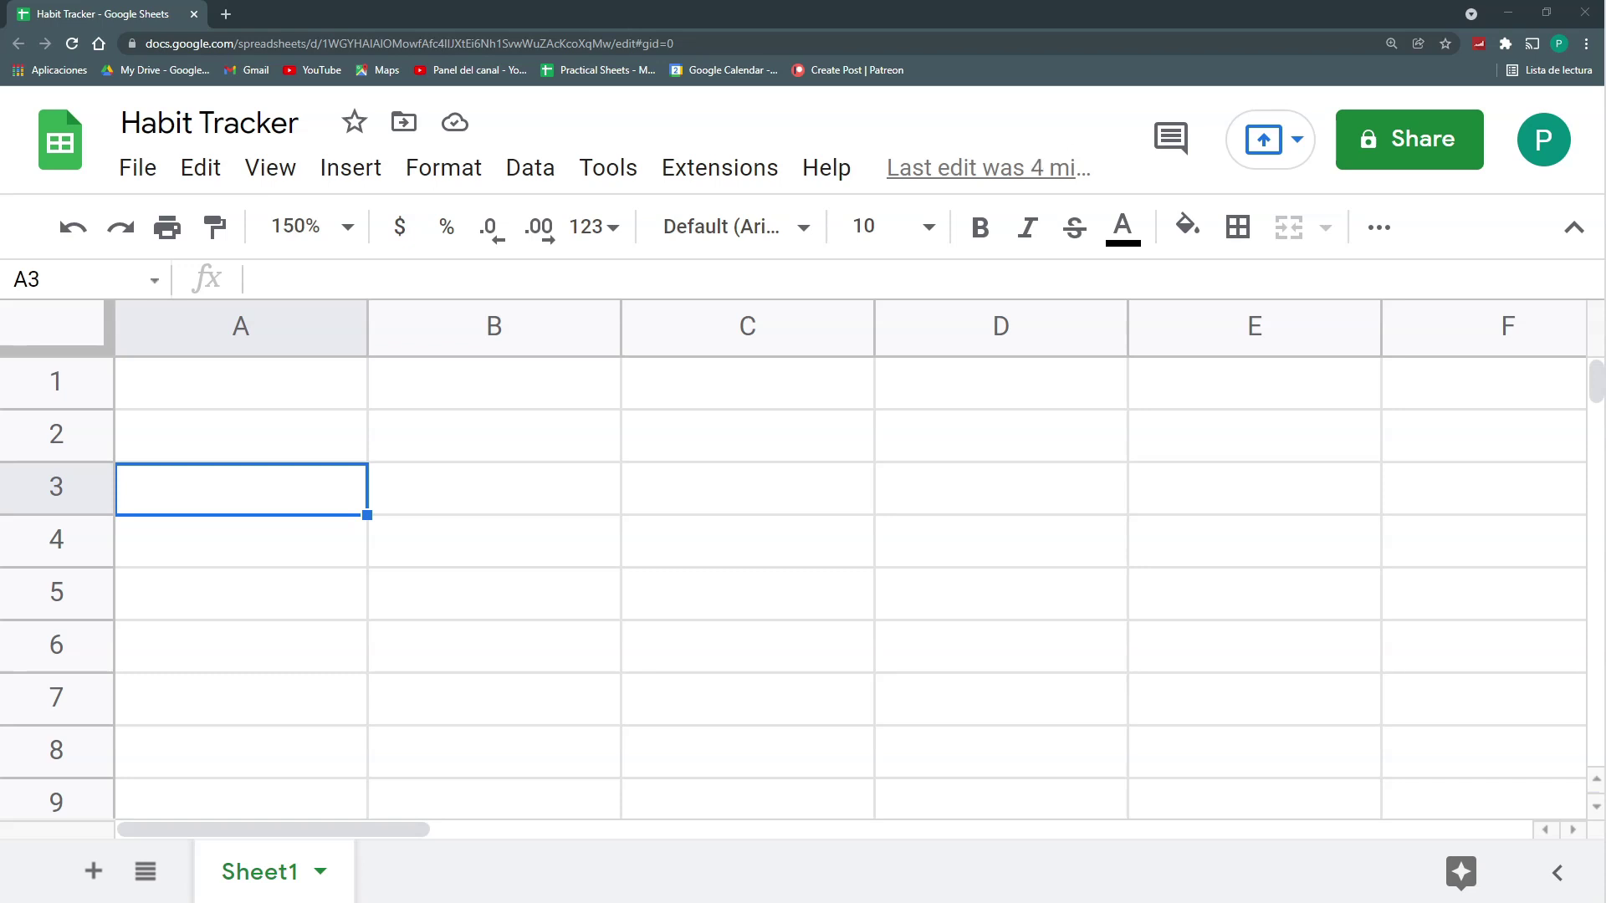
# Step: Enter Task, Meditate, Exercise, Read 5 pages and Write a journal into A1:A5
pyautogui.click(278, 392)
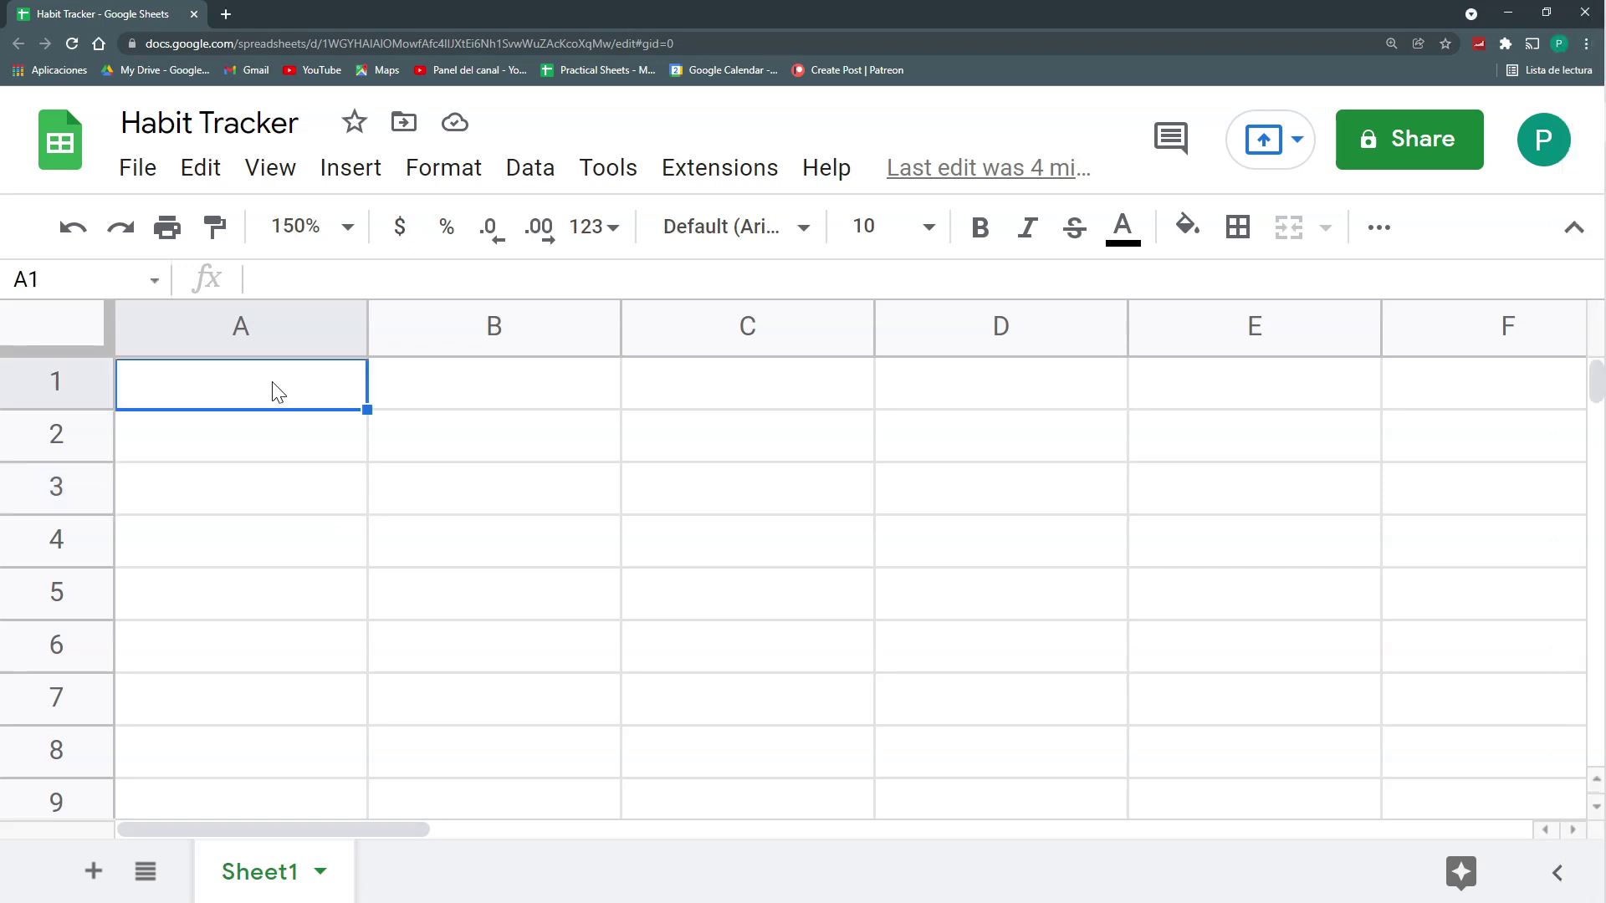
pyautogui.write('Task')
pyautogui.press('Return')
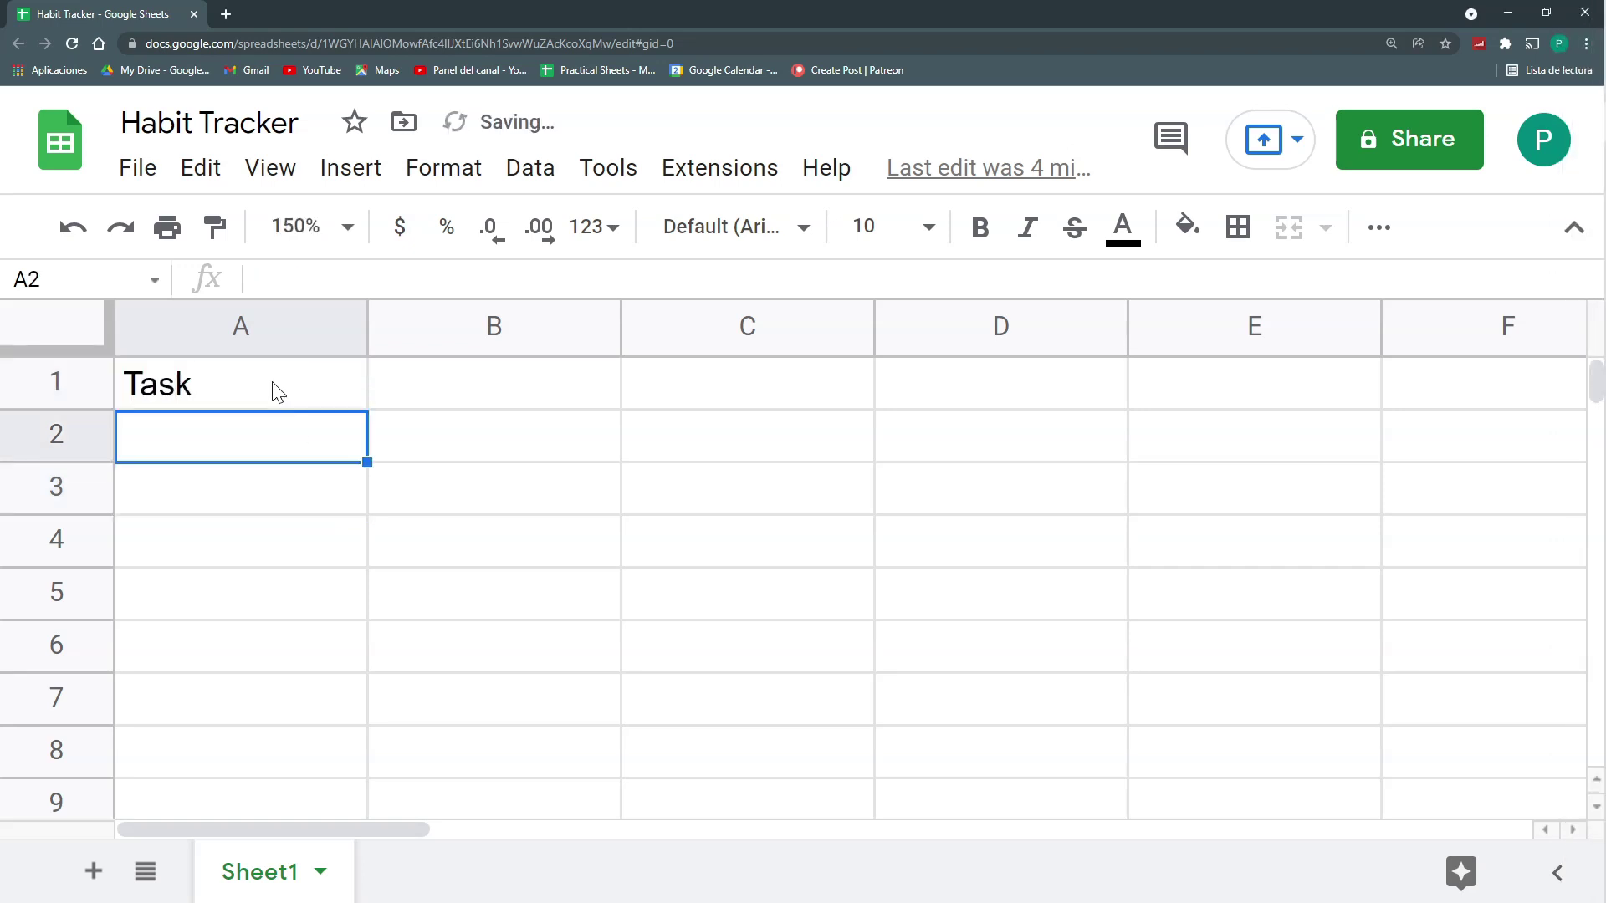
pyautogui.write('Medita')
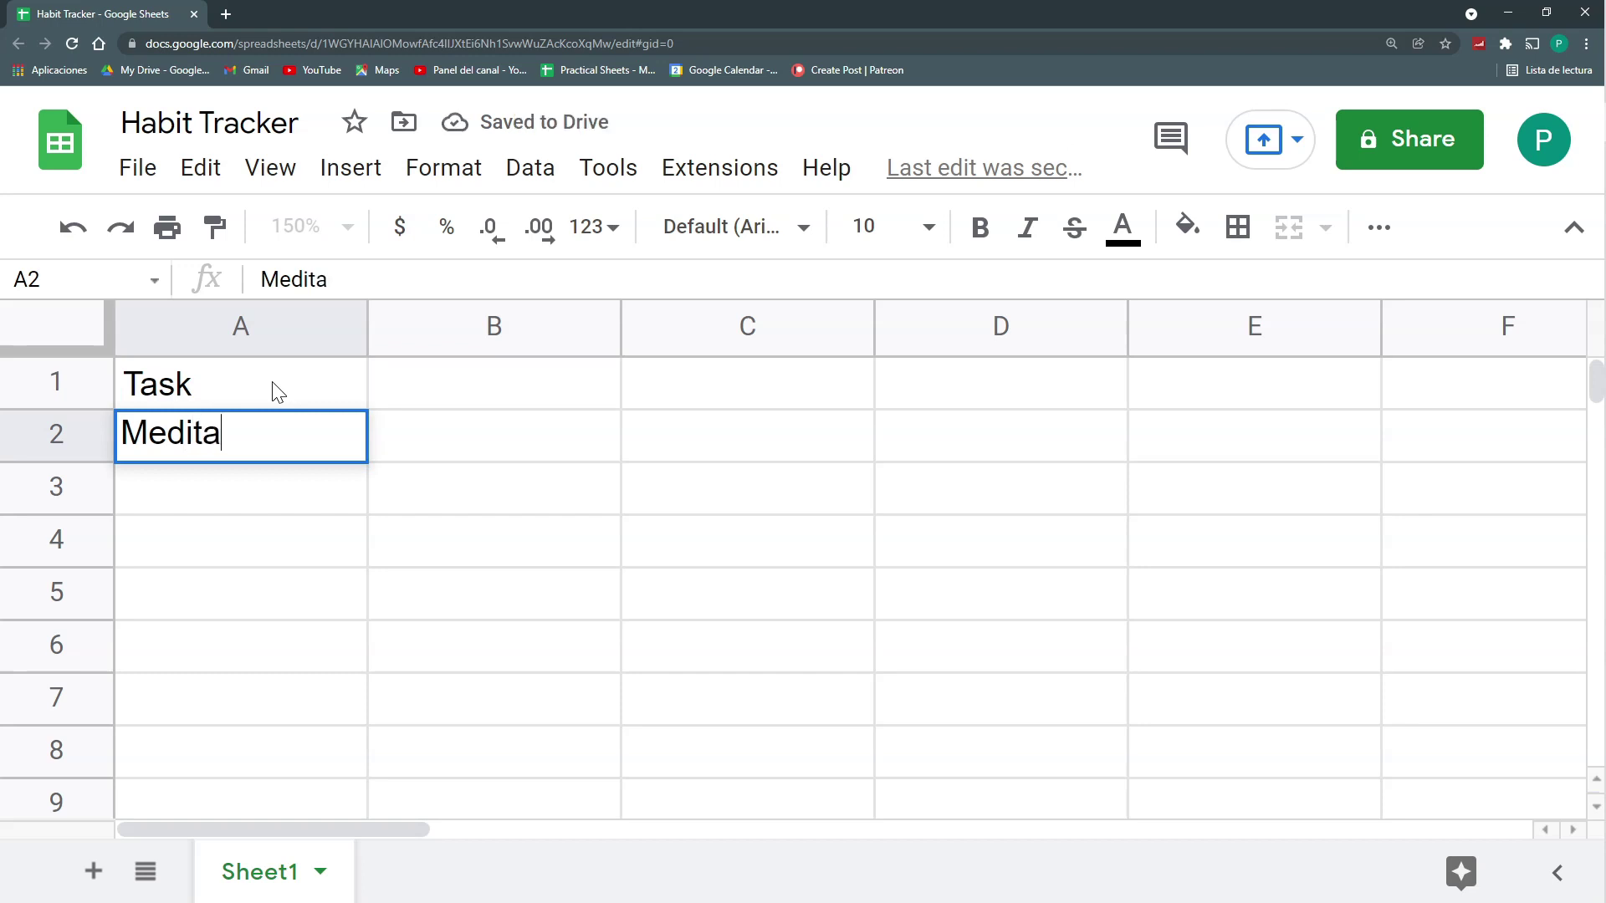
pyautogui.write('te')
pyautogui.press('Return')
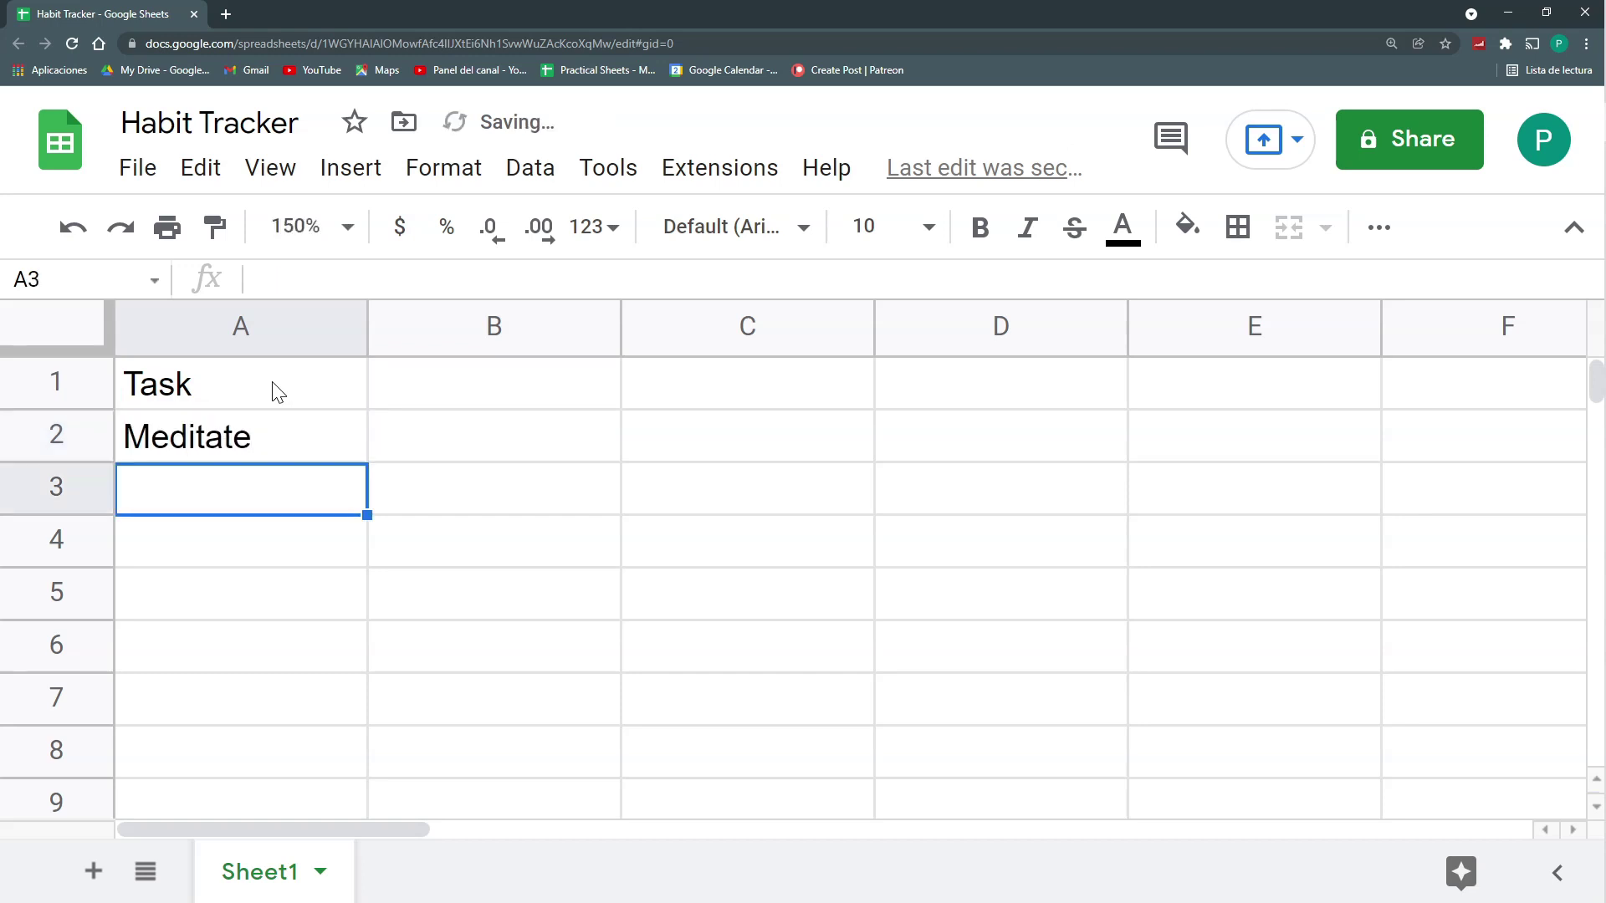
pyautogui.write('Exercise')
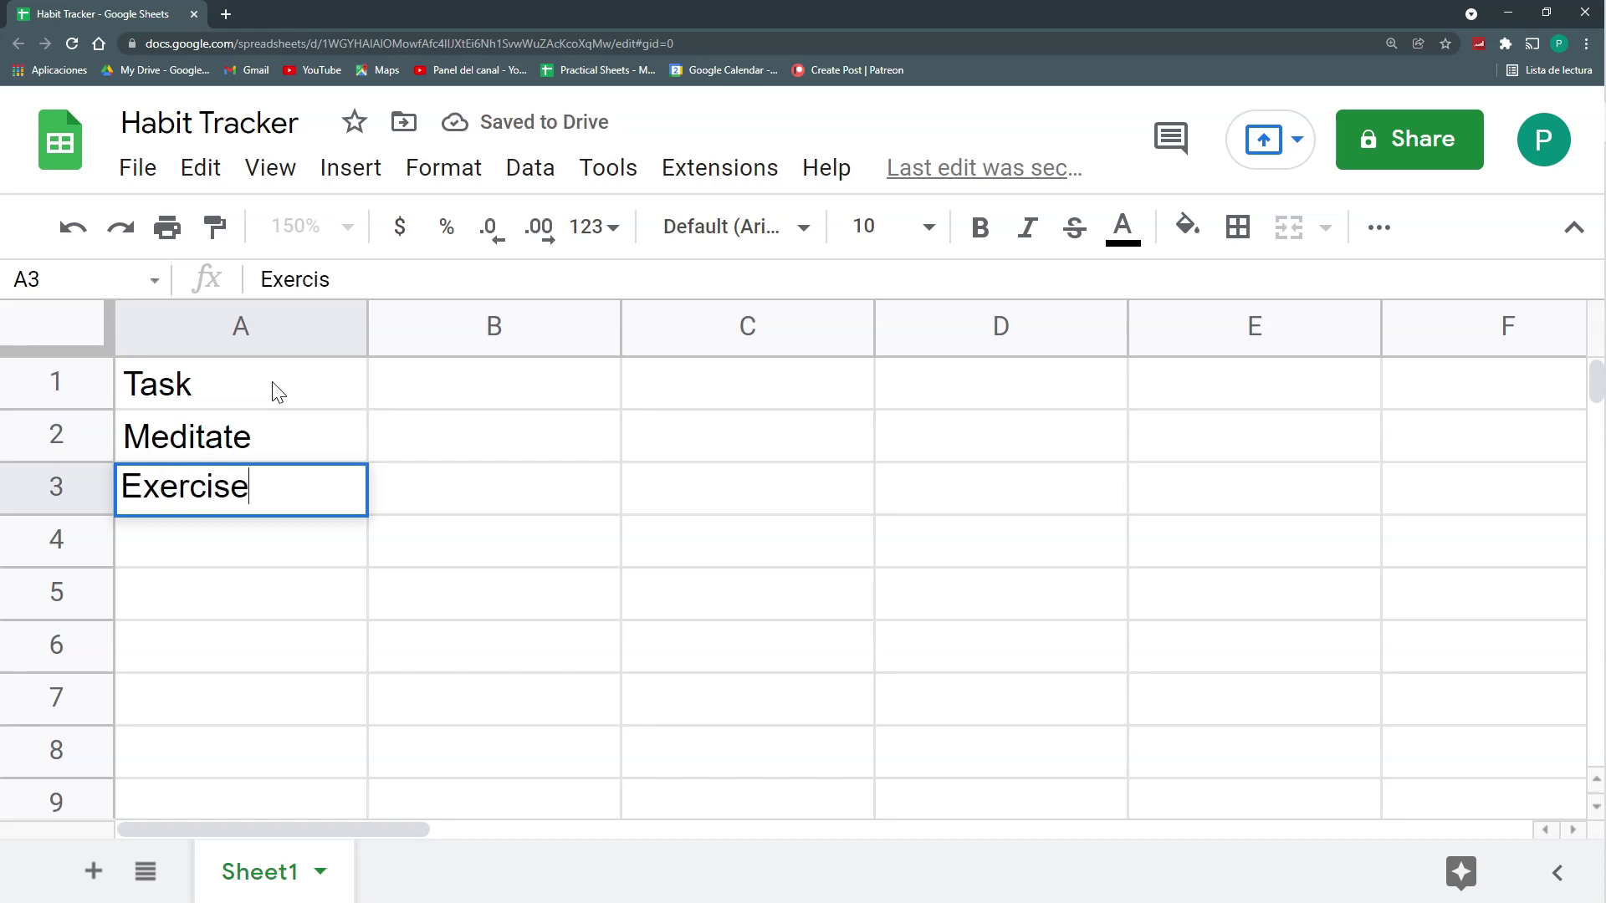
pyautogui.press('Return')
pyautogui.write('Read')
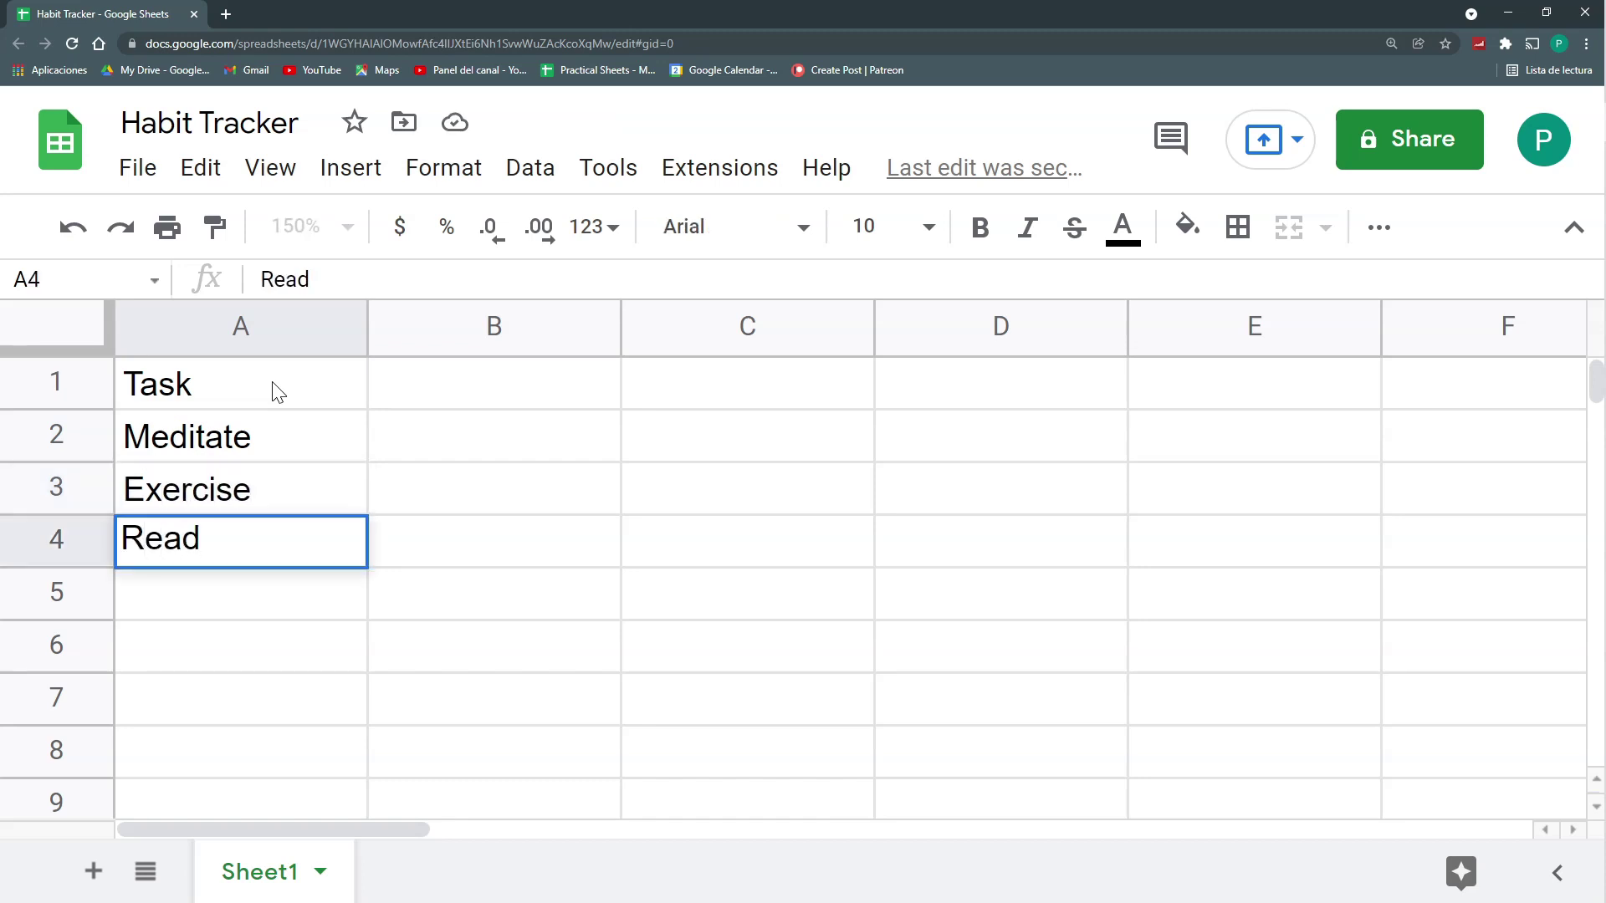
pyautogui.write(' 5 pages')
pyautogui.press('Return')
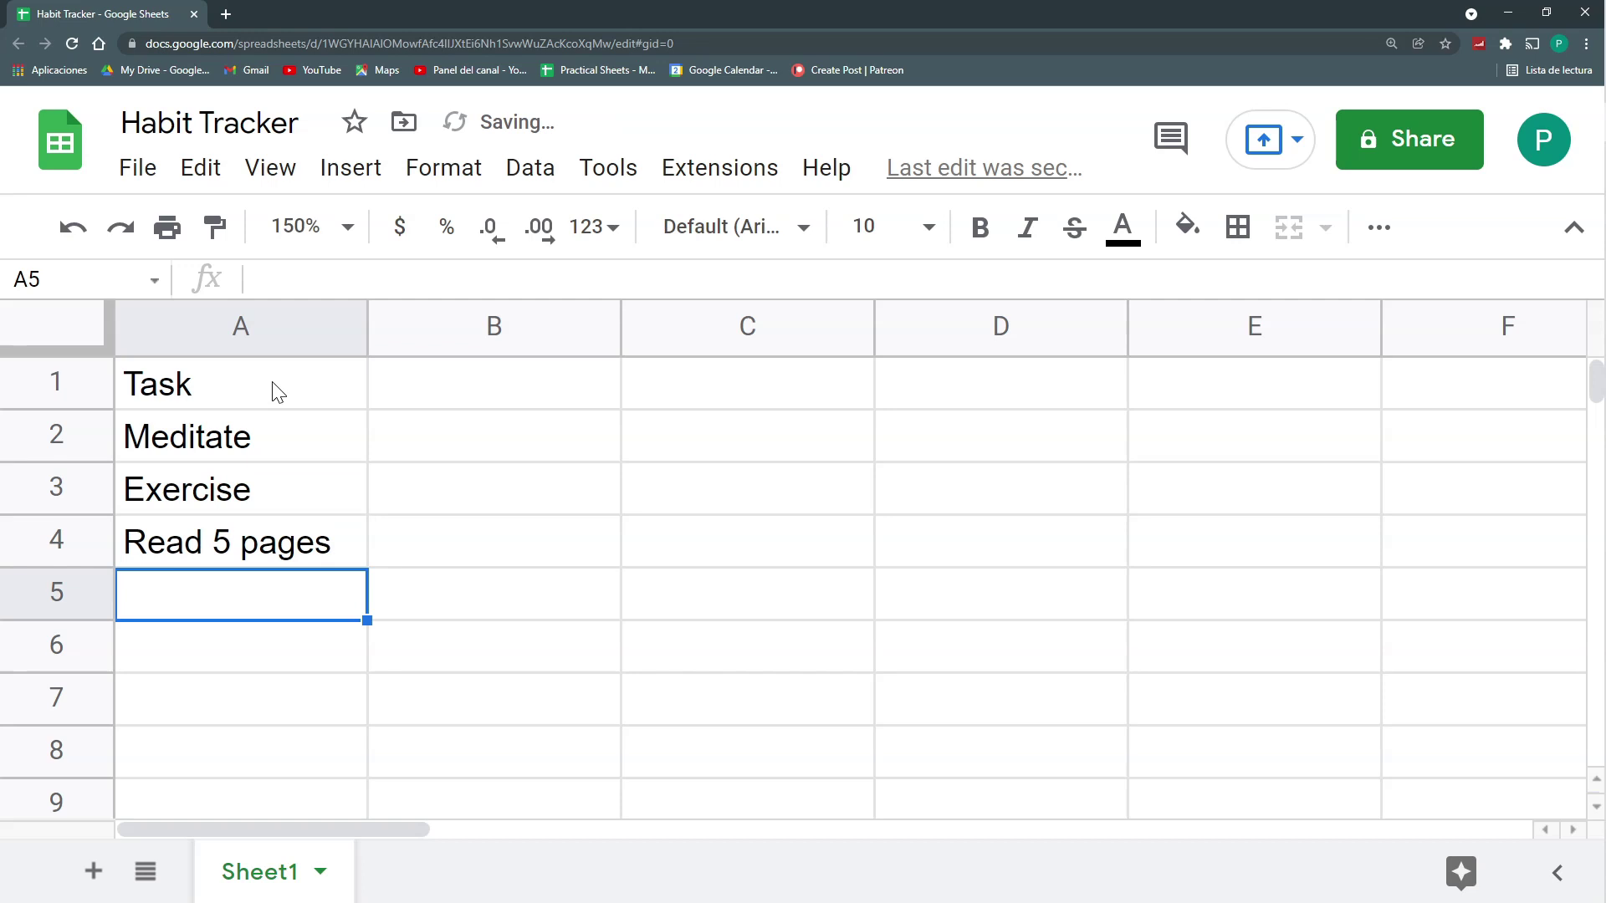
pyautogui.write('Write a journal')
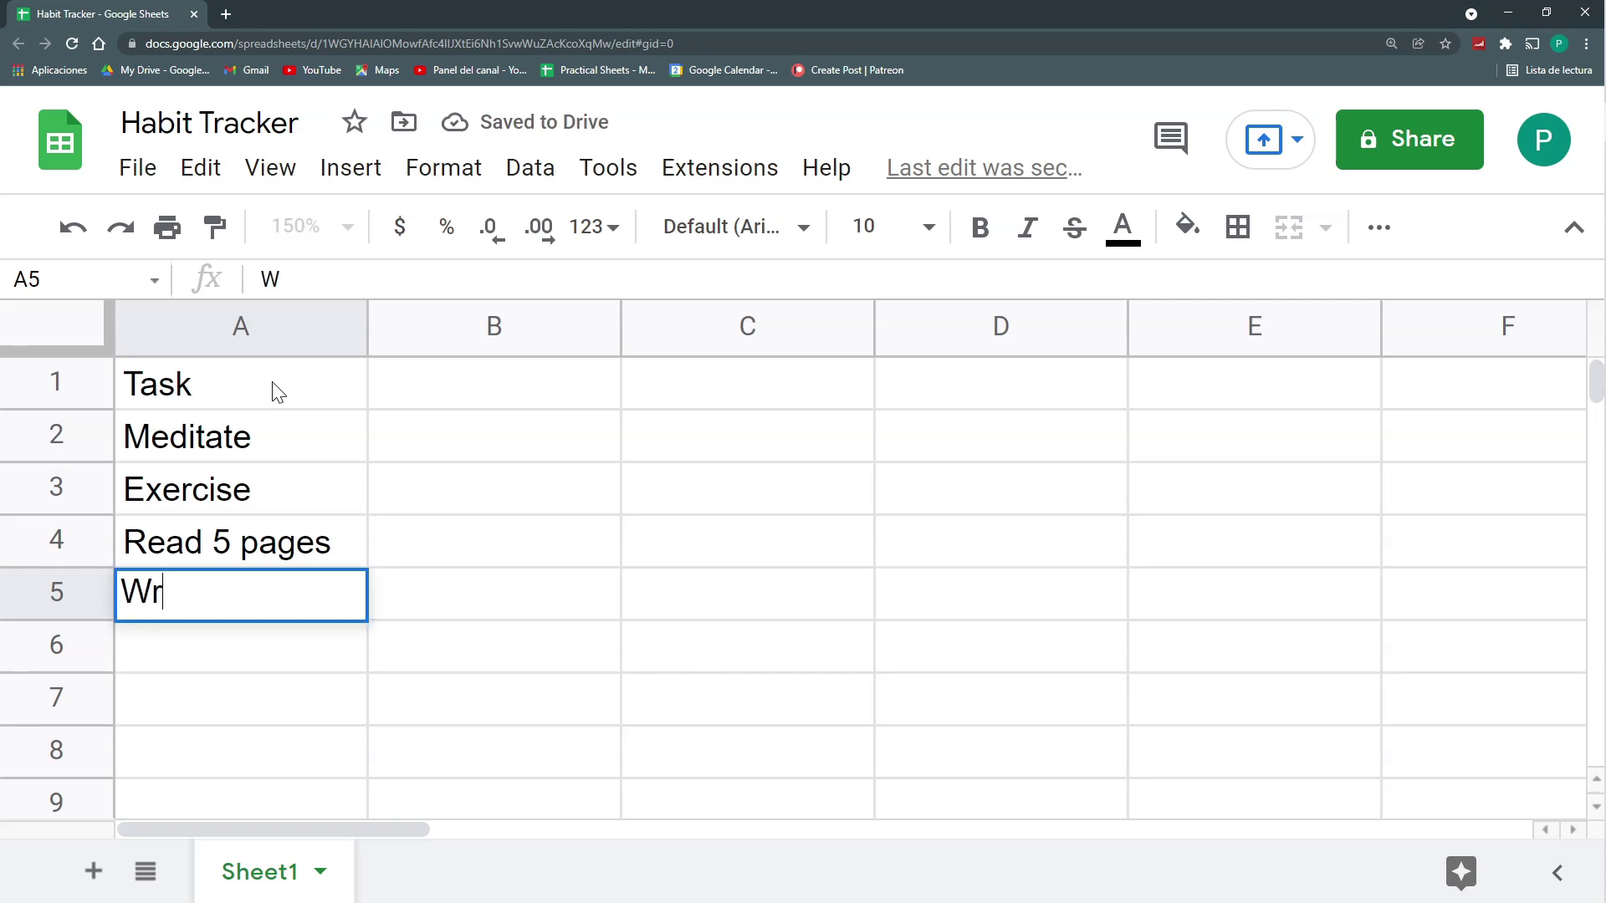
pyautogui.press('Return')
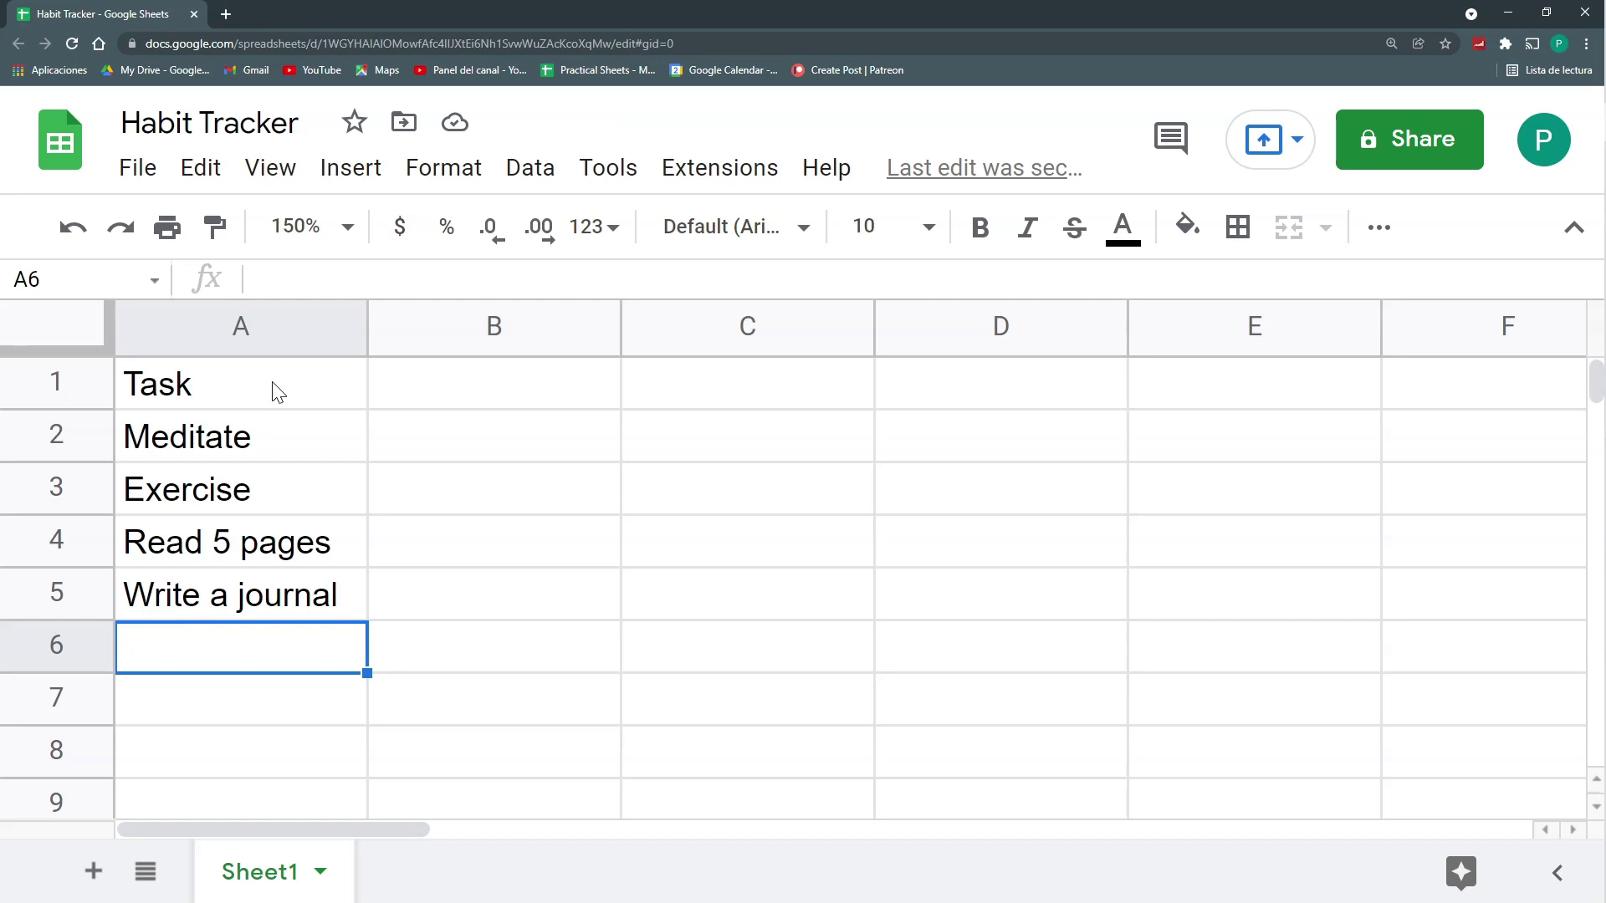
# Step: Make the Task header in A1 bold
pyautogui.click(278, 391)
pyautogui.hotkey('ctrl', 'b')
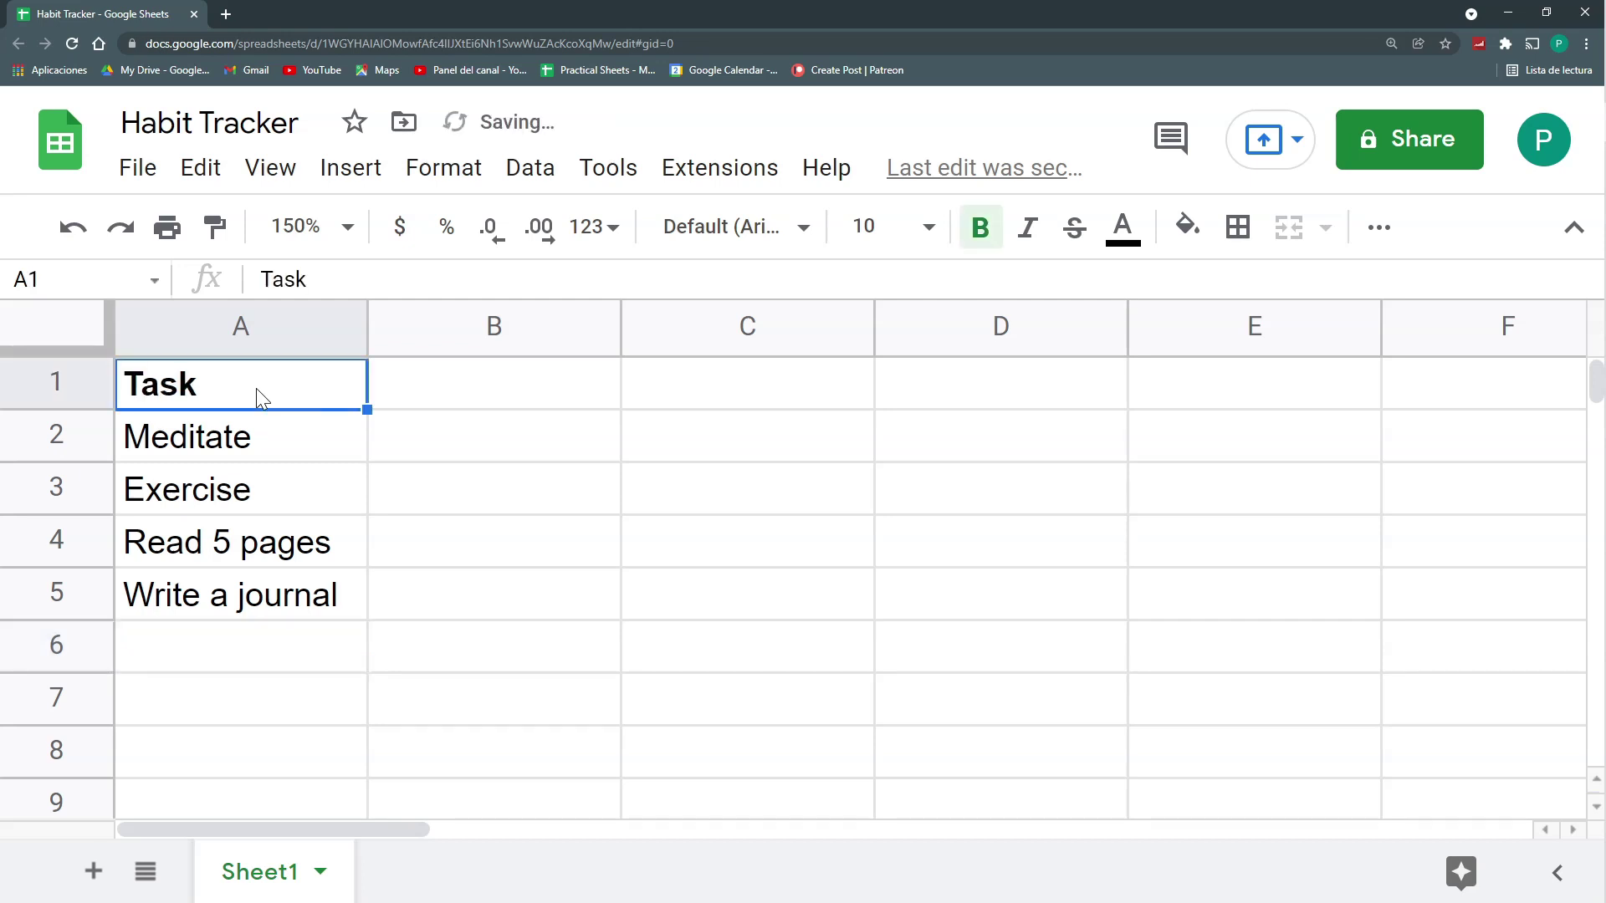
pyautogui.click(432, 406)
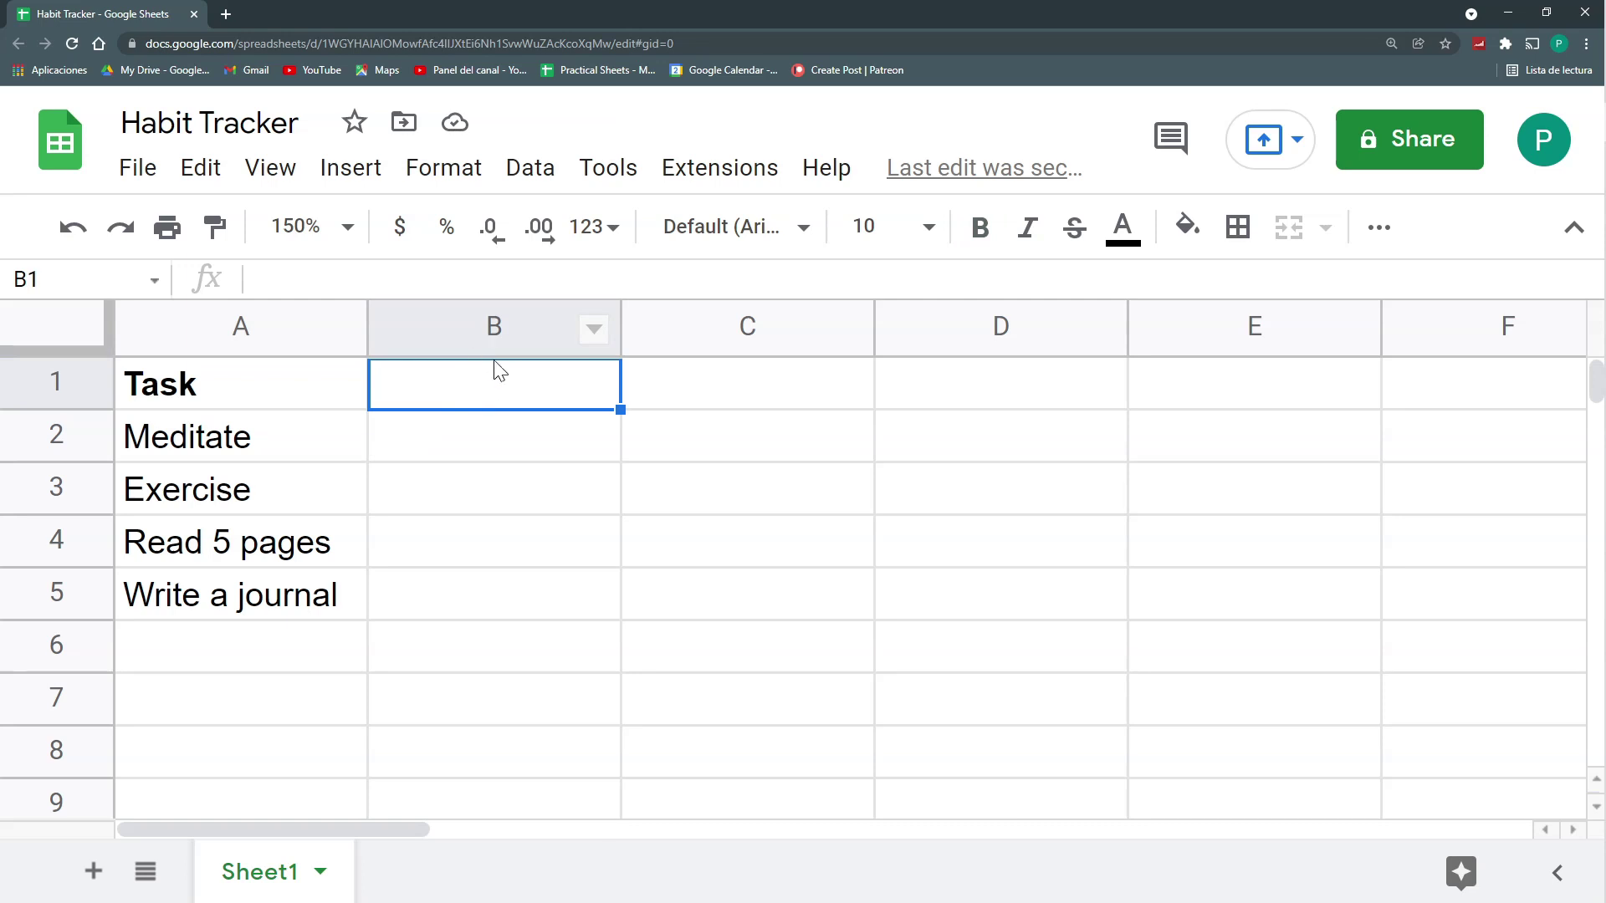
pyautogui.moveTo(501, 339); pyautogui.dragTo(1156, 317)
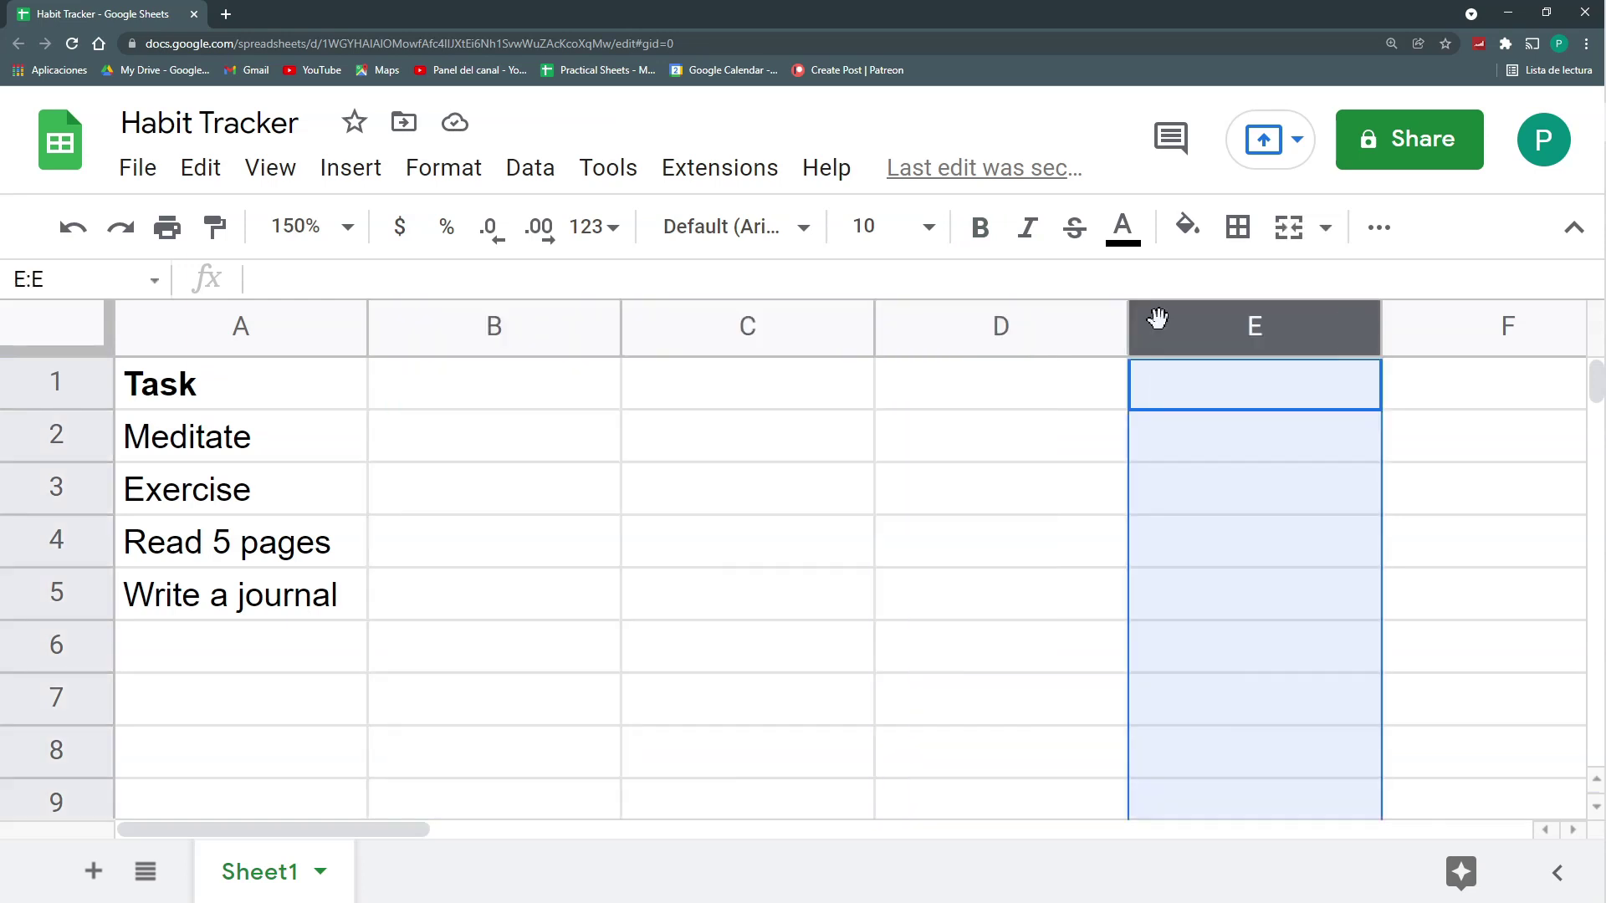
# Step: Enter the date 1/1/2021 in cell B1
pyautogui.click(522, 388)
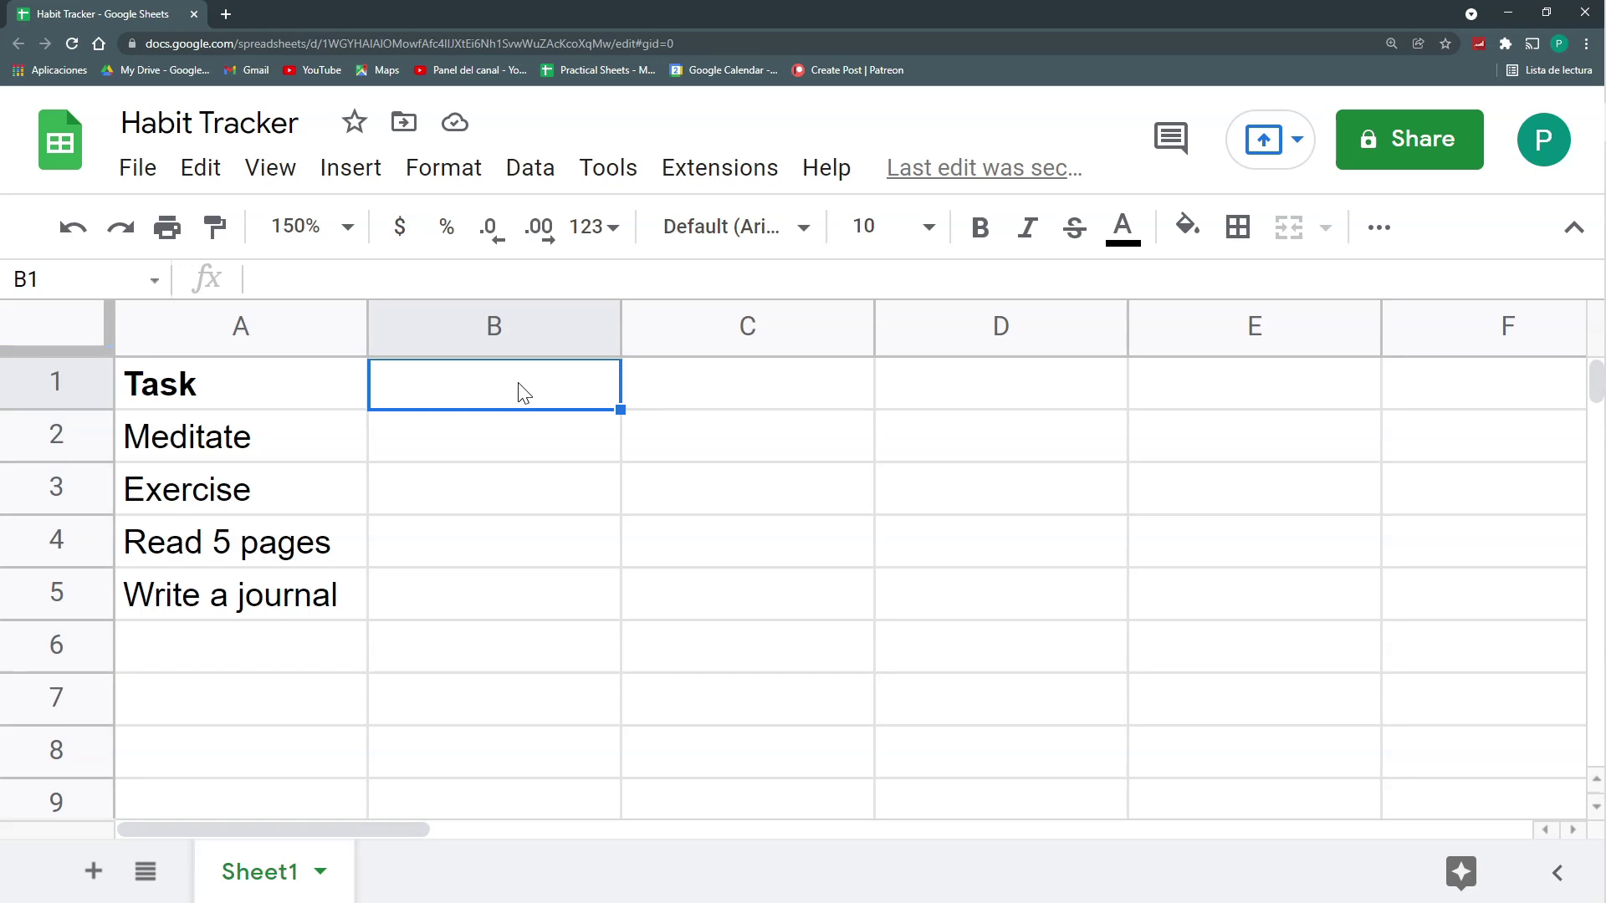
pyautogui.write('1/')
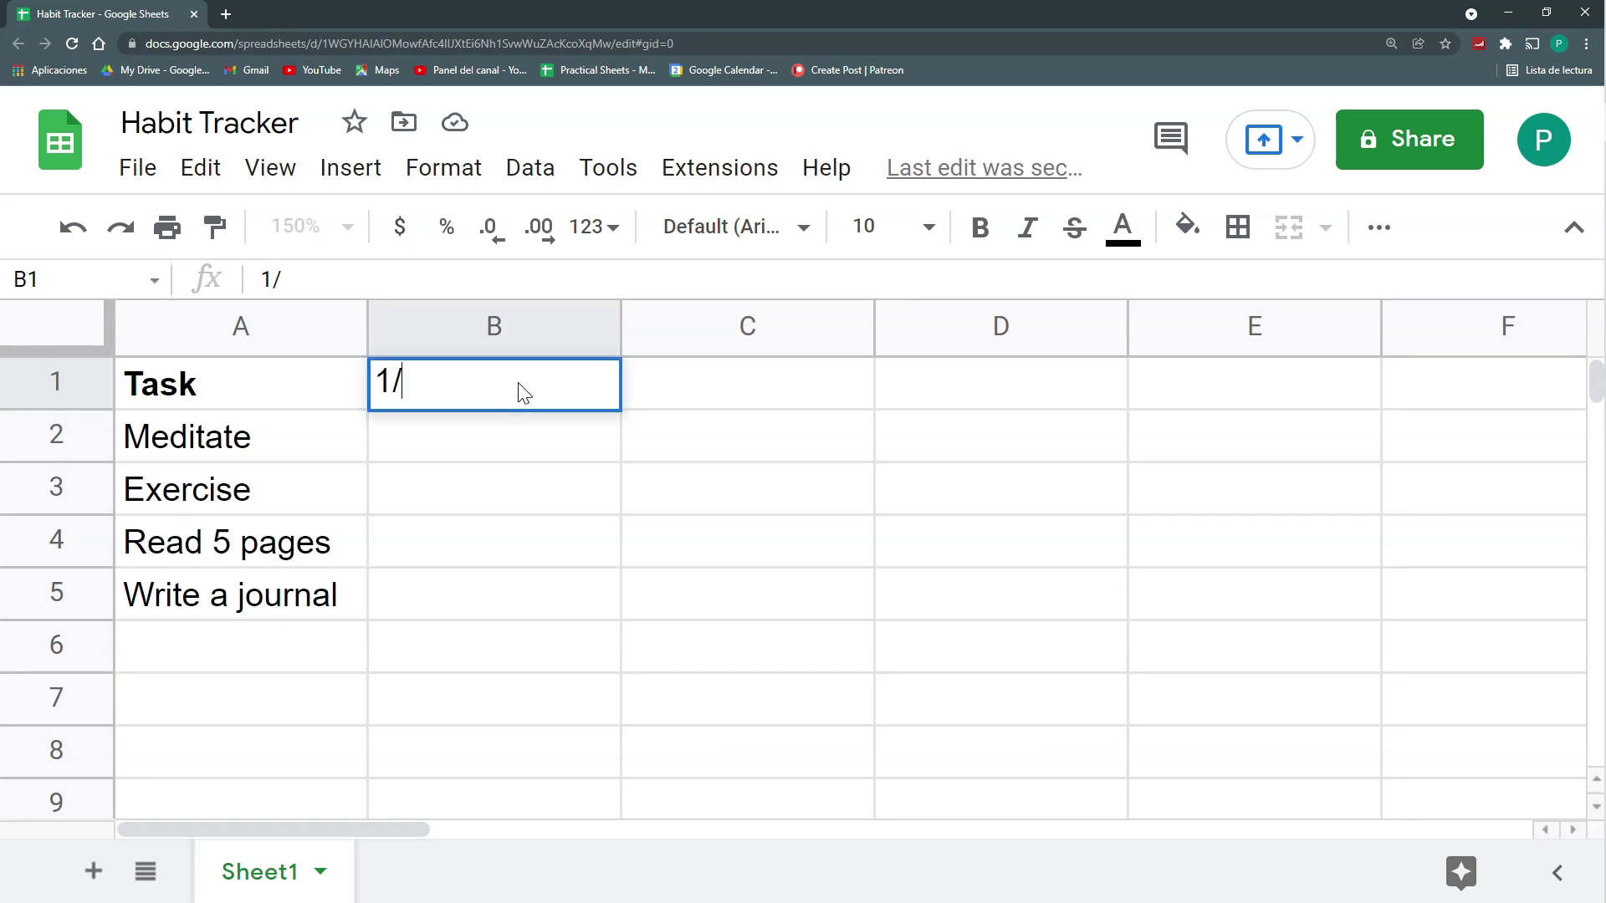
pyautogui.write('1/2021')
pyautogui.click(574, 443)
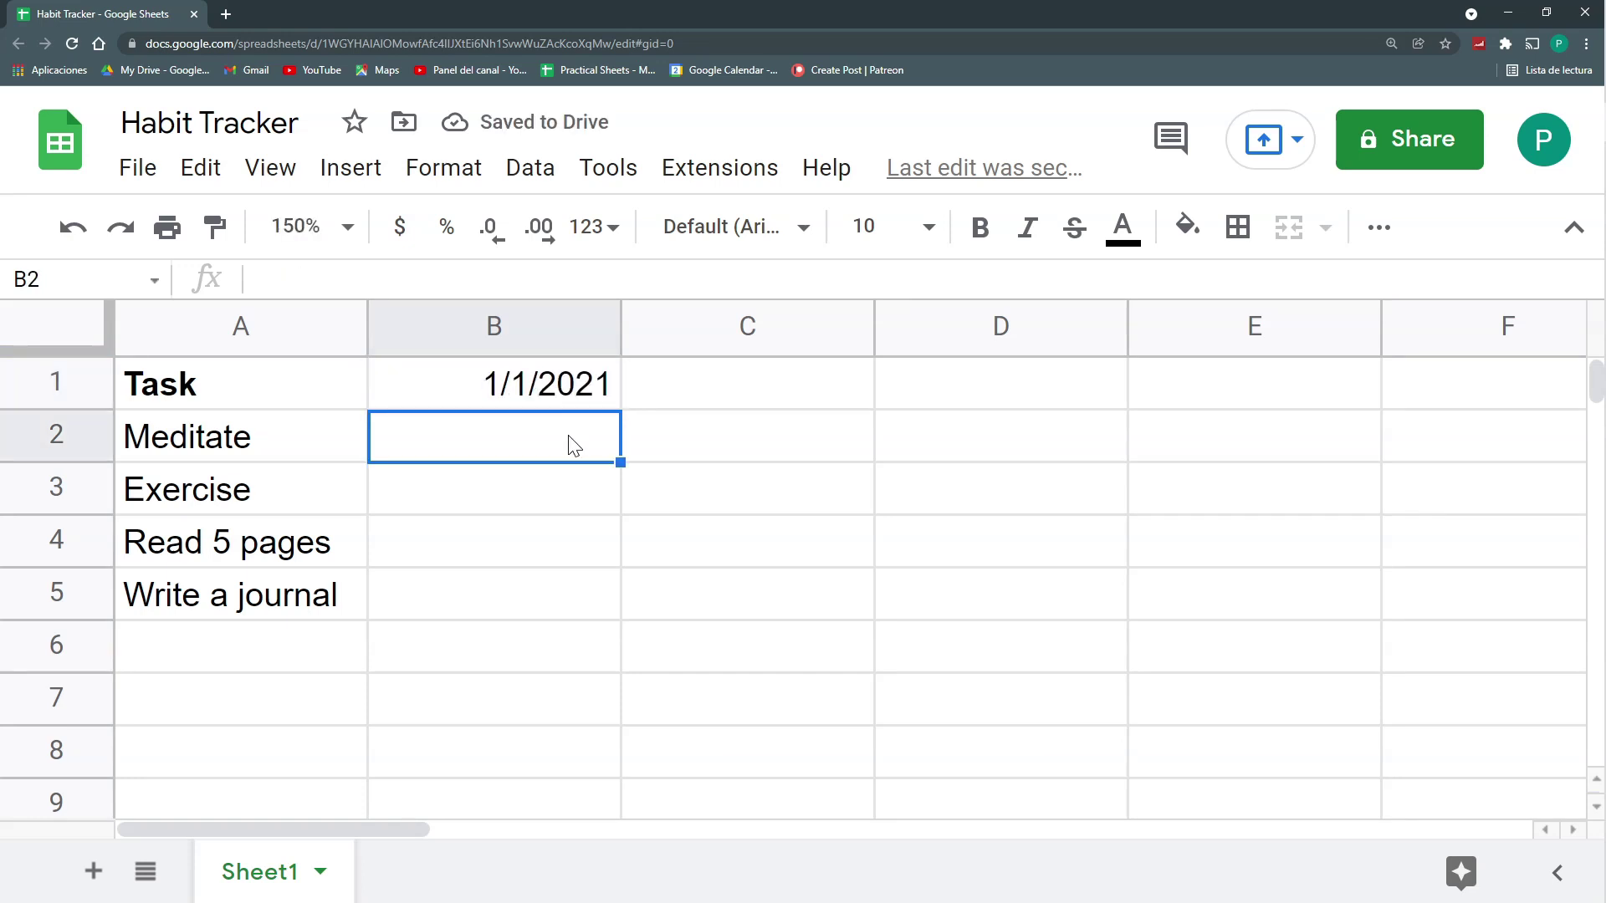
# Step: Add checkbox validation to B2:B5 with the custom checked value 'done'
pyautogui.moveTo(574, 444); pyautogui.dragTo(564, 581)
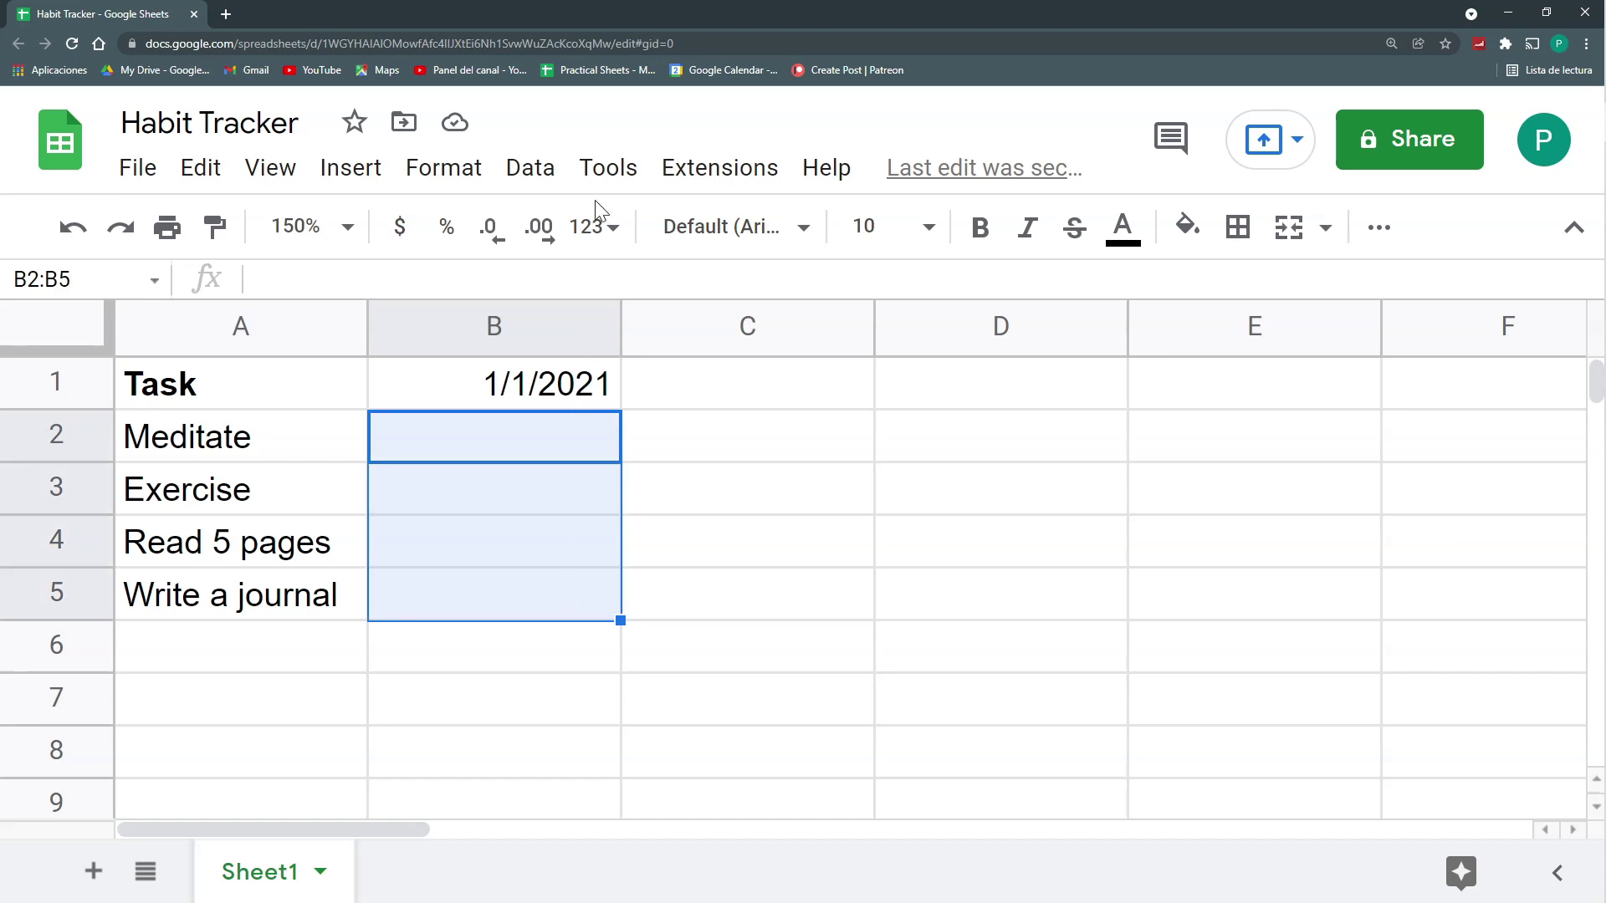
pyautogui.click(530, 167)
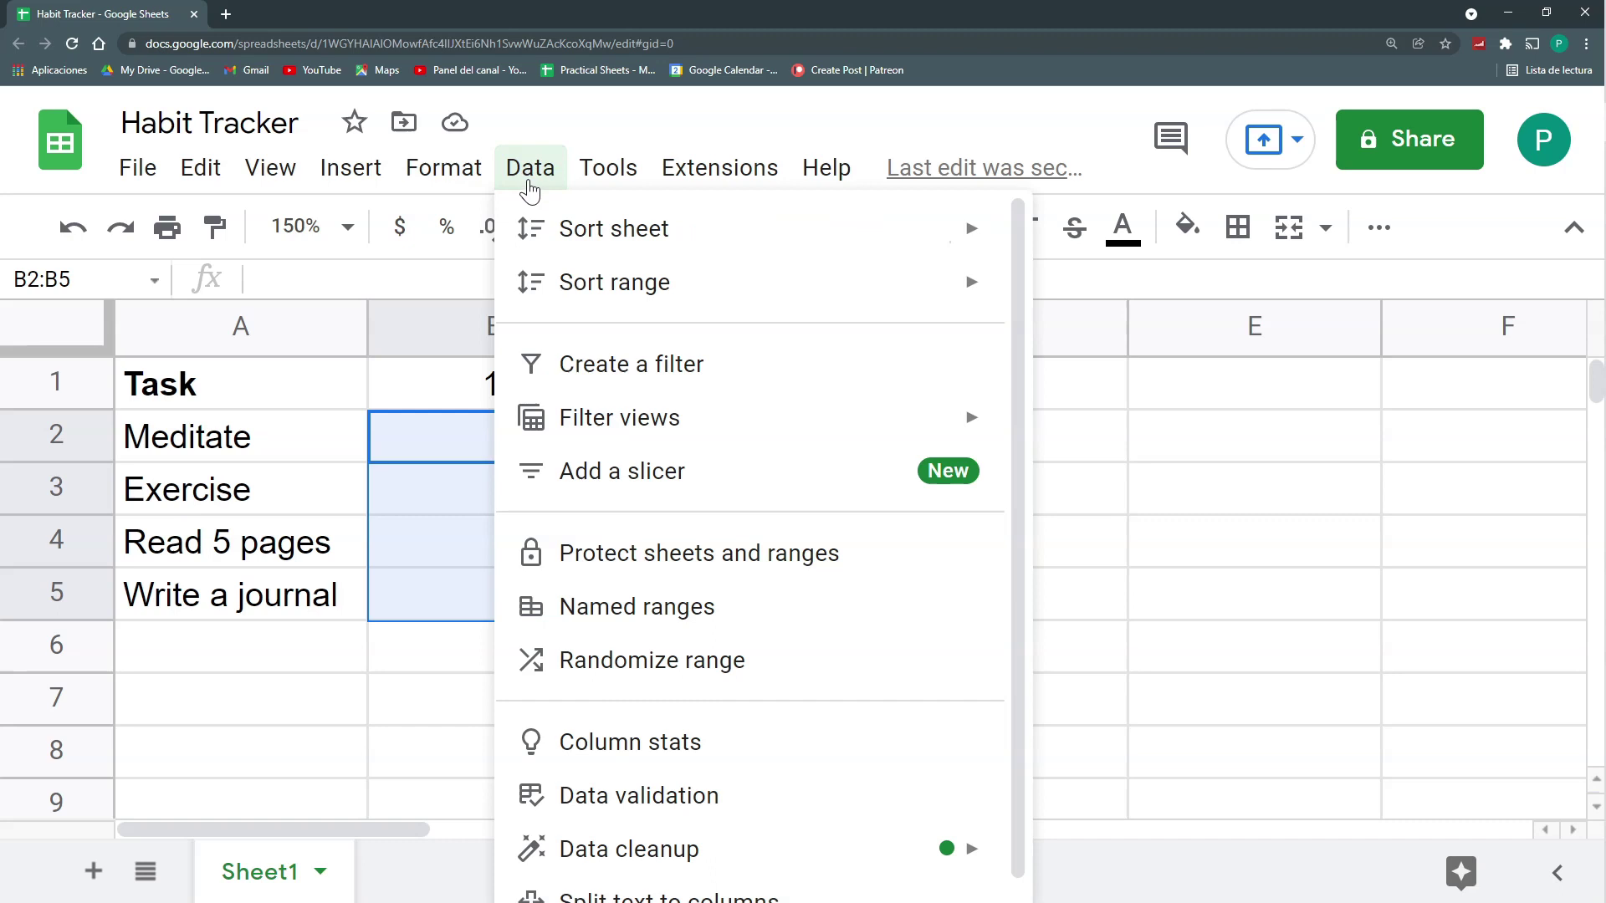
pyautogui.click(701, 794)
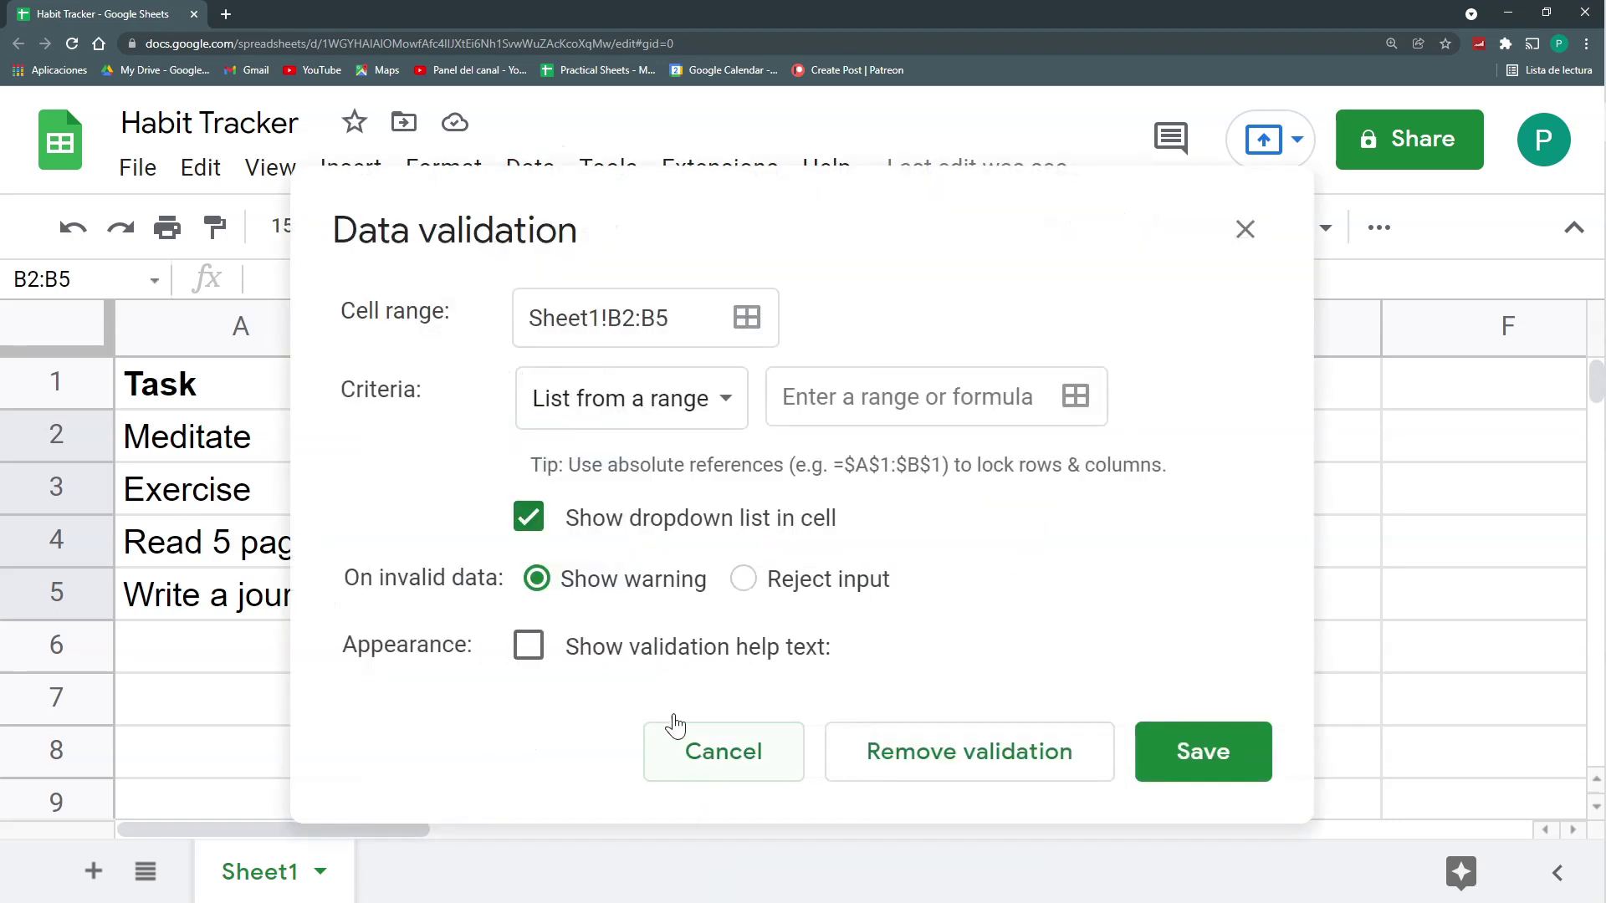
pyautogui.click(672, 390)
pyautogui.click(702, 720)
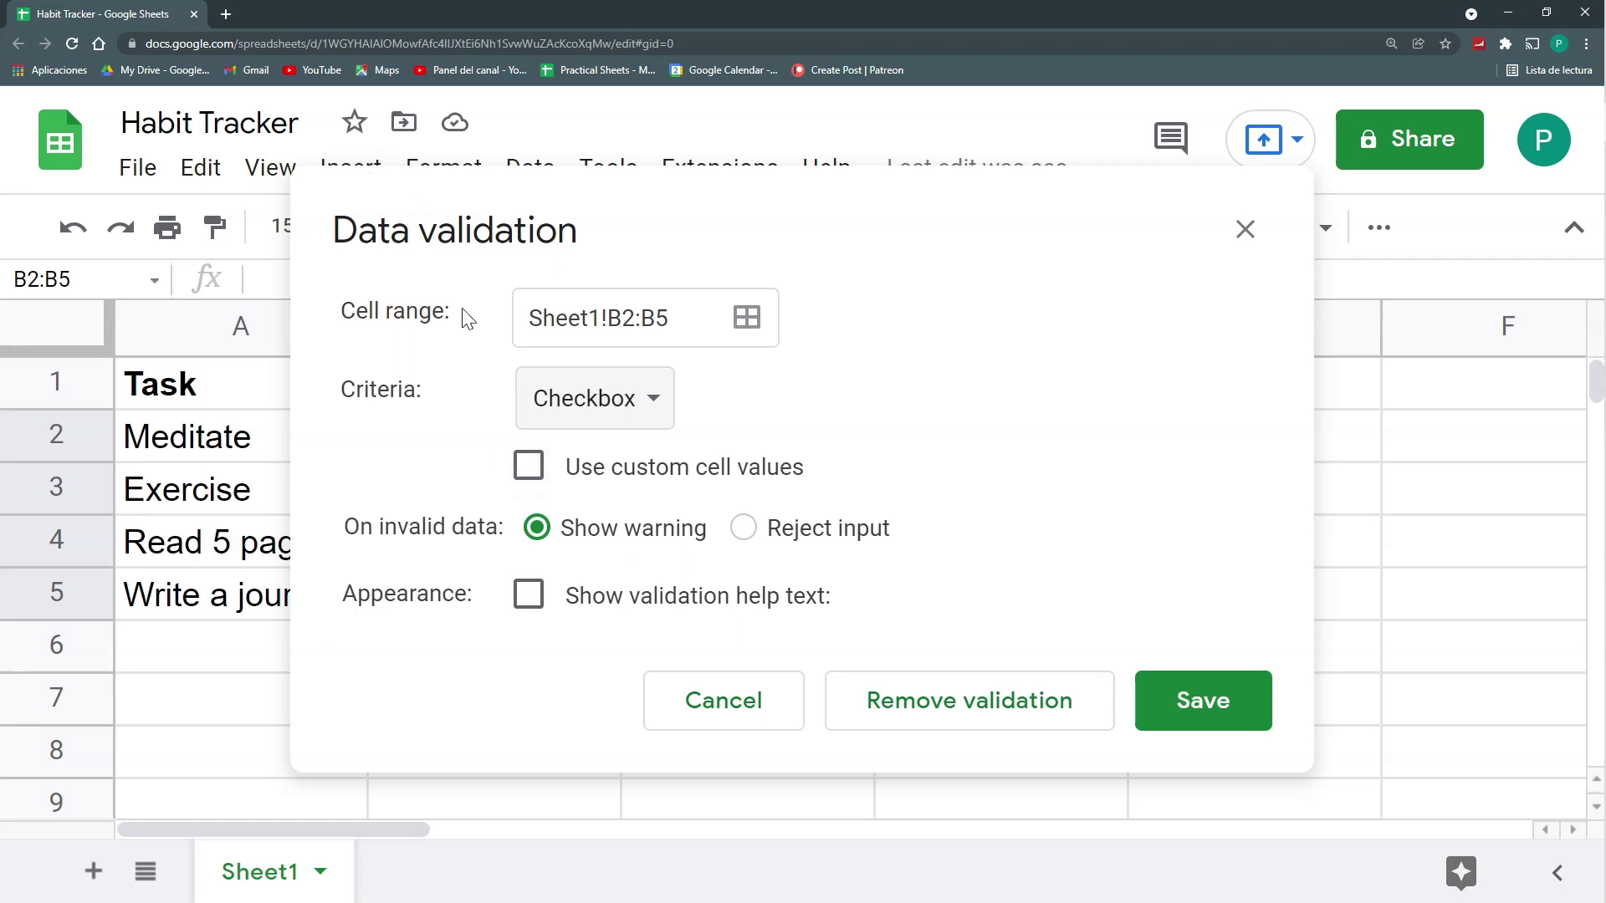
pyautogui.click(365, 189)
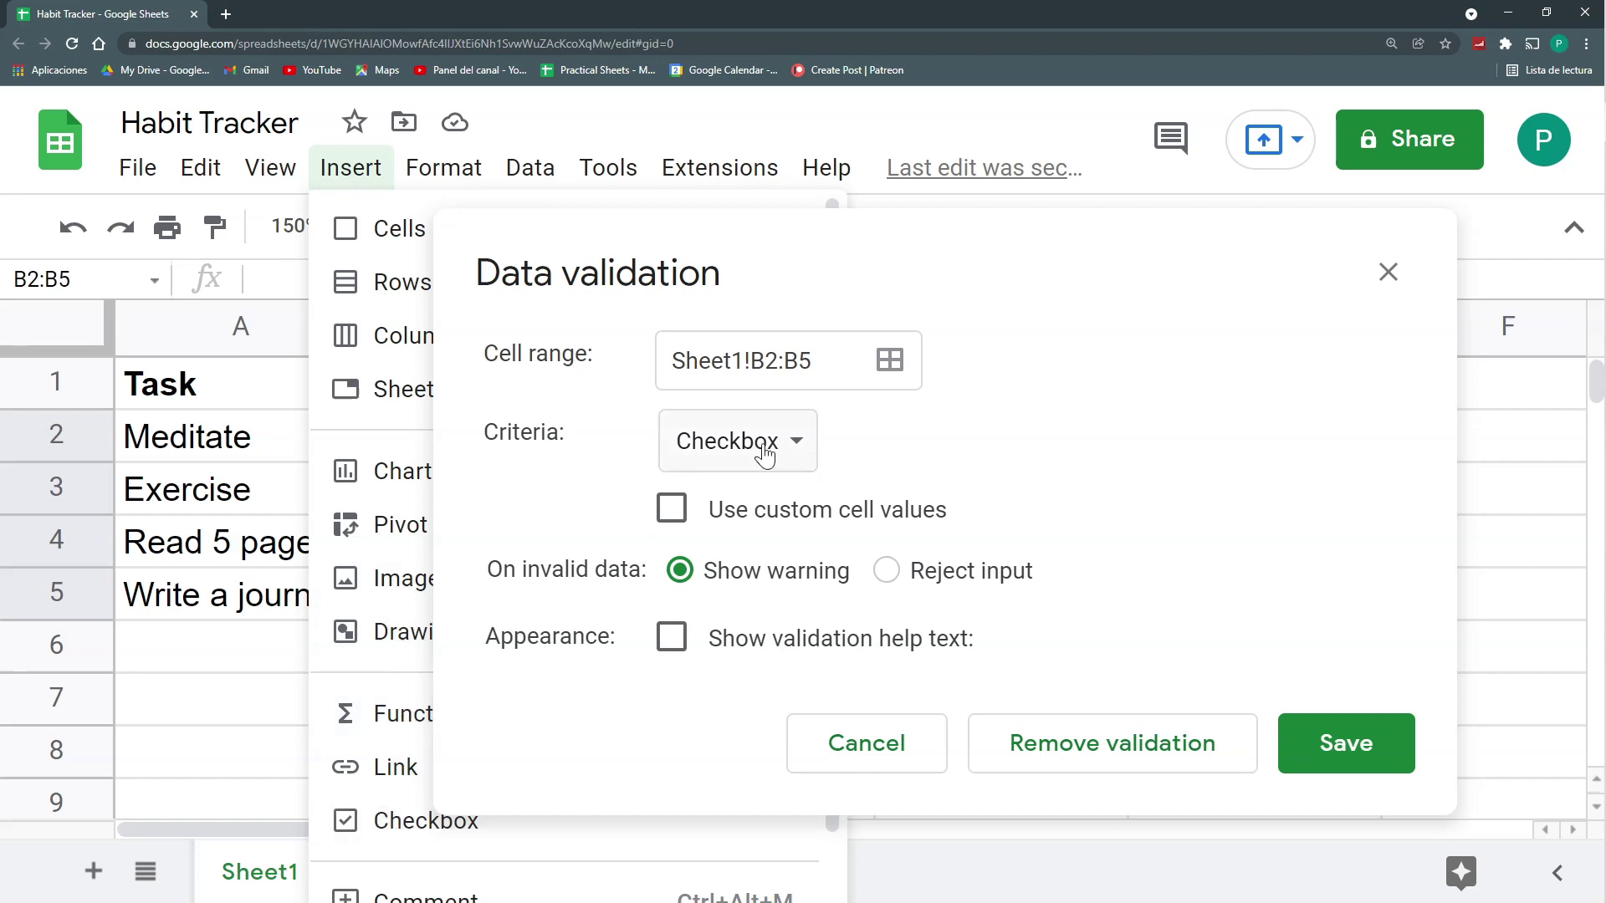
pyautogui.click(861, 443)
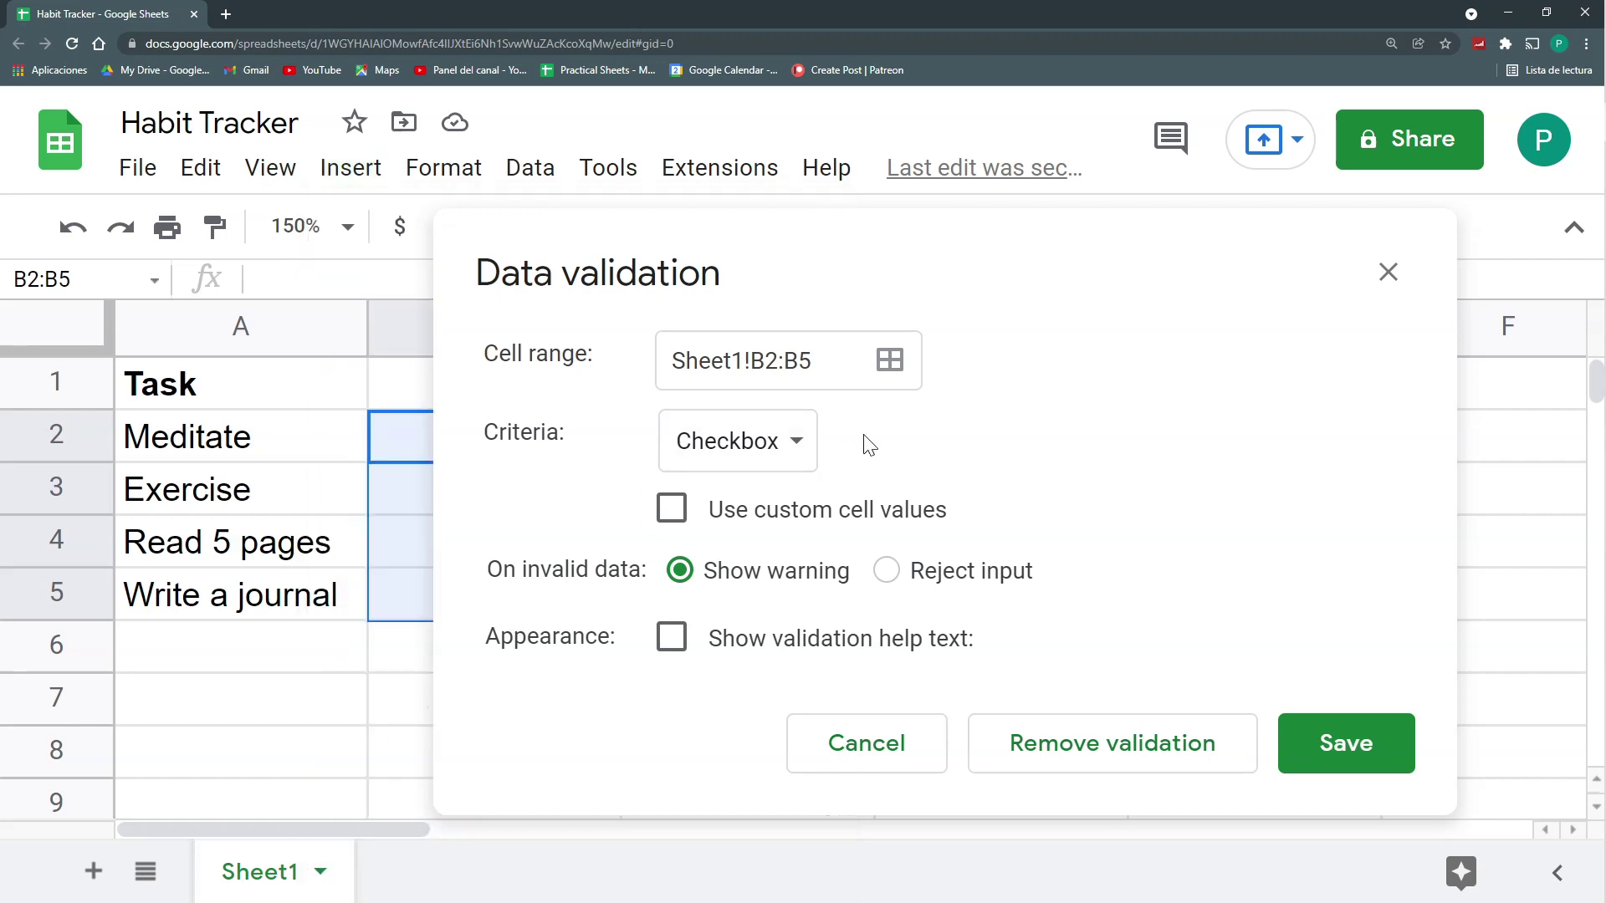
pyautogui.click(671, 508)
pyautogui.click(915, 572)
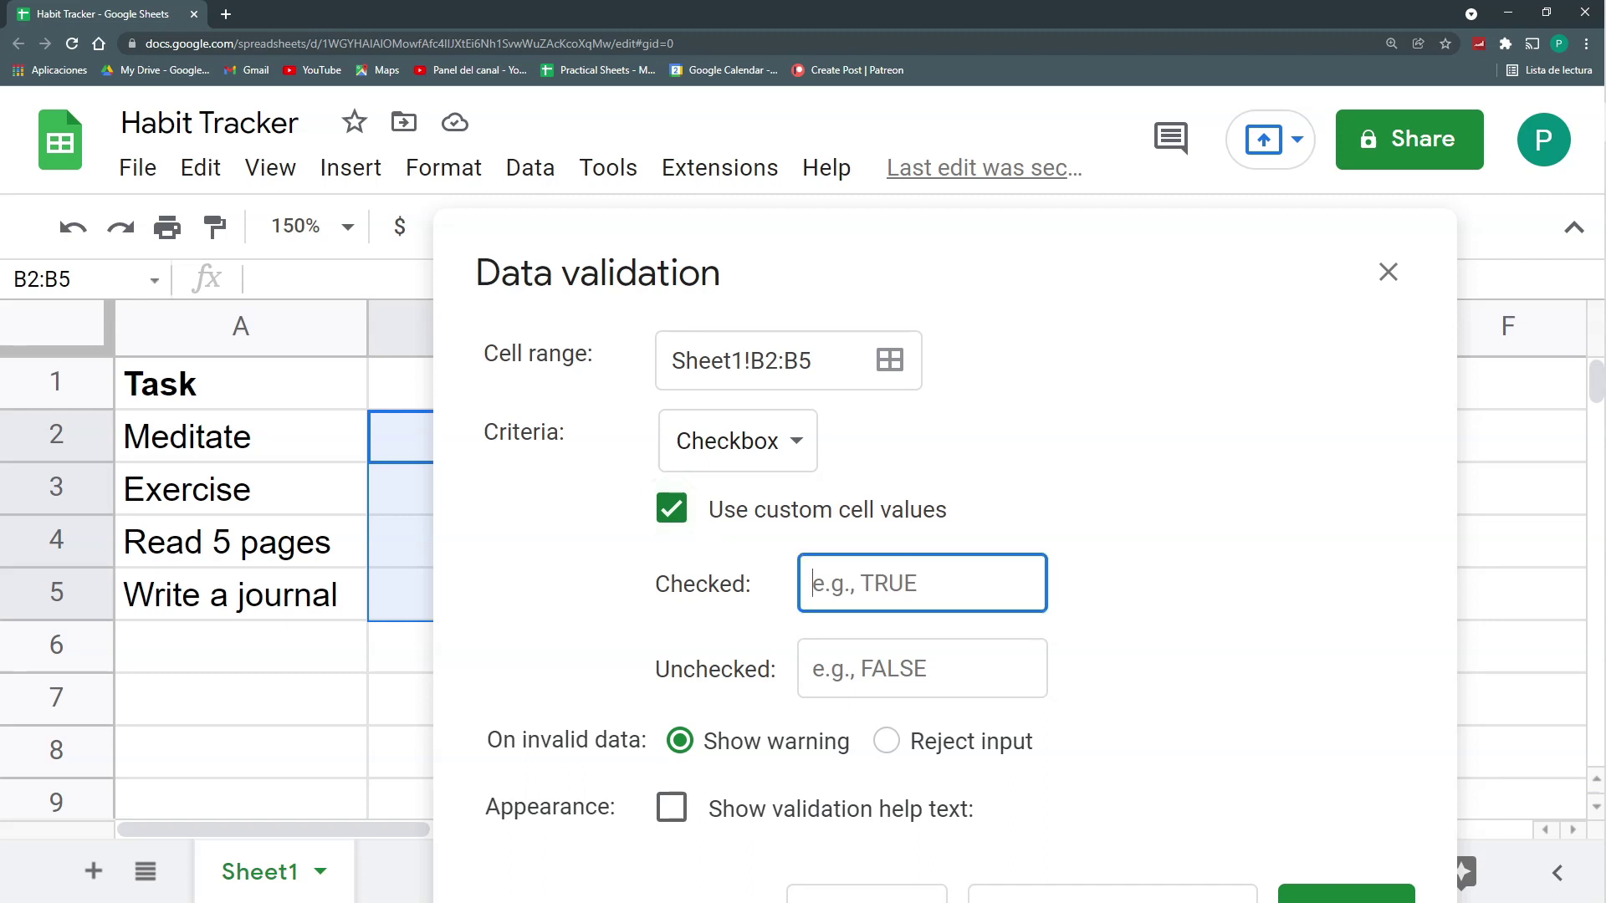
pyautogui.write('done')
pyautogui.press('Tab')
pyautogui.hotkey('ctrl', '-')
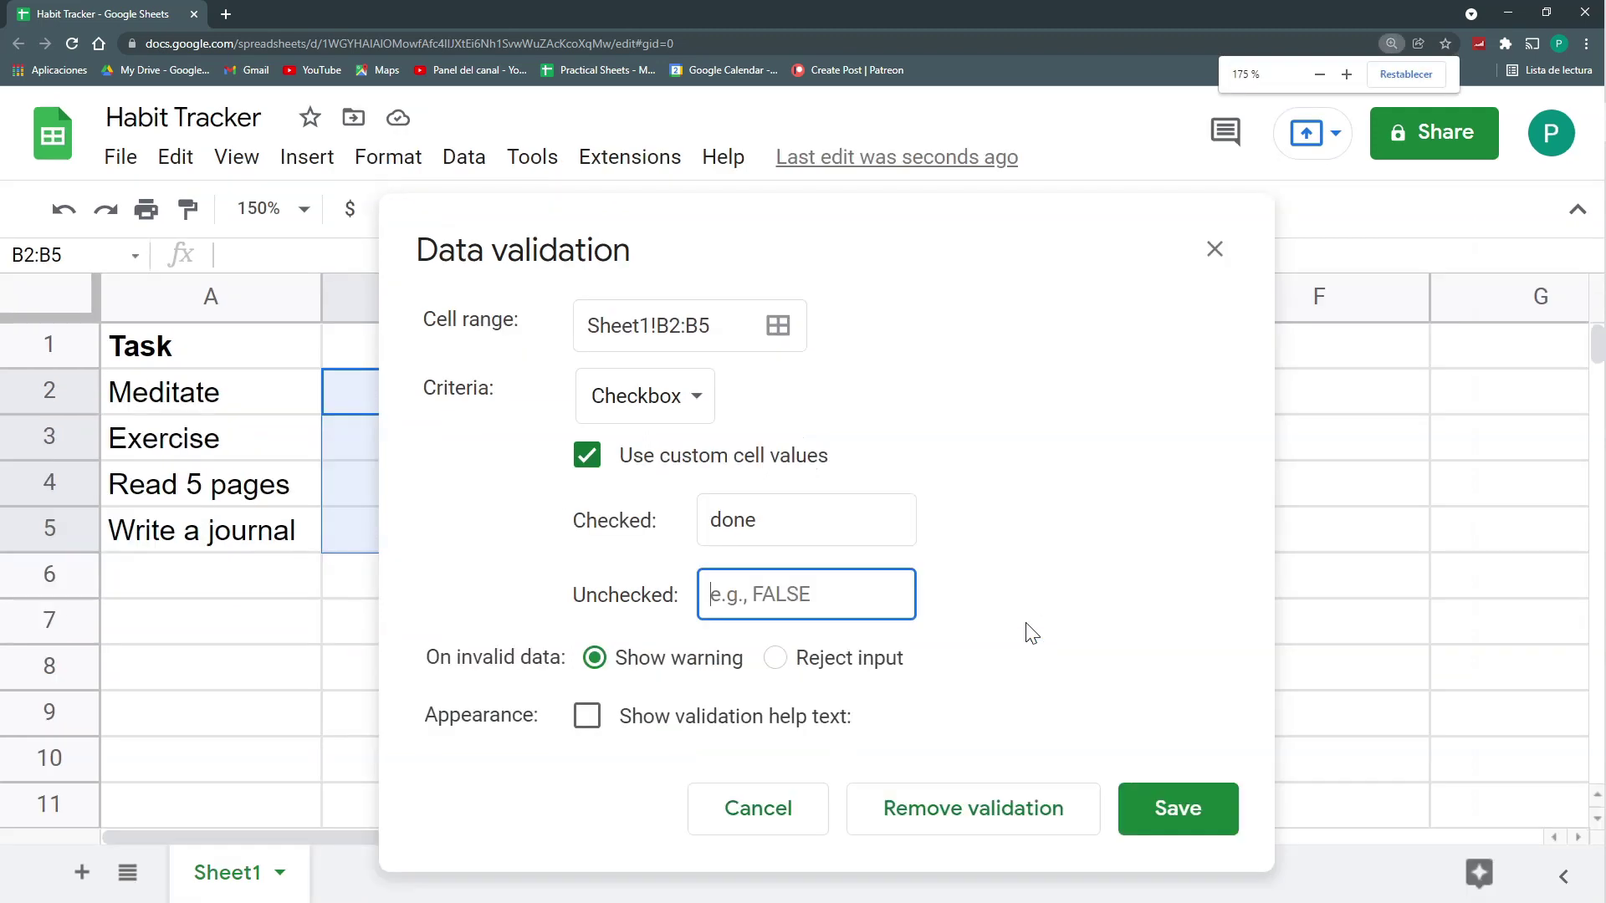
pyautogui.click(1177, 816)
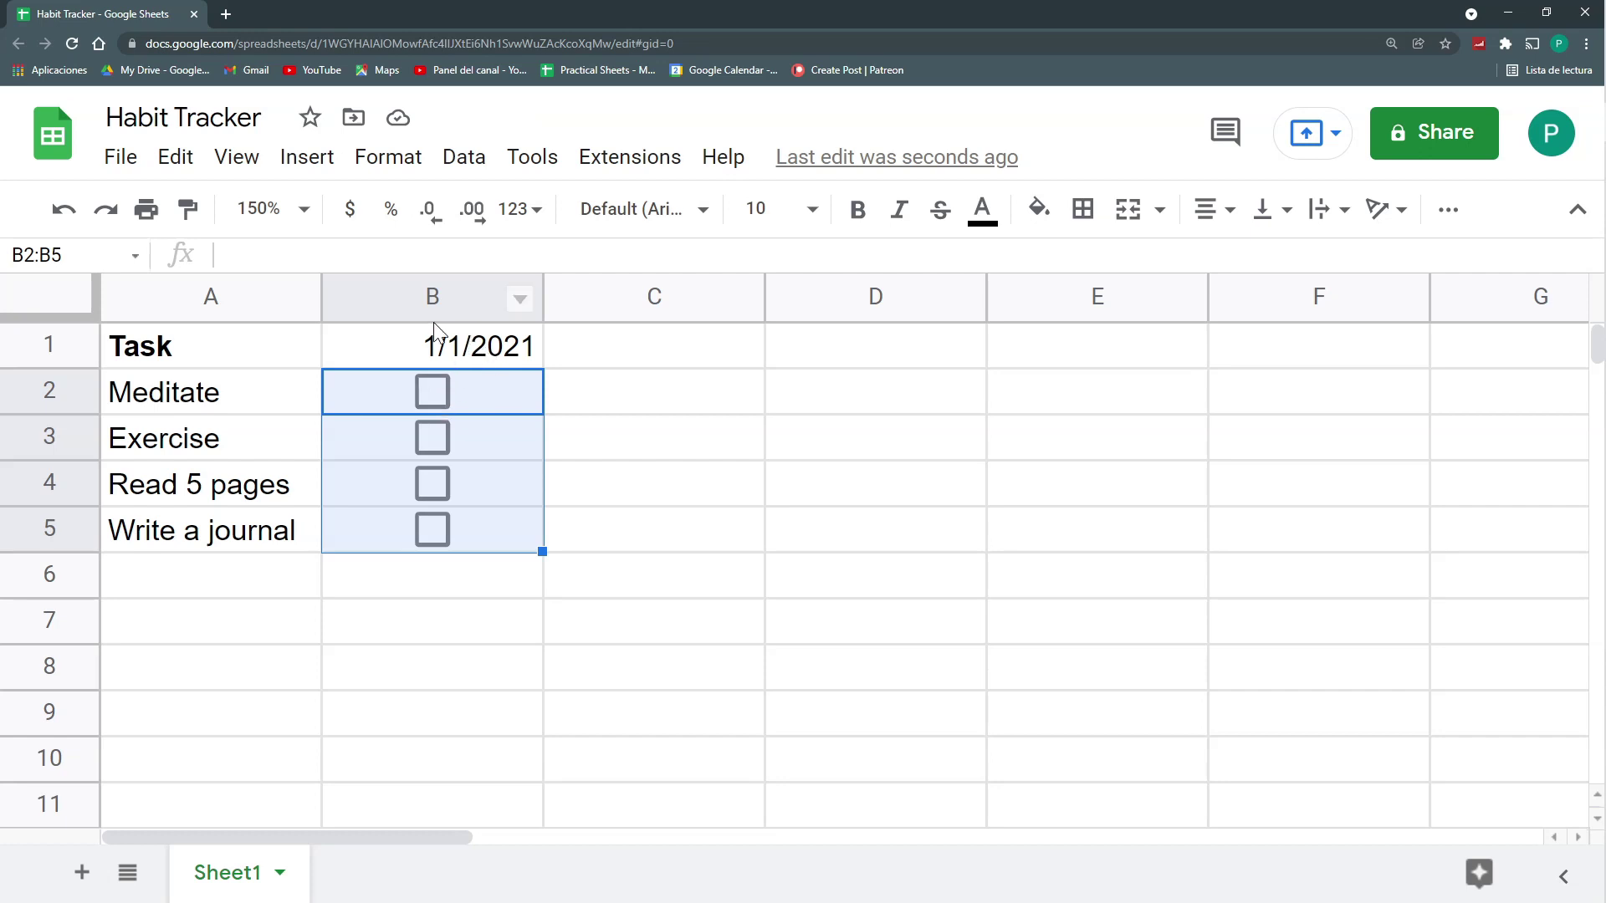
pyautogui.click(504, 390)
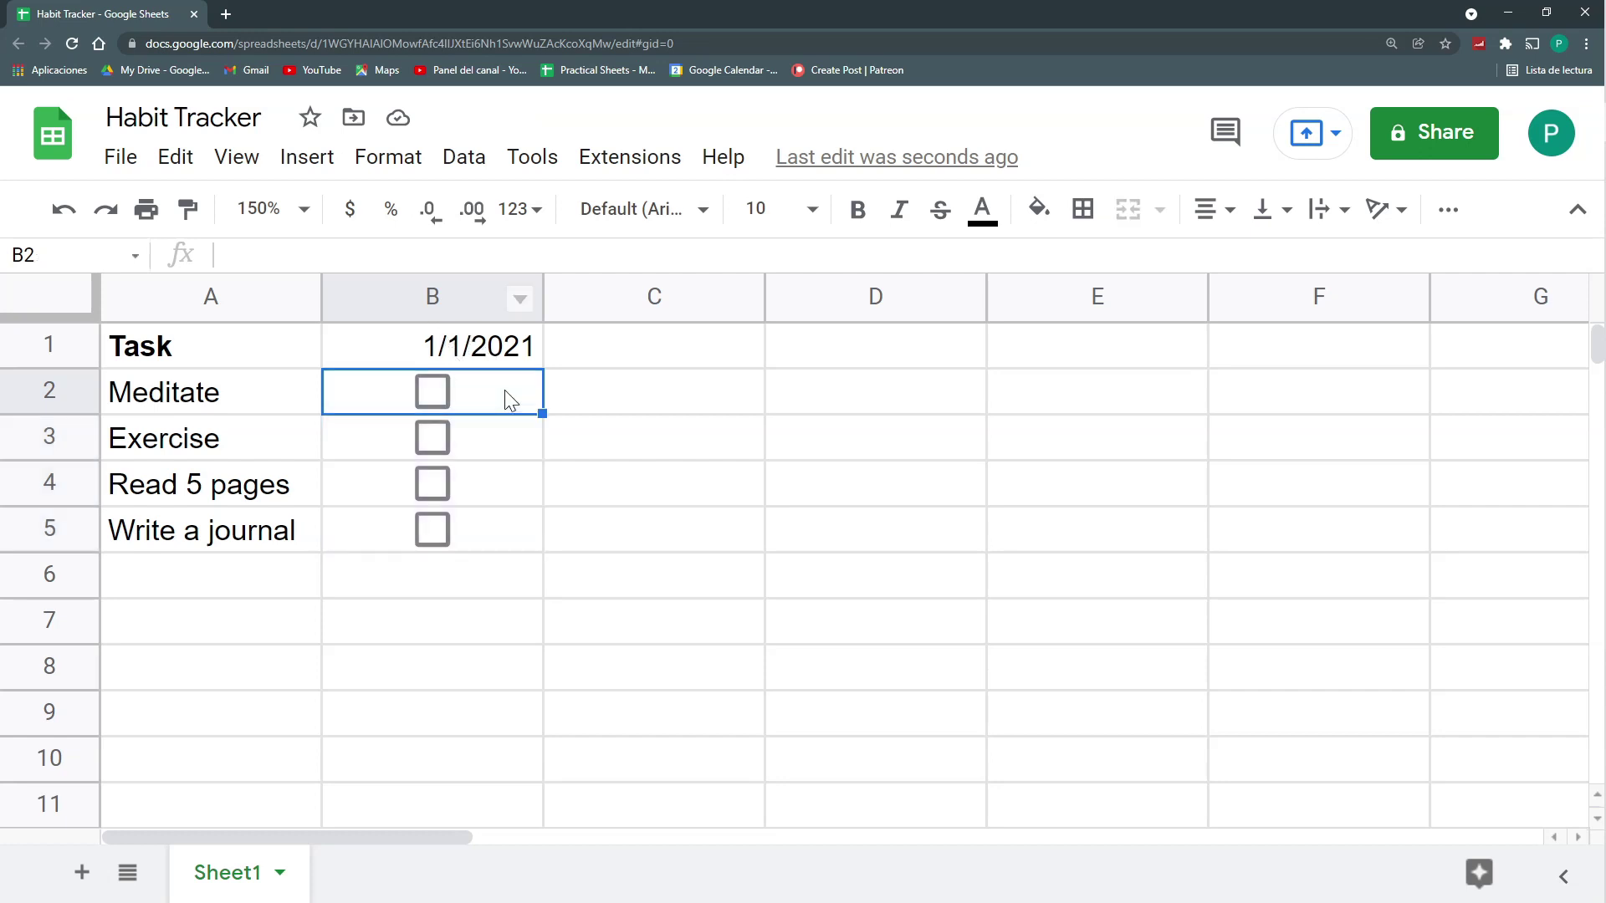
pyautogui.click(435, 393)
pyautogui.click(431, 492)
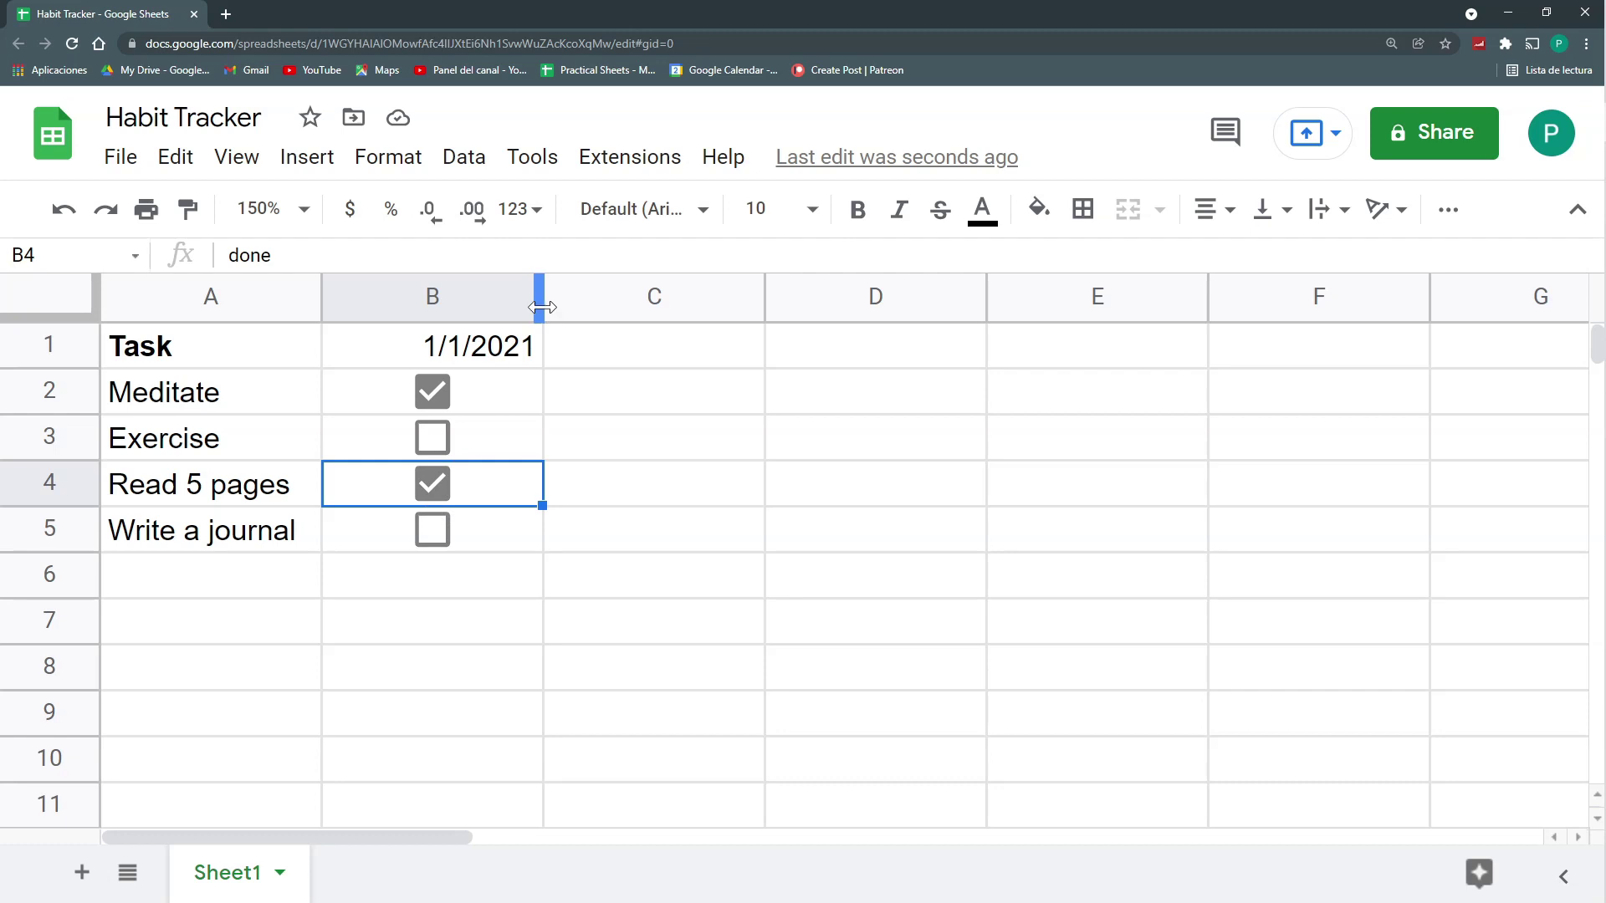
pyautogui.moveTo(539, 307); pyautogui.dragTo(453, 308)
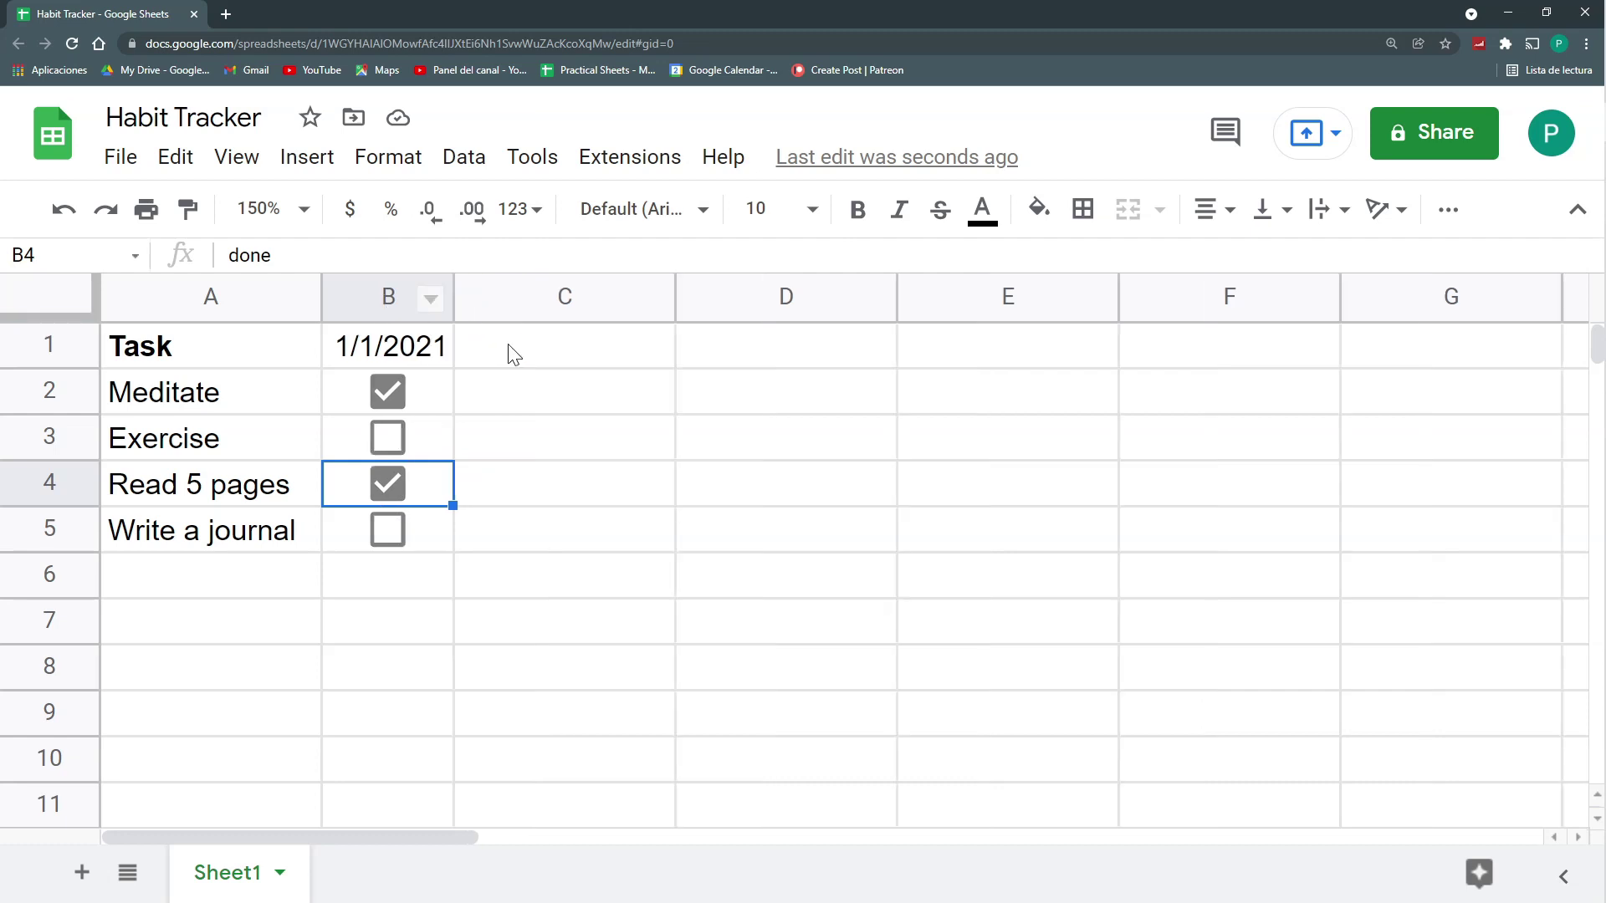
pyautogui.moveTo(513, 355); pyautogui.dragTo(538, 493)
pyautogui.click(773, 299)
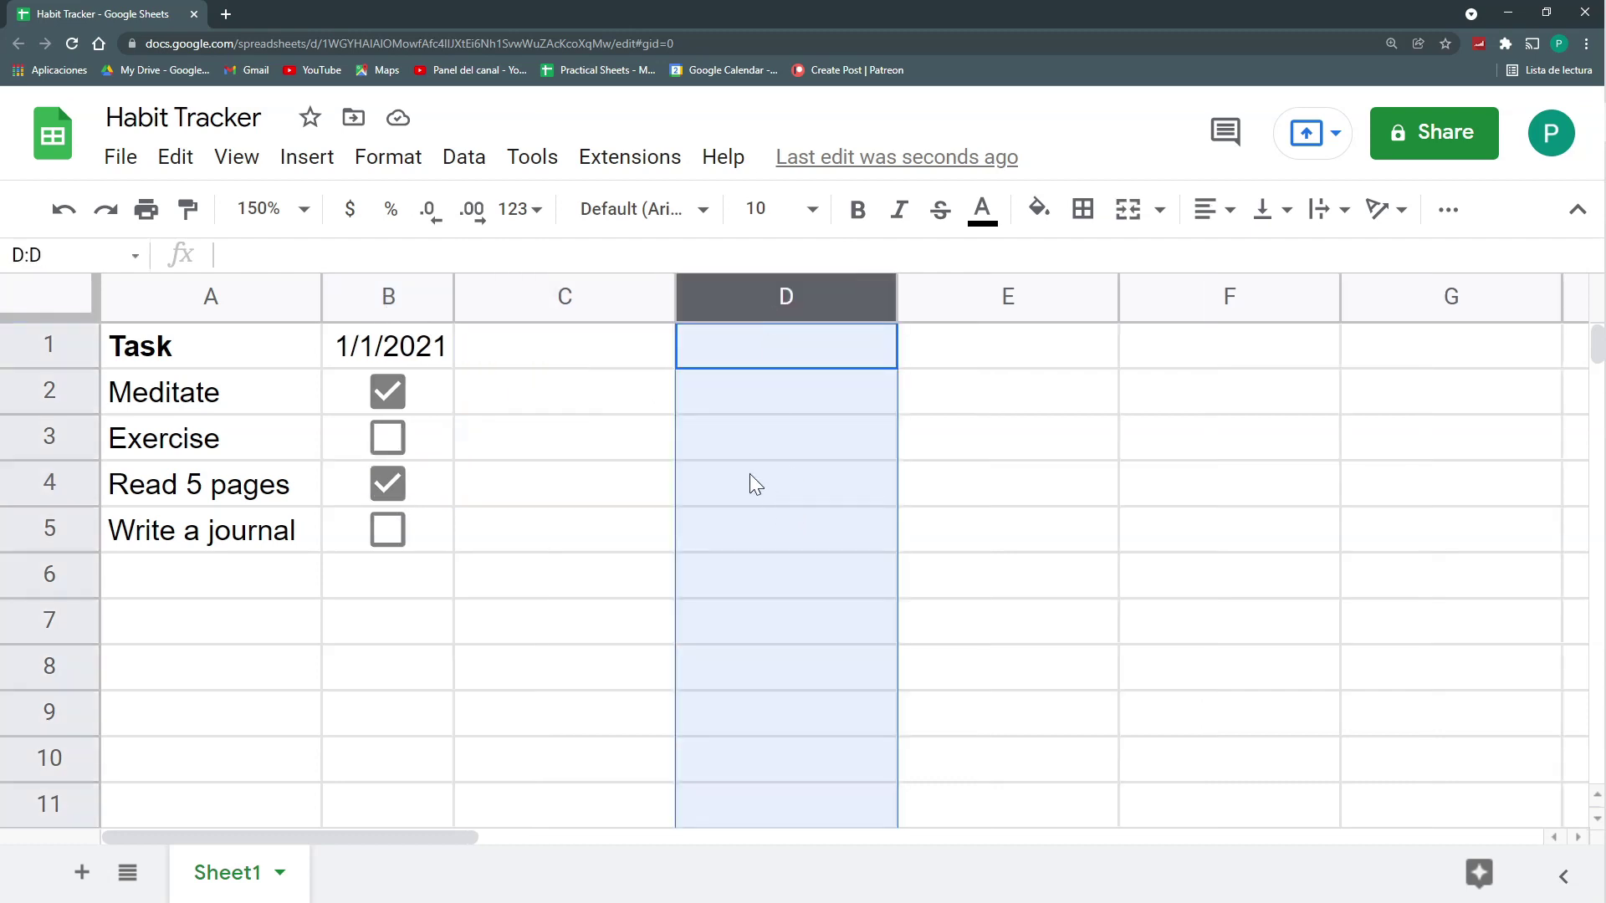
pyautogui.click(537, 408)
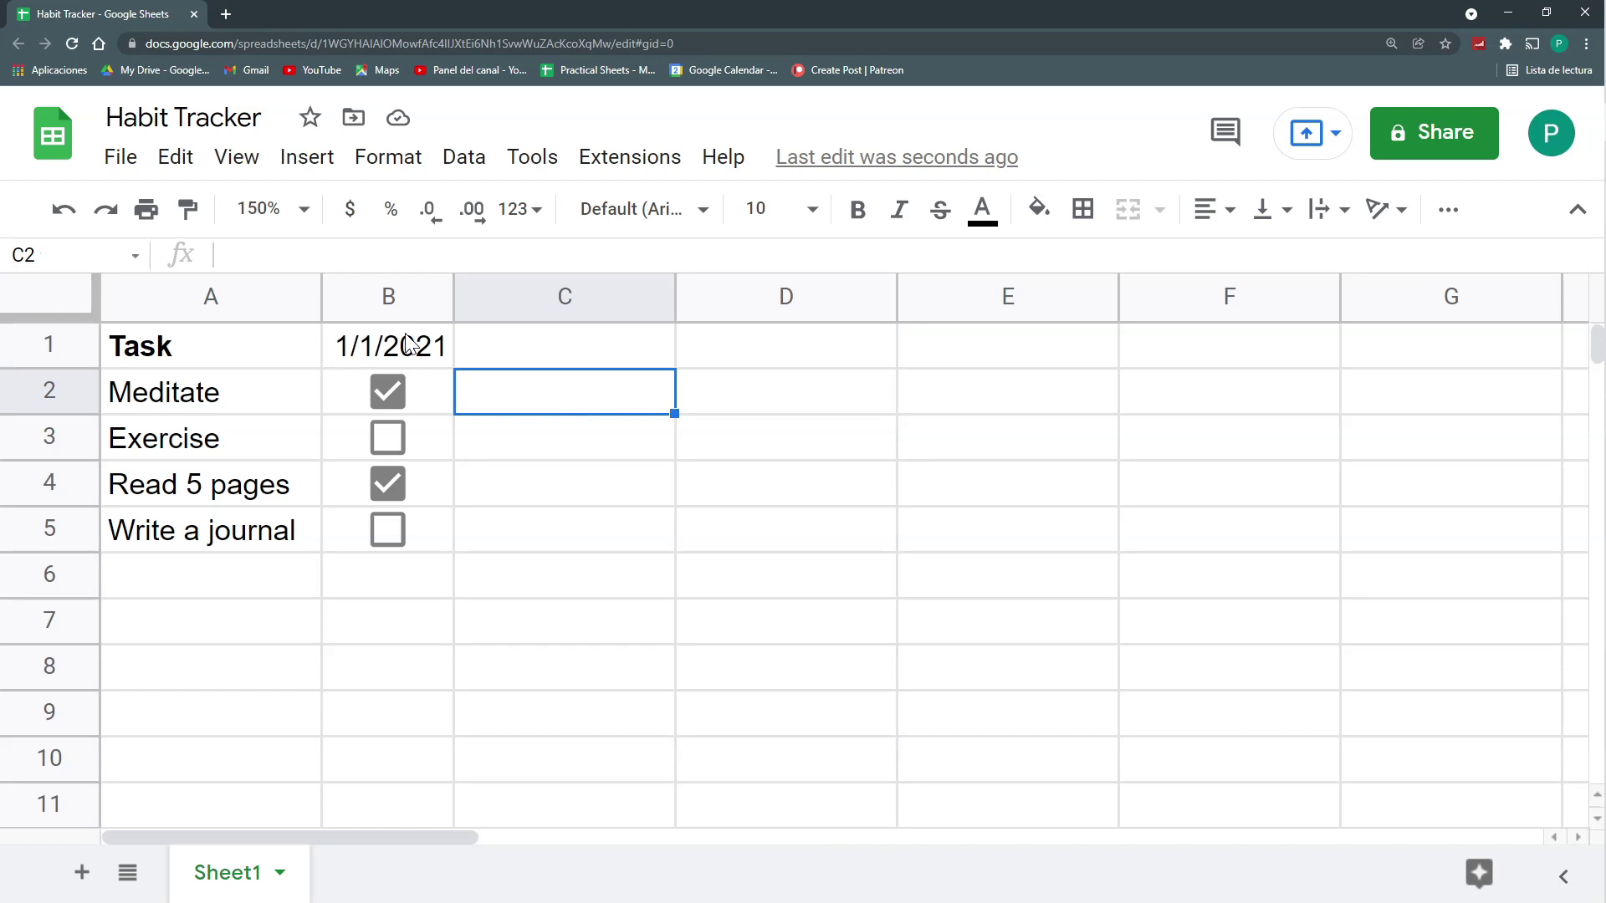
pyautogui.moveTo(409, 345); pyautogui.dragTo(437, 542)
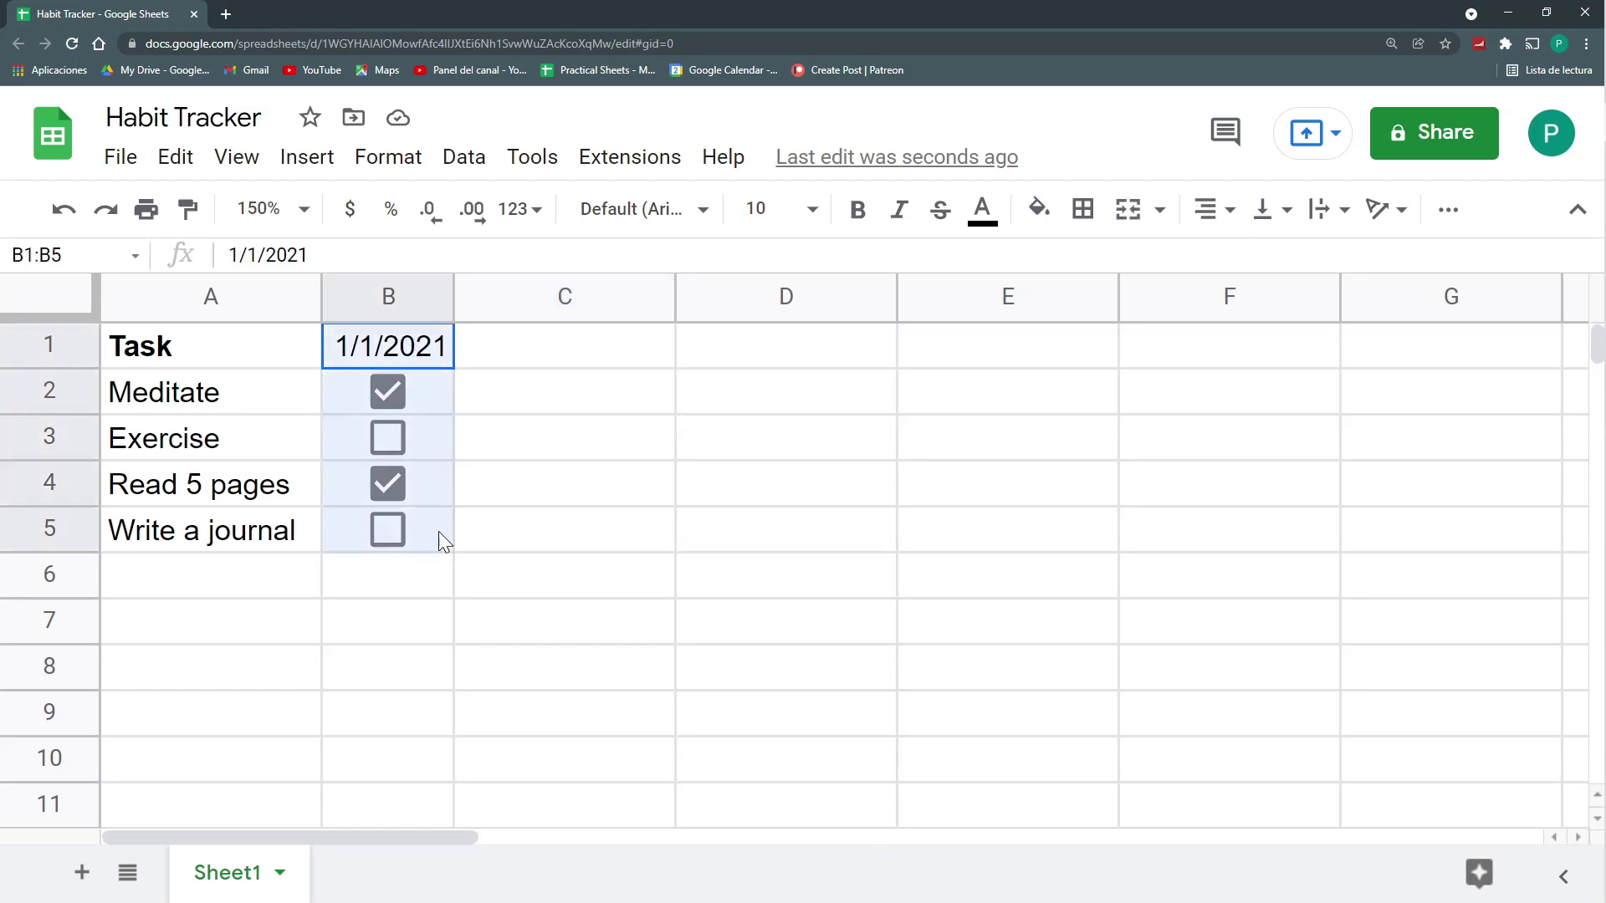
pyautogui.click(566, 362)
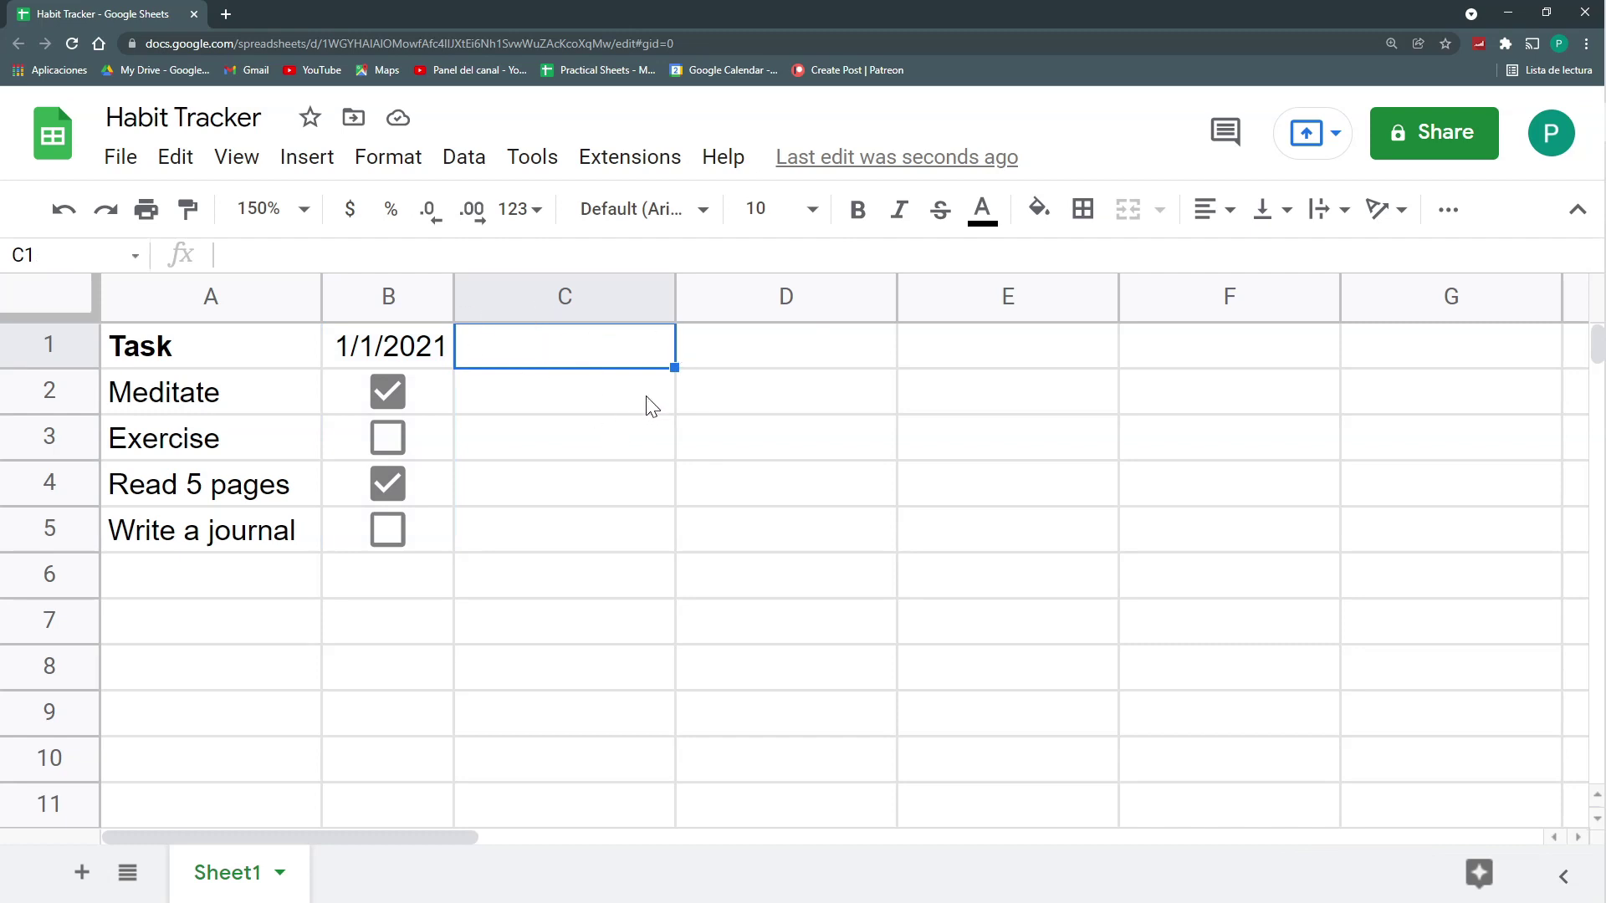
pyautogui.click(740, 347)
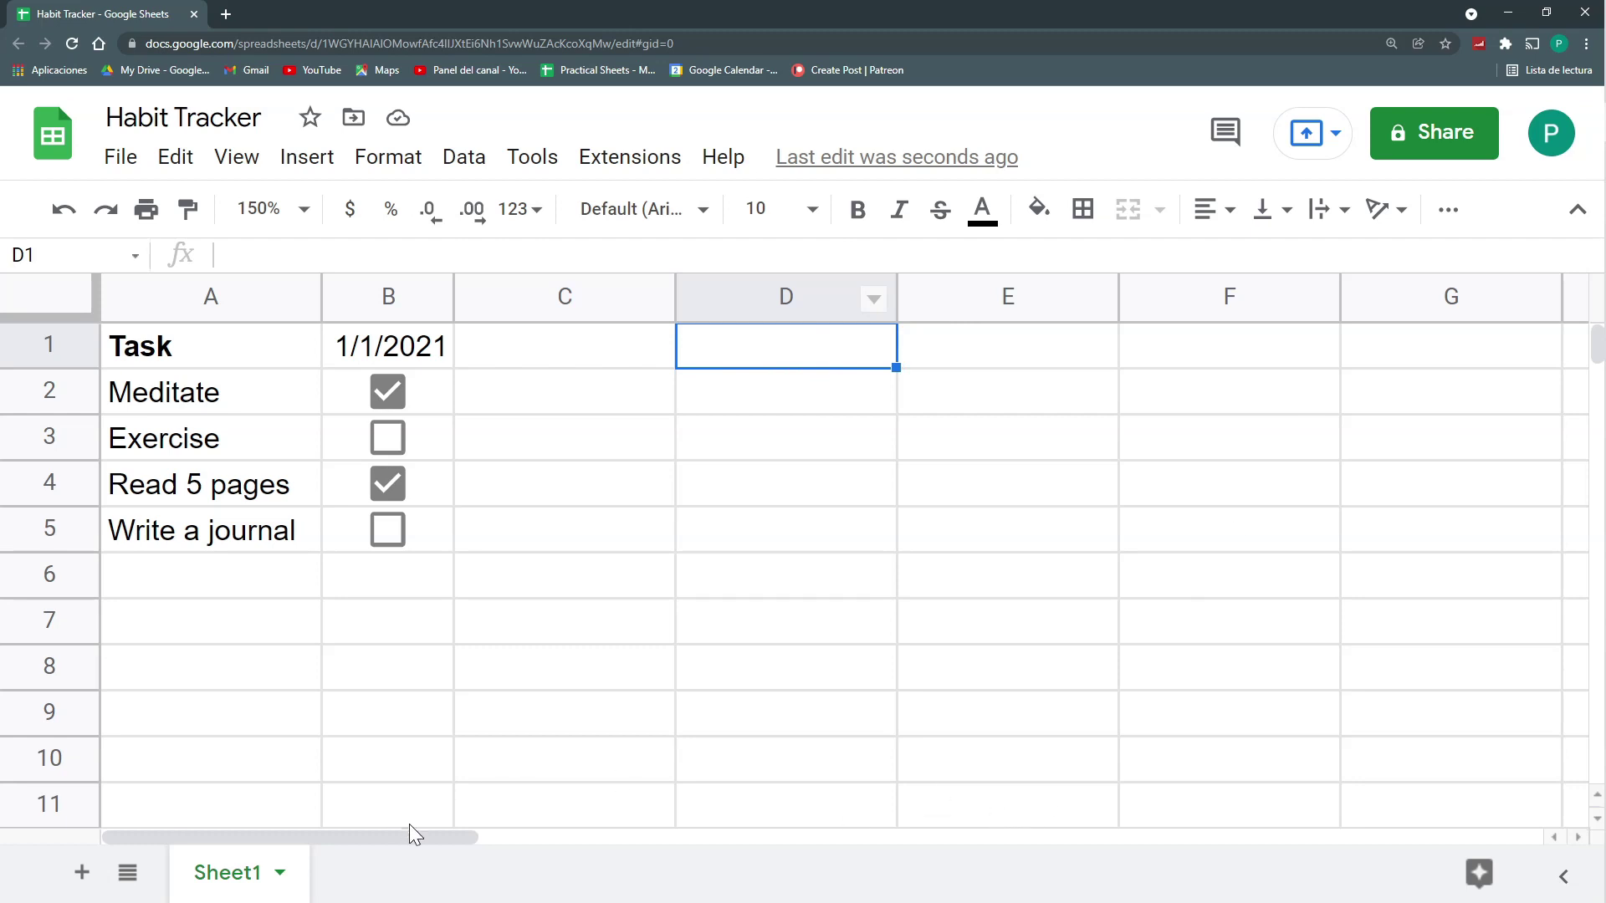
# Step: Insert a blank column to the left of the 1/1/2021 column
pyautogui.moveTo(411, 836); pyautogui.dragTo(329, 866)
pyautogui.click(365, 285)
pyautogui.rightClick(364, 283)
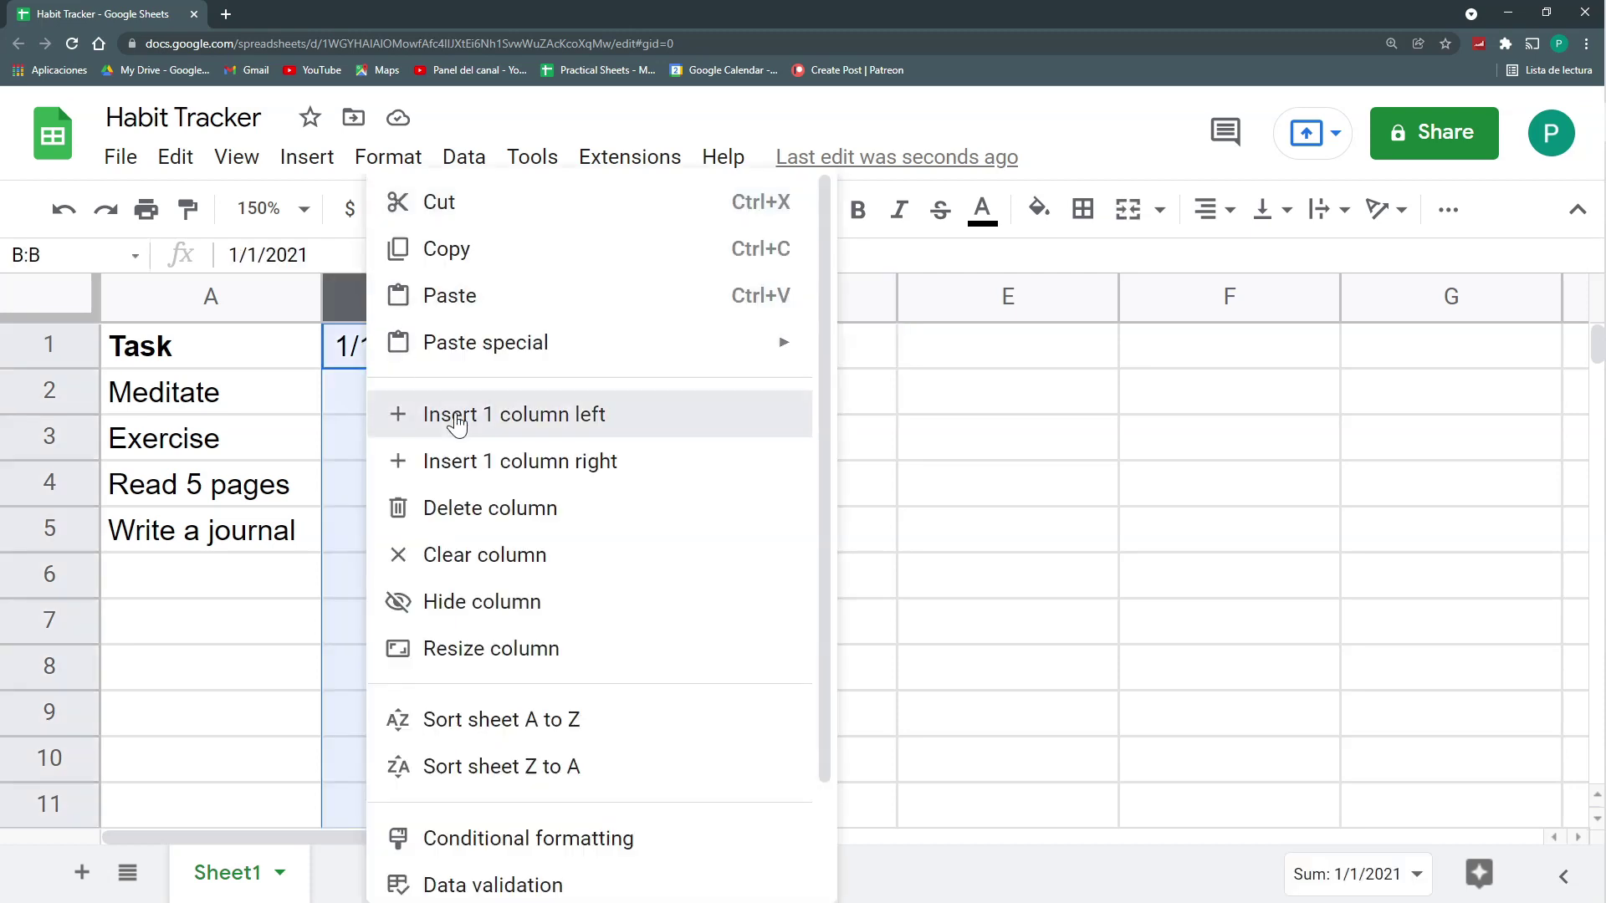
pyautogui.click(447, 414)
pyautogui.click(427, 351)
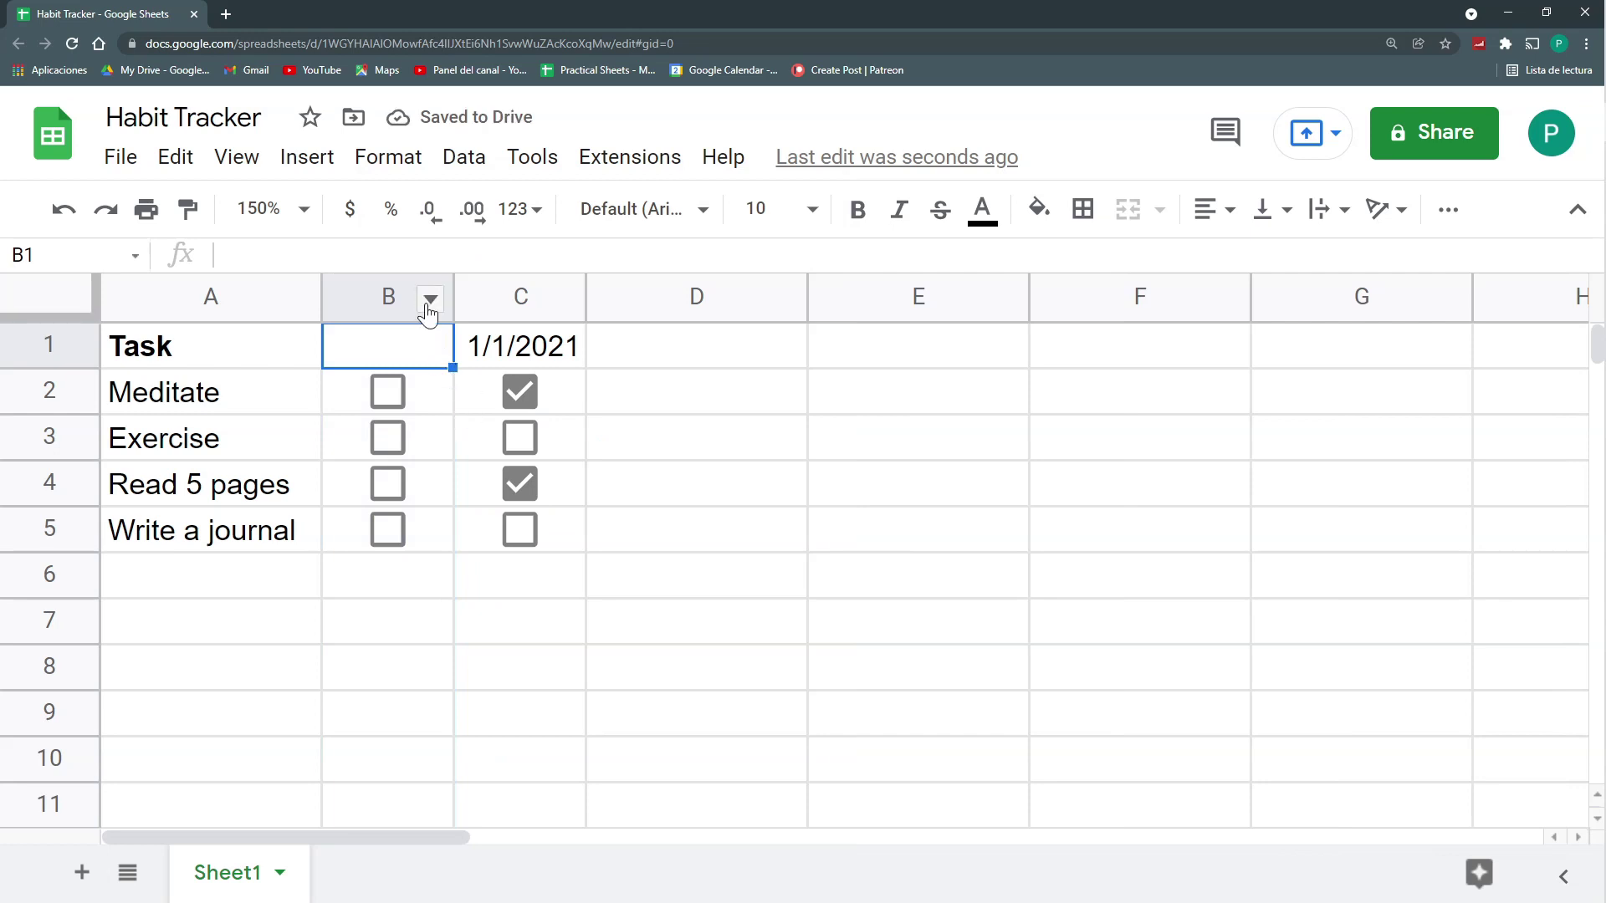
pyautogui.moveTo(430, 401); pyautogui.dragTo(432, 555)
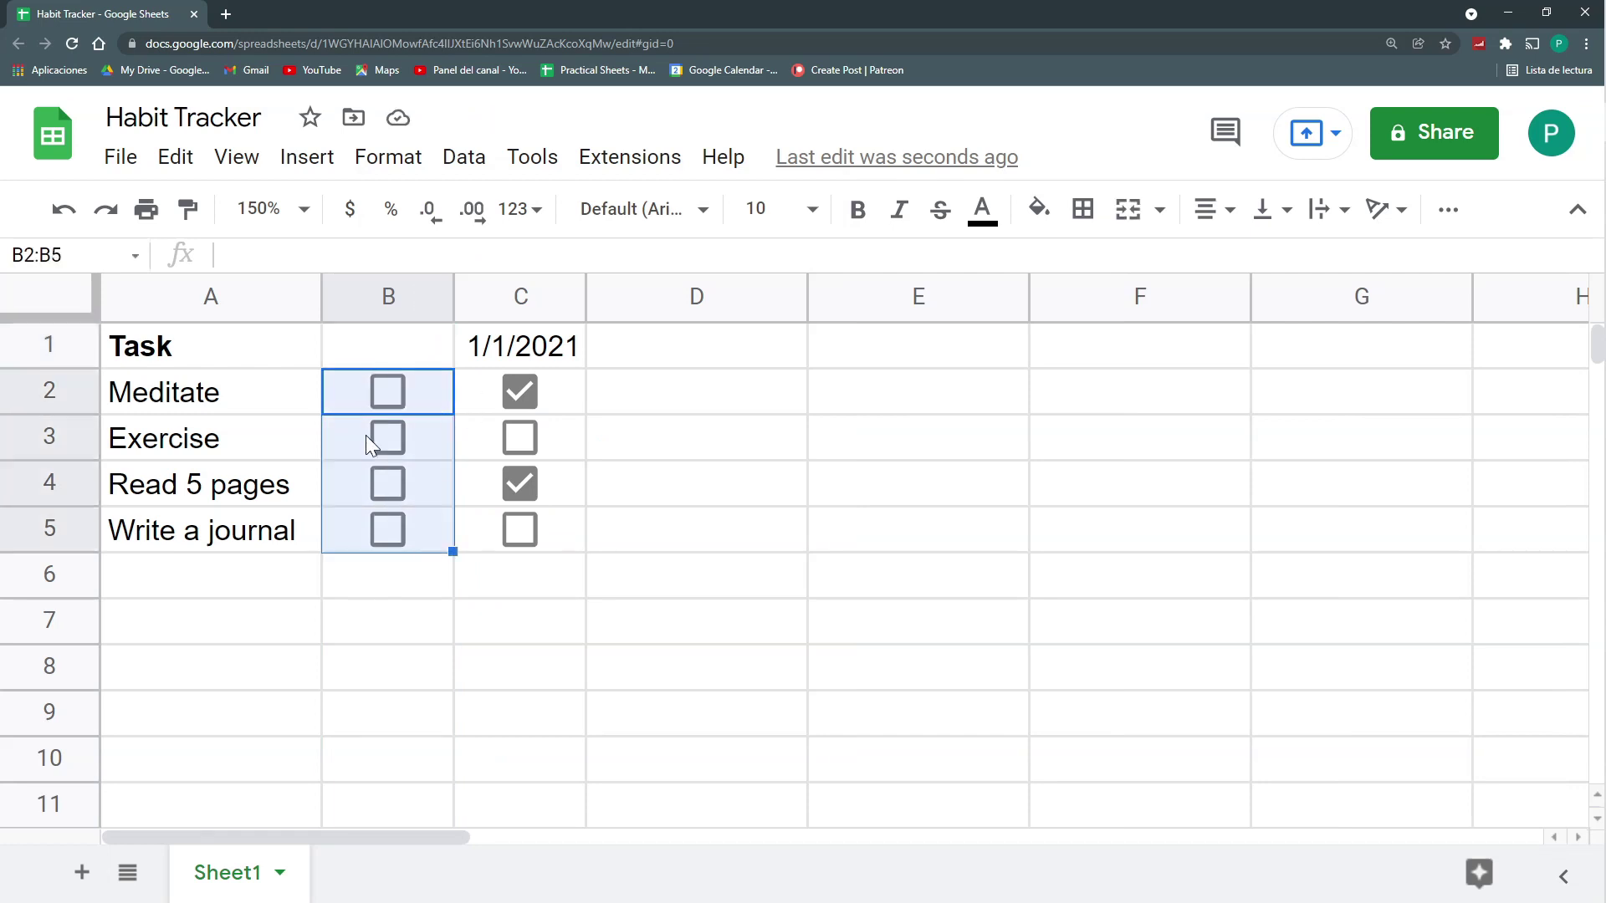
# Step: Date the new column 1/2/2021 and tick Meditate and Exercise for it
pyautogui.click(406, 349)
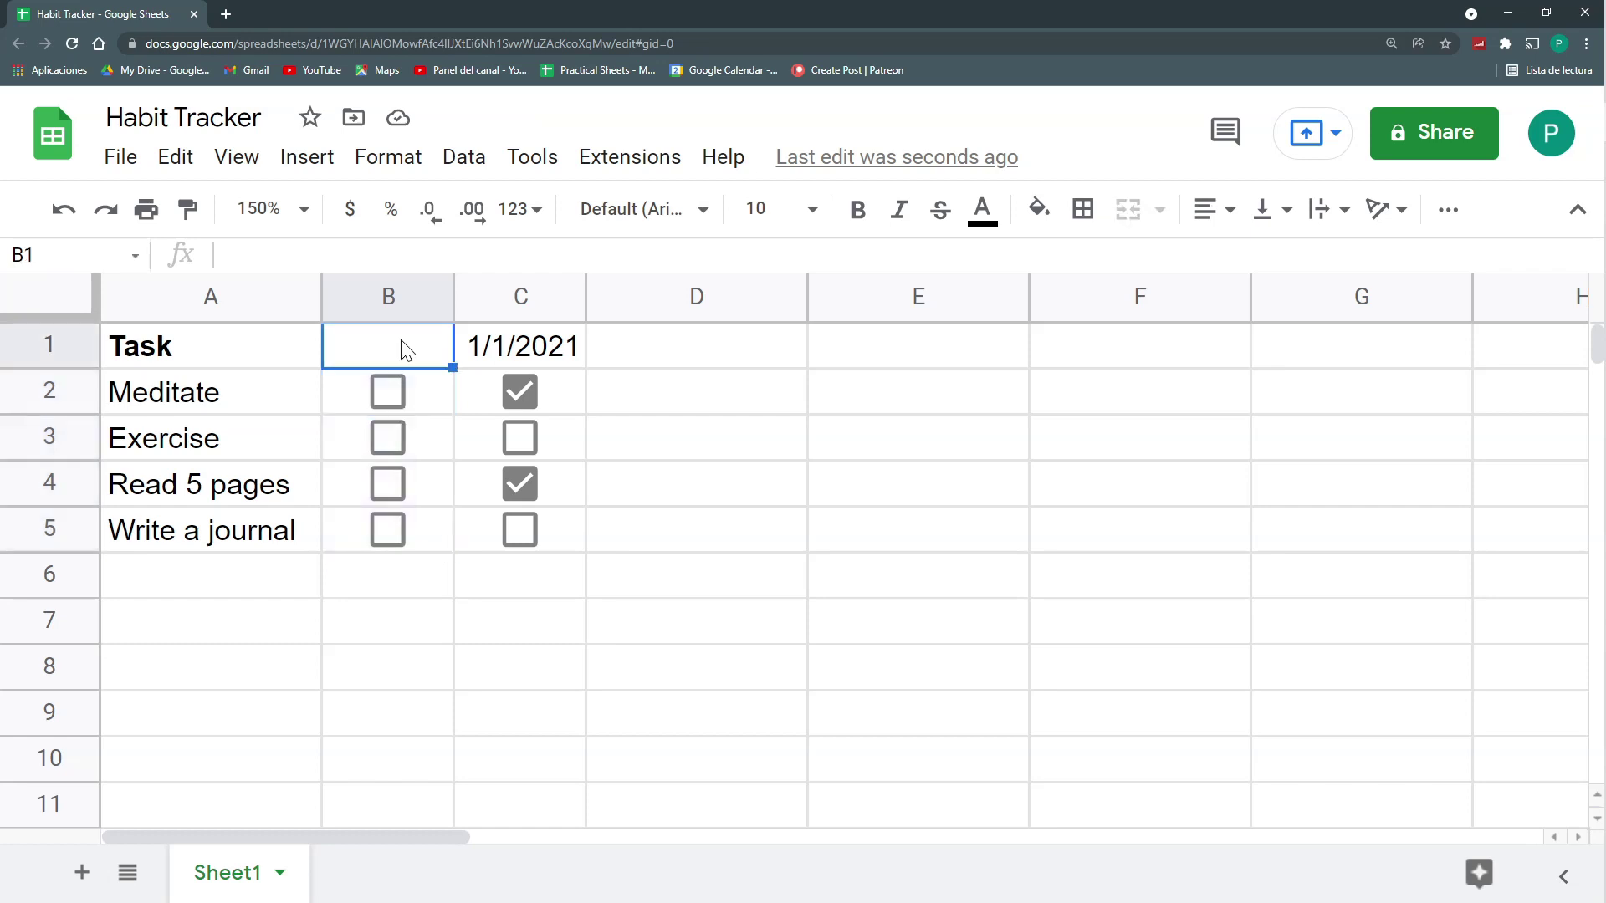
pyautogui.write('1/2')
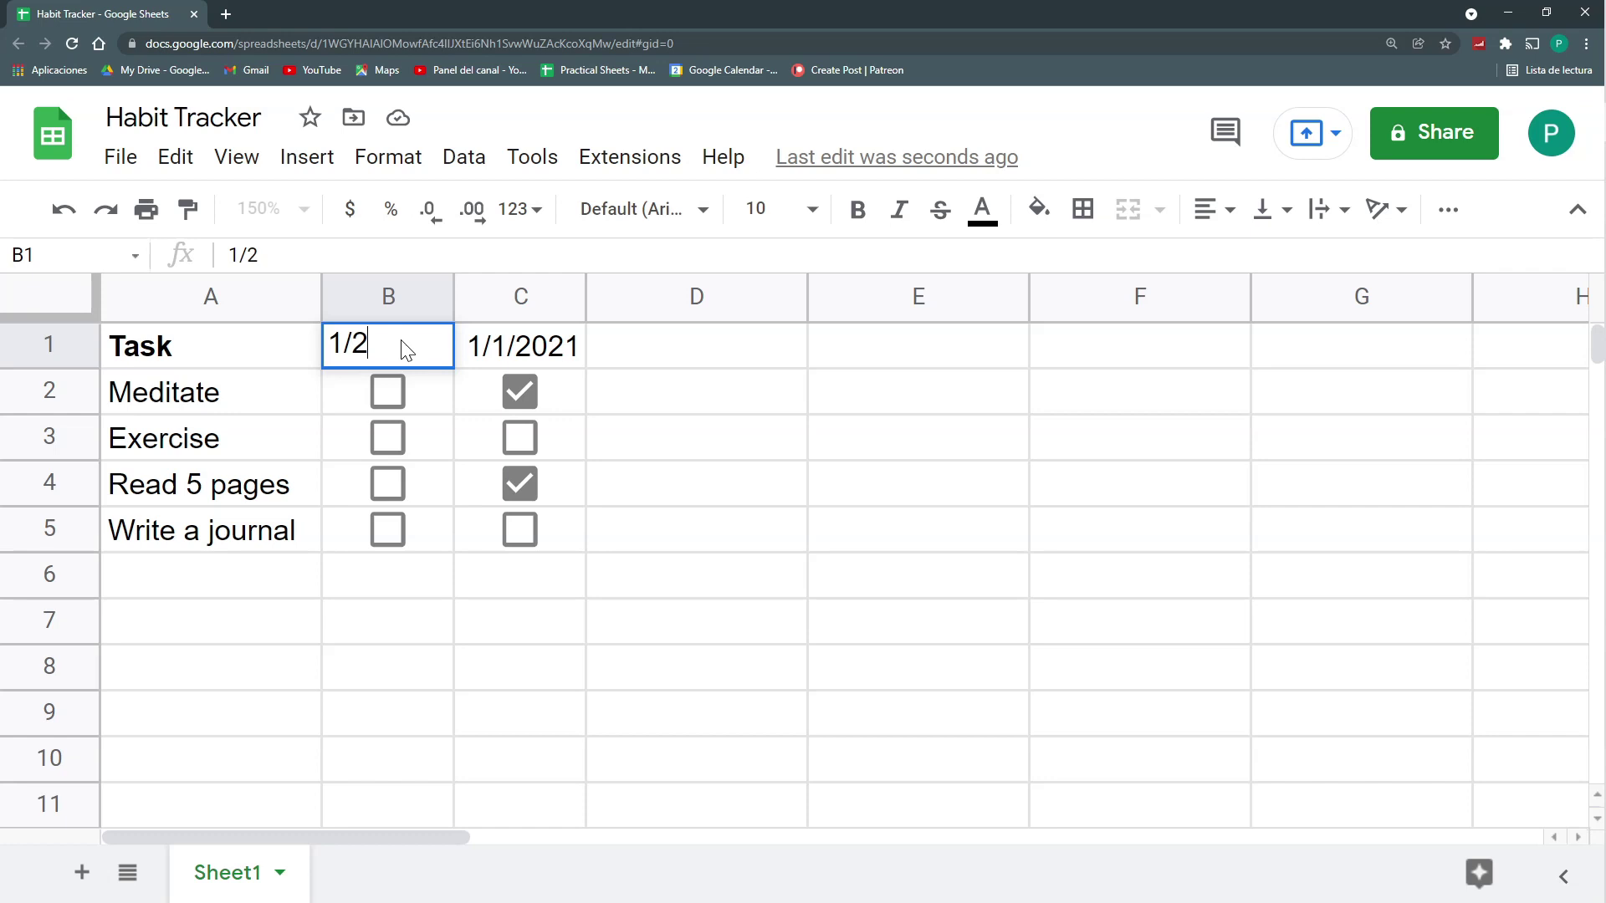
pyautogui.press('Return')
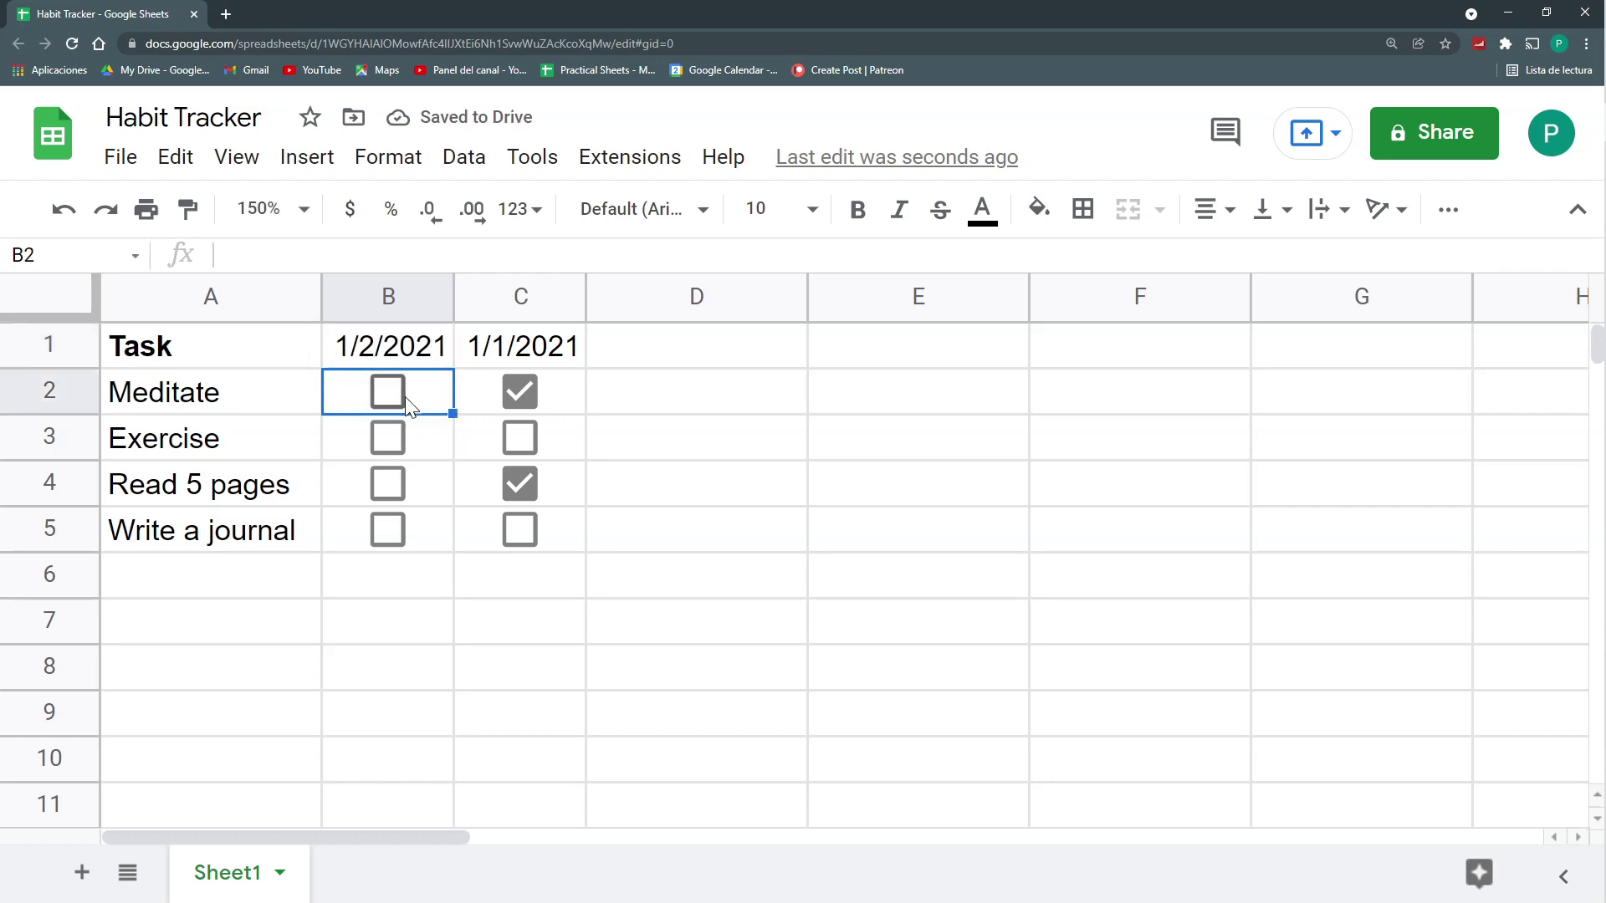
pyautogui.click(387, 392)
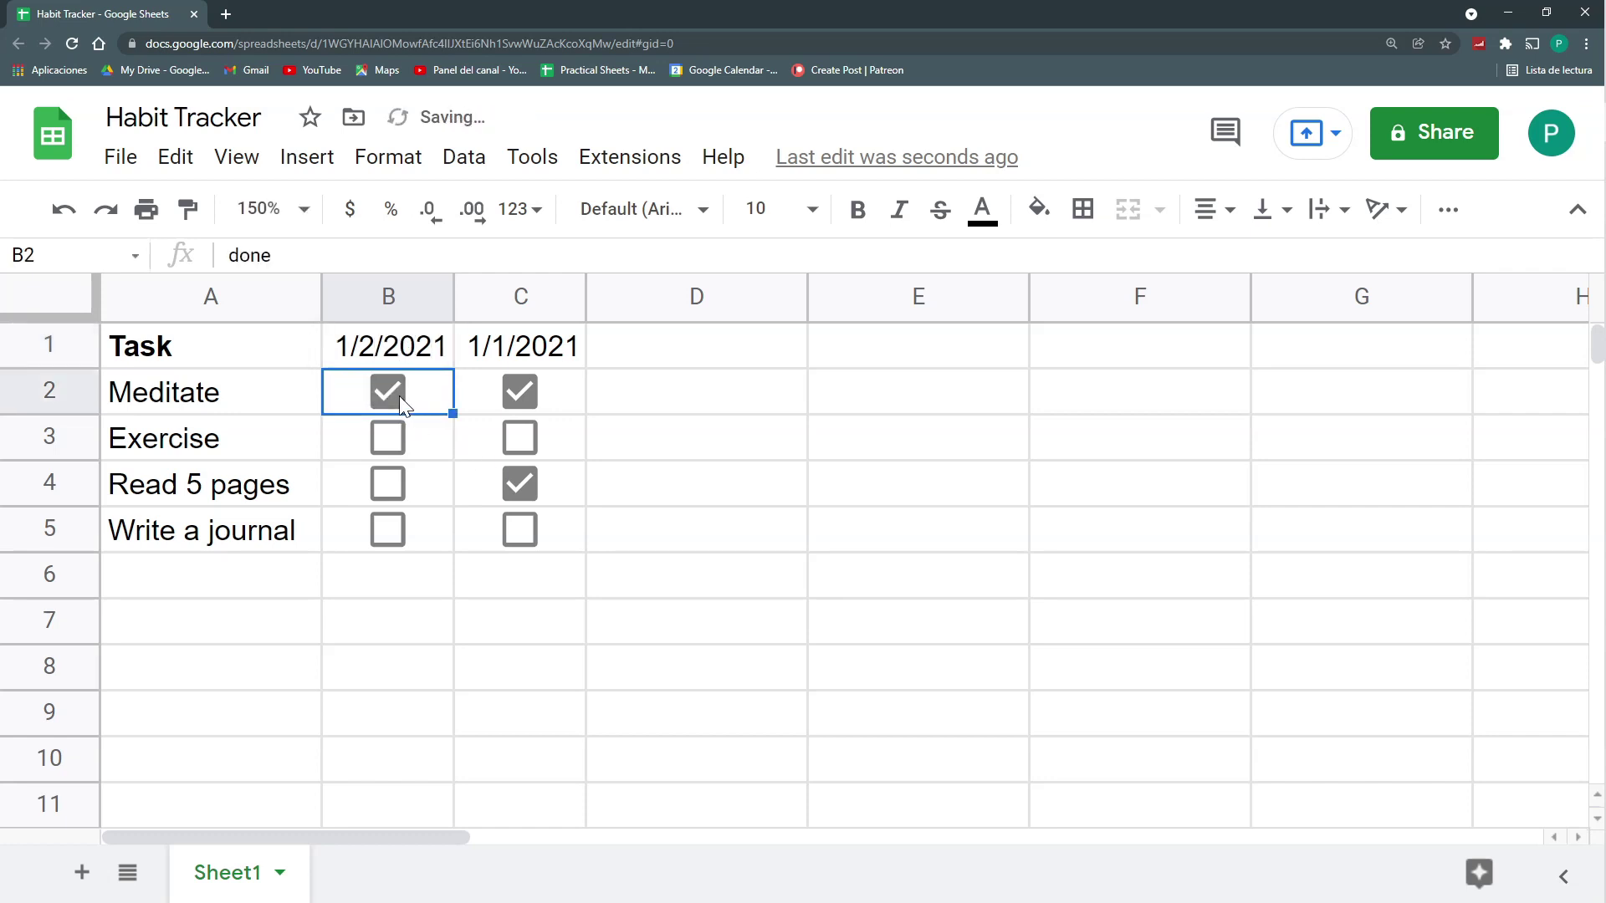
pyautogui.click(389, 443)
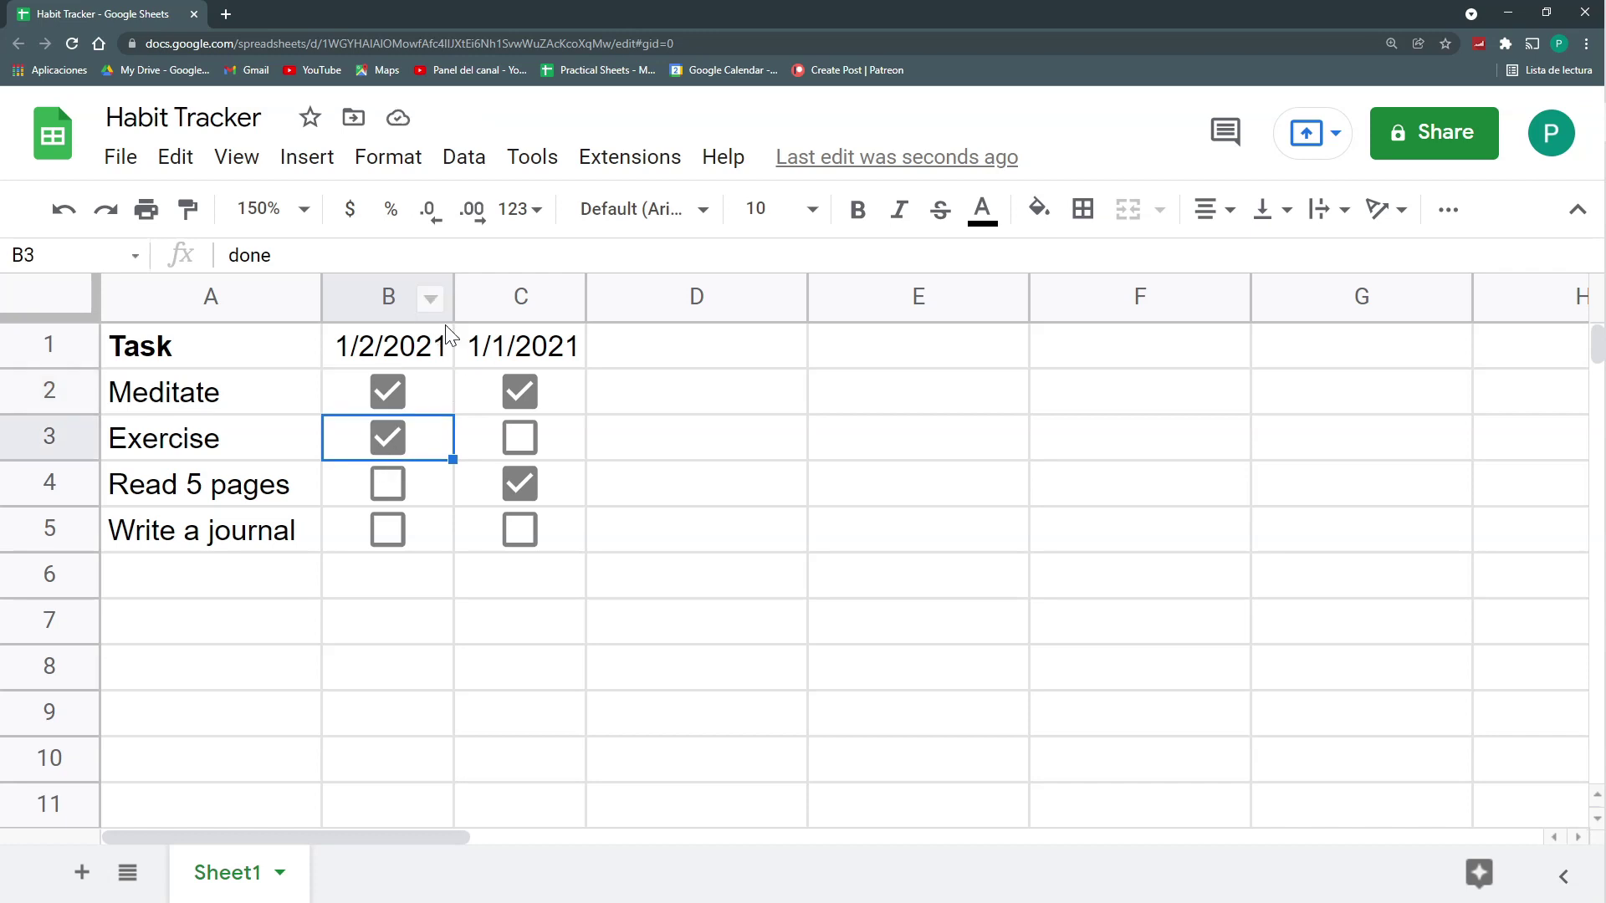
# Step: Insert more blank columns before the dated columns
pyautogui.rightClick(361, 295)
pyautogui.click(464, 416)
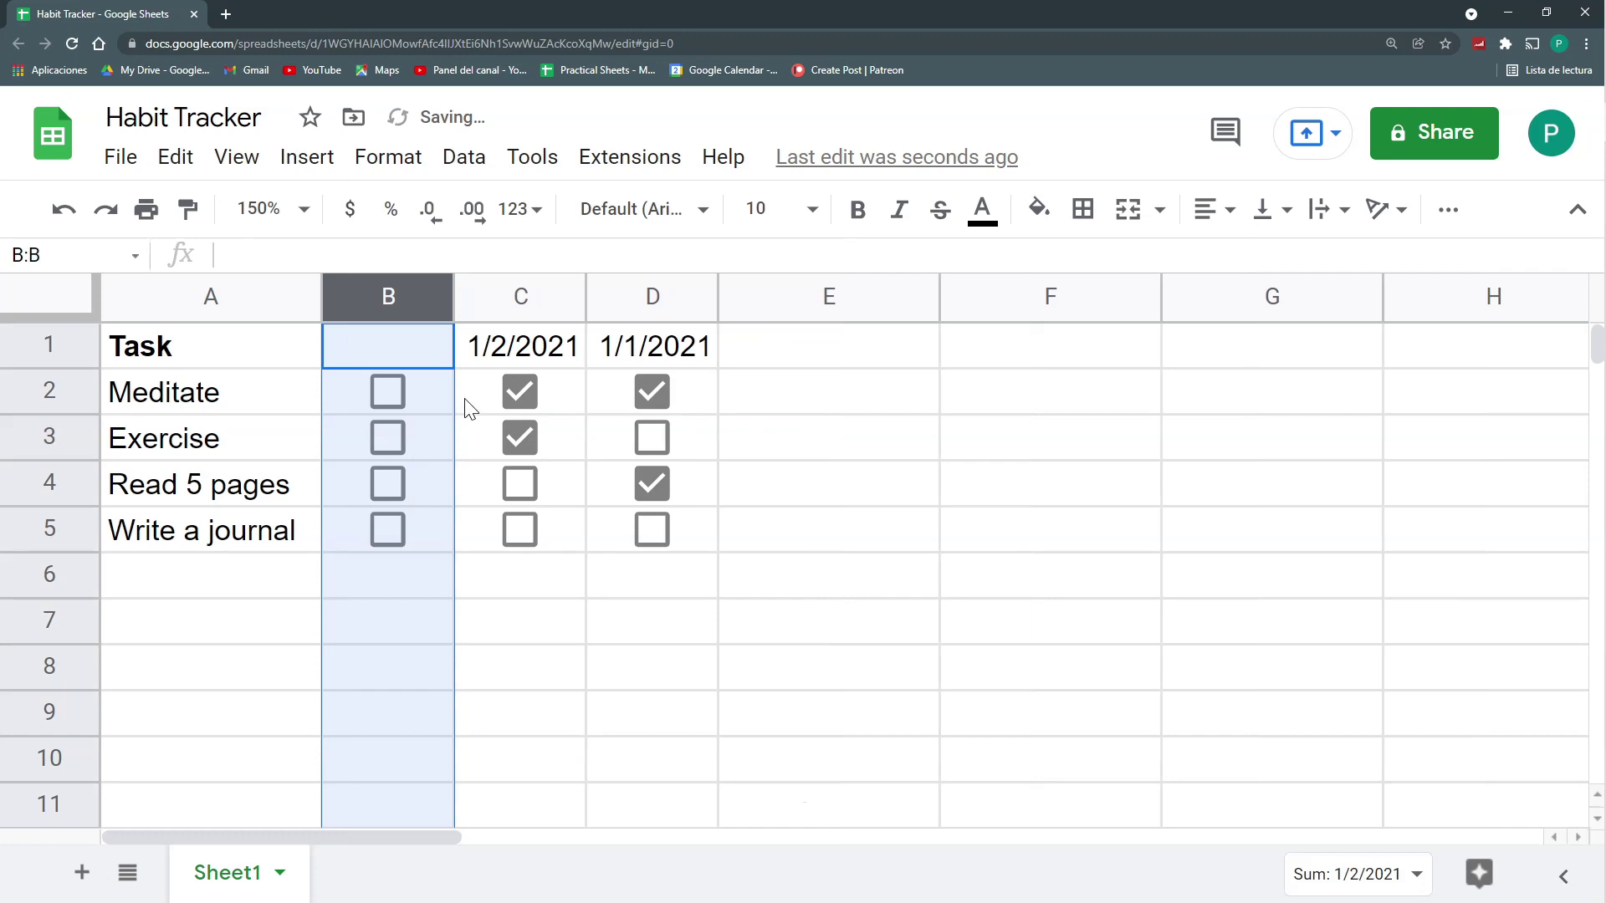
pyautogui.rightClick(380, 298)
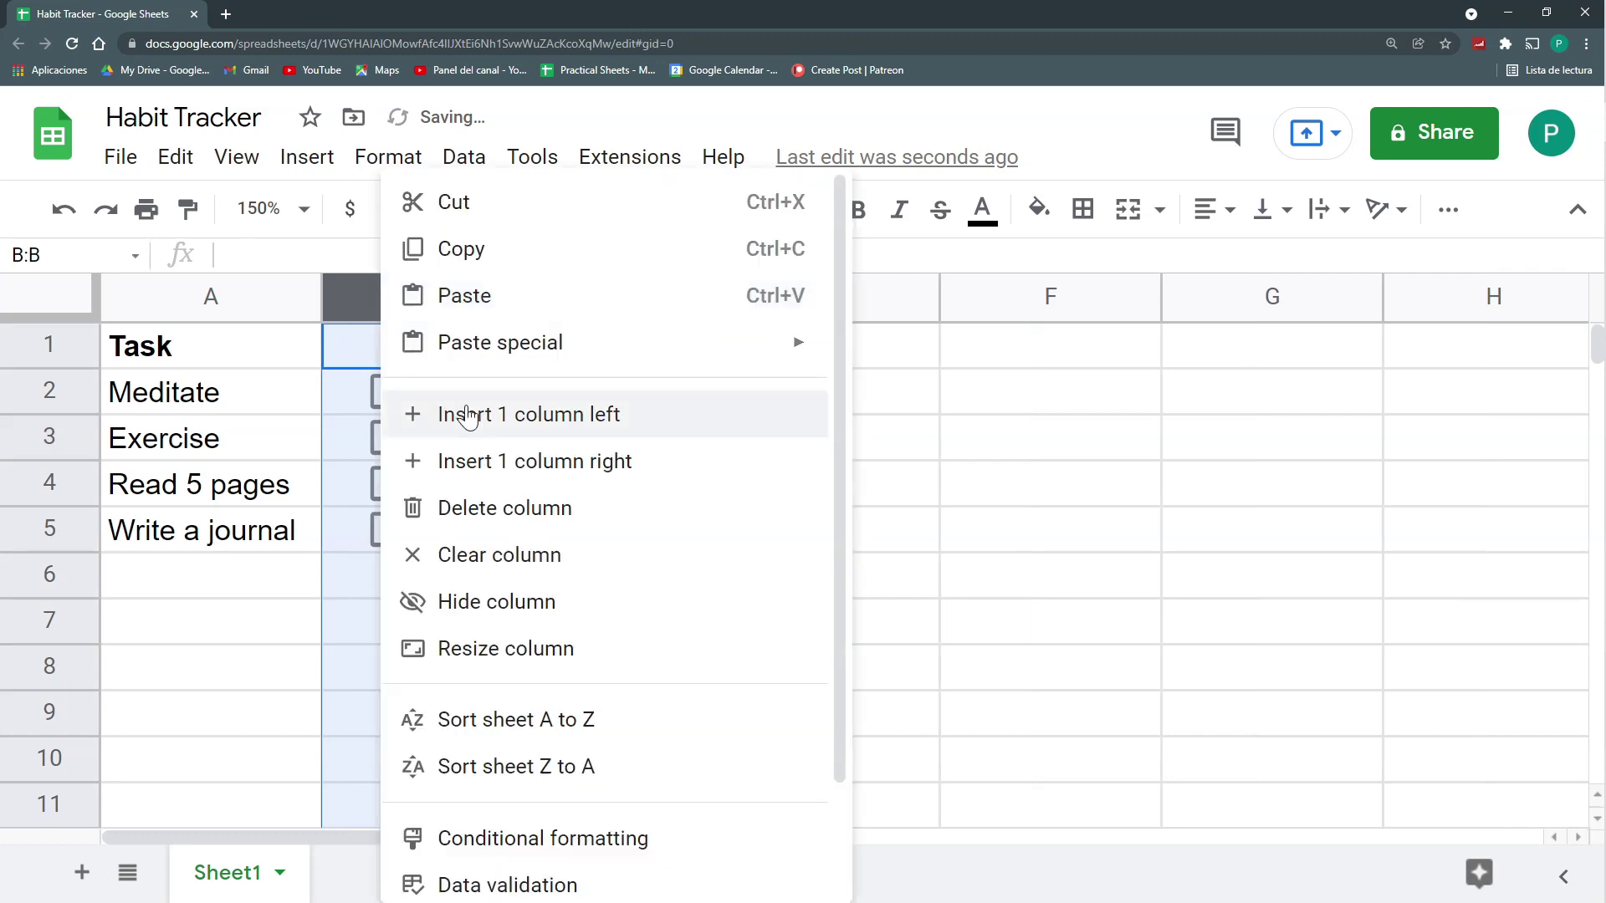
pyautogui.click(466, 413)
pyautogui.rightClick(361, 294)
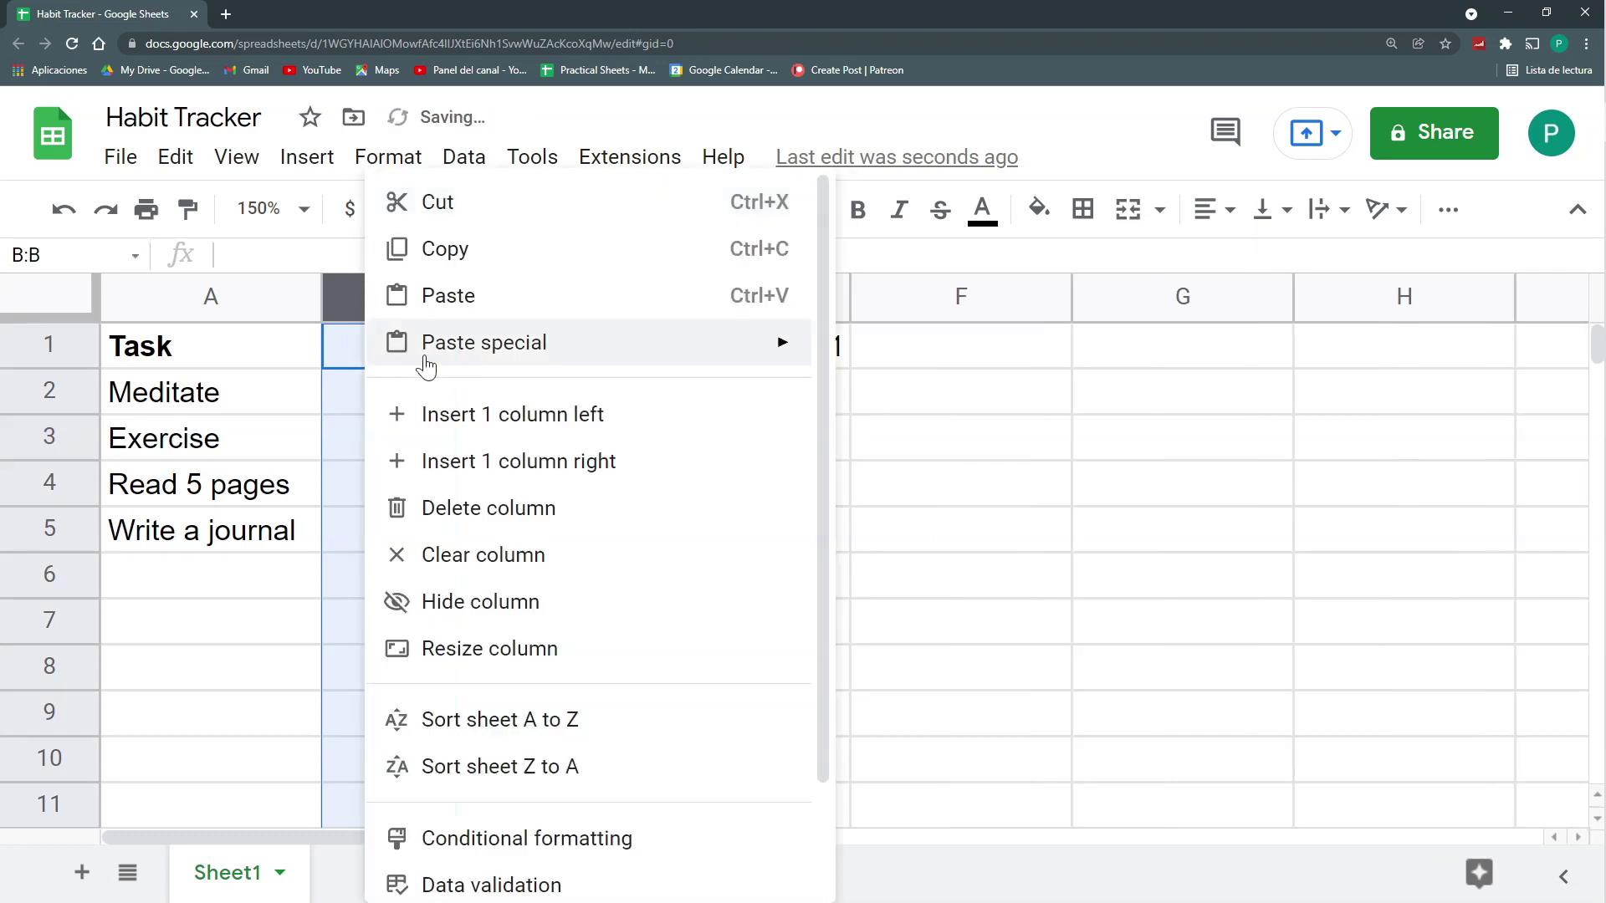
pyautogui.click(460, 435)
pyautogui.click(460, 435)
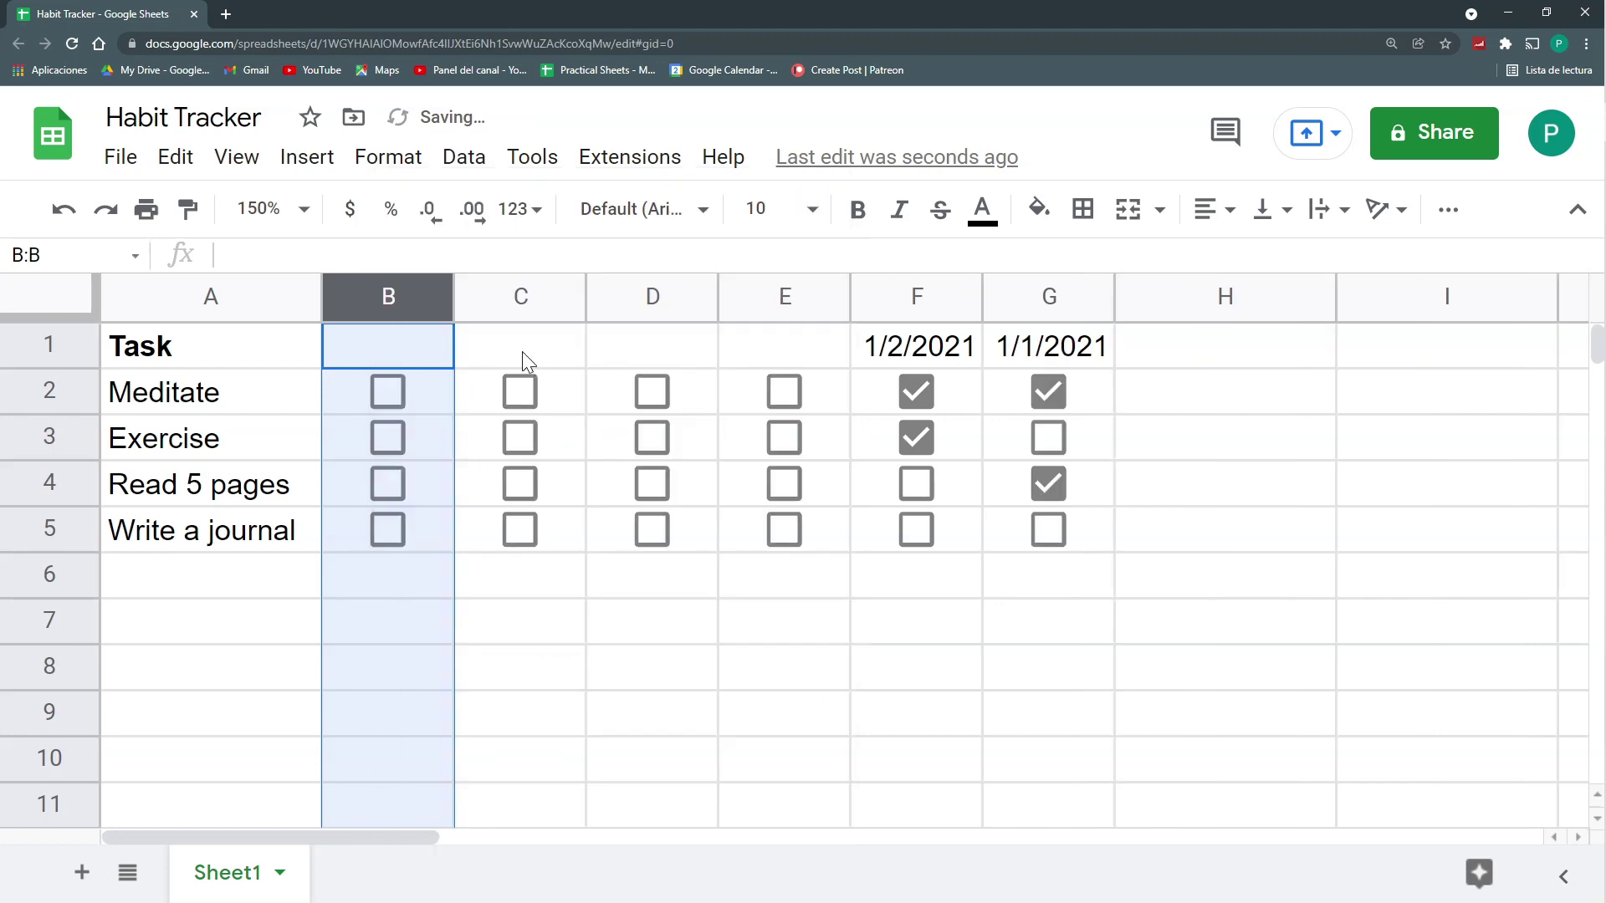
# Step: Fill the dates 1/3 through 1/6/2021 into B1:E1, newest first
pyautogui.click(434, 340)
pyautogui.click(398, 300)
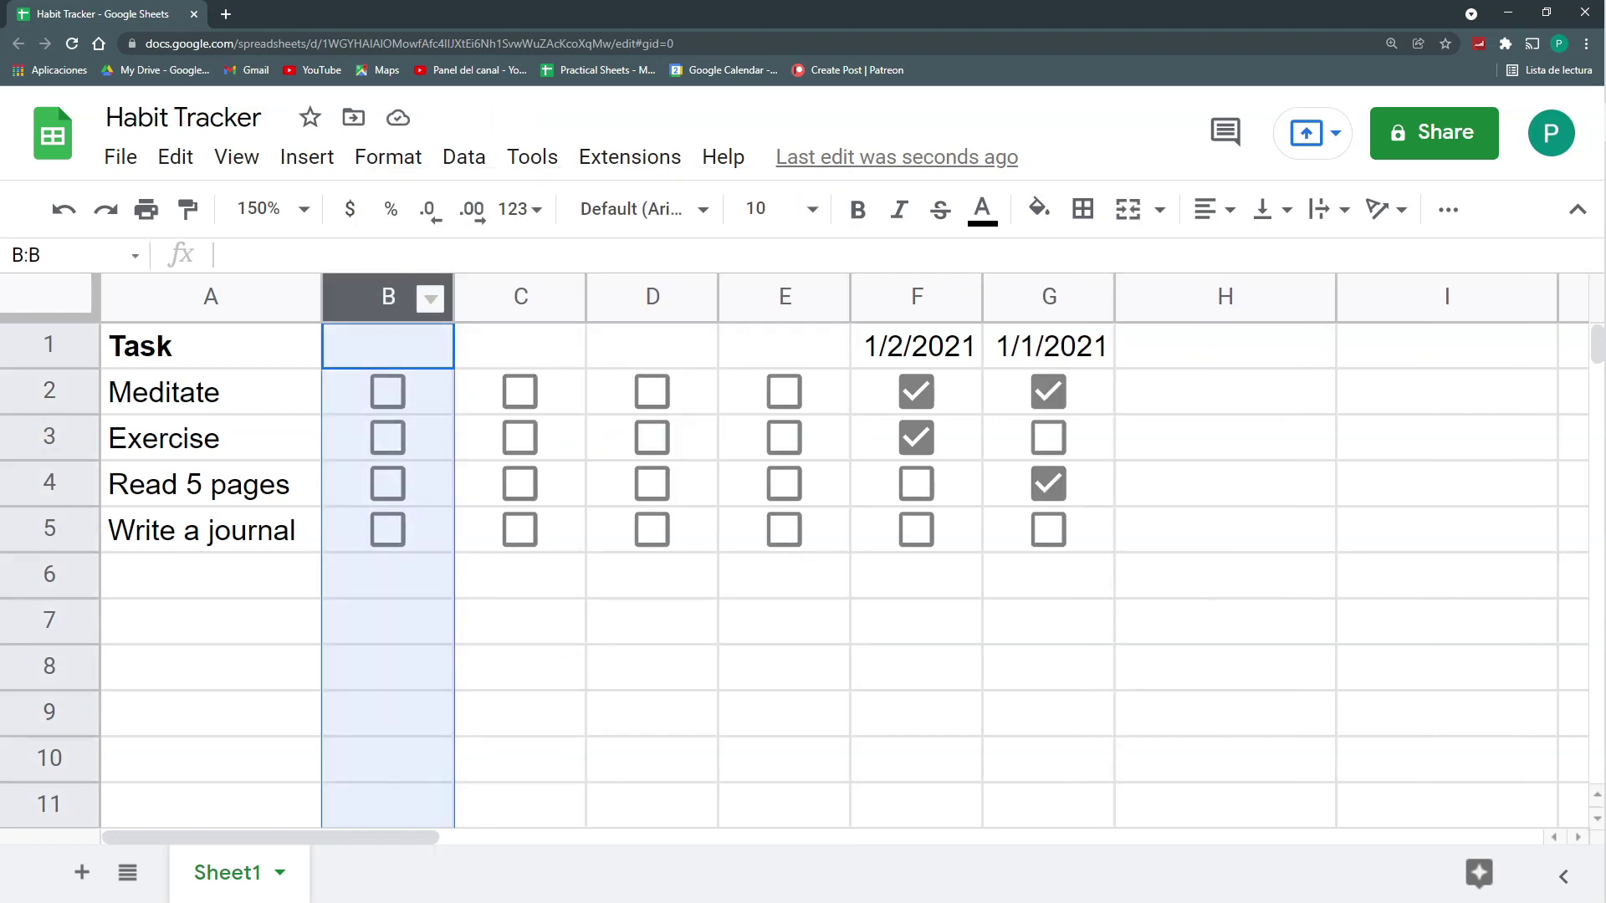
pyautogui.click(805, 344)
pyautogui.moveTo(878, 346); pyautogui.dragTo(403, 339)
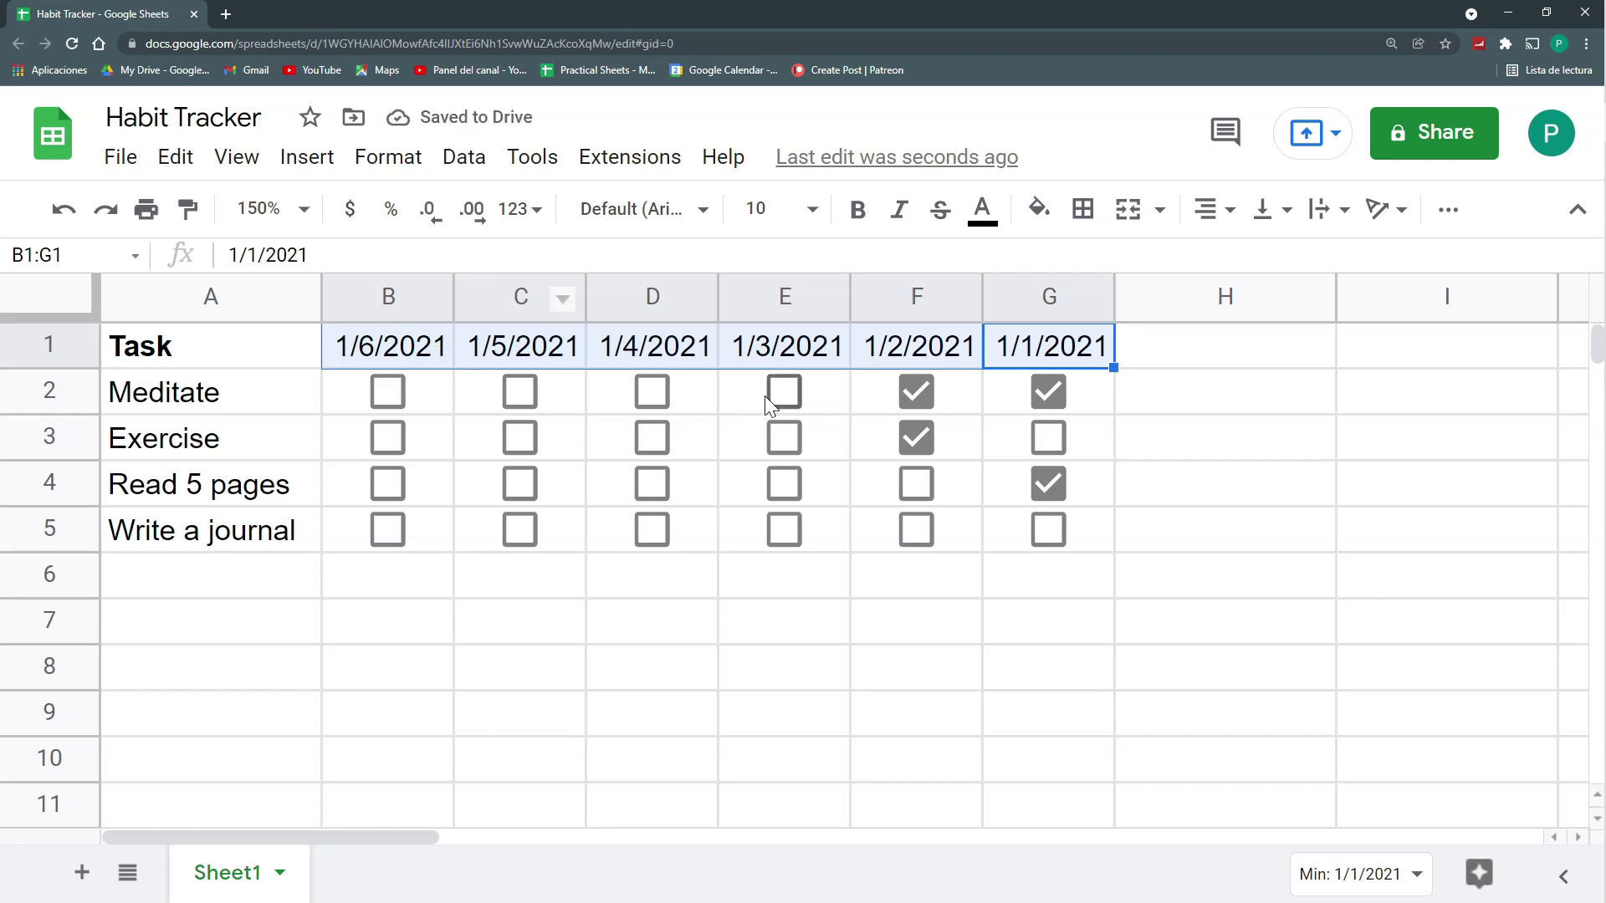
# Step: Delete the empty rows 10 through 1000
pyautogui.click(78, 681)
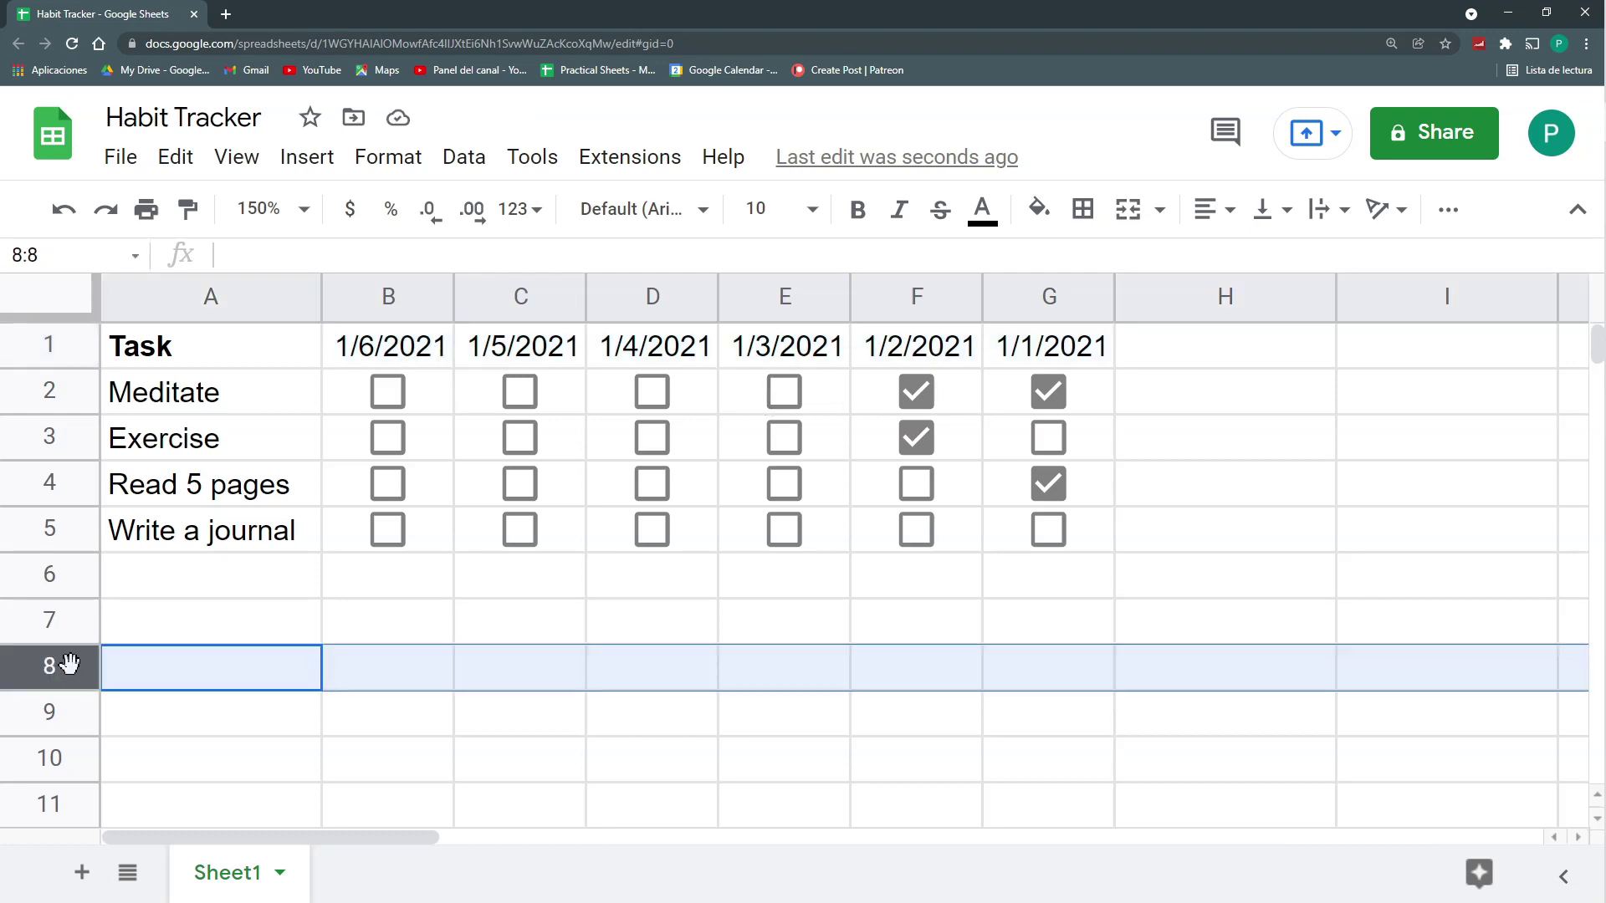
pyautogui.click(162, 713)
pyautogui.click(188, 595)
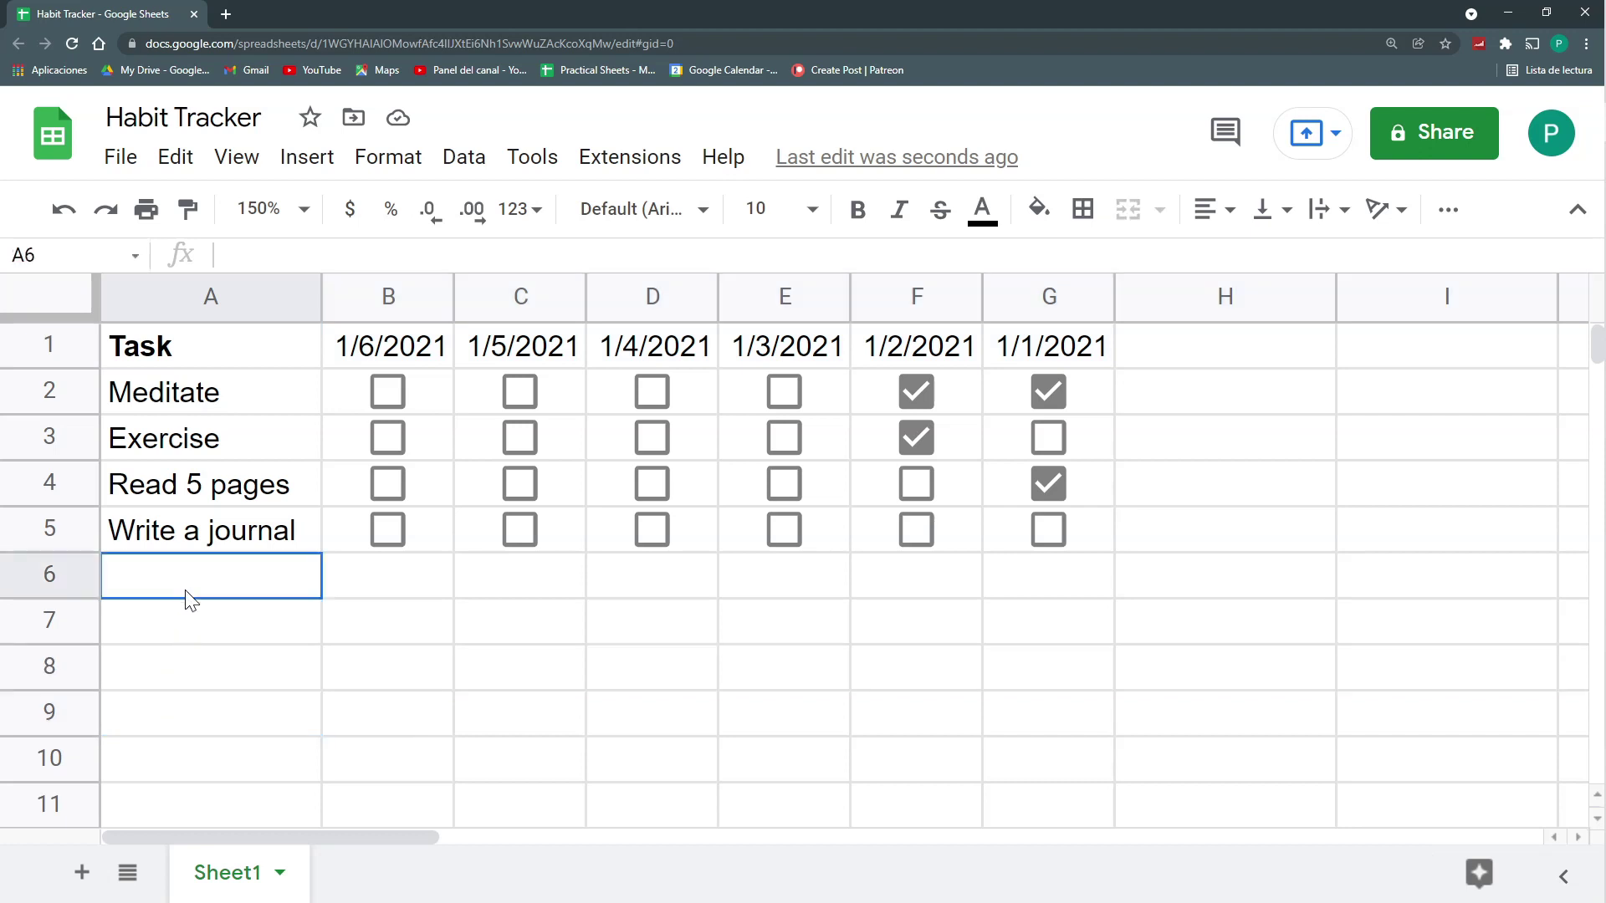
pyautogui.moveTo(191, 609); pyautogui.dragTo(179, 770)
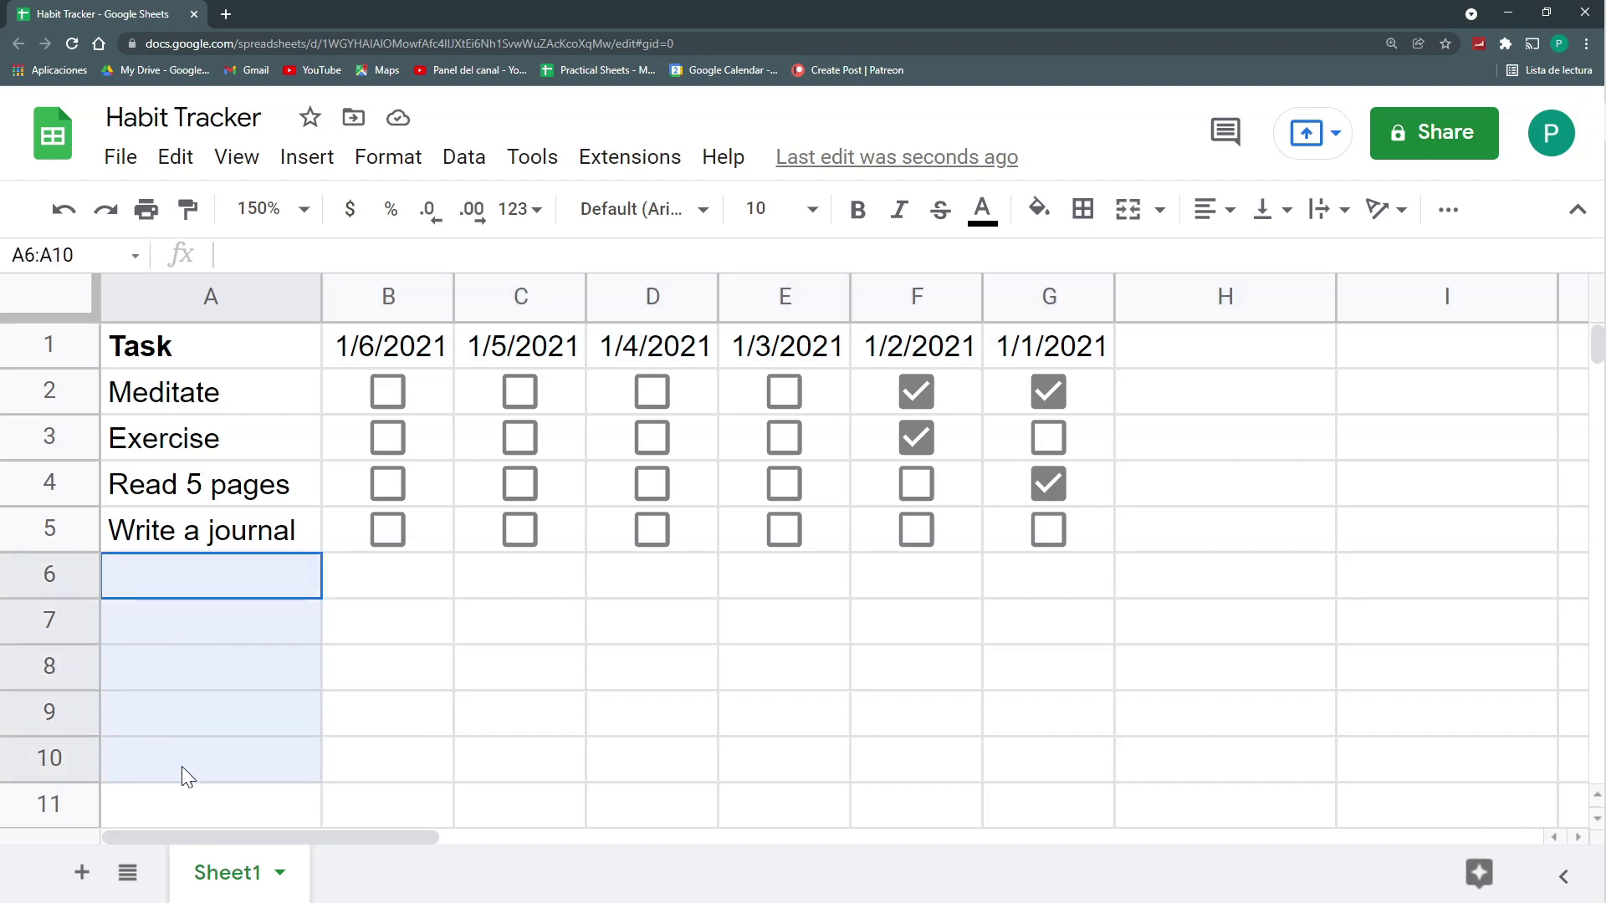
pyautogui.click(58, 758)
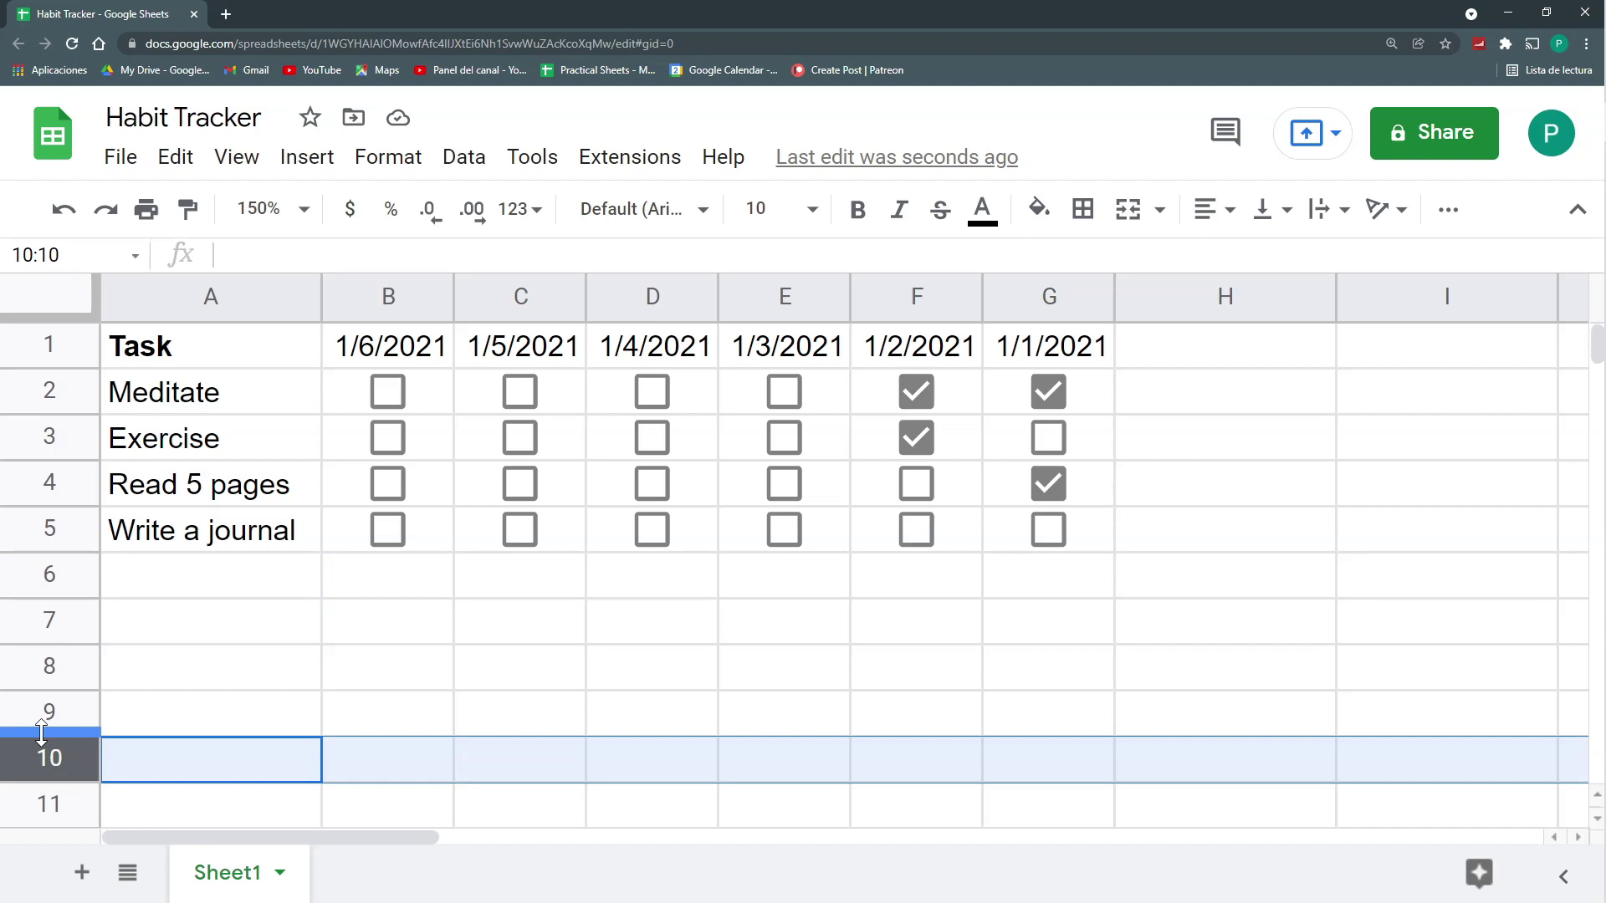
pyautogui.hotkey('ctrl', 'shift', 'Down')
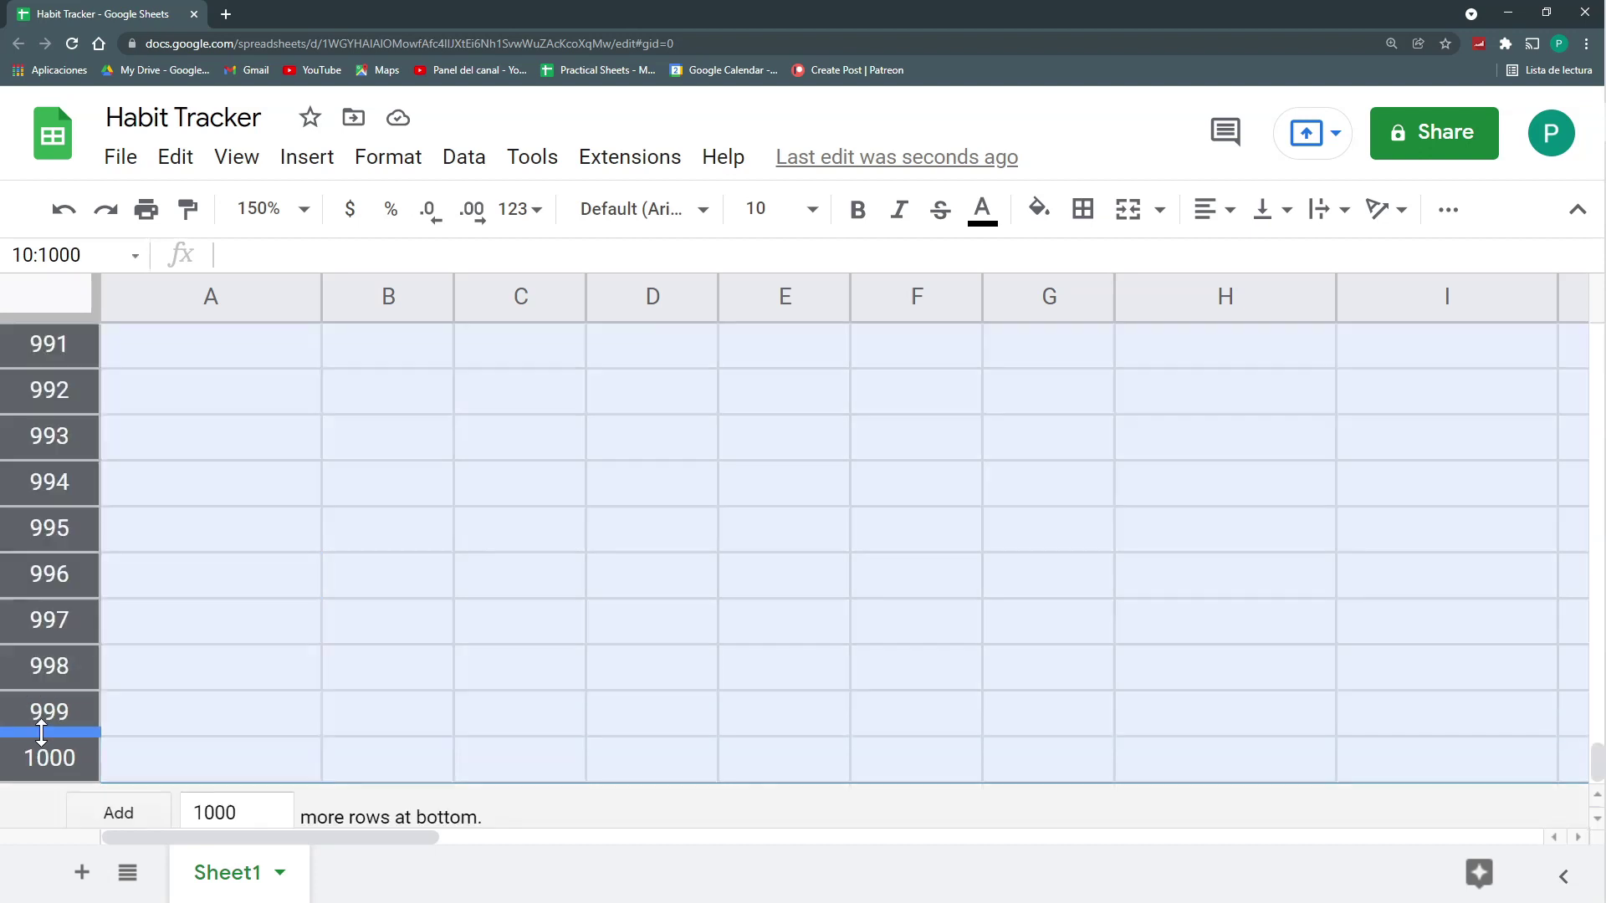
pyautogui.hotkey('ctrl', 'alt', '-')
# Step: Check the sheet's right and left edges along row 6
pyautogui.click(571, 574)
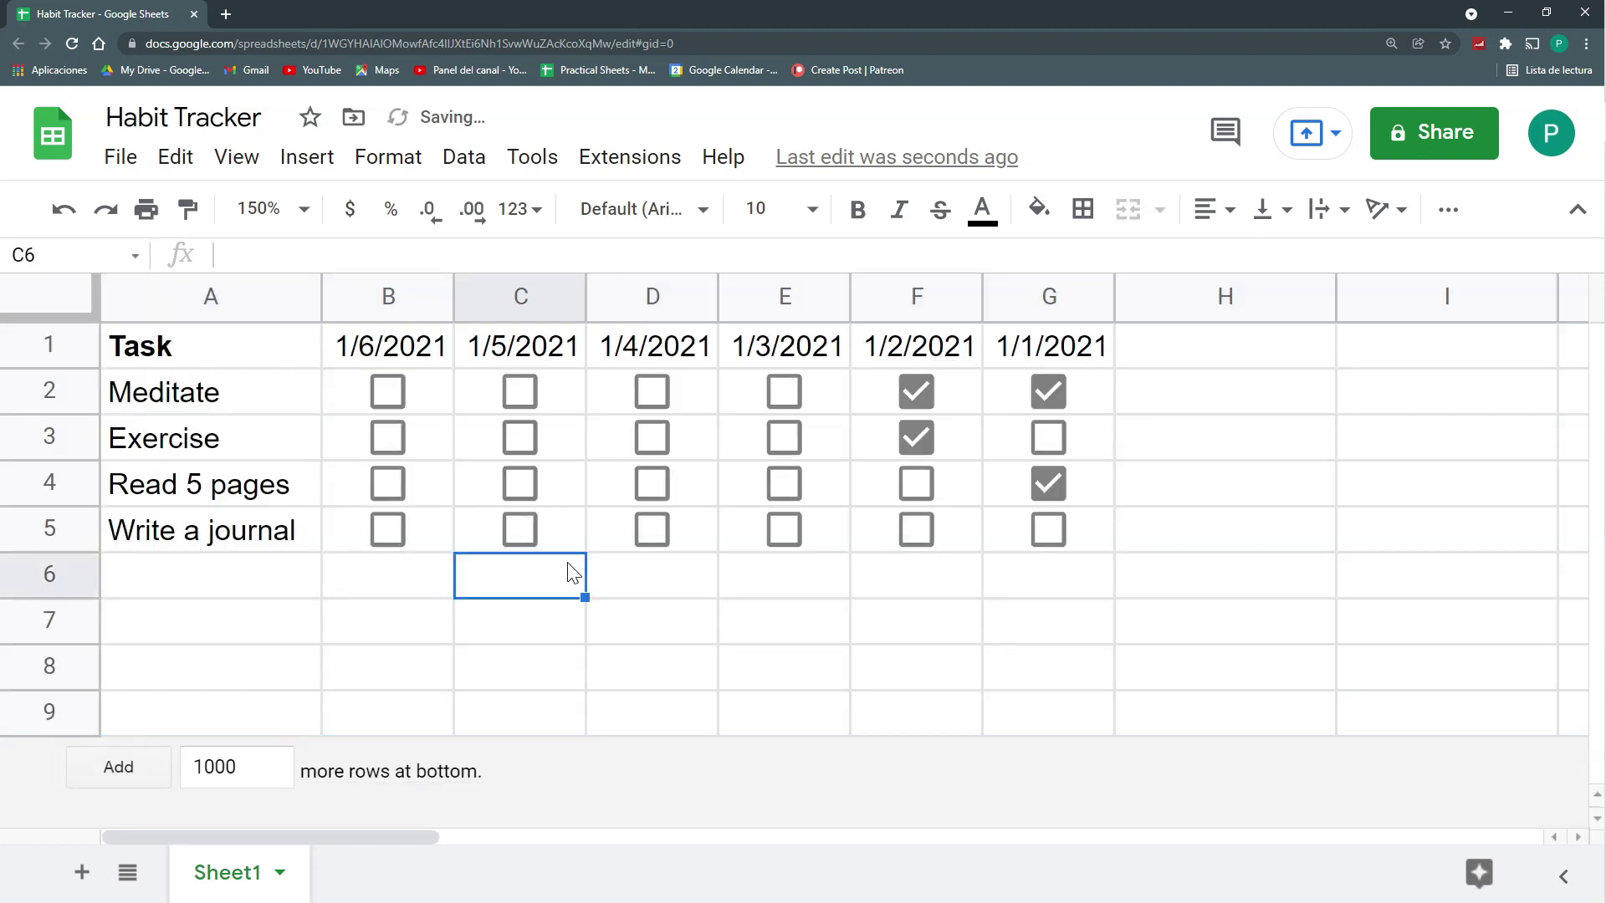
pyautogui.press('Right')
pyautogui.press('Right')
pyautogui.press('Right')
pyautogui.press('Right')
pyautogui.press('Right')
pyautogui.press('Right')
pyautogui.press('Right')
pyautogui.press('Right')
pyautogui.press('Right')
pyautogui.press('Right')
pyautogui.press('Right')
pyautogui.press('Right')
pyautogui.press('Right')
pyautogui.press('Right')
pyautogui.press('Right')
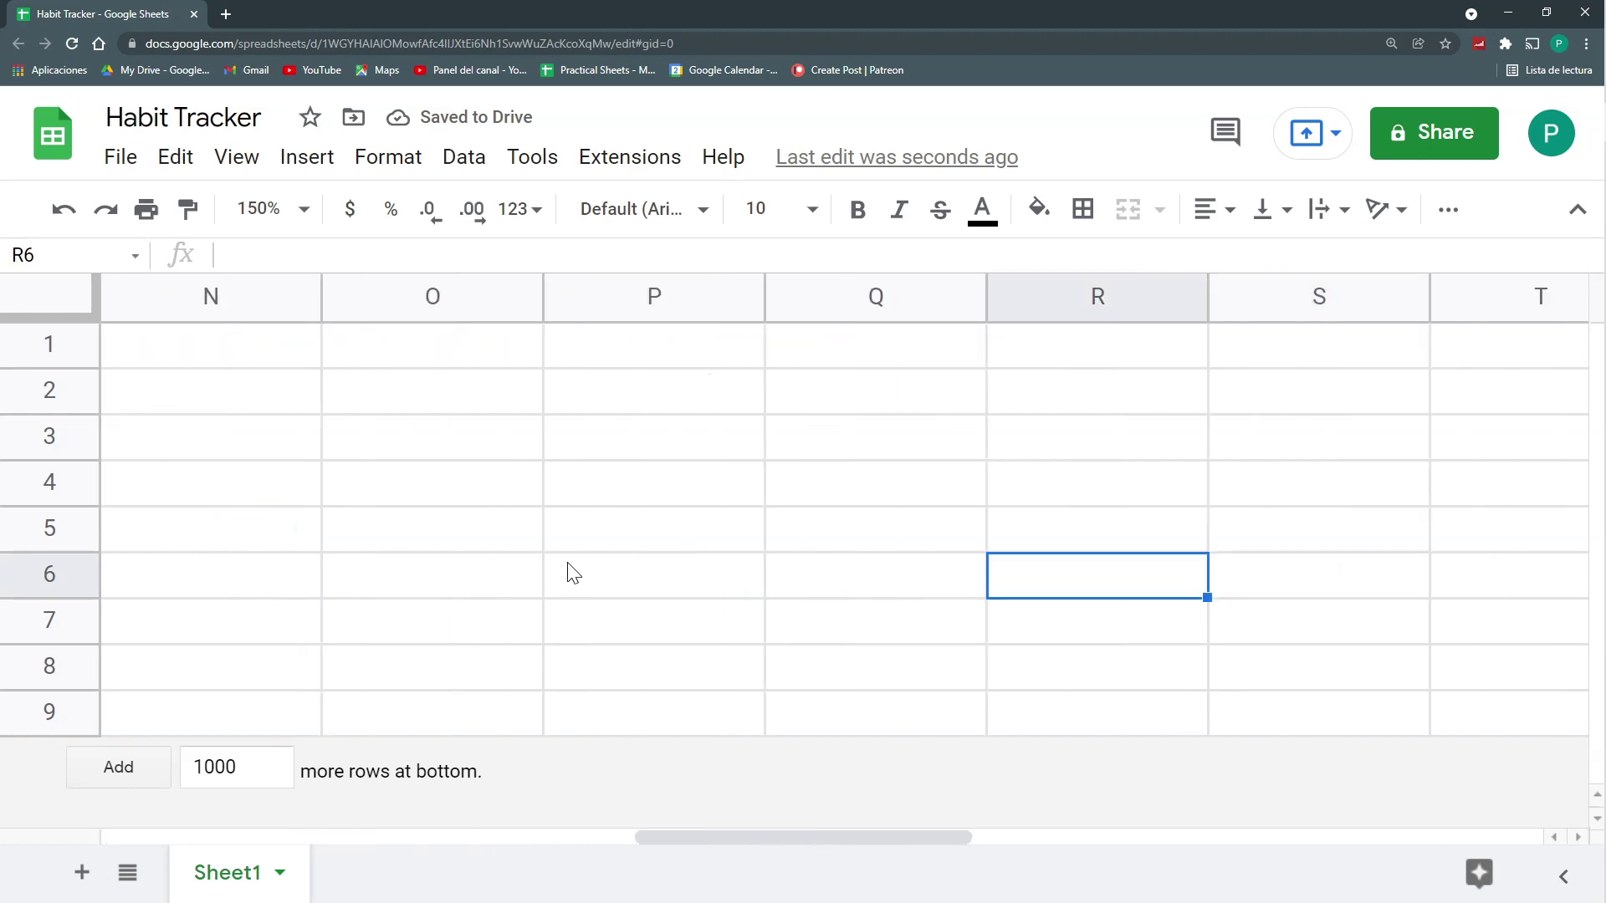
pyautogui.press('Left')
pyautogui.press('Left')
pyautogui.press('Left')
pyautogui.press('Left')
pyautogui.press('Left')
pyautogui.press('Left')
pyautogui.press('Left')
pyautogui.press('Left')
pyautogui.press('Left')
pyautogui.press('Left')
pyautogui.press('Left')
pyautogui.press('Left')
pyautogui.press('Left')
pyautogui.press('Left')
pyautogui.press('Left')
pyautogui.press('Left')
pyautogui.press('Left')
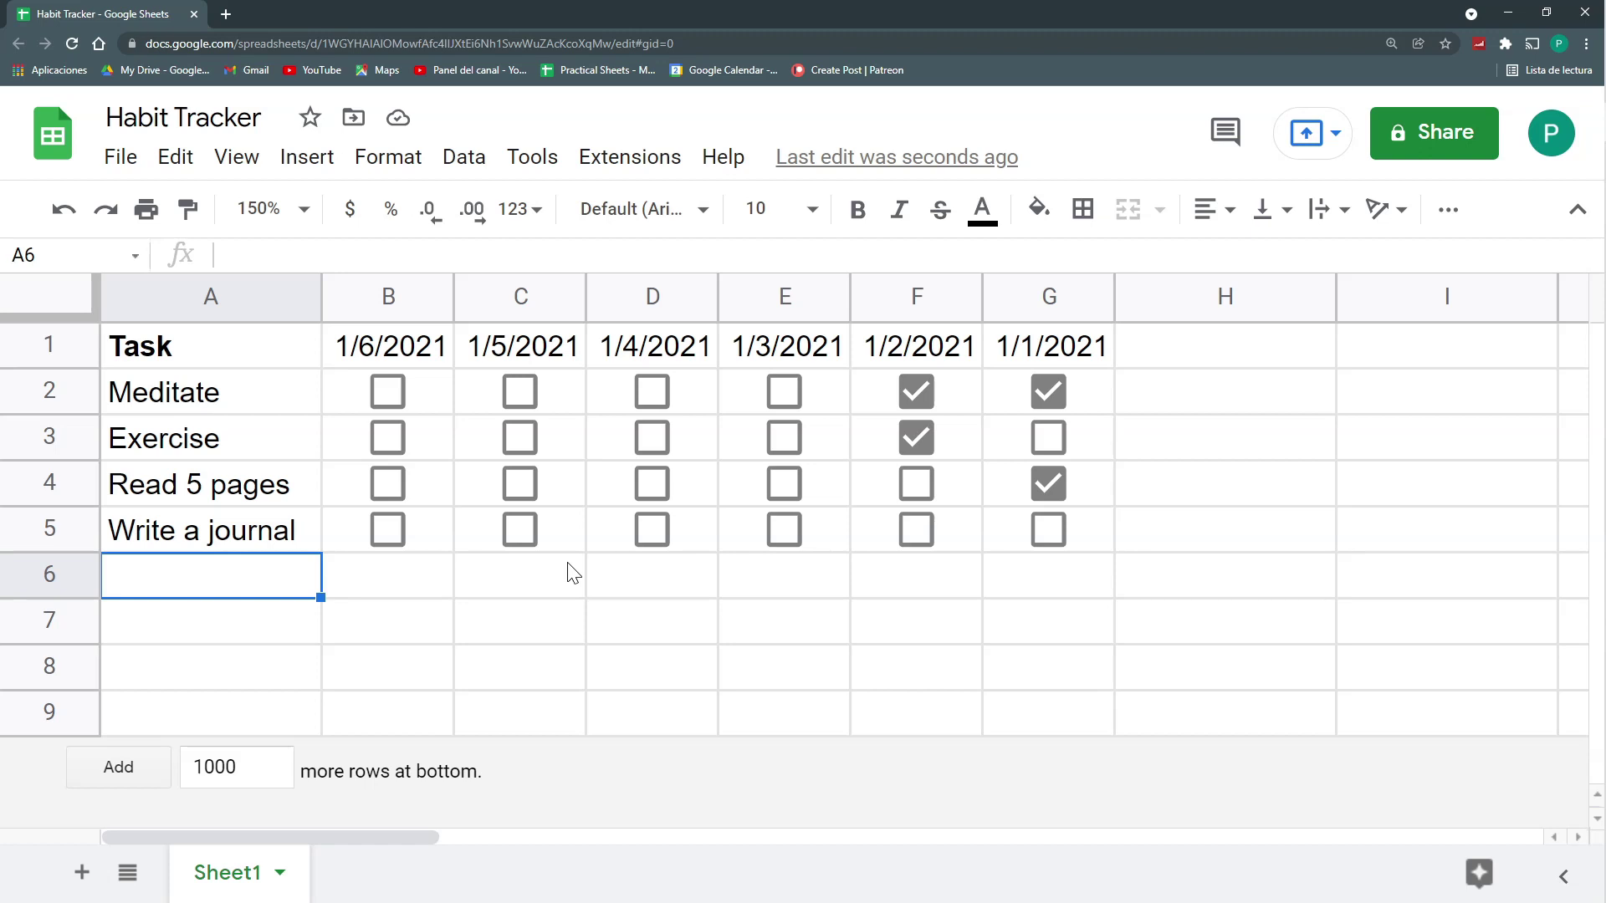
# Step: Tick Meditate for 1/3, 1/4, 1/5 and 1/6/2021
pyautogui.moveTo(233, 584); pyautogui.dragTo(255, 688)
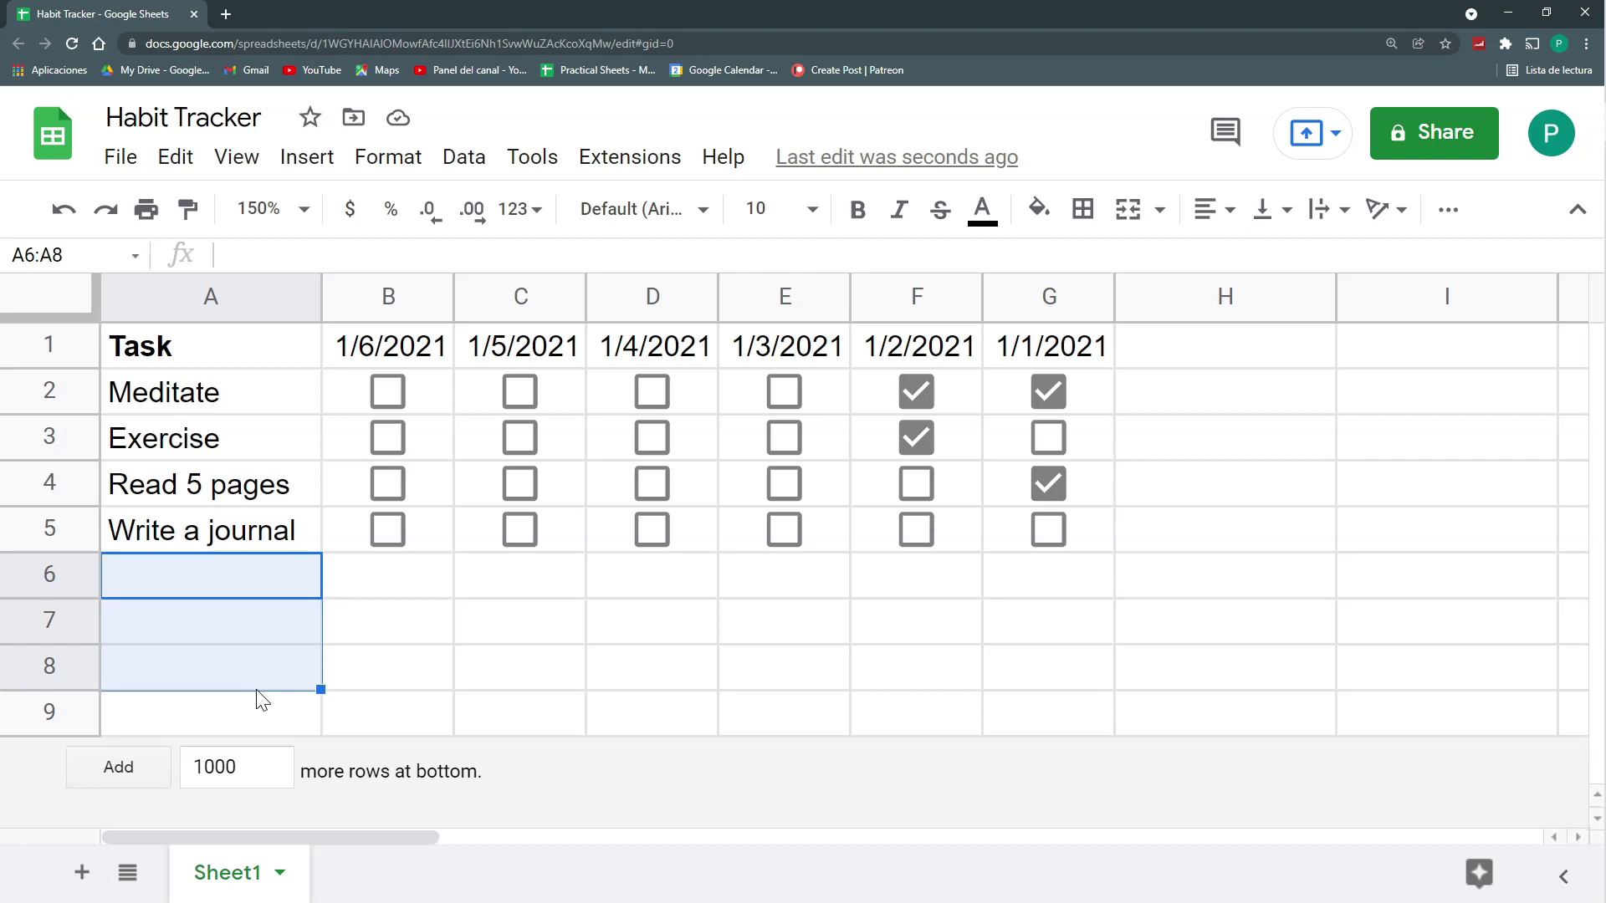
pyautogui.click(783, 392)
pyautogui.click(664, 393)
pyautogui.click(639, 392)
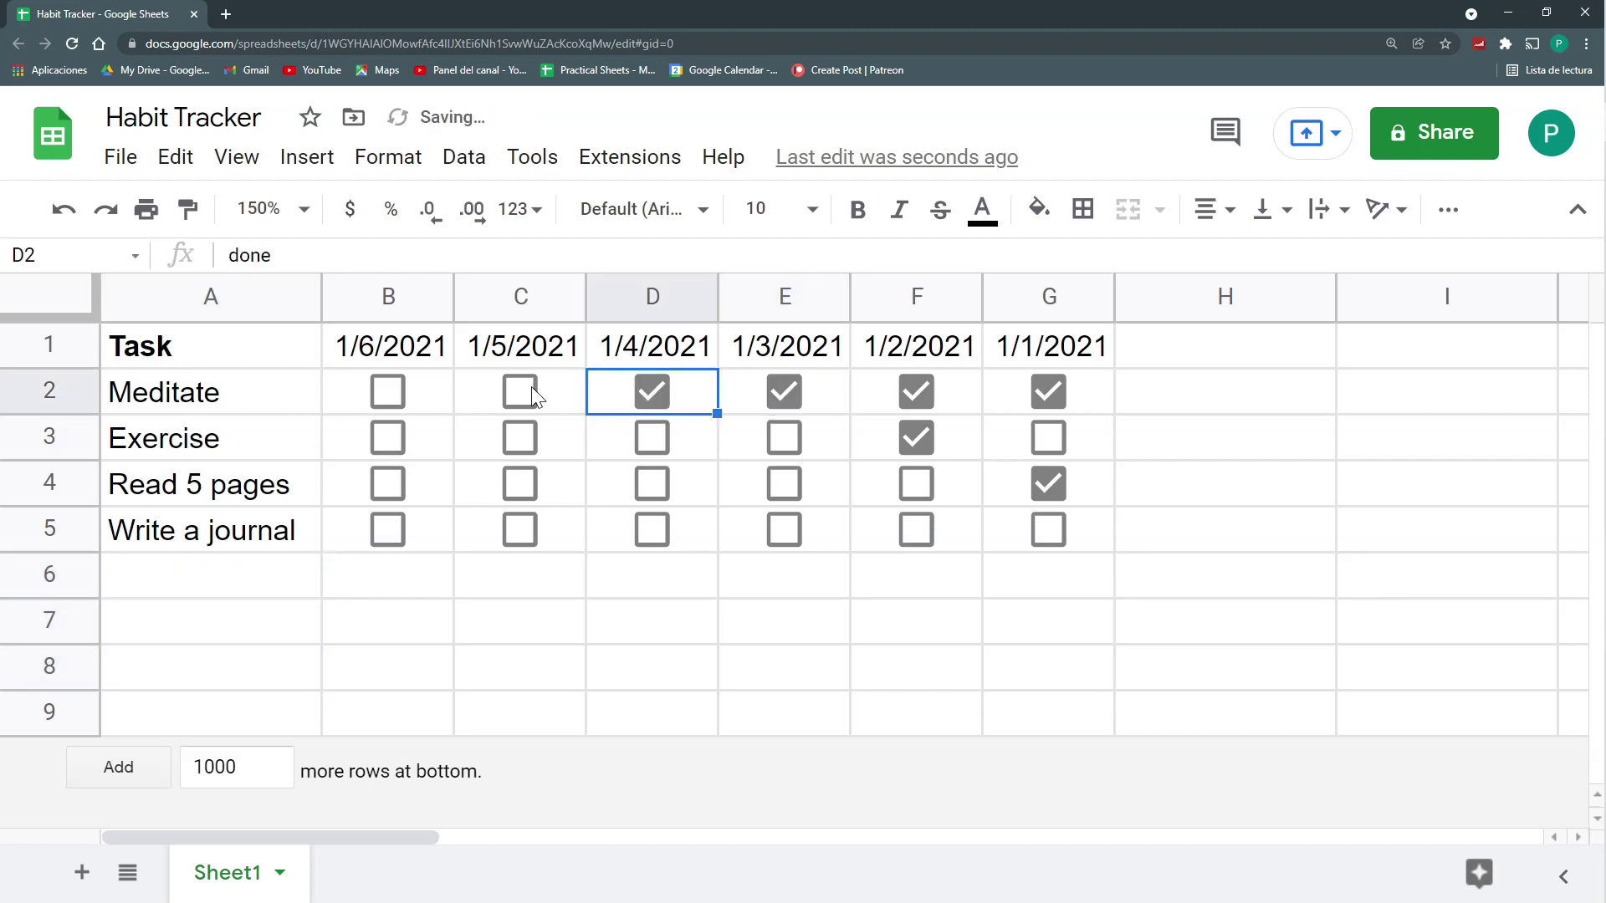
pyautogui.click(522, 392)
pyautogui.click(387, 400)
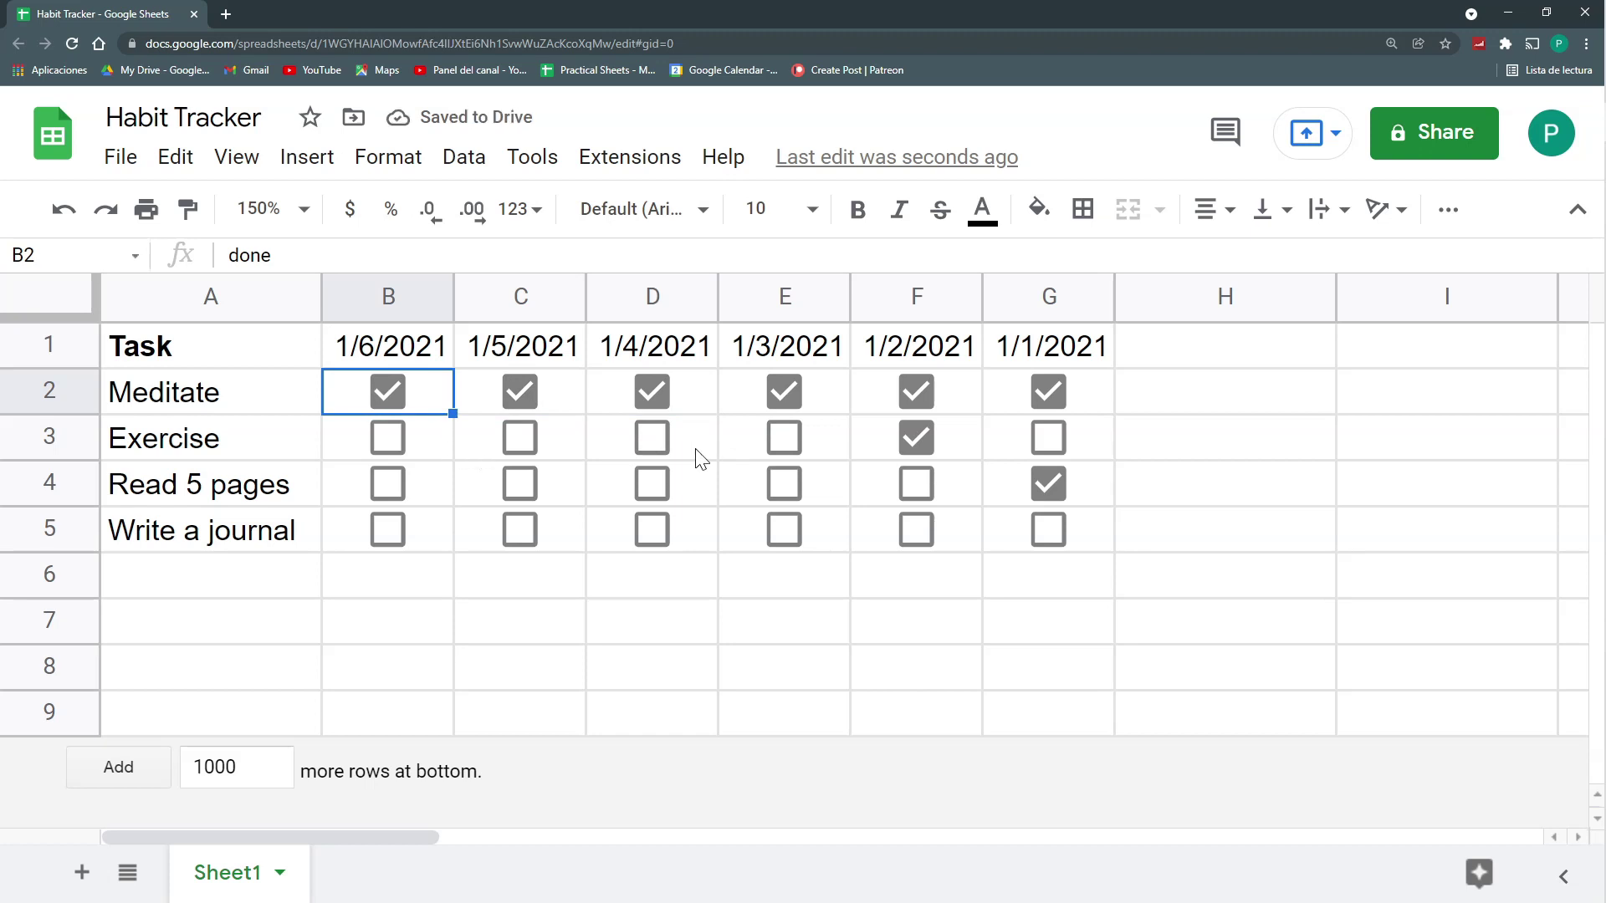
# Step: Tick Exercise for 1/4 and 1/6, and Read 5 pages for 1/6, 1/5 and 1/4
pyautogui.click(647, 443)
pyautogui.click(387, 439)
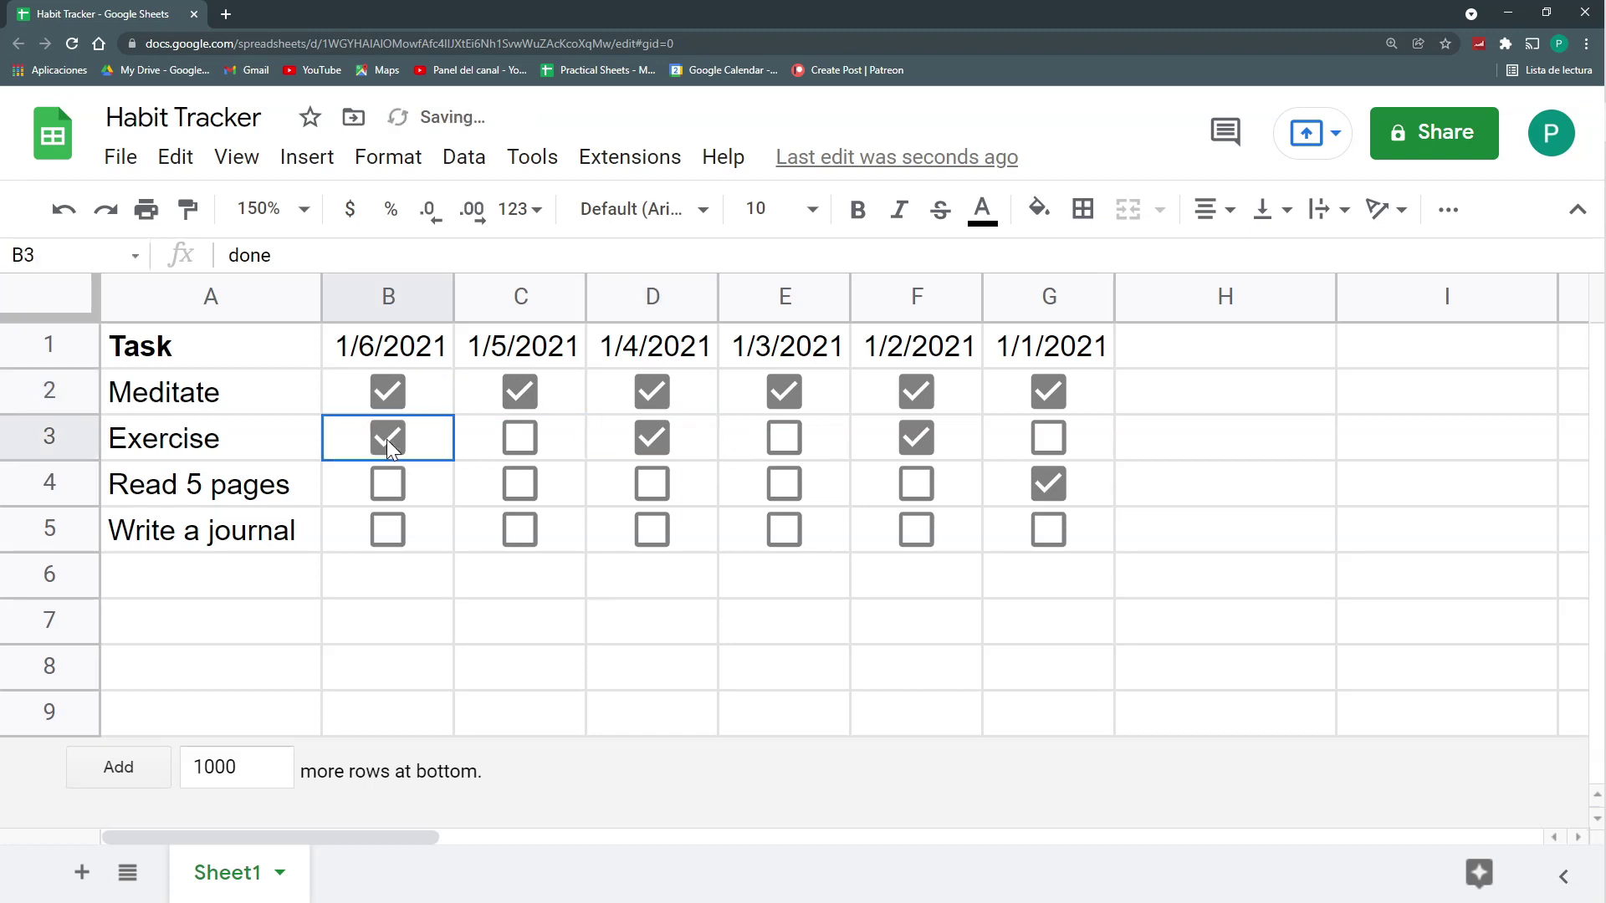
pyautogui.click(390, 489)
pyautogui.click(516, 483)
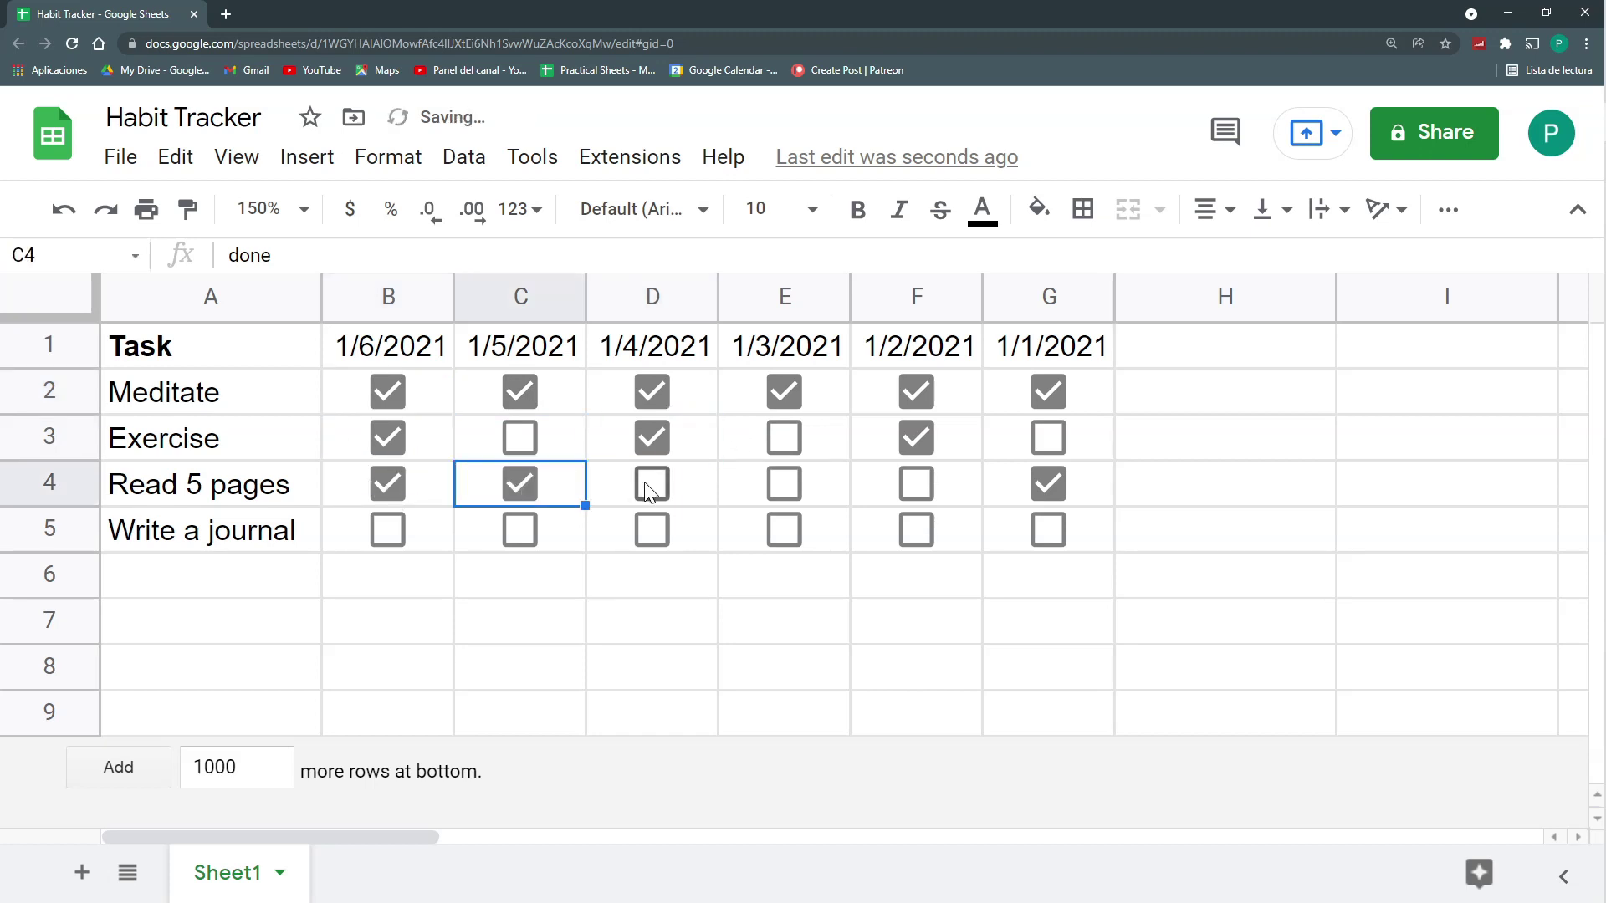
pyautogui.click(643, 488)
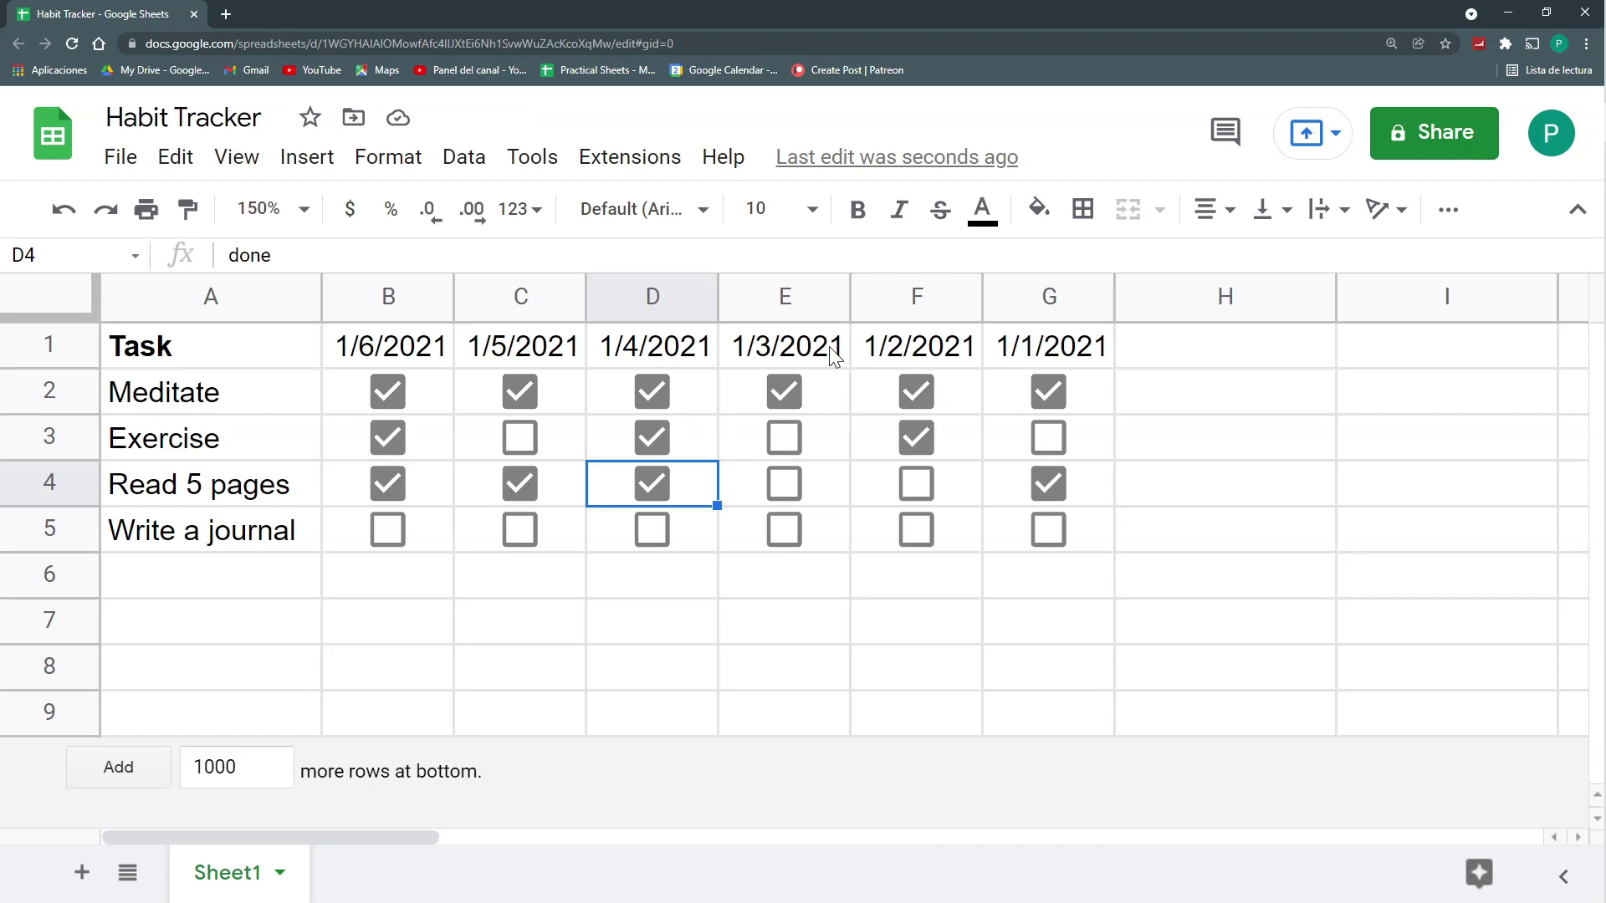
# Step: Insert a new column before 1/6/2021 and remove its checkboxes
pyautogui.click(368, 299)
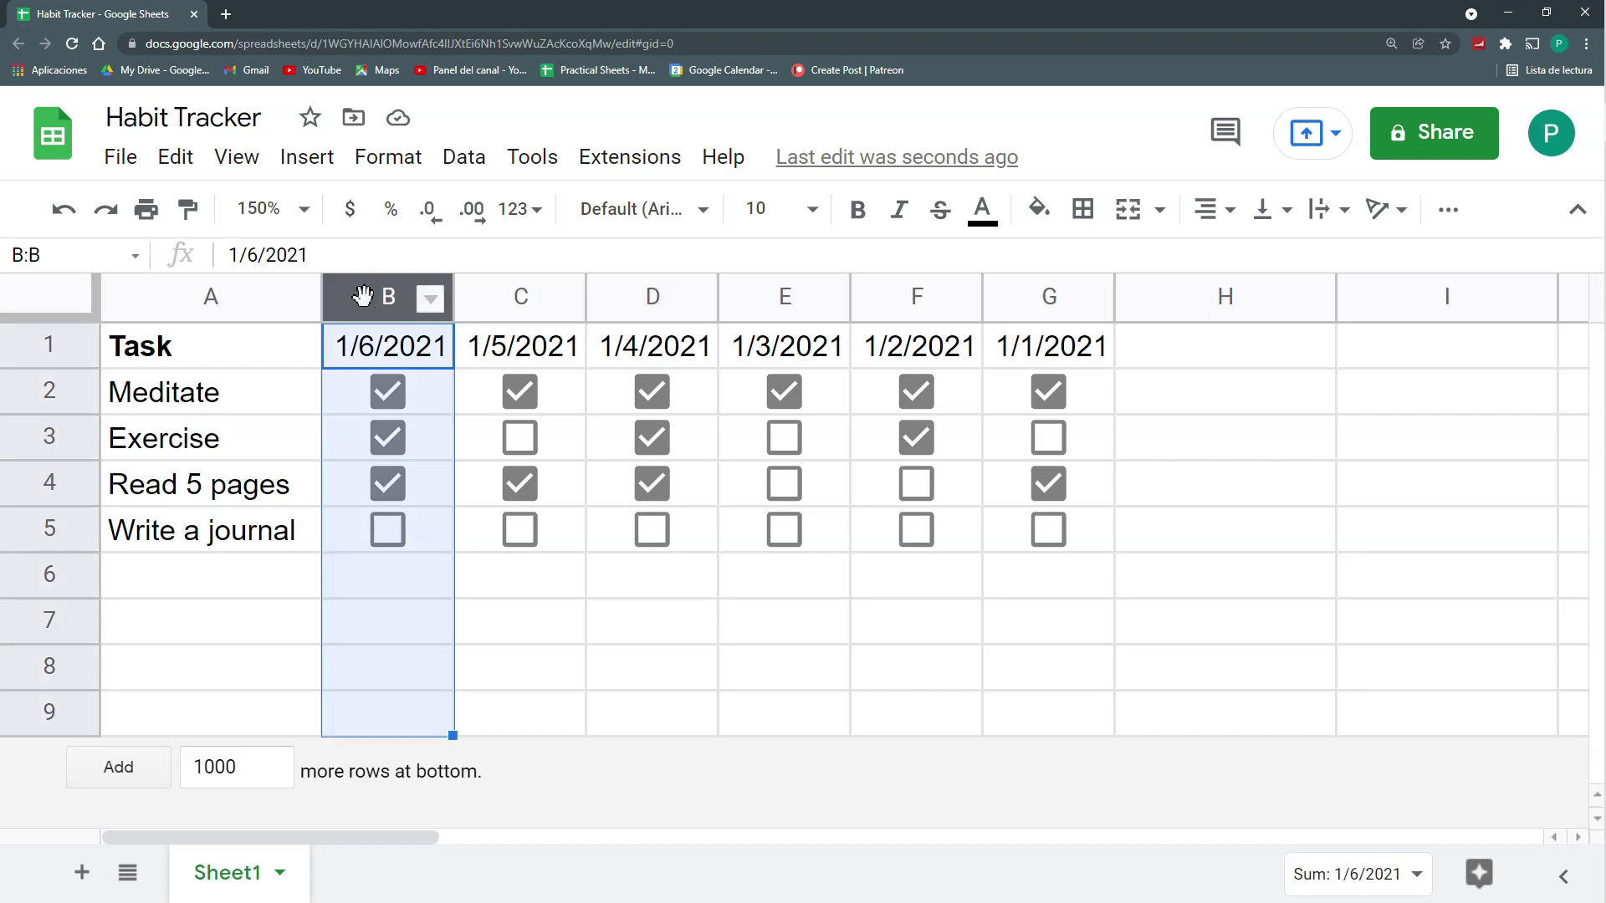
pyautogui.rightClick(401, 308)
pyautogui.click(421, 422)
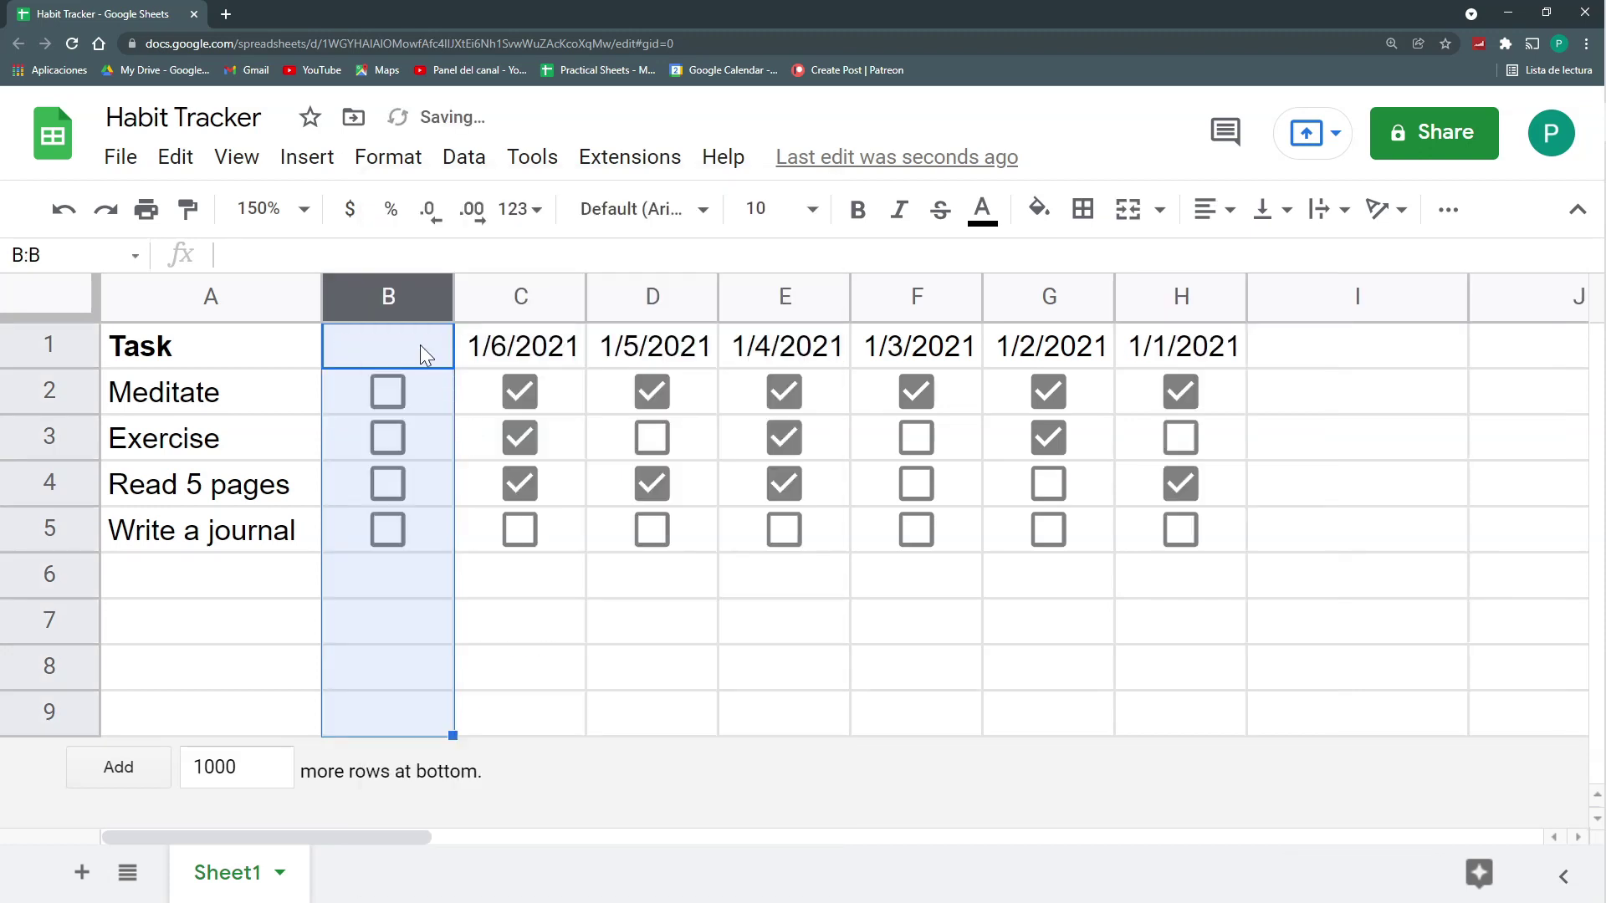
pyautogui.moveTo(422, 399); pyautogui.dragTo(431, 563)
pyautogui.press('Delete')
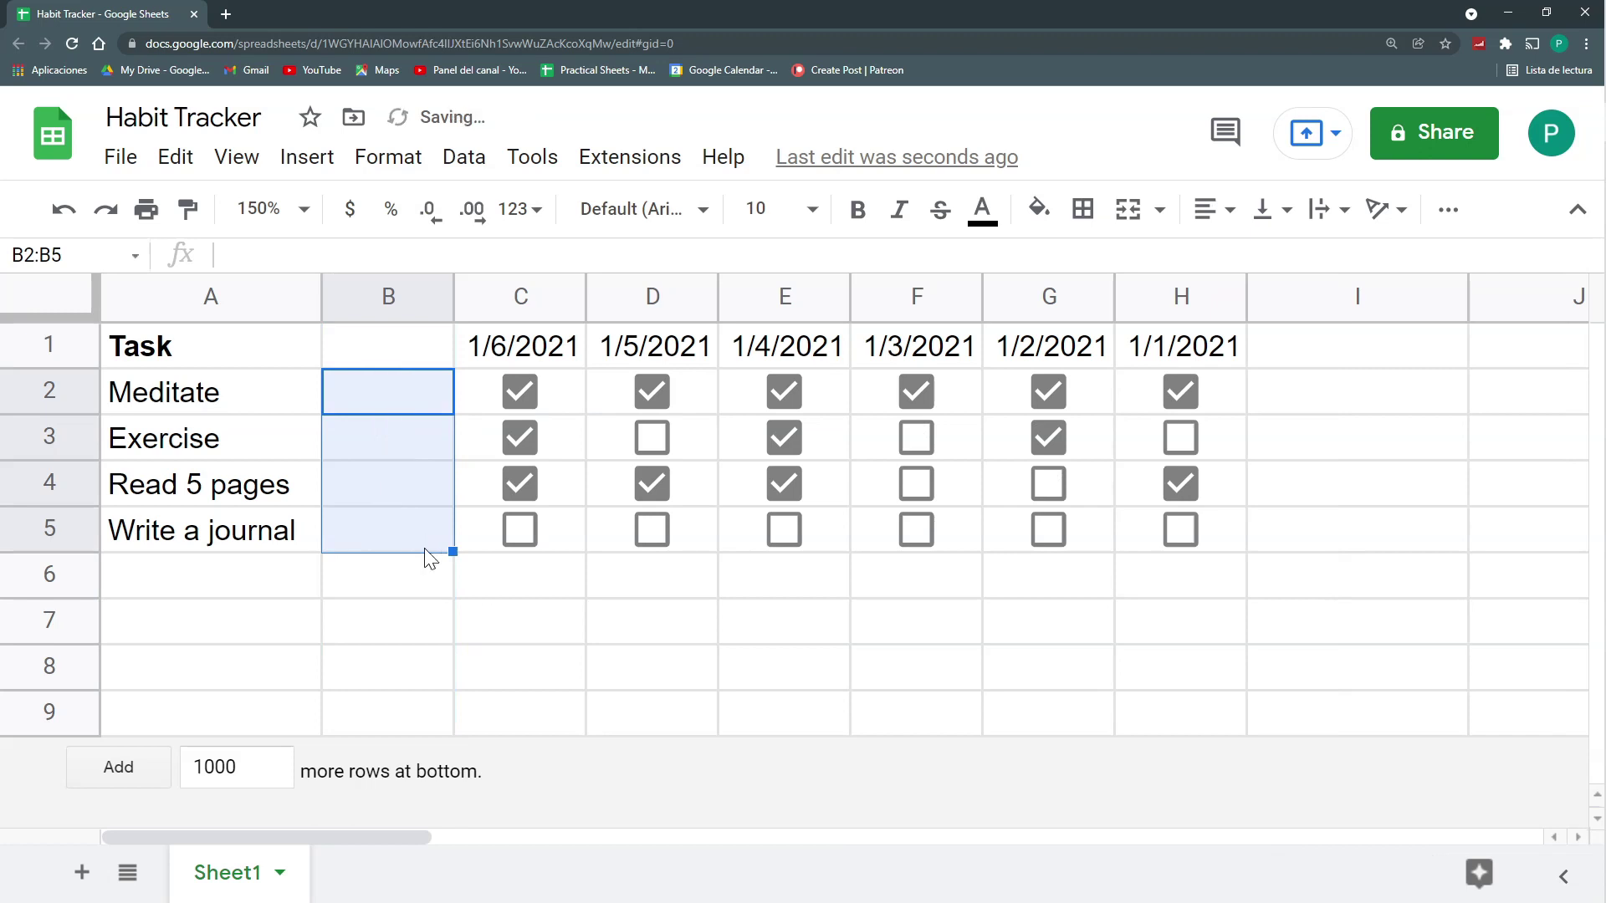
# Step: Head the new column B 'Current chain'
pyautogui.click(407, 359)
pyautogui.write('Chain')
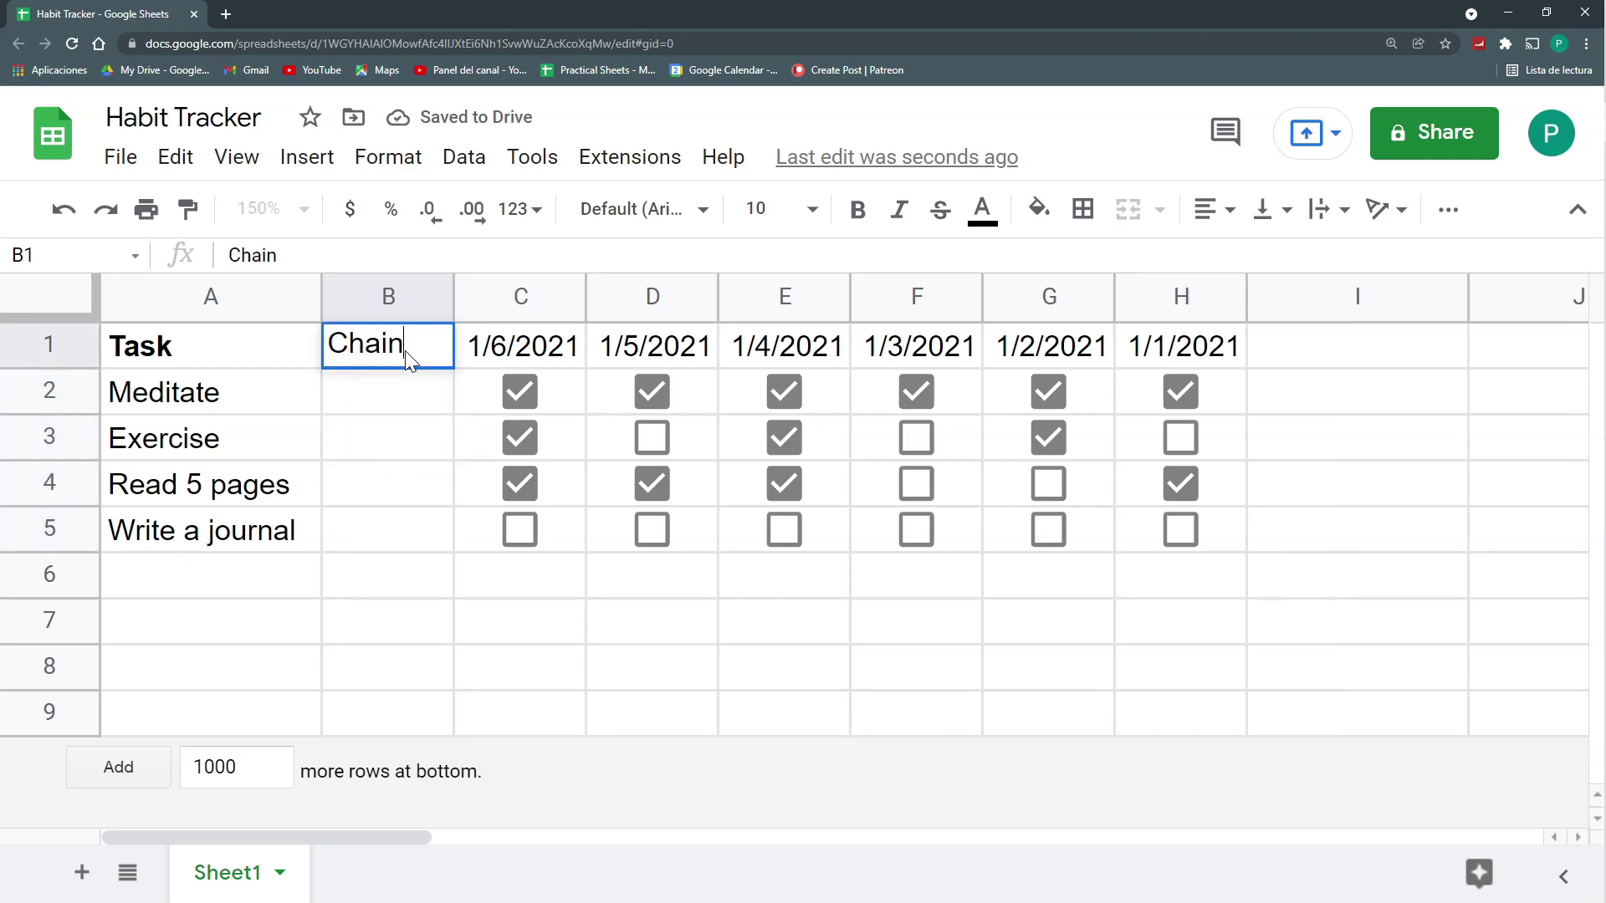
pyautogui.press('BackSpace')
pyautogui.press('BackSpace')
pyautogui.press('BackSpace')
pyautogui.write('urrent chain')
pyautogui.press('Return')
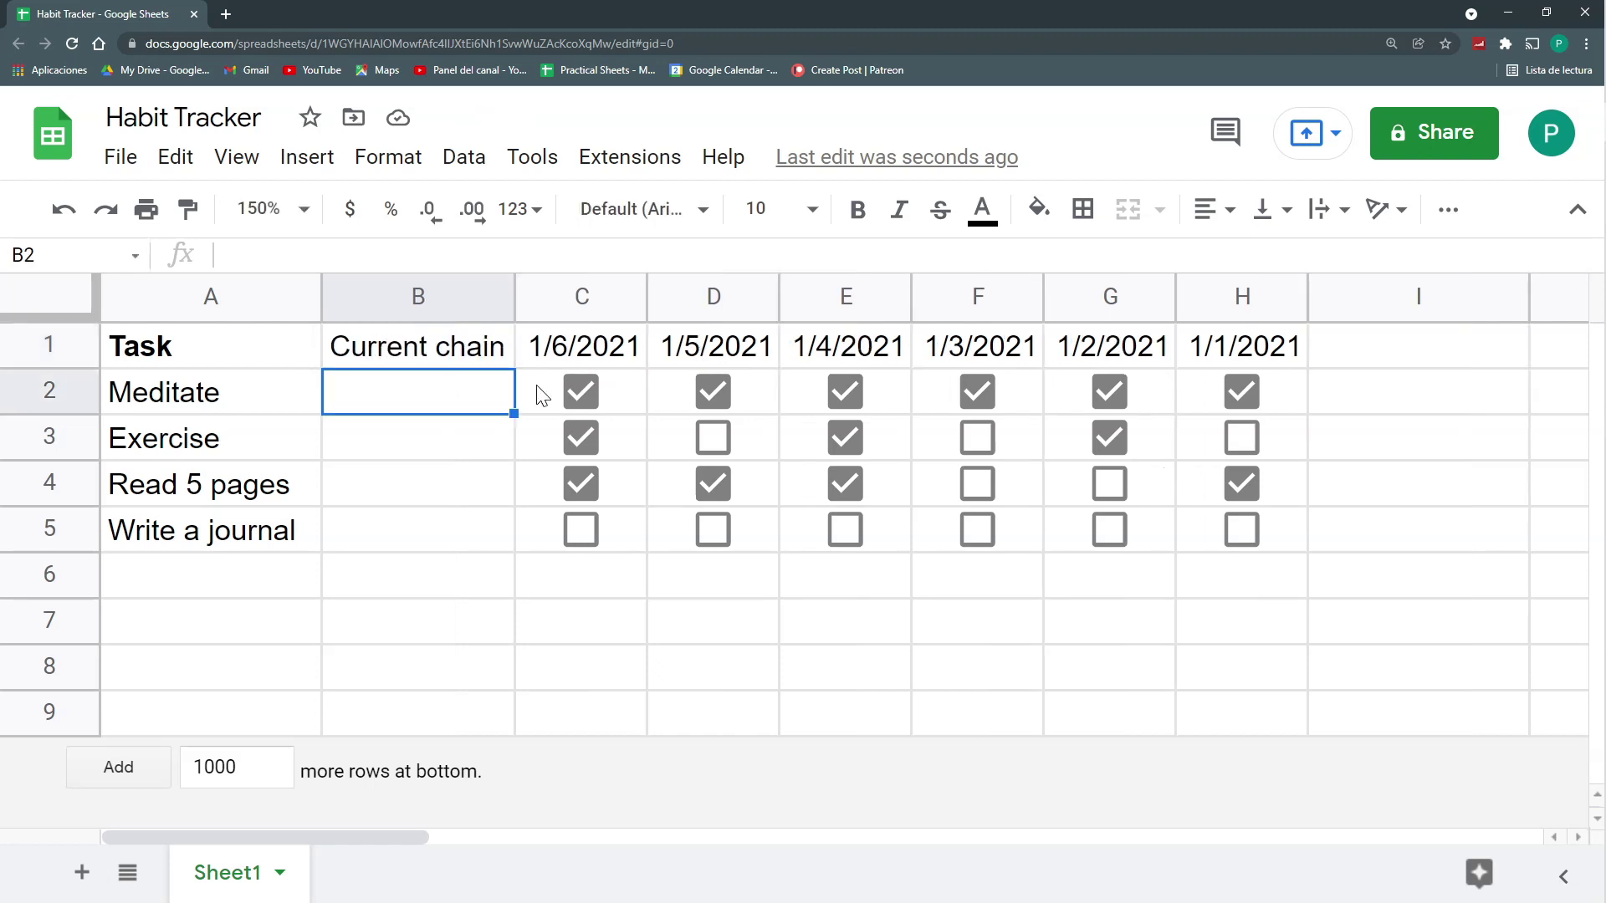
# Step: Enter trial chain values 6 for Meditate and 1 for Exercise
pyautogui.click(638, 380)
pyautogui.press('Left')
pyautogui.write('6')
pyautogui.press('Return')
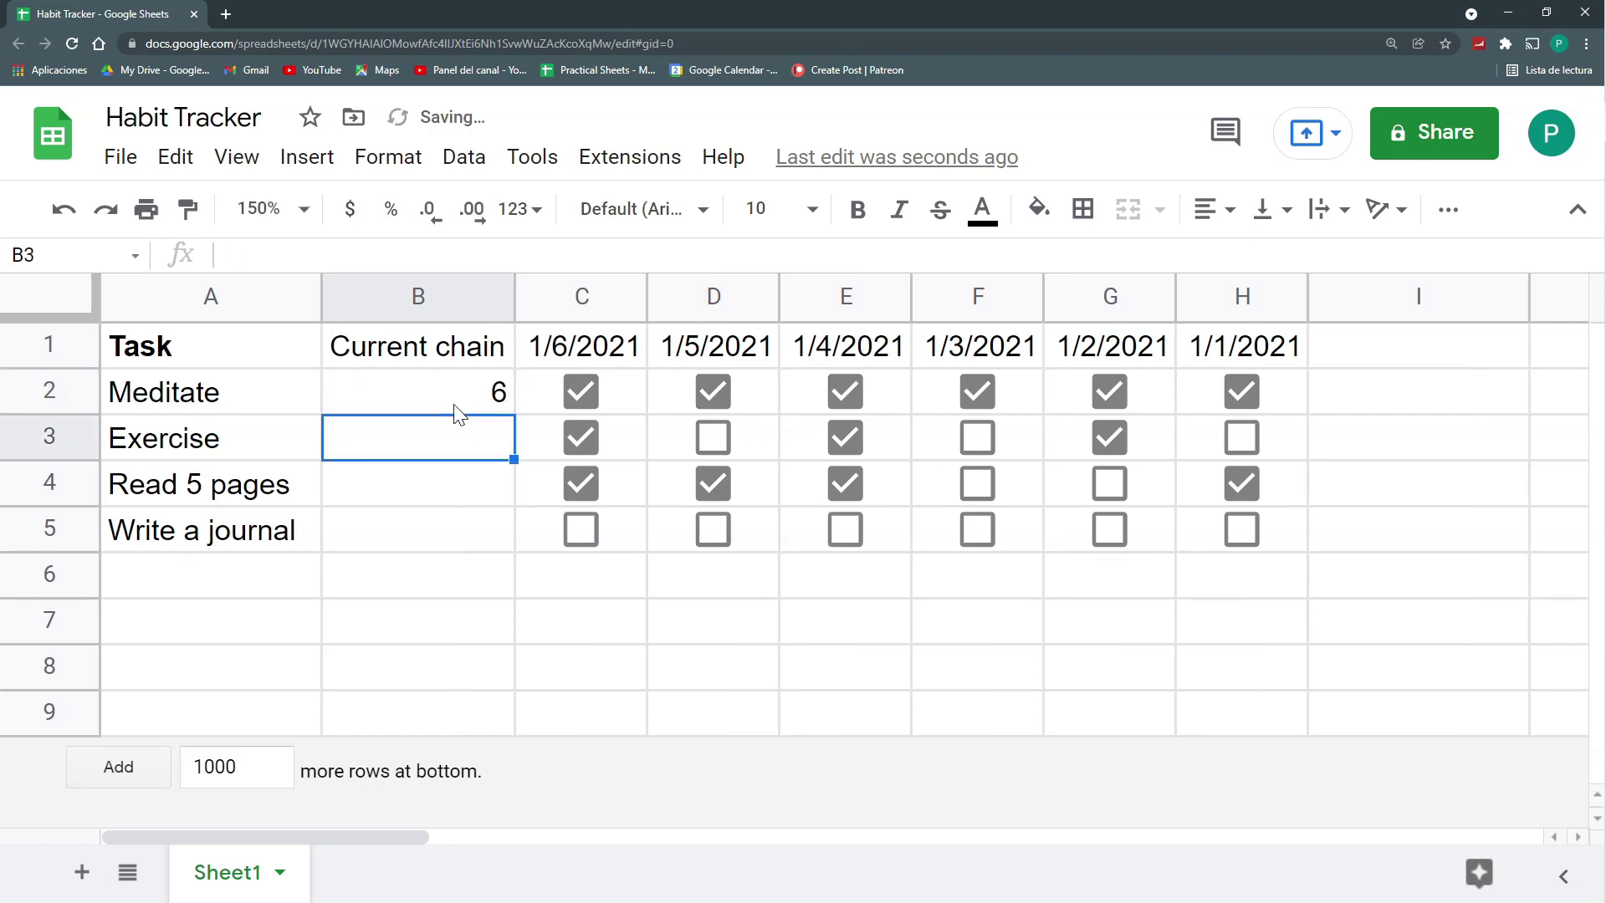
pyautogui.write('1')
pyautogui.press('Right')
pyautogui.press('Right')
pyautogui.press('Right')
pyautogui.press('Right')
pyautogui.press('Right')
pyautogui.press('Left')
pyautogui.press('Left')
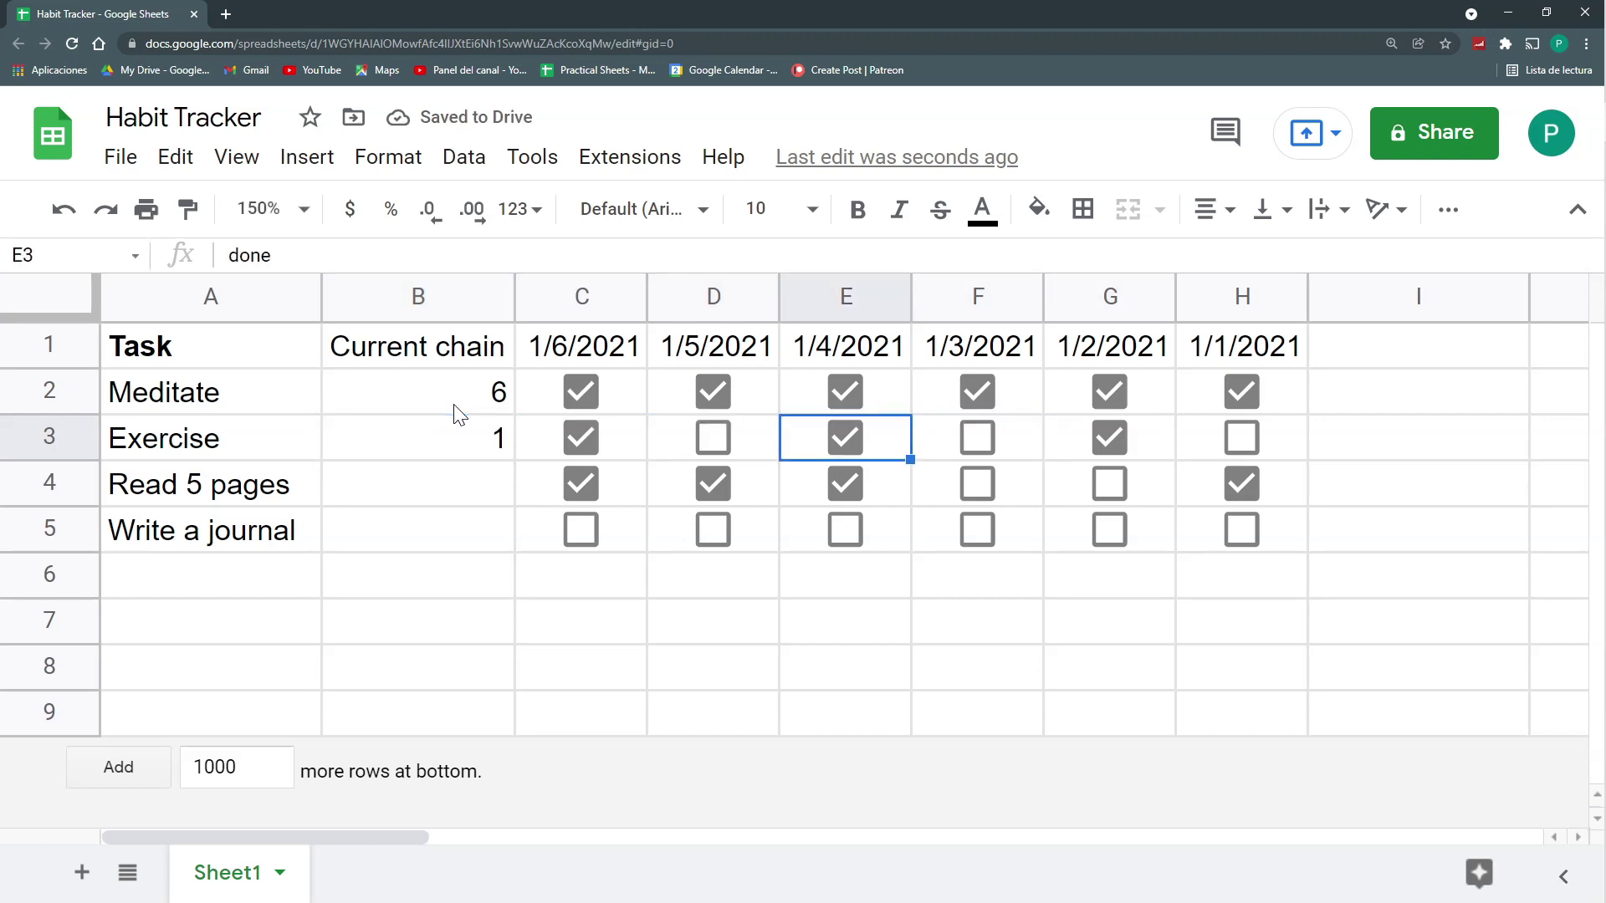
pyautogui.press('Left')
pyautogui.press('Left')
pyautogui.press('Left')
pyautogui.press('Right')
pyautogui.press('Left')
pyautogui.press('Right')
pyautogui.press('Right')
pyautogui.press('Left')
pyautogui.press('Right')
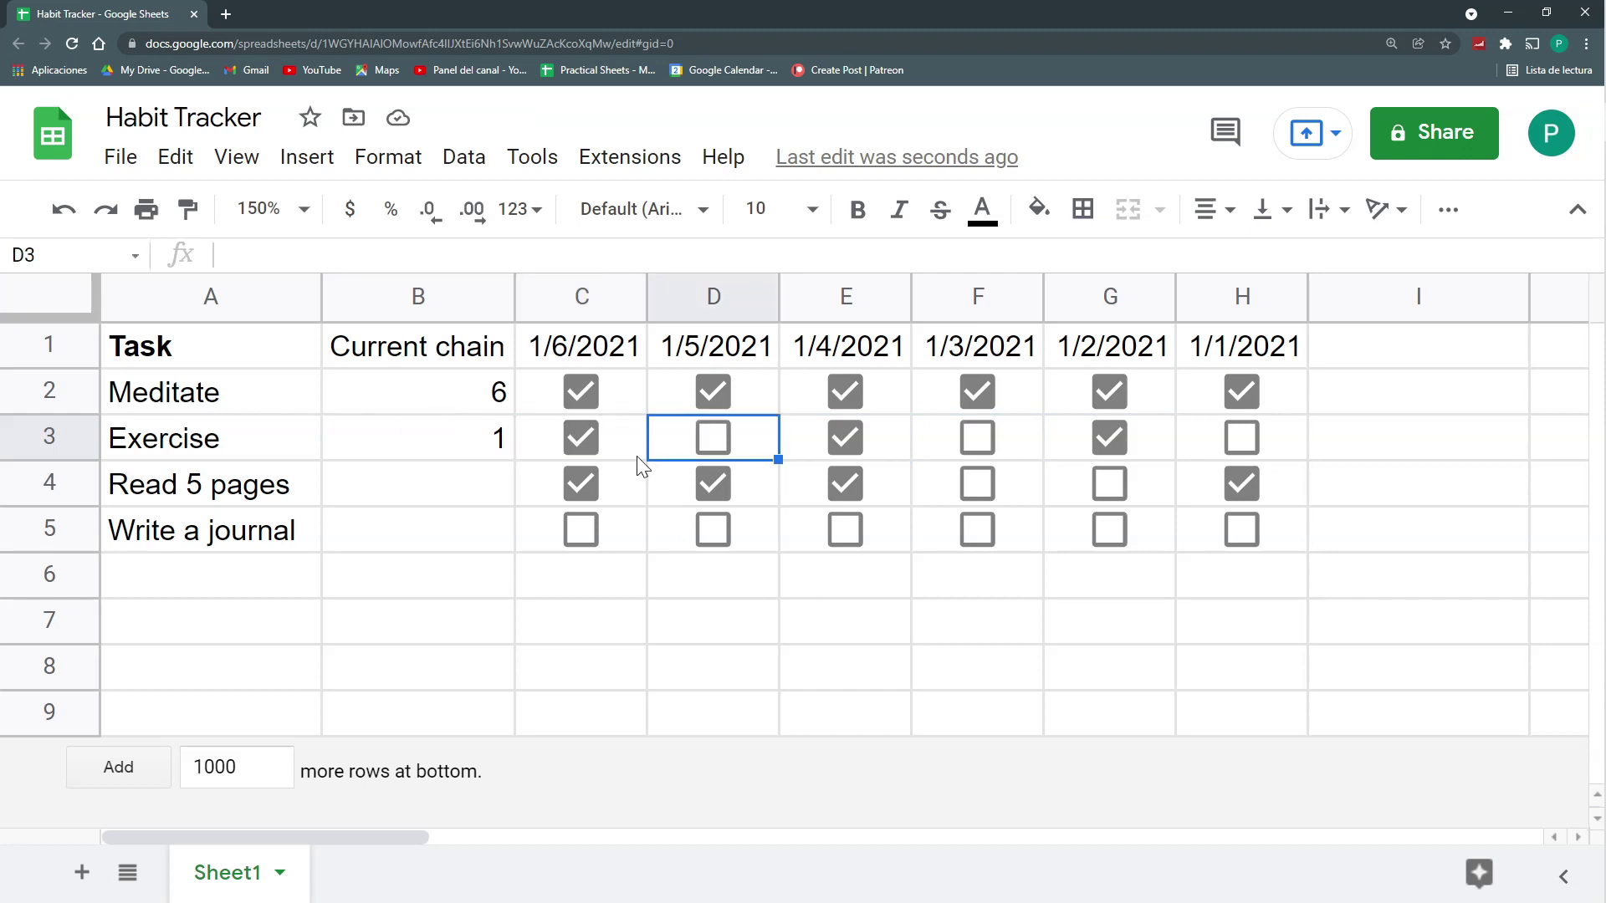
# Step: Enter trial chain values 3 for Read 5 pages and 0 for Write a journal
pyautogui.click(494, 497)
pyautogui.write('3')
pyautogui.click(467, 544)
pyautogui.write('0')
pyautogui.click(490, 593)
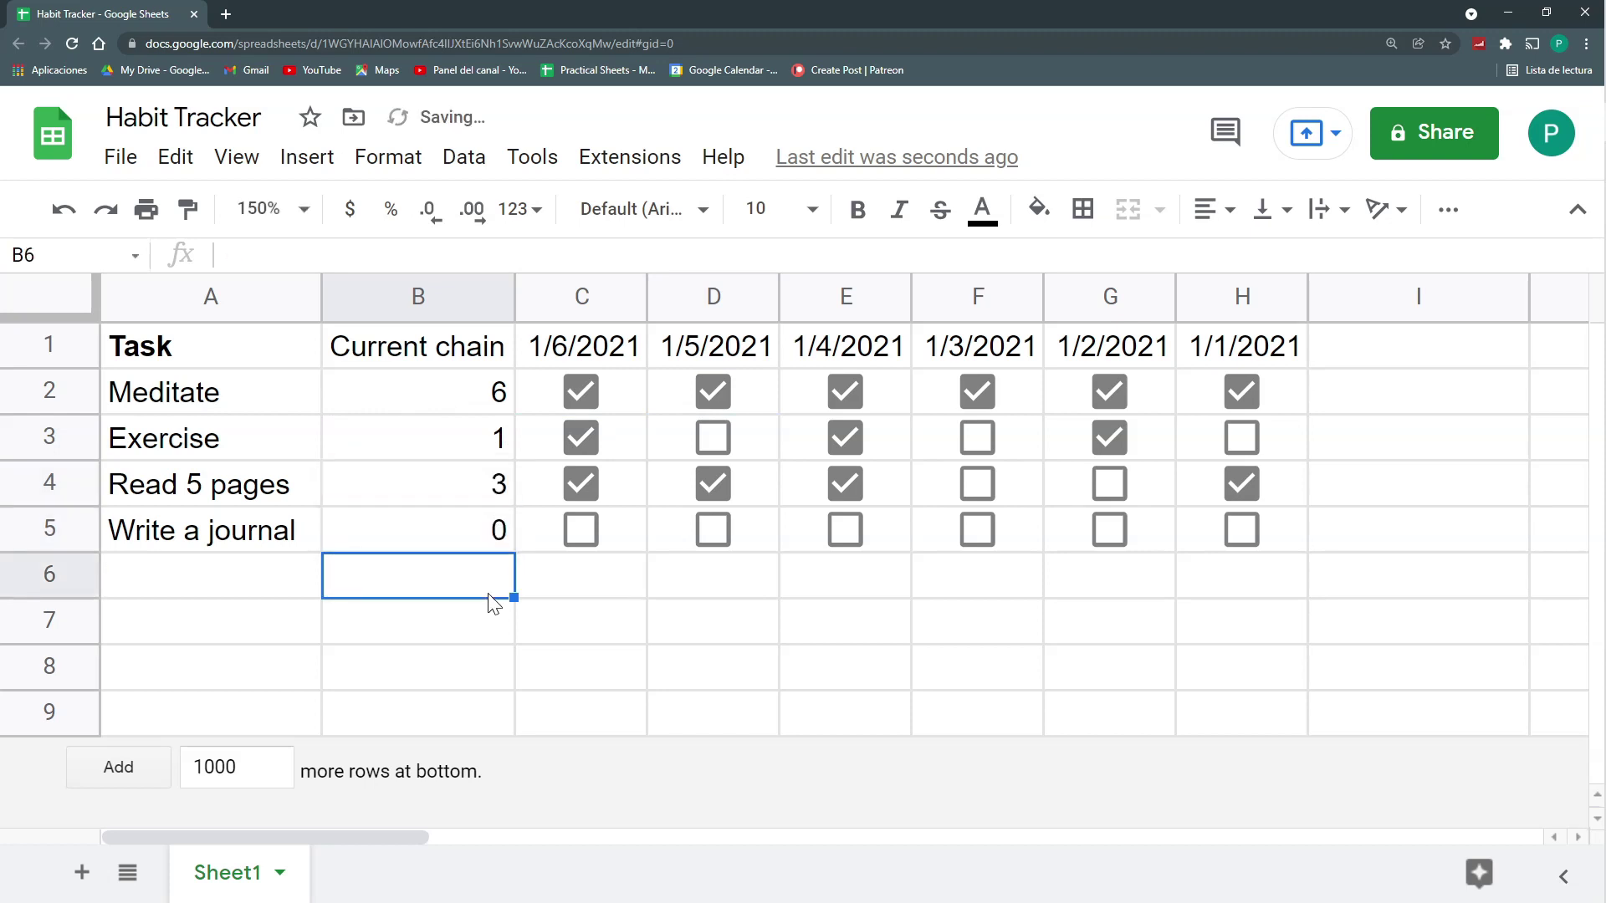
# Step: Centre-align the four Current chain values
pyautogui.moveTo(496, 392); pyautogui.dragTo(489, 543)
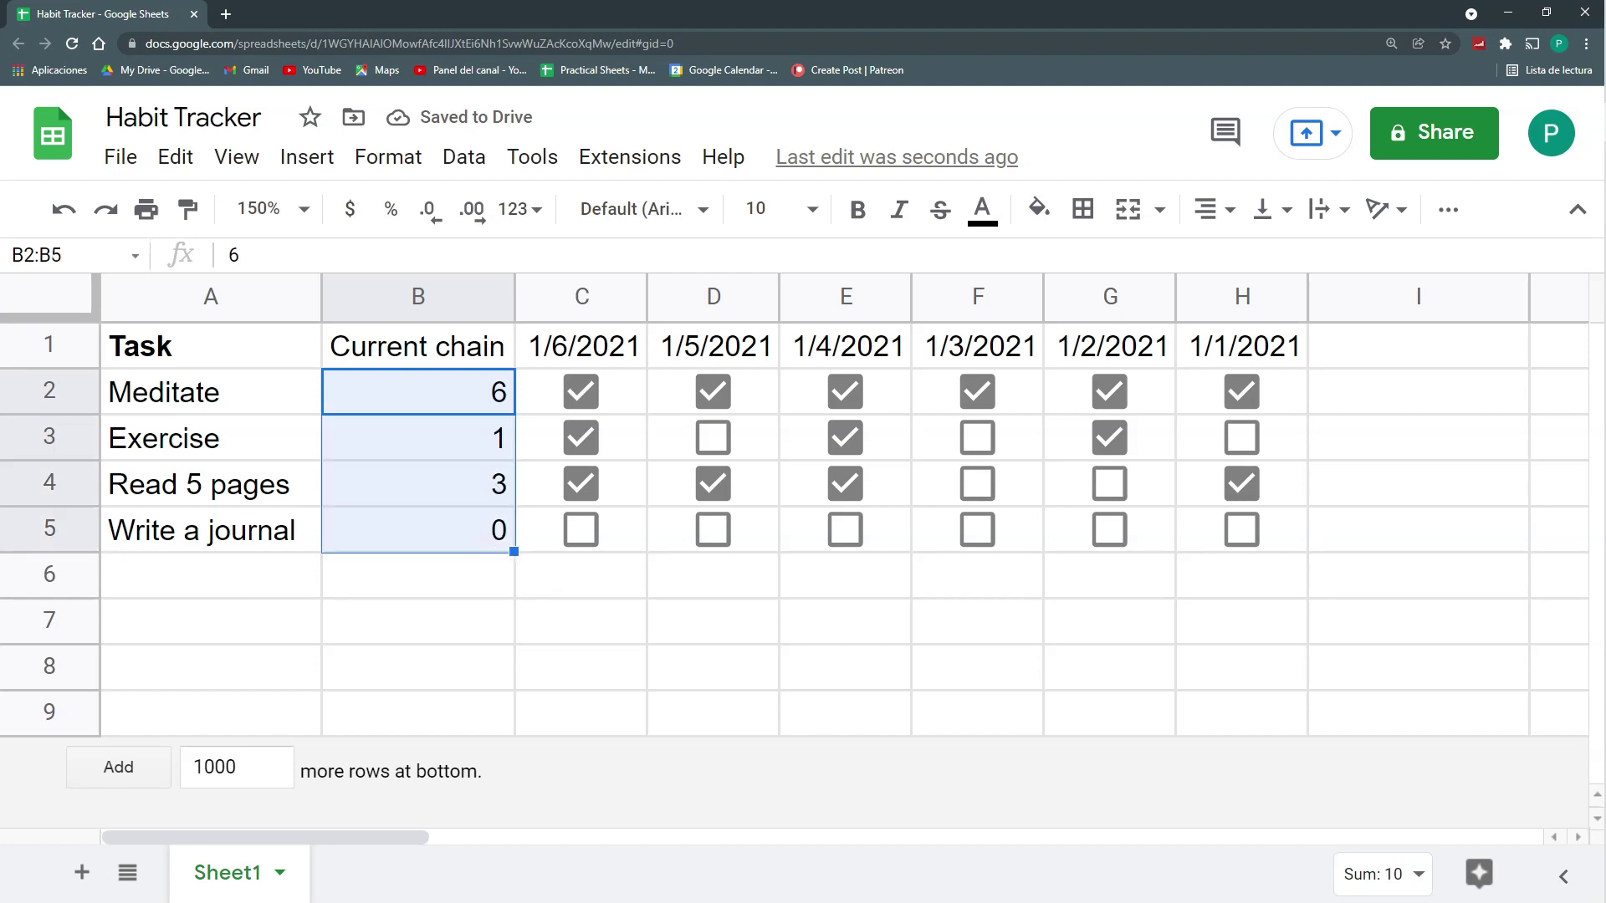
pyautogui.click(1214, 210)
pyautogui.click(1245, 260)
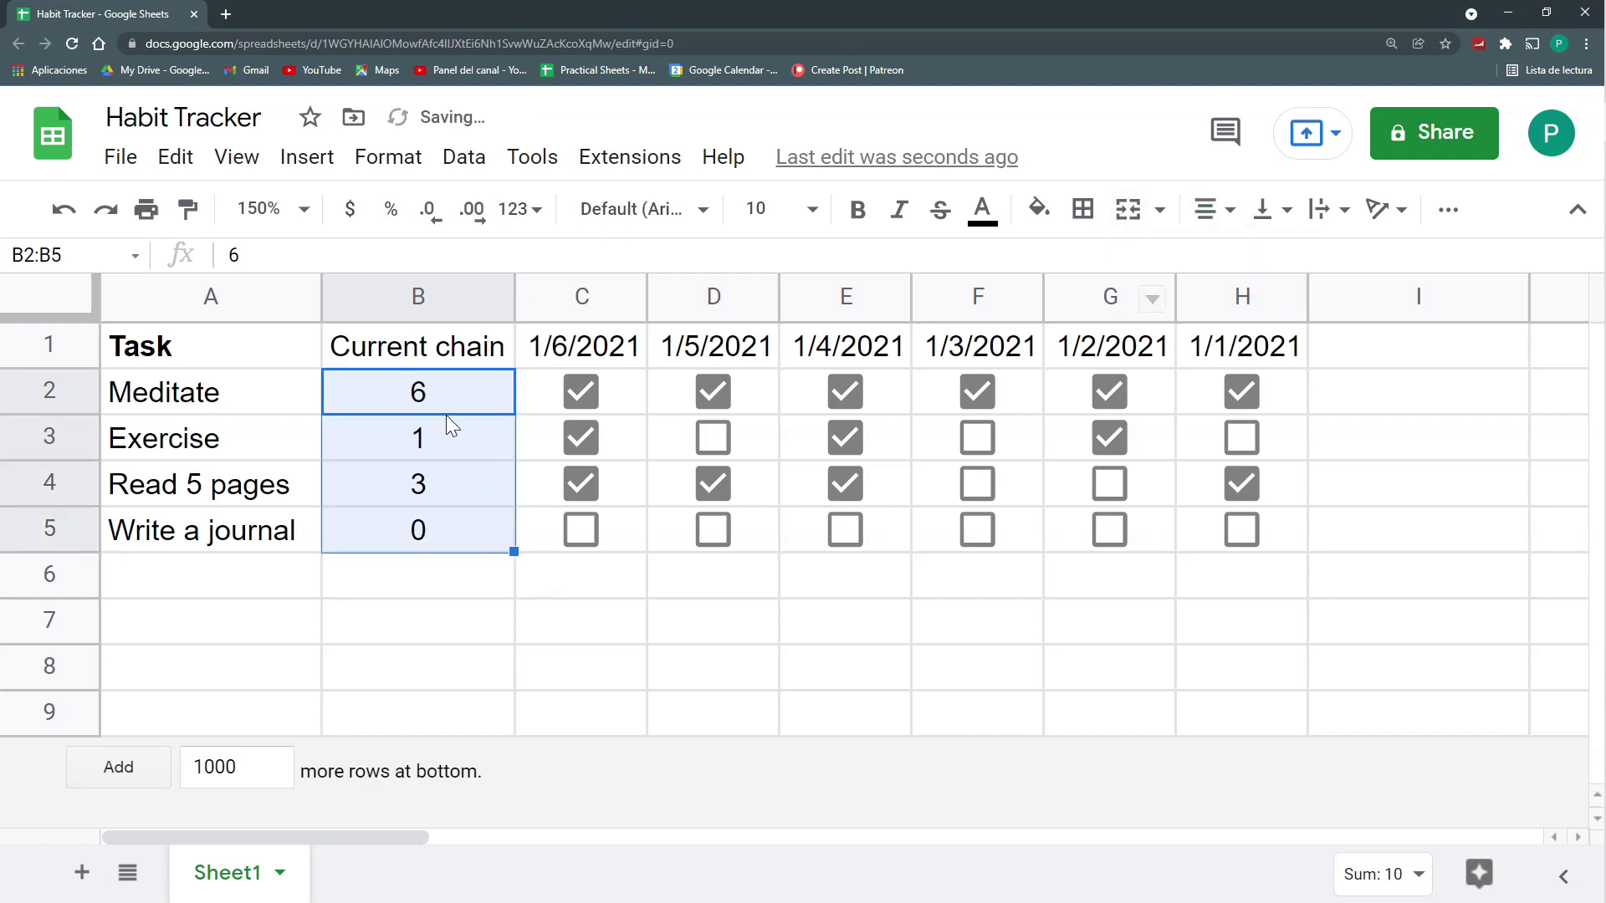
pyautogui.click(463, 410)
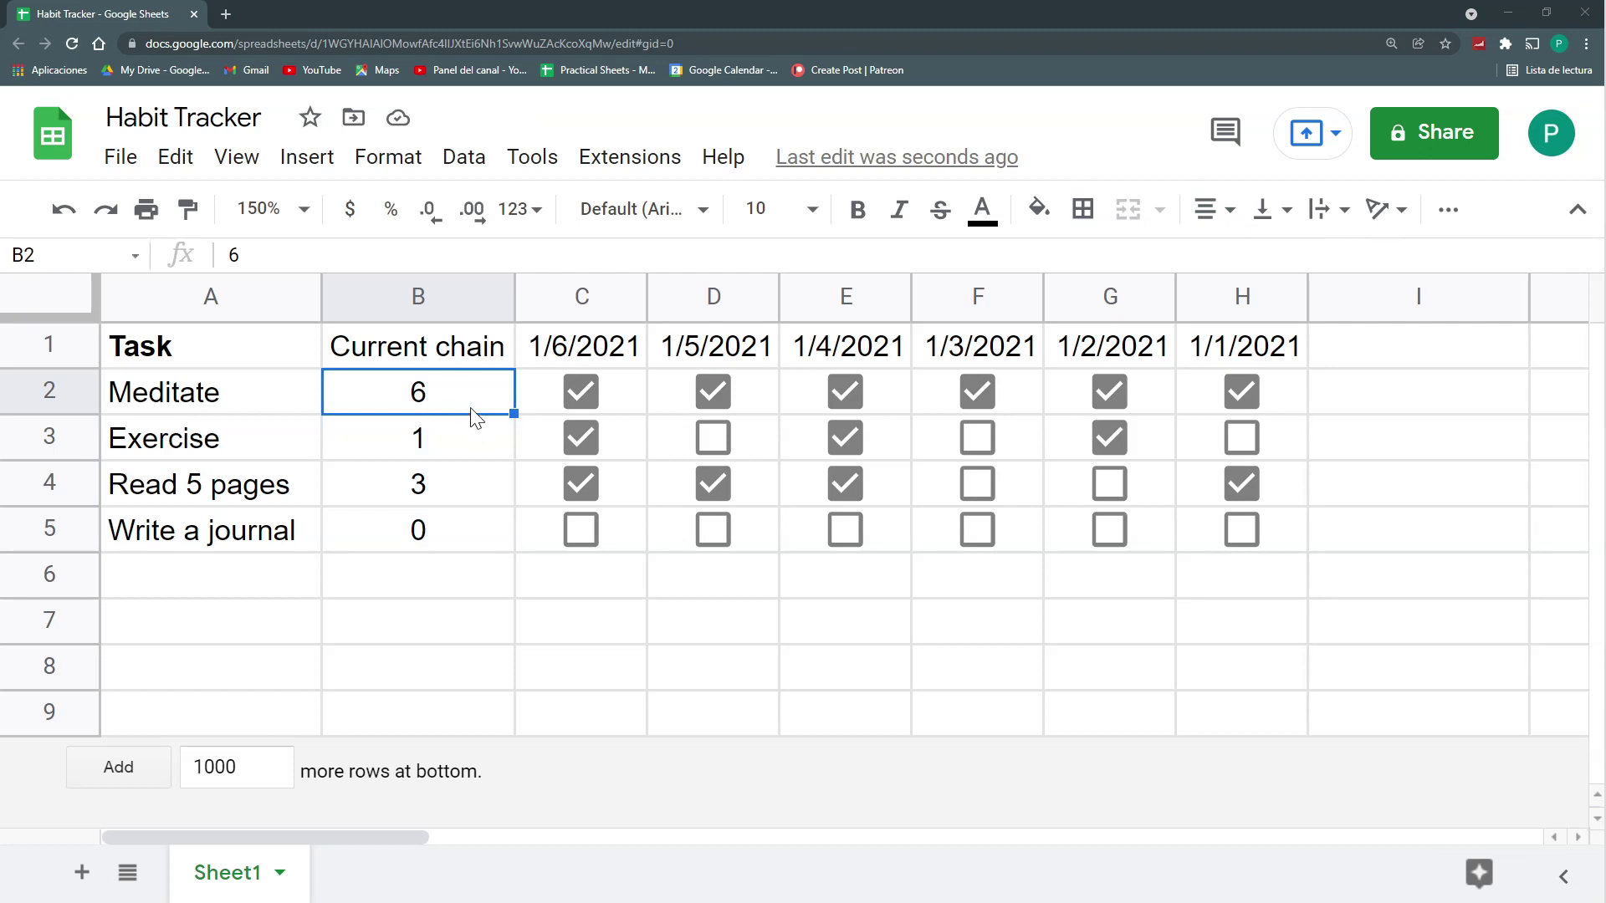
pyautogui.keyDown('shift'); pyautogui.click(438, 524); pyautogui.keyUp('shift')
# Step: Clear the trial chain values and give the C2:H5 checkboxes the unchecked value 'not done'
pyautogui.press('Delete')
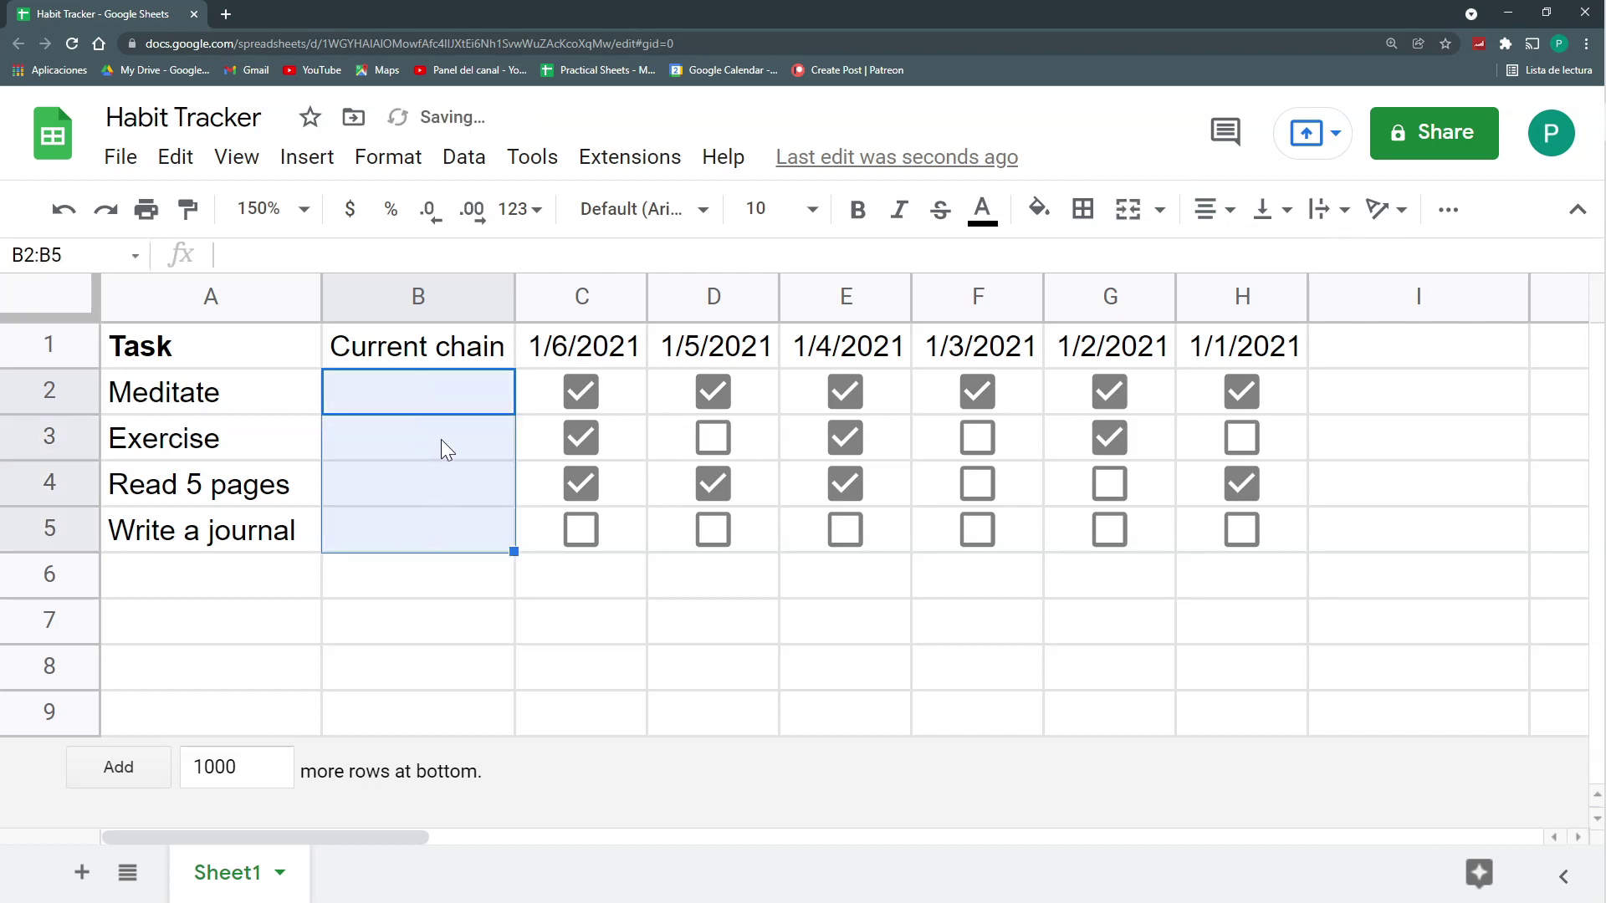
pyautogui.click(445, 402)
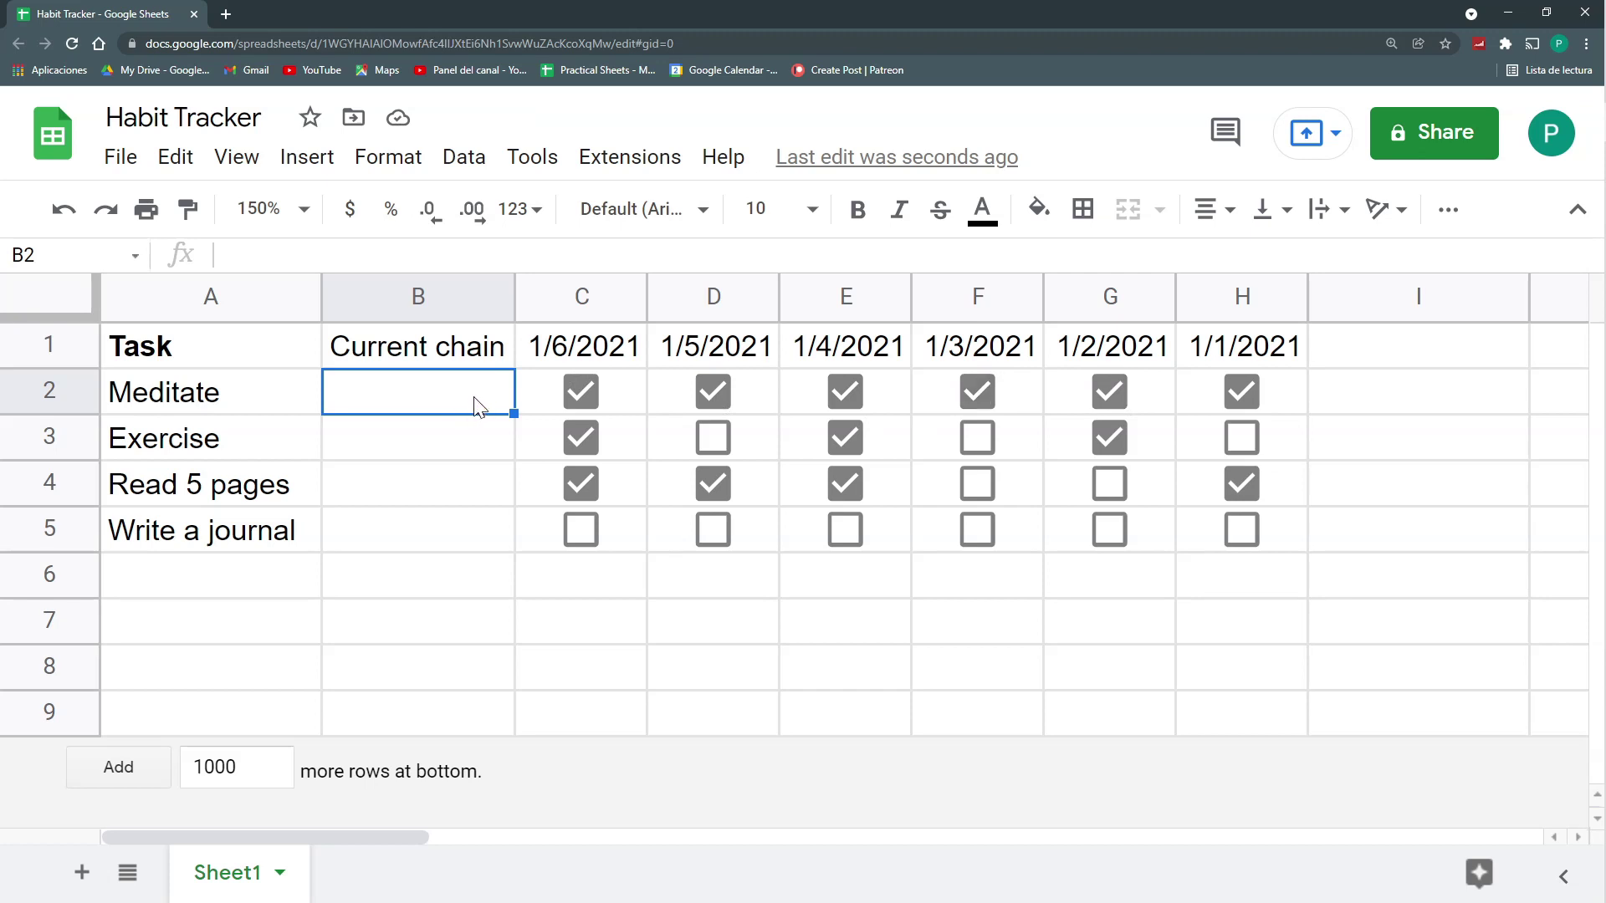
pyautogui.moveTo(624, 394); pyautogui.dragTo(1173, 508)
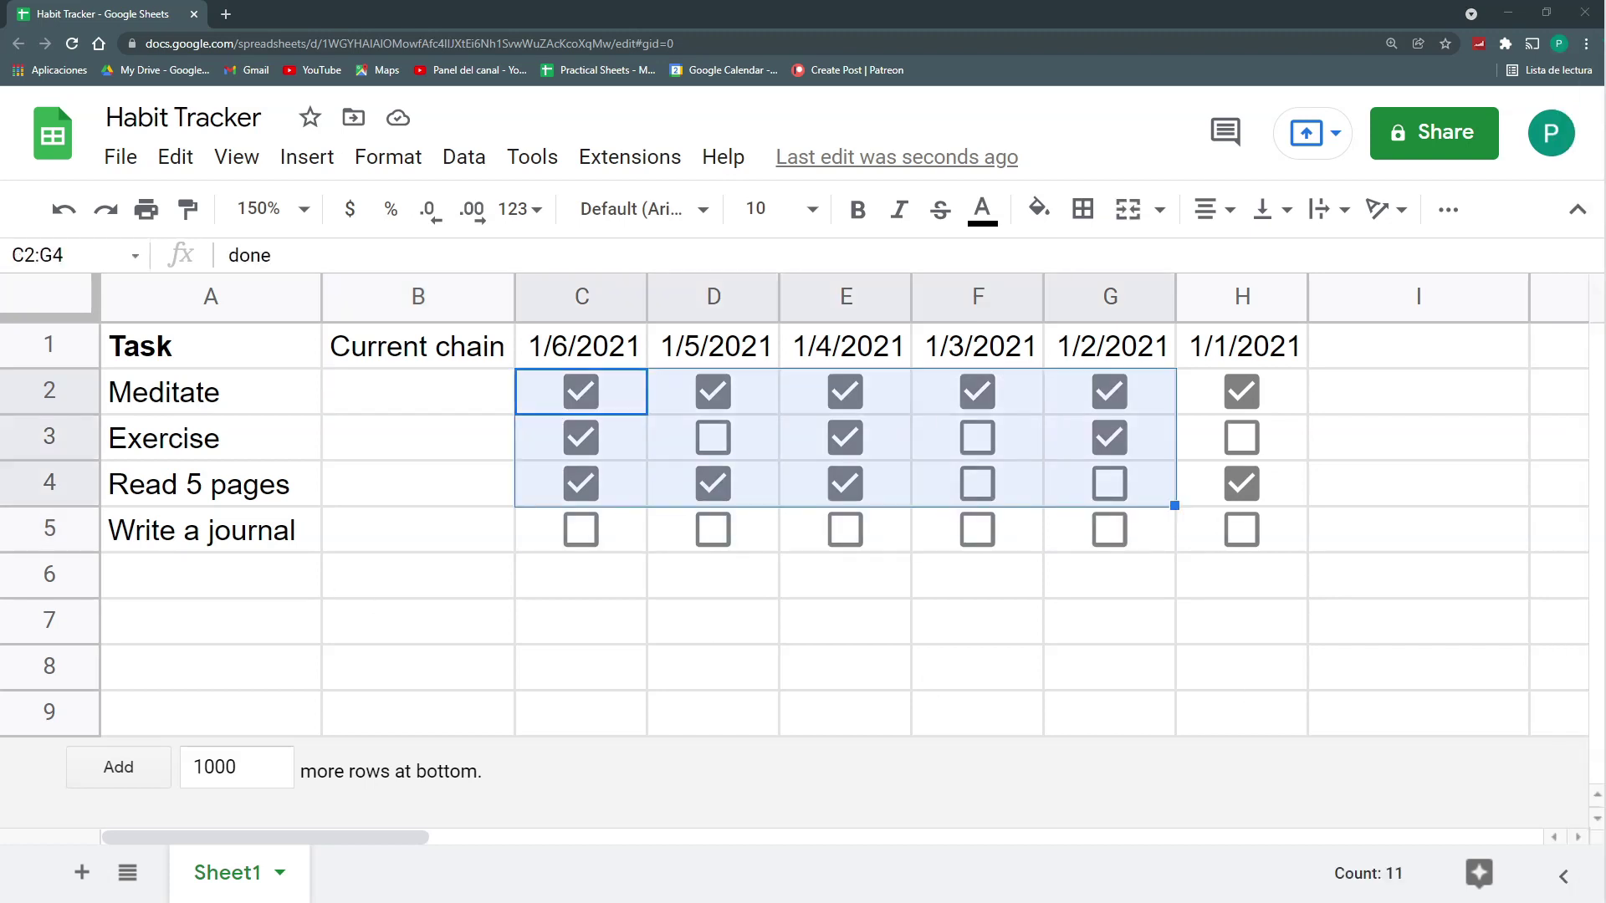
pyautogui.moveTo(609, 390); pyautogui.dragTo(1293, 515)
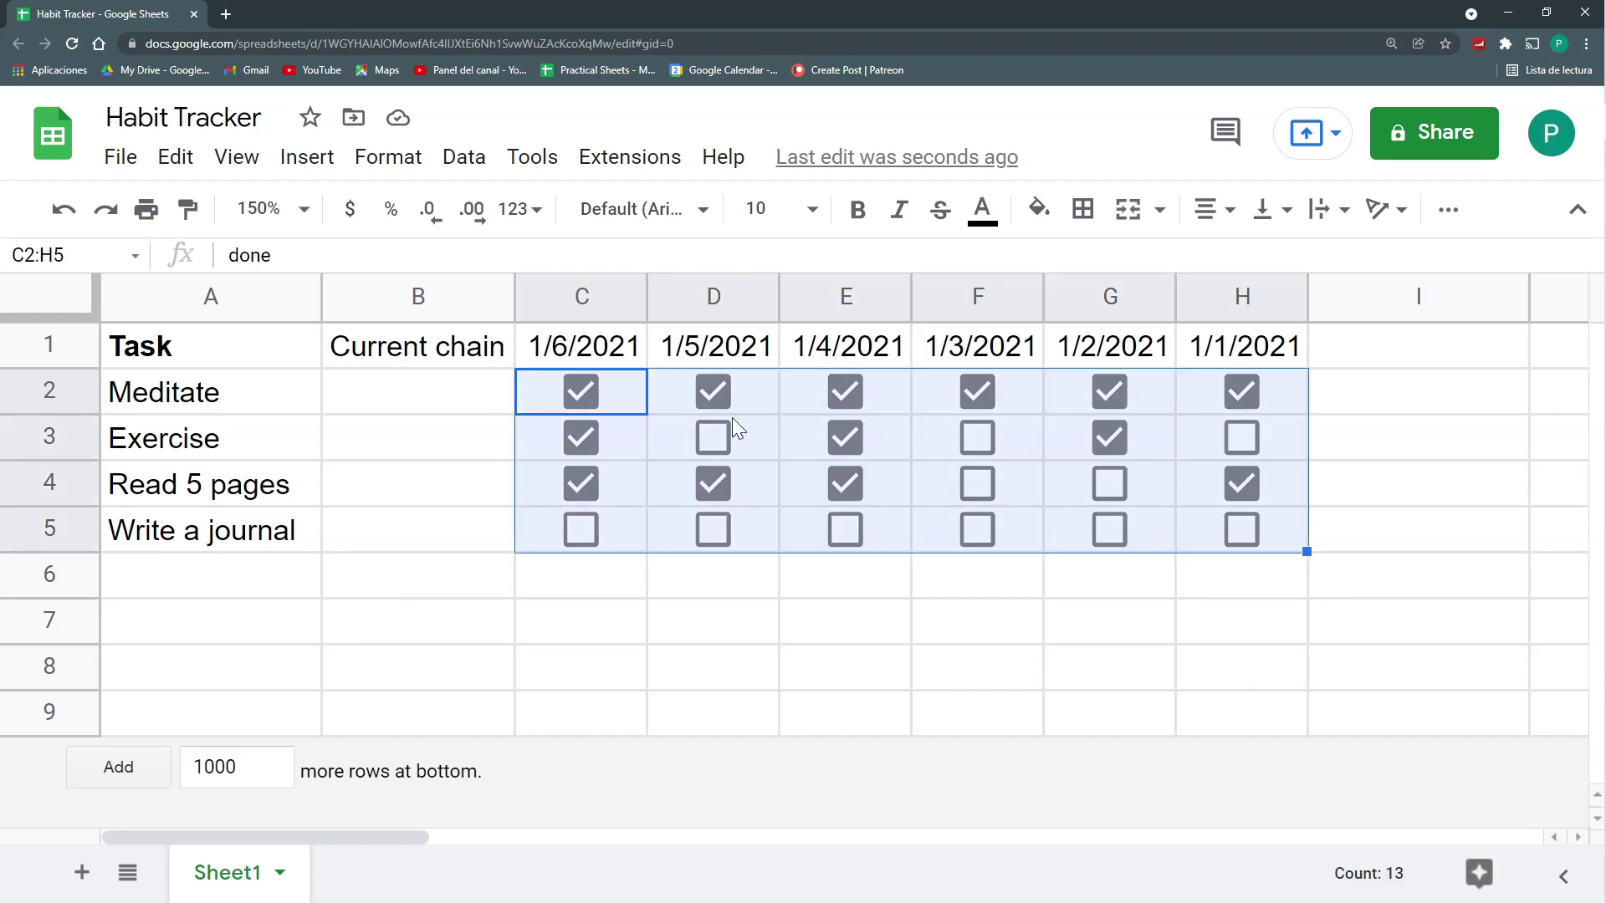
pyautogui.click(478, 168)
pyautogui.click(597, 709)
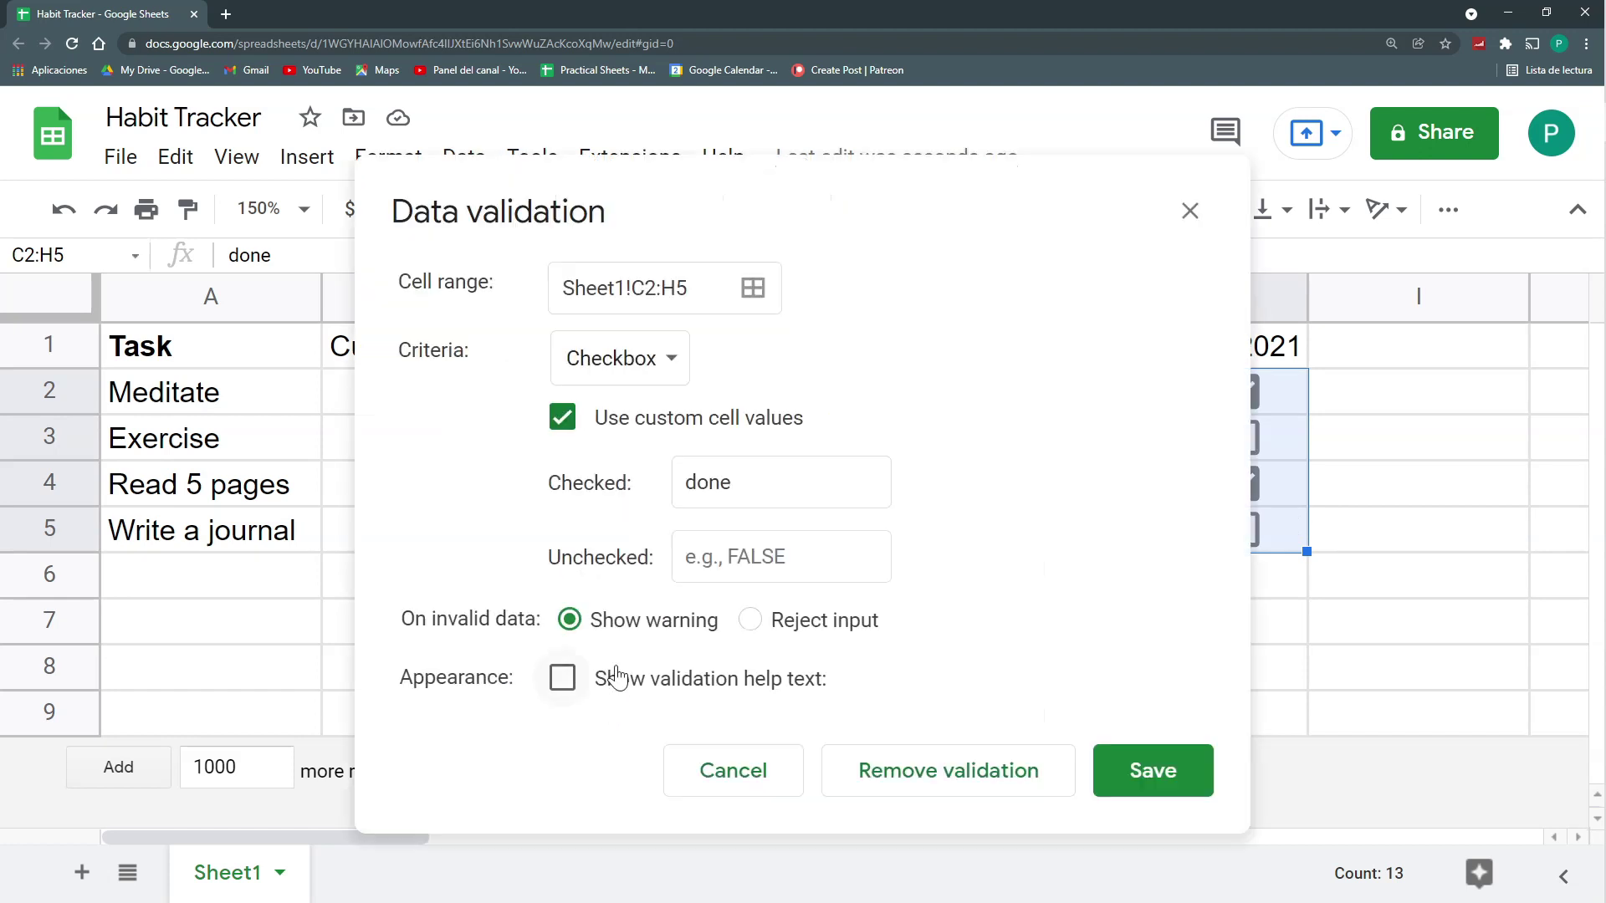
pyautogui.click(781, 556)
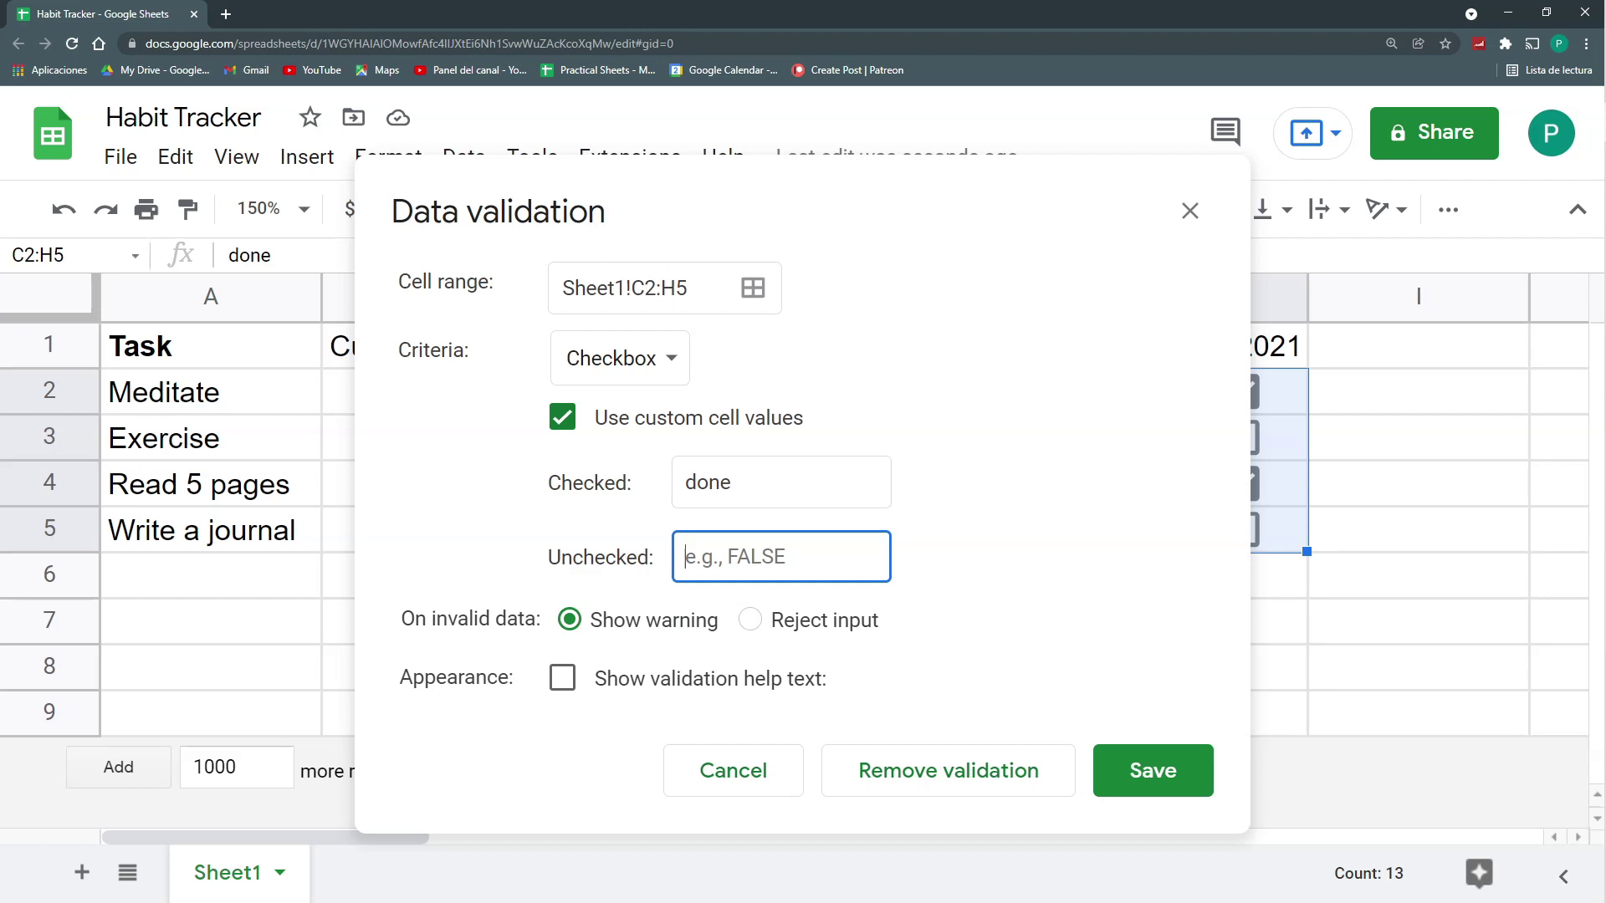
pyautogui.write('not done')
pyautogui.click(1141, 776)
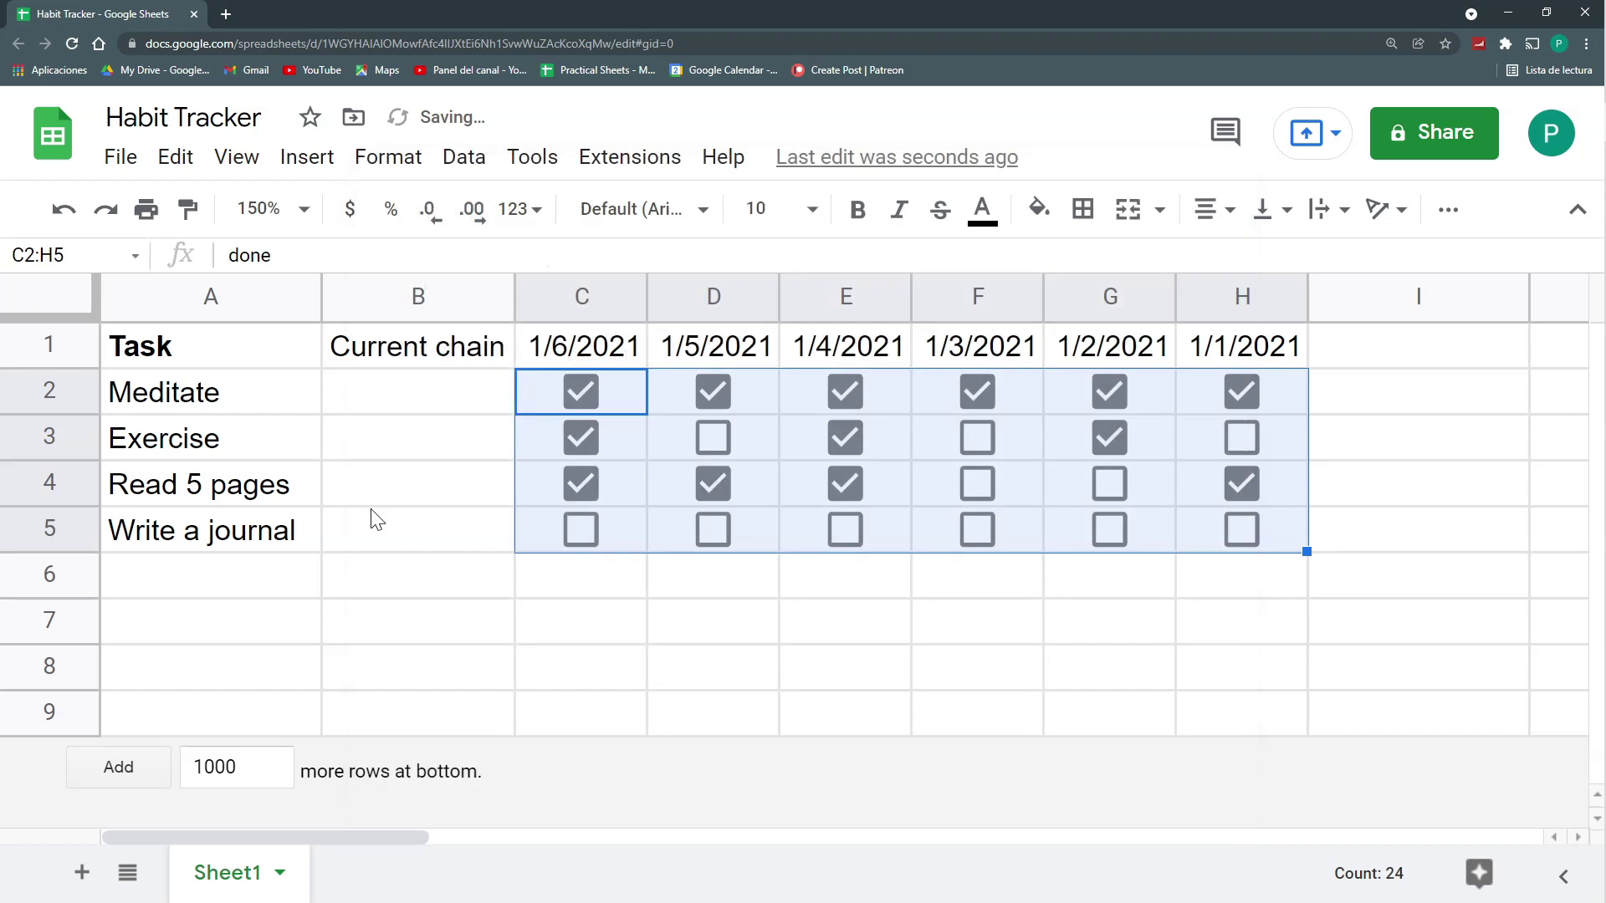
# Step: Enter a MATCH formula in B2 finding "not done" in C2:H2 with exact match 0
pyautogui.click(406, 410)
pyautogui.write('=')
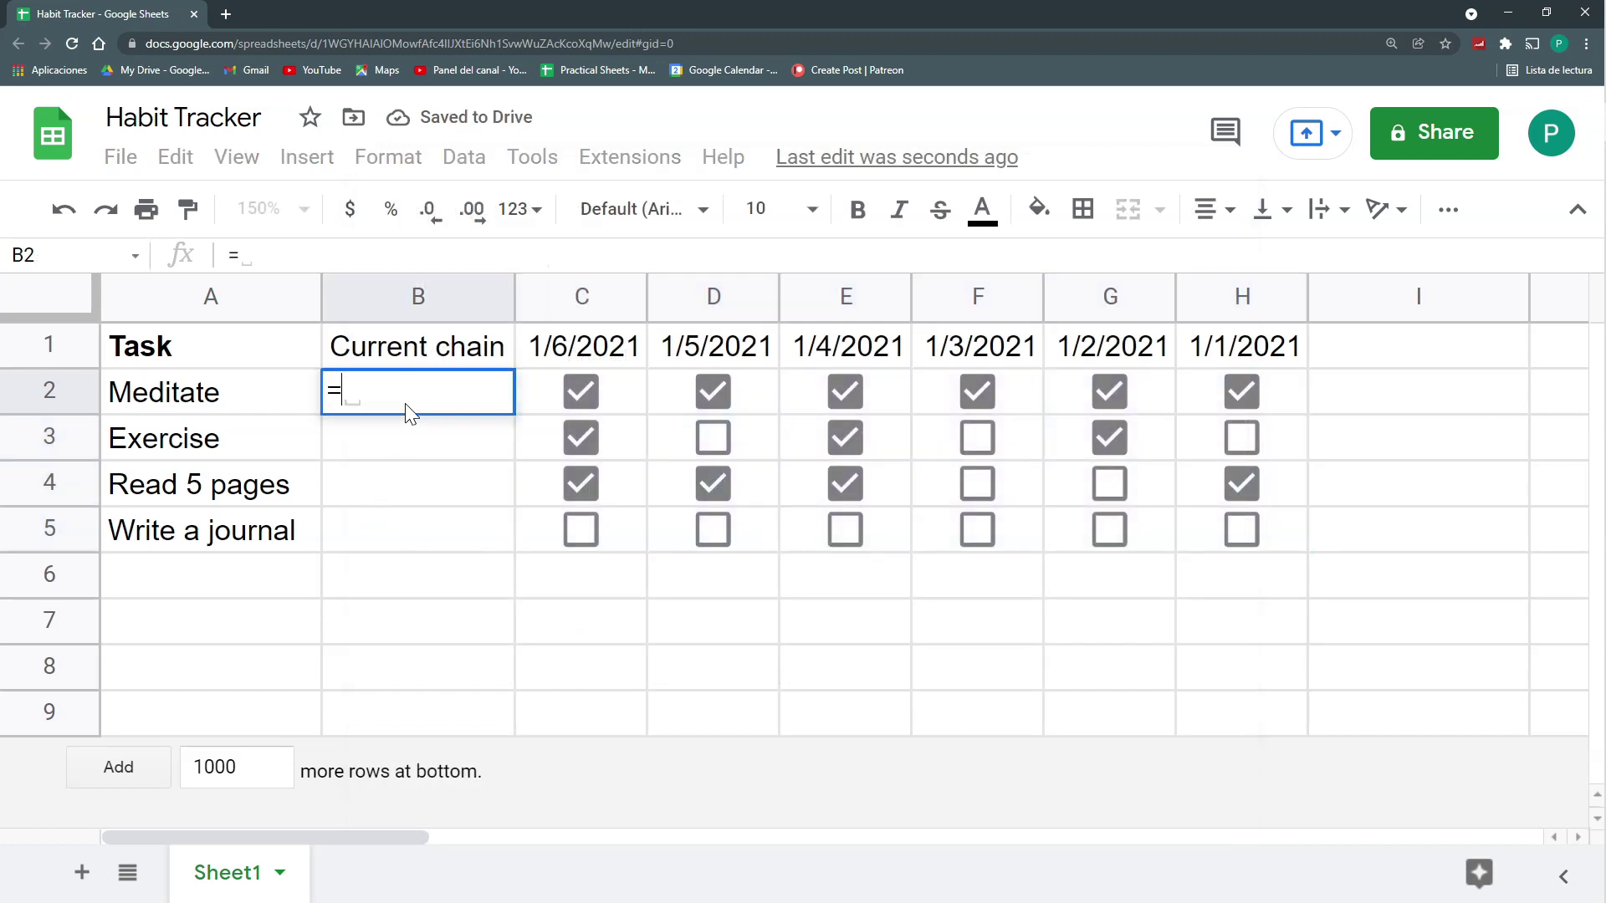
pyautogui.write('mat')
pyautogui.press('Tab')
pyautogui.hotkey('ctrl', 'shift', 'f')
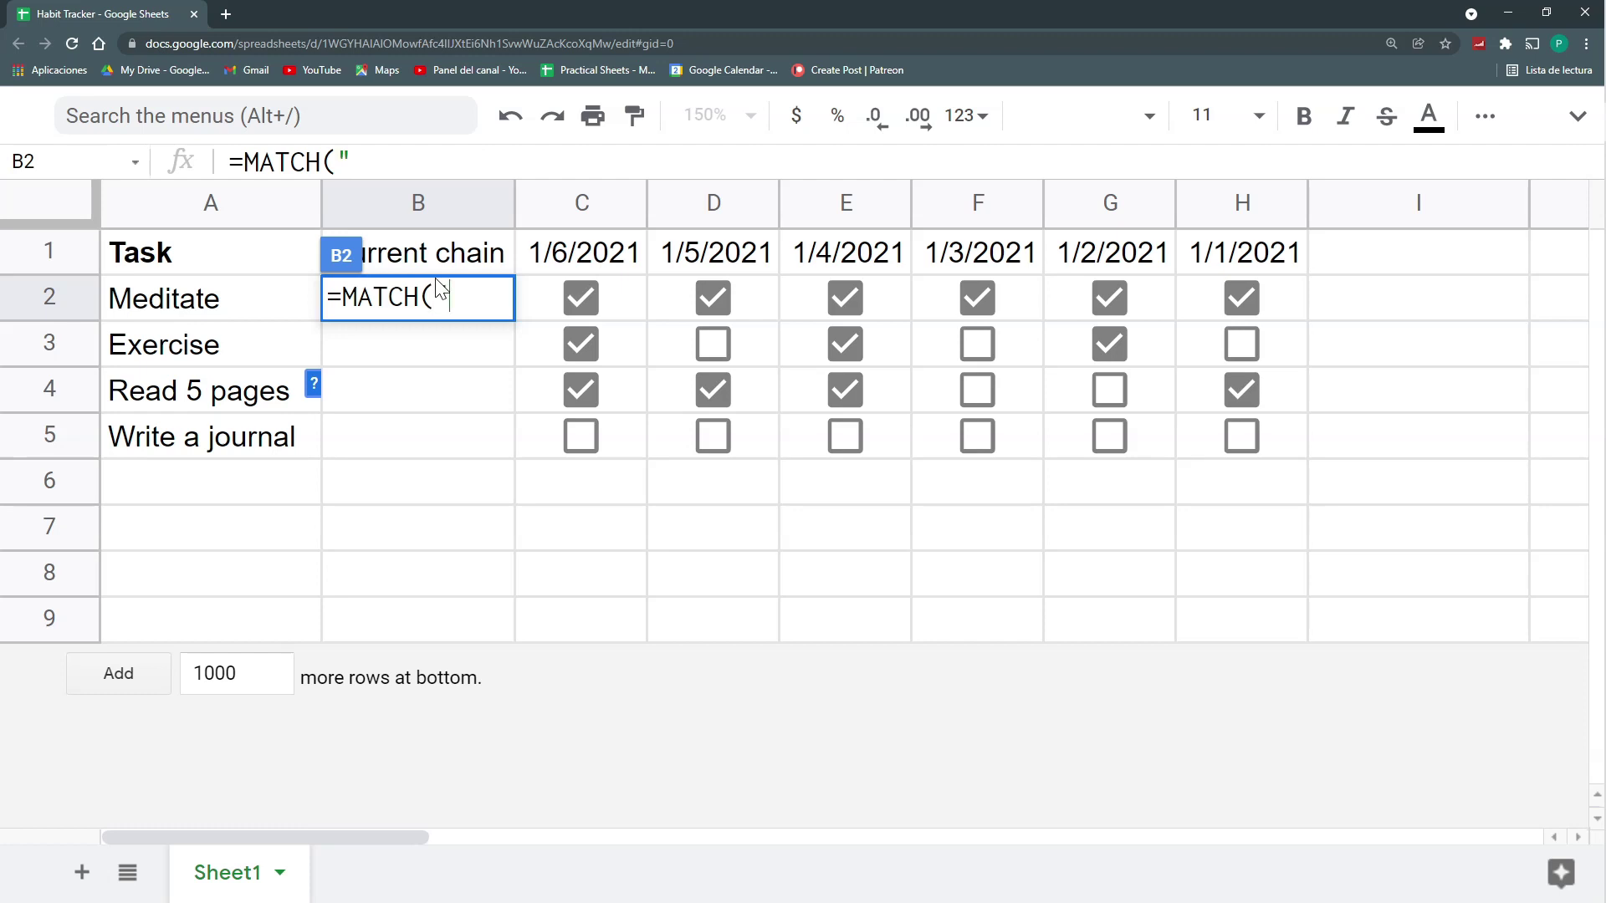
pyautogui.click(813, 318)
pyautogui.write('"not done"')
pyautogui.click(1241, 297)
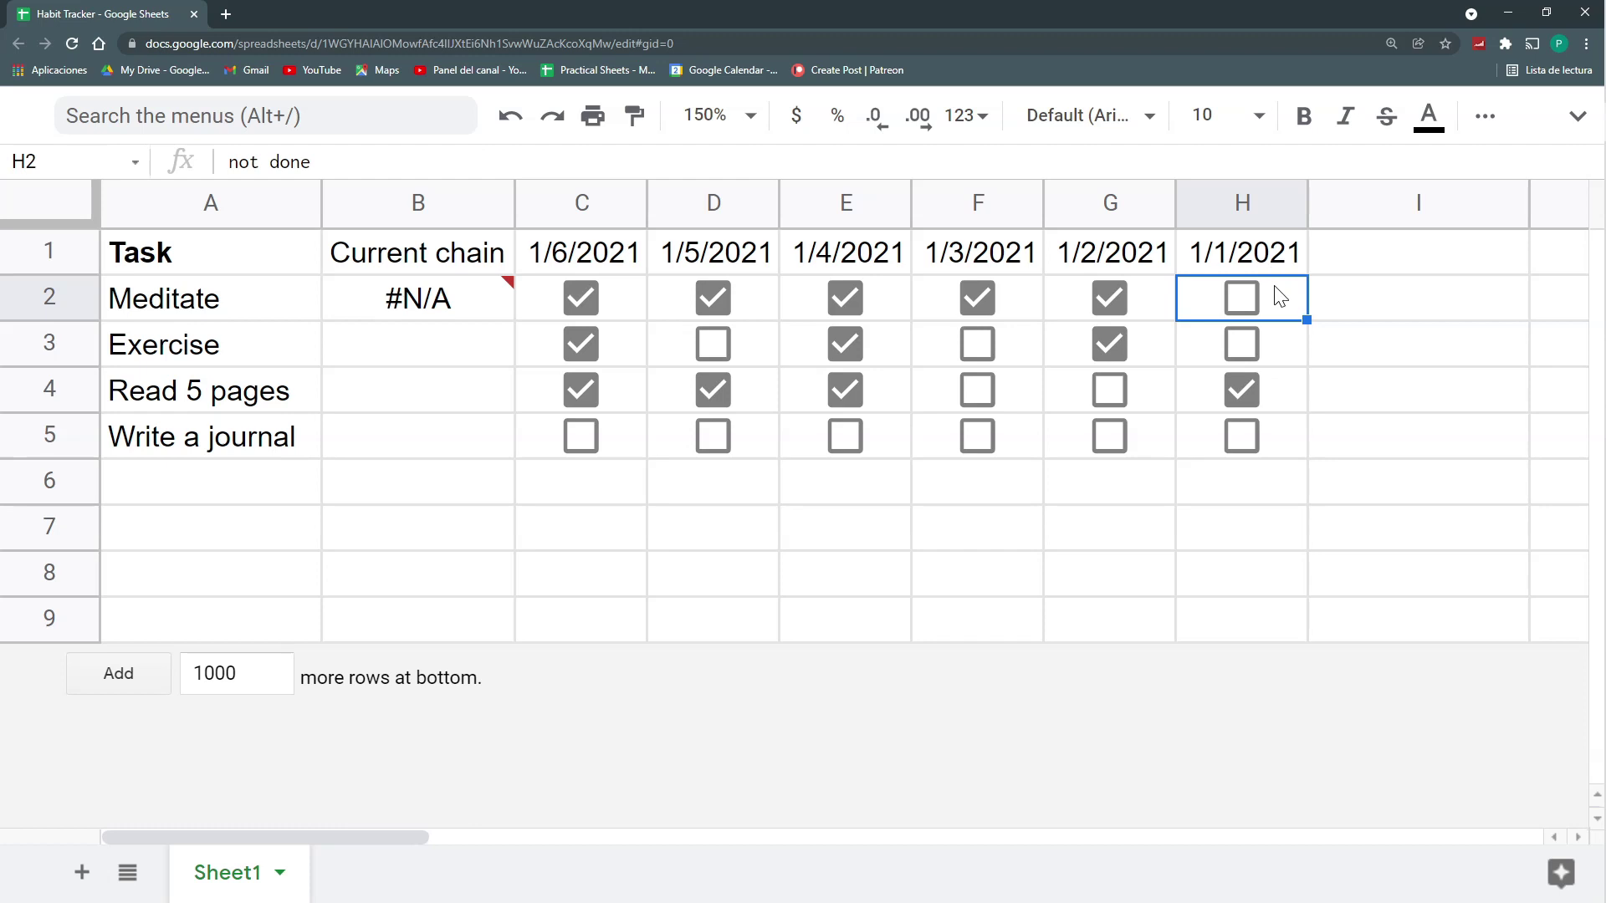
pyautogui.click(483, 307)
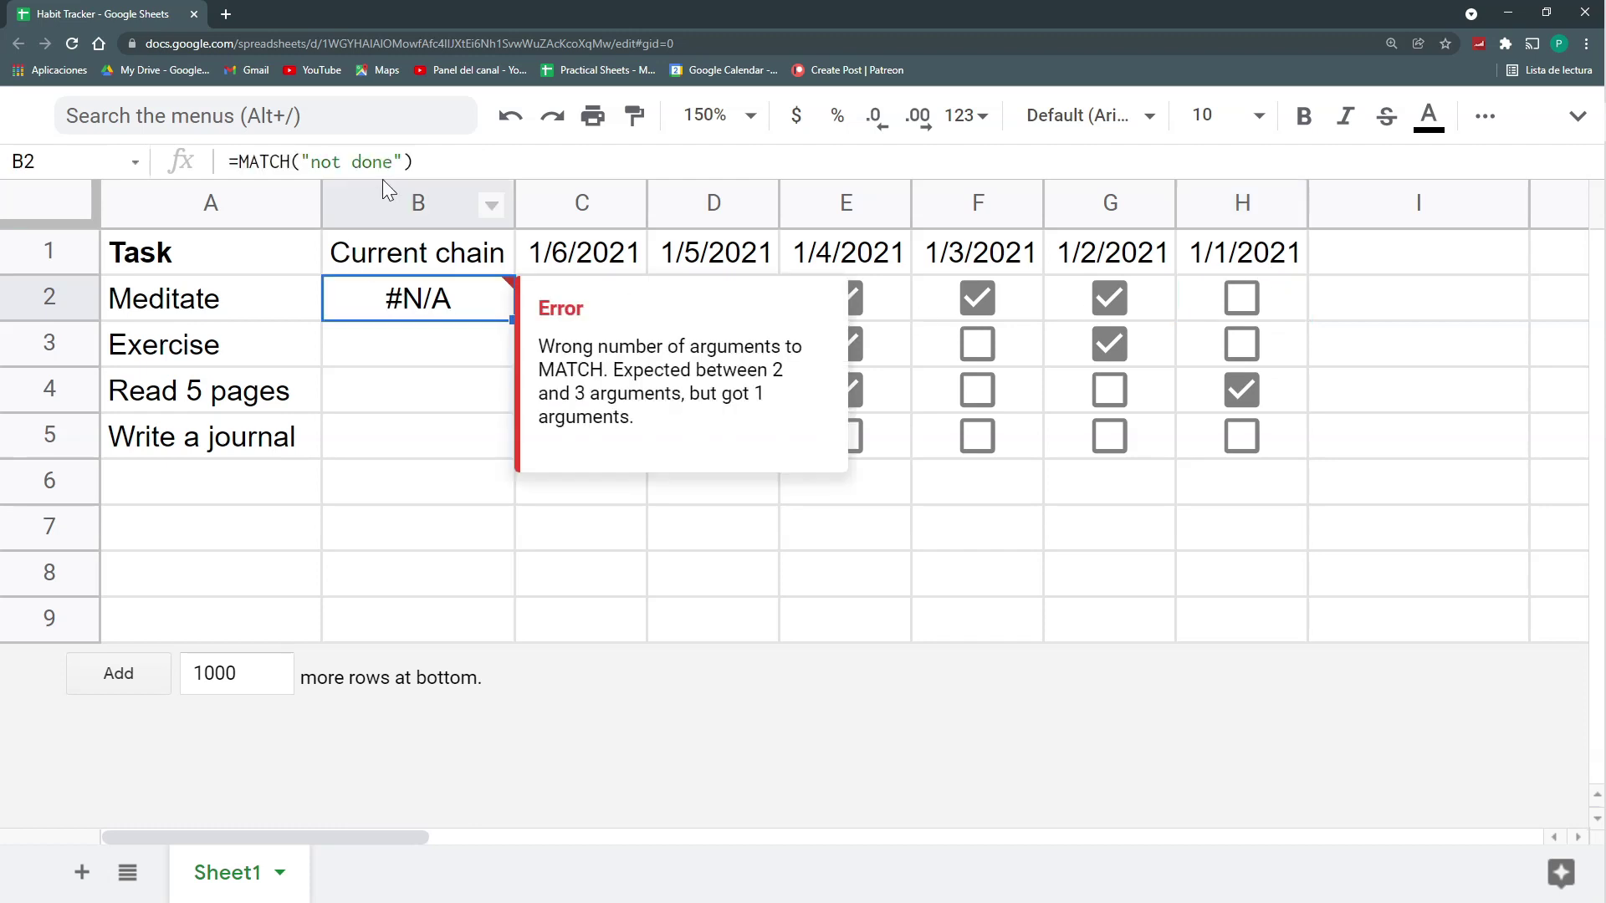
pyautogui.click(407, 161)
pyautogui.write(';')
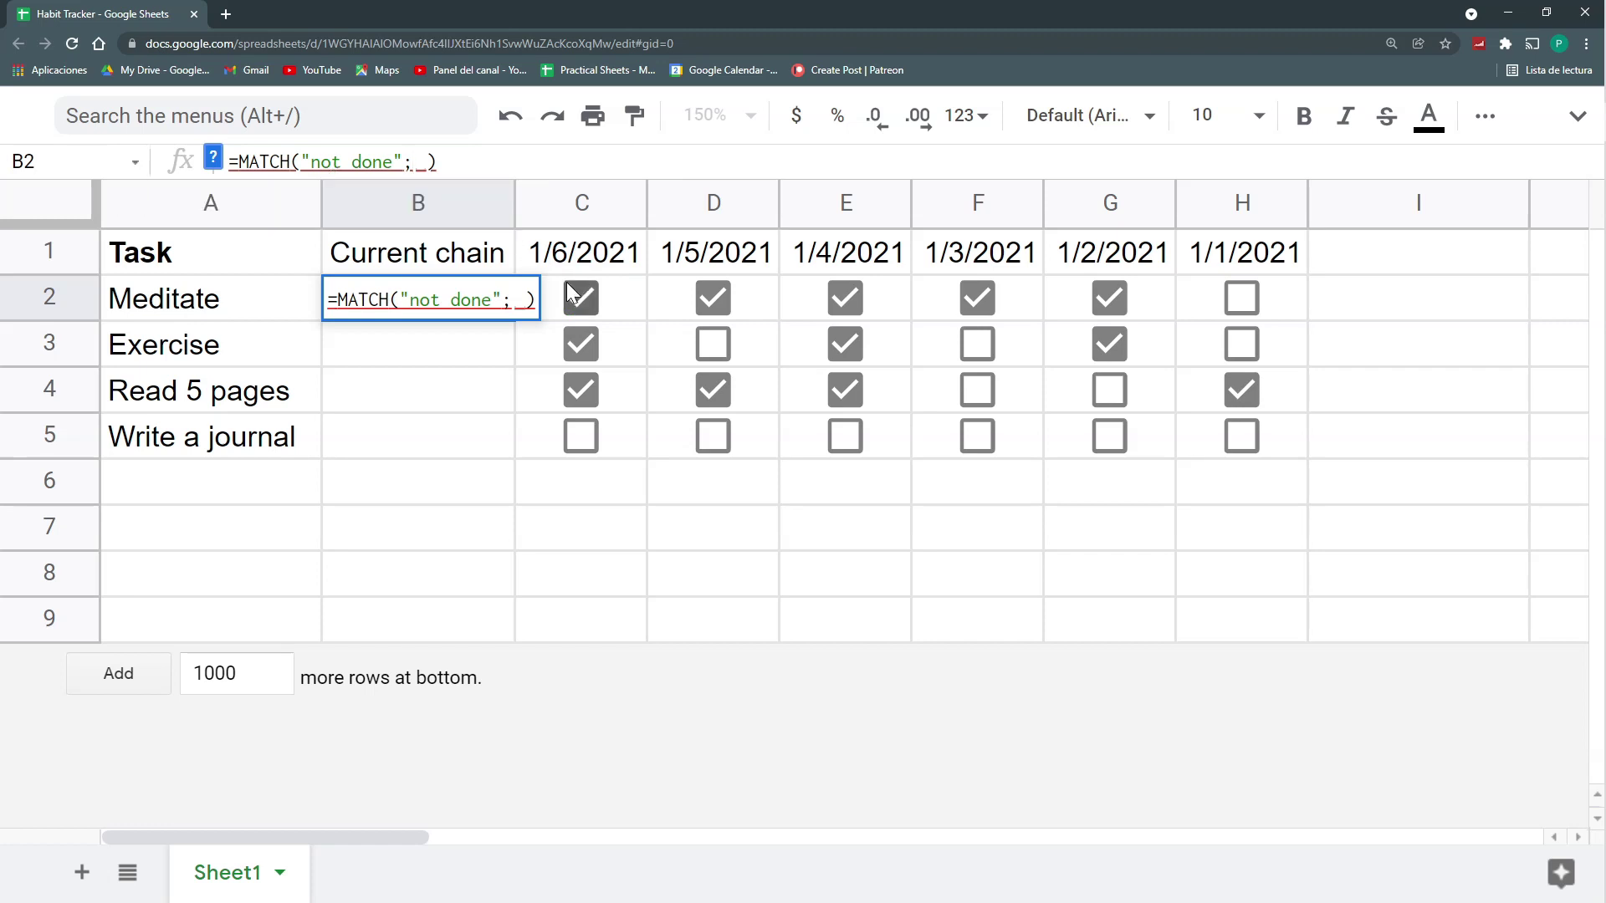
pyautogui.moveTo(623, 301); pyautogui.dragTo(1231, 293)
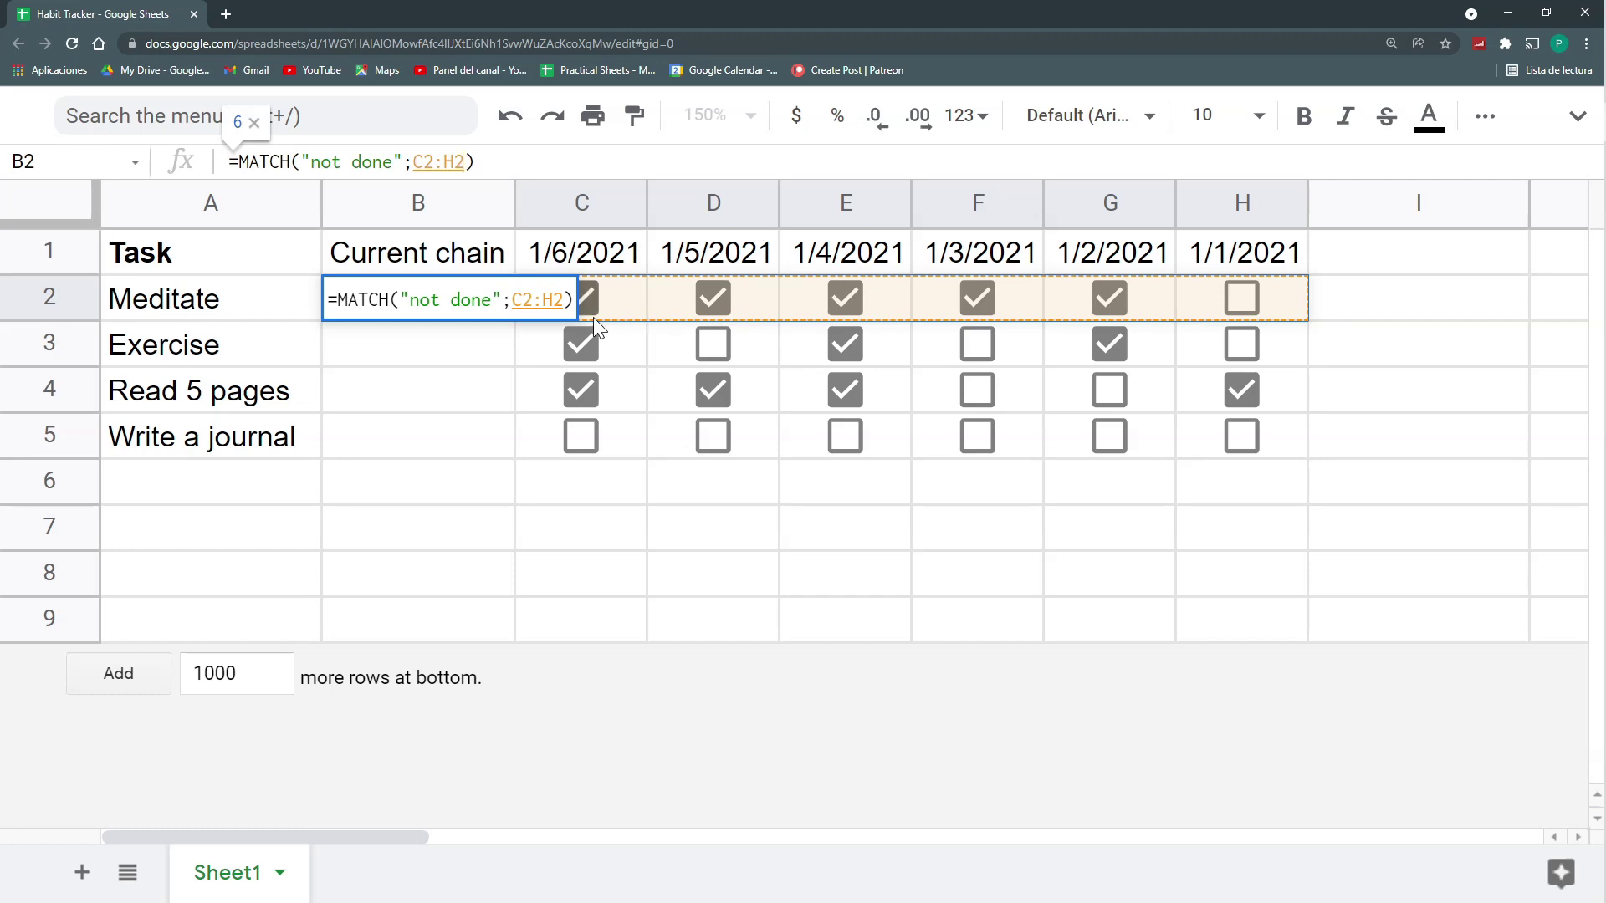
pyautogui.write(';0')
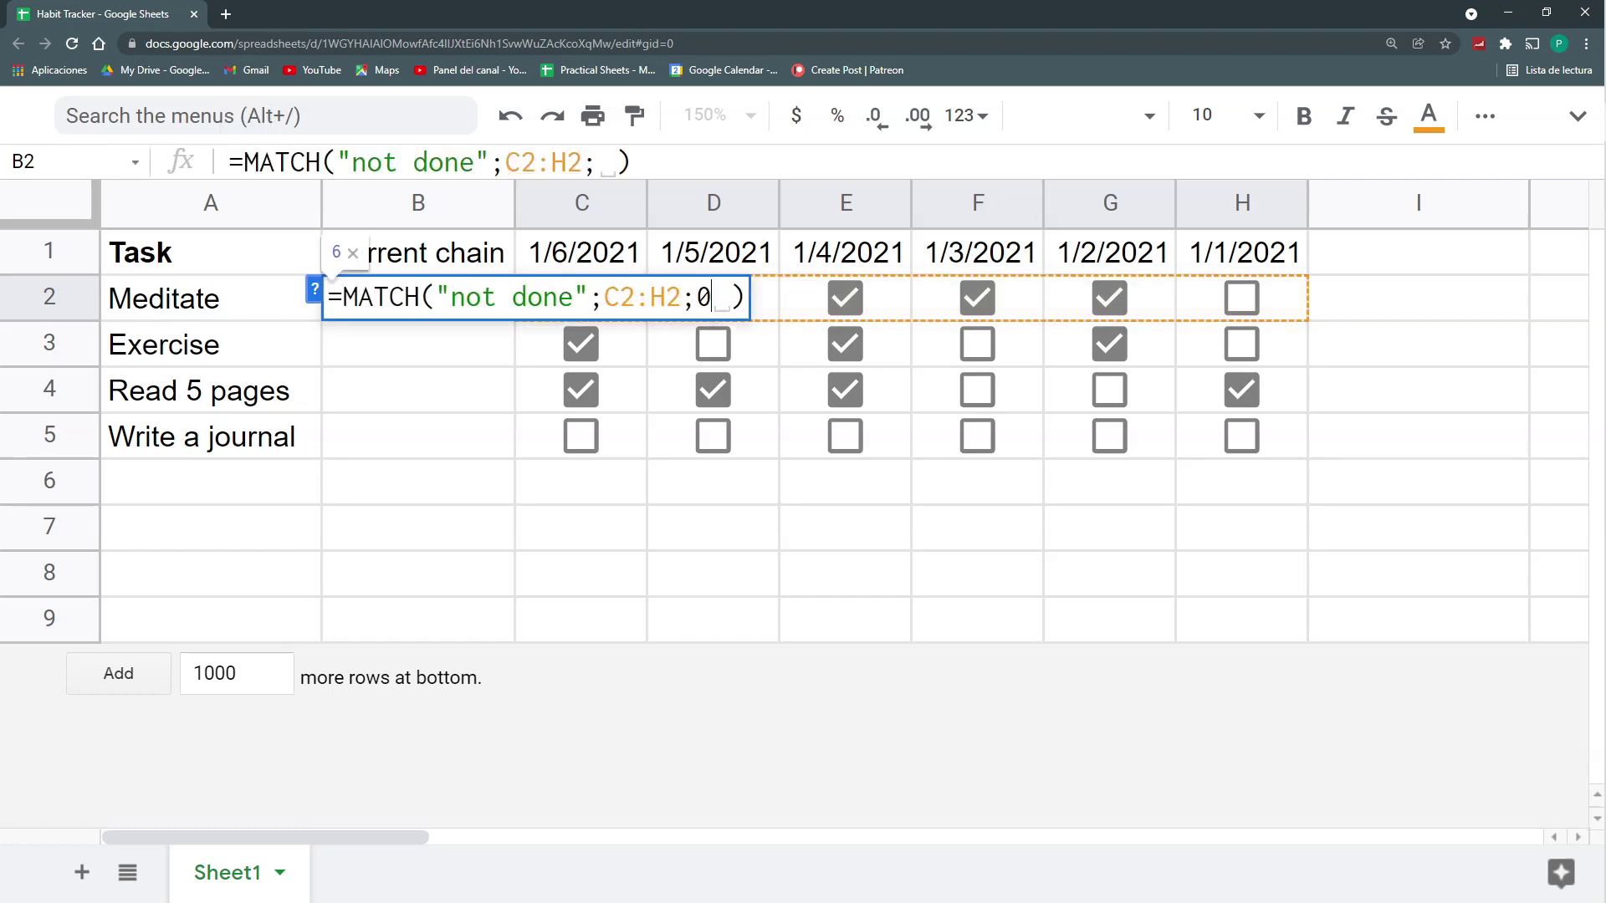
pyautogui.press('Return')
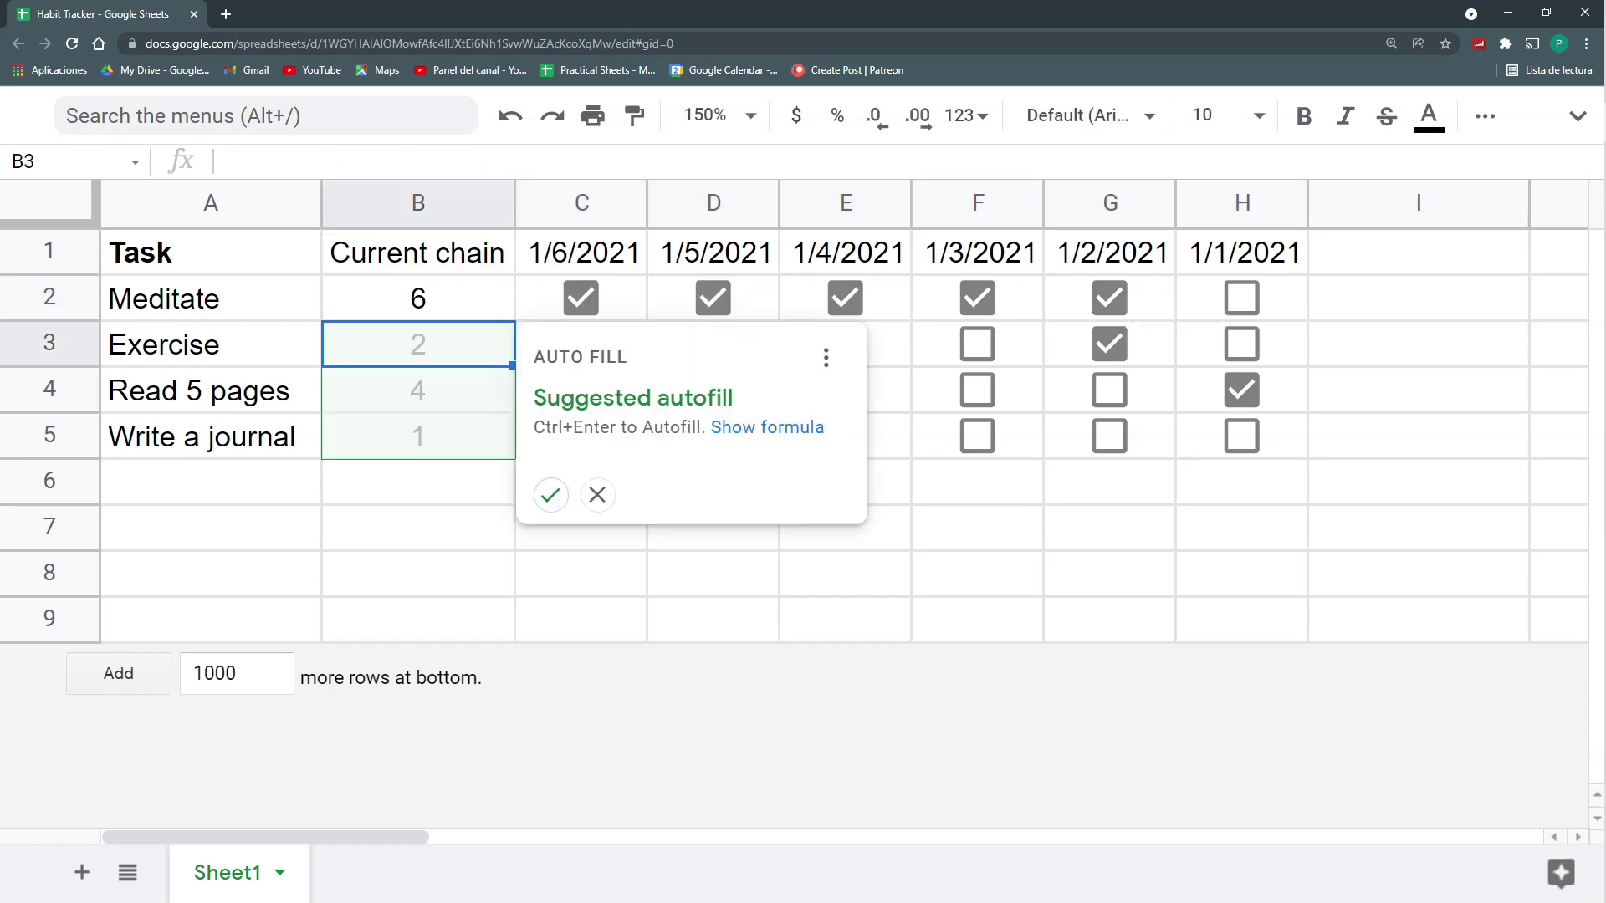
# Step: Accept the autofill, append -1 to the Meditate chain formula, and copy it down to B5
pyautogui.click(549, 492)
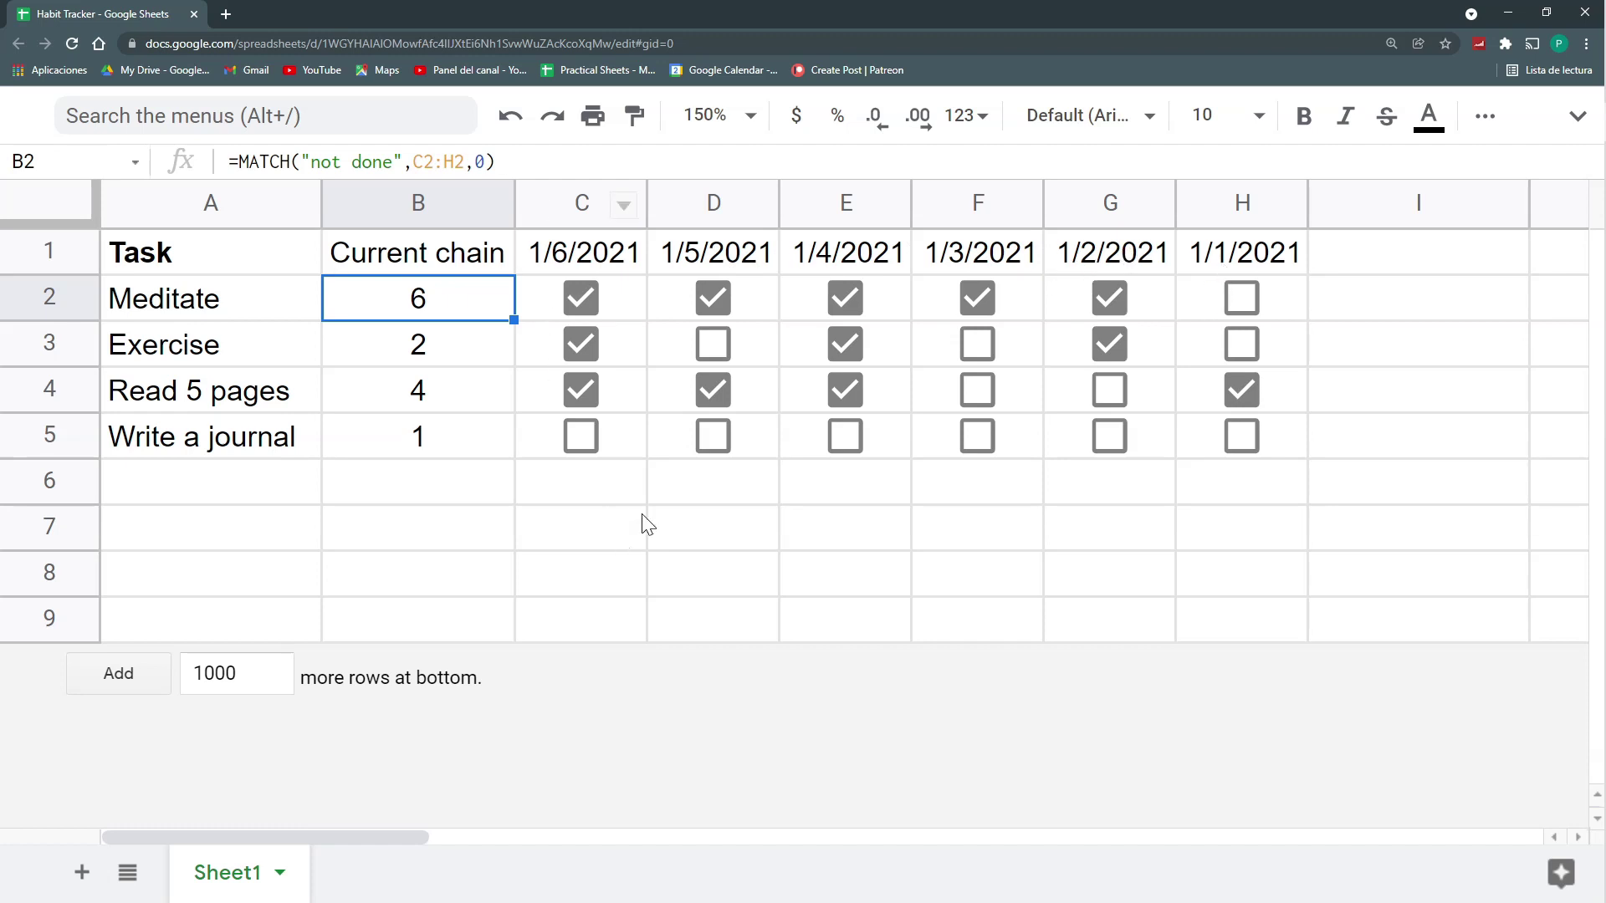
pyautogui.press('F2')
pyautogui.write('-1')
pyautogui.press('Return')
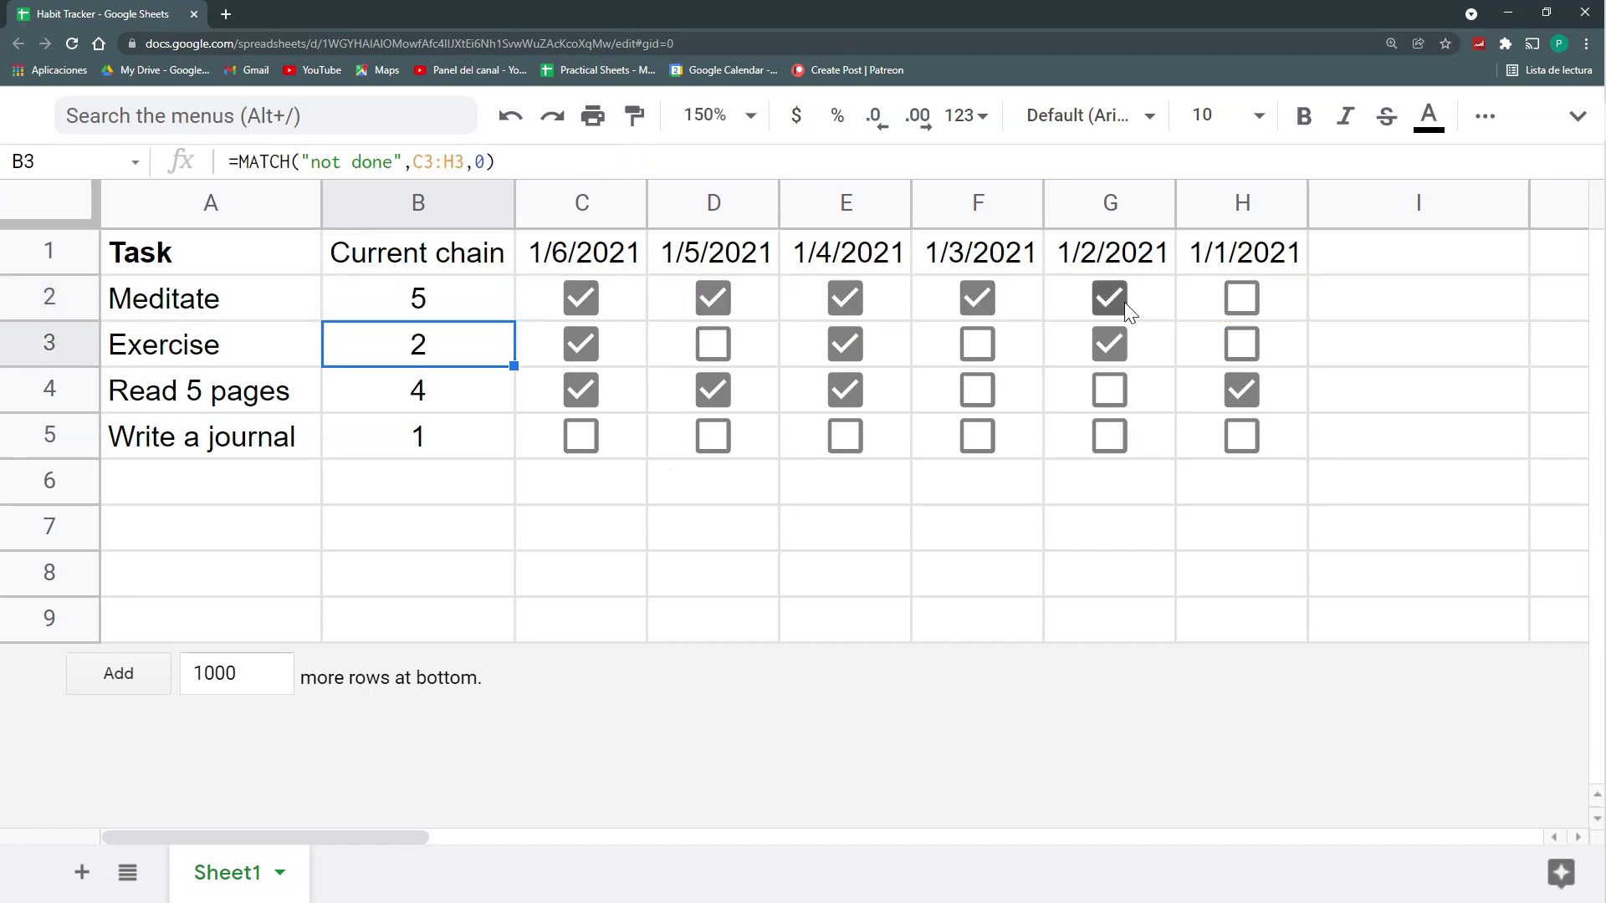
pyautogui.click(489, 316)
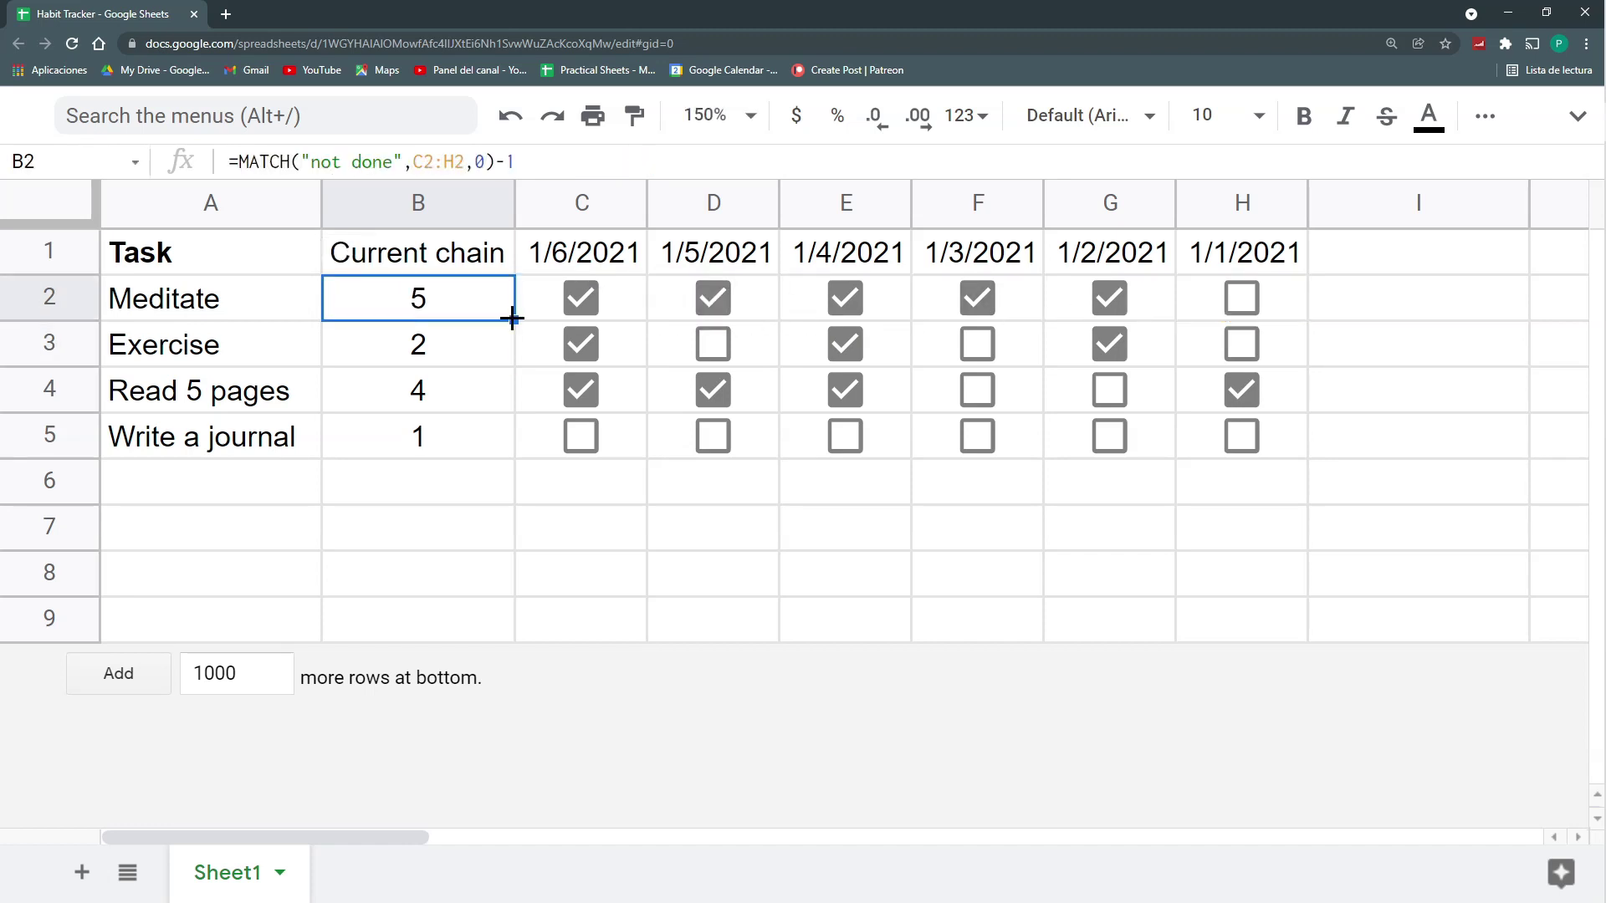
pyautogui.moveTo(512, 321); pyautogui.dragTo(516, 443)
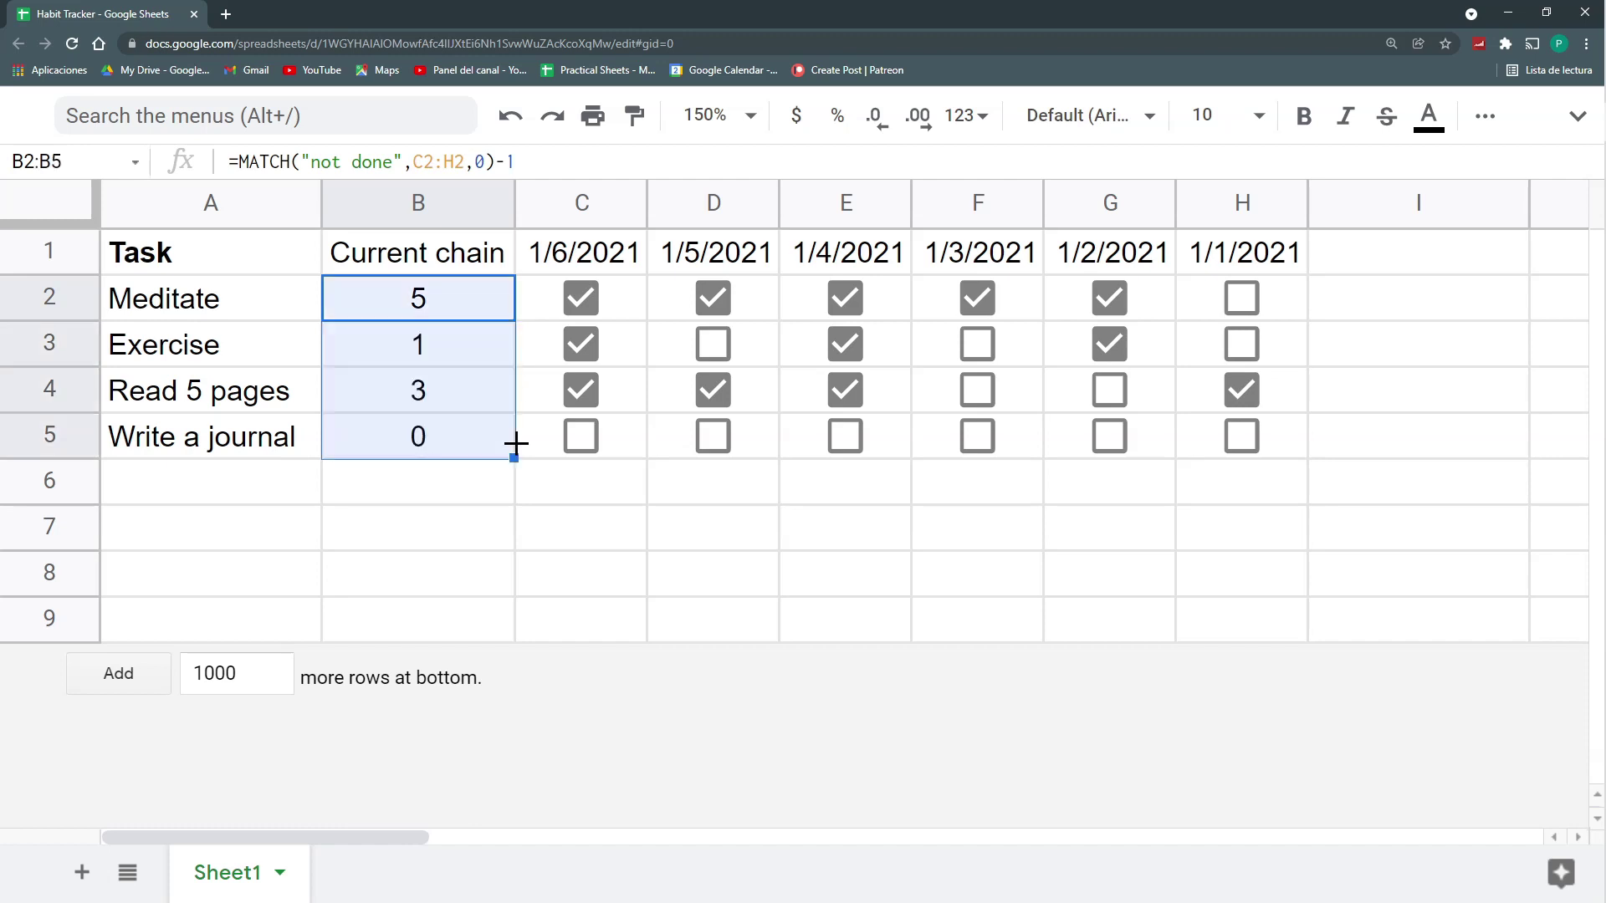
# Step: Check each task's chain formula against its 1/6/2021 checkboxes (5, 1, 3, 0)
pyautogui.click(489, 344)
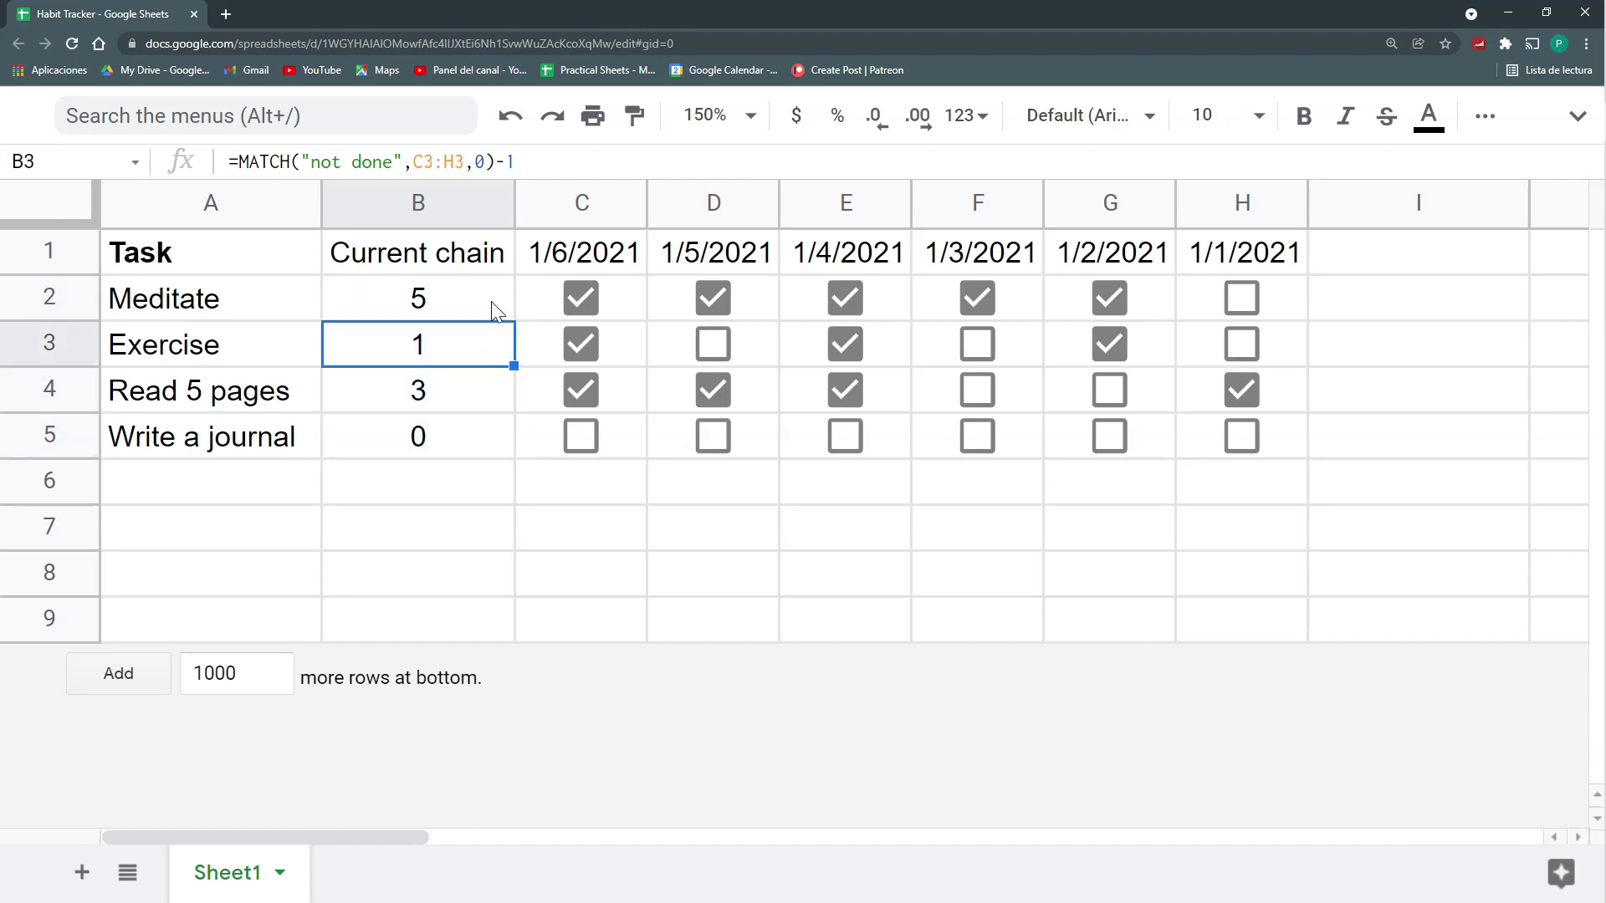
pyautogui.moveTo(491, 312); pyautogui.dragTo(530, 308)
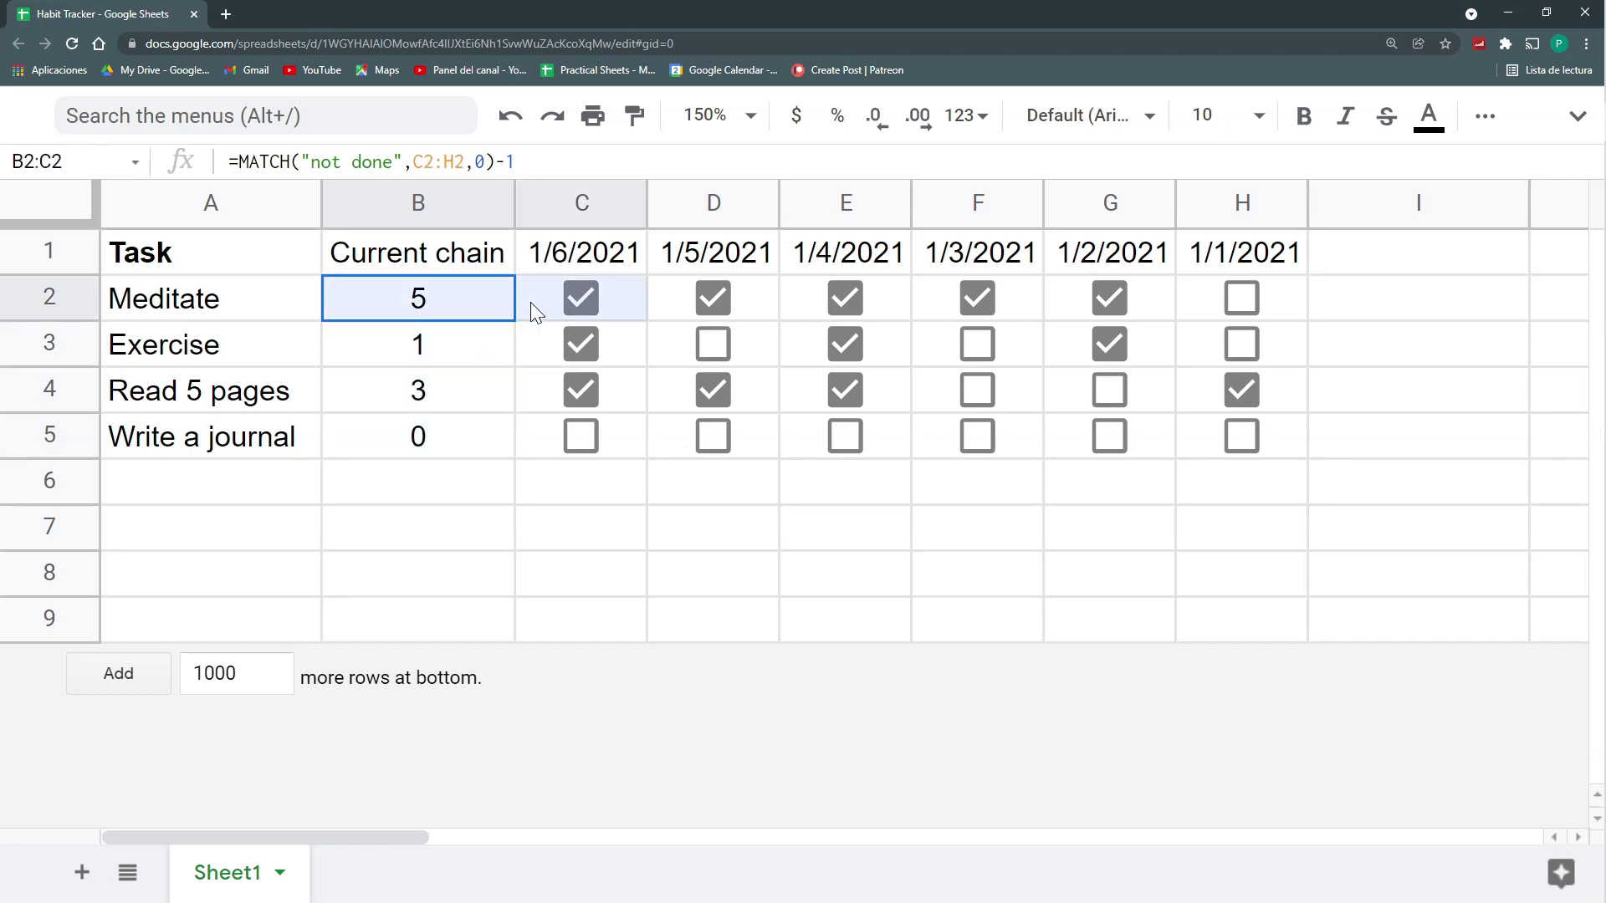
pyautogui.click(500, 344)
pyautogui.click(499, 390)
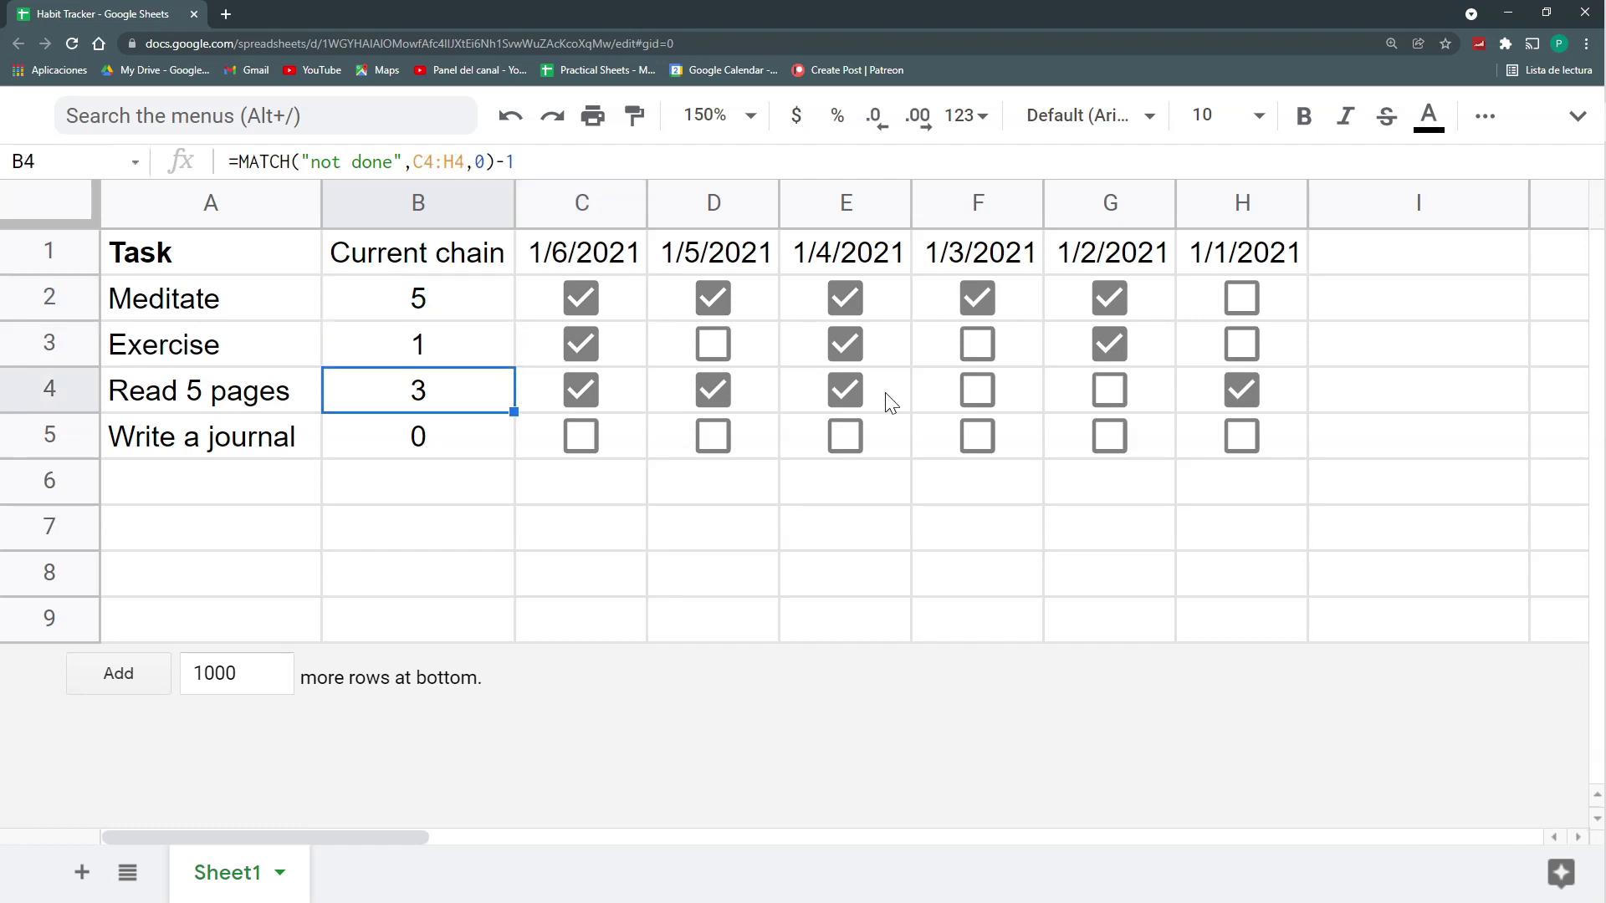
pyautogui.click(471, 455)
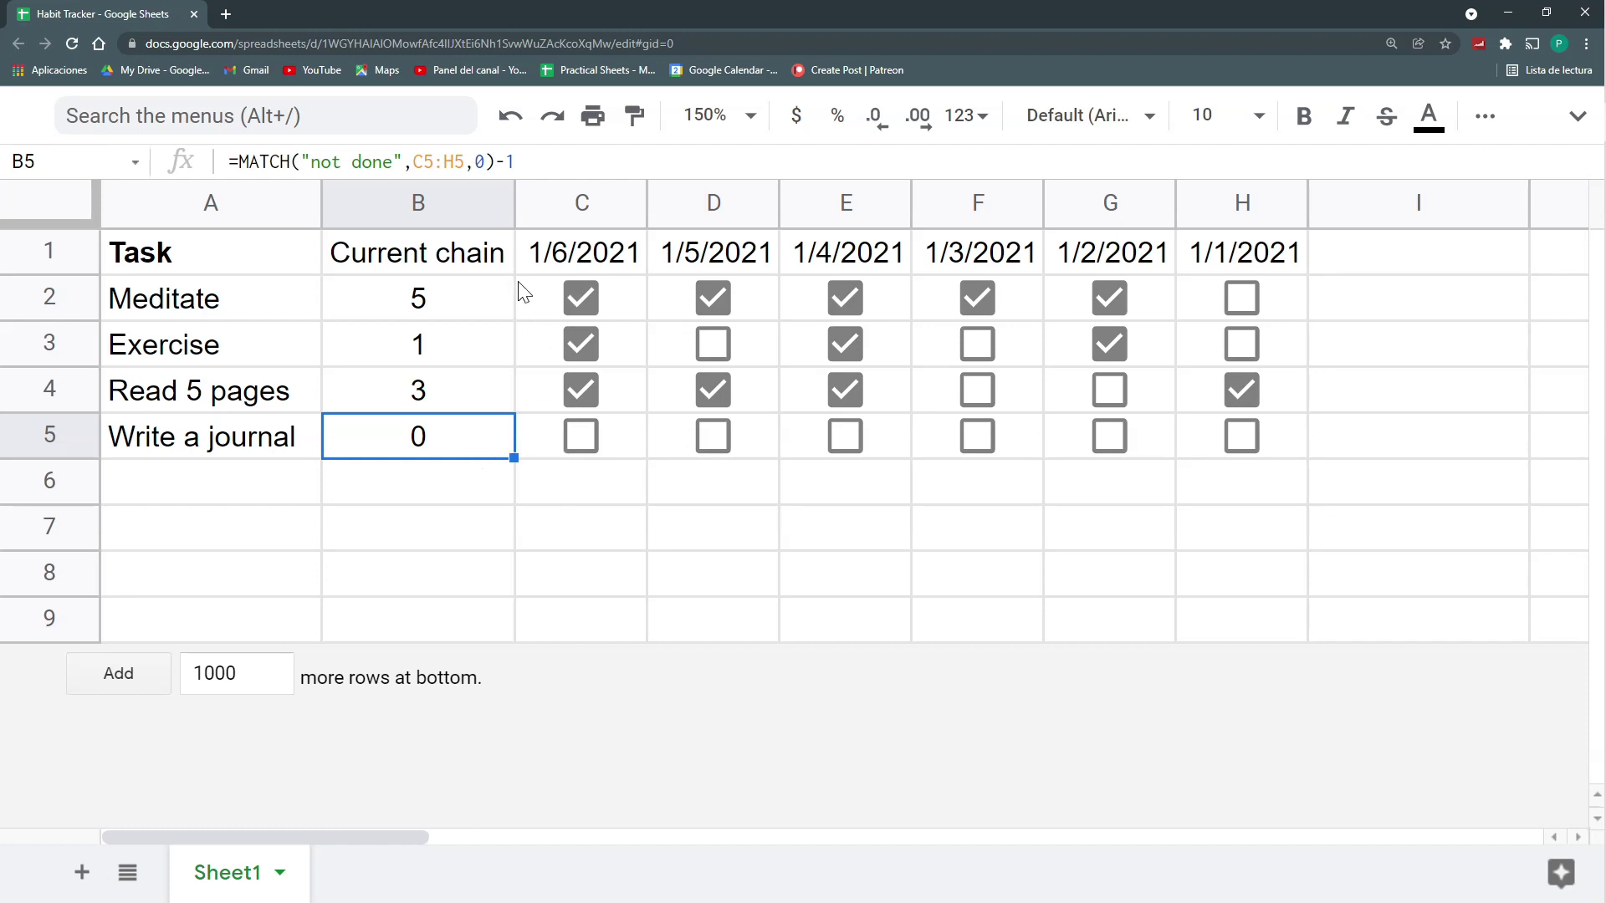
pyautogui.click(542, 447)
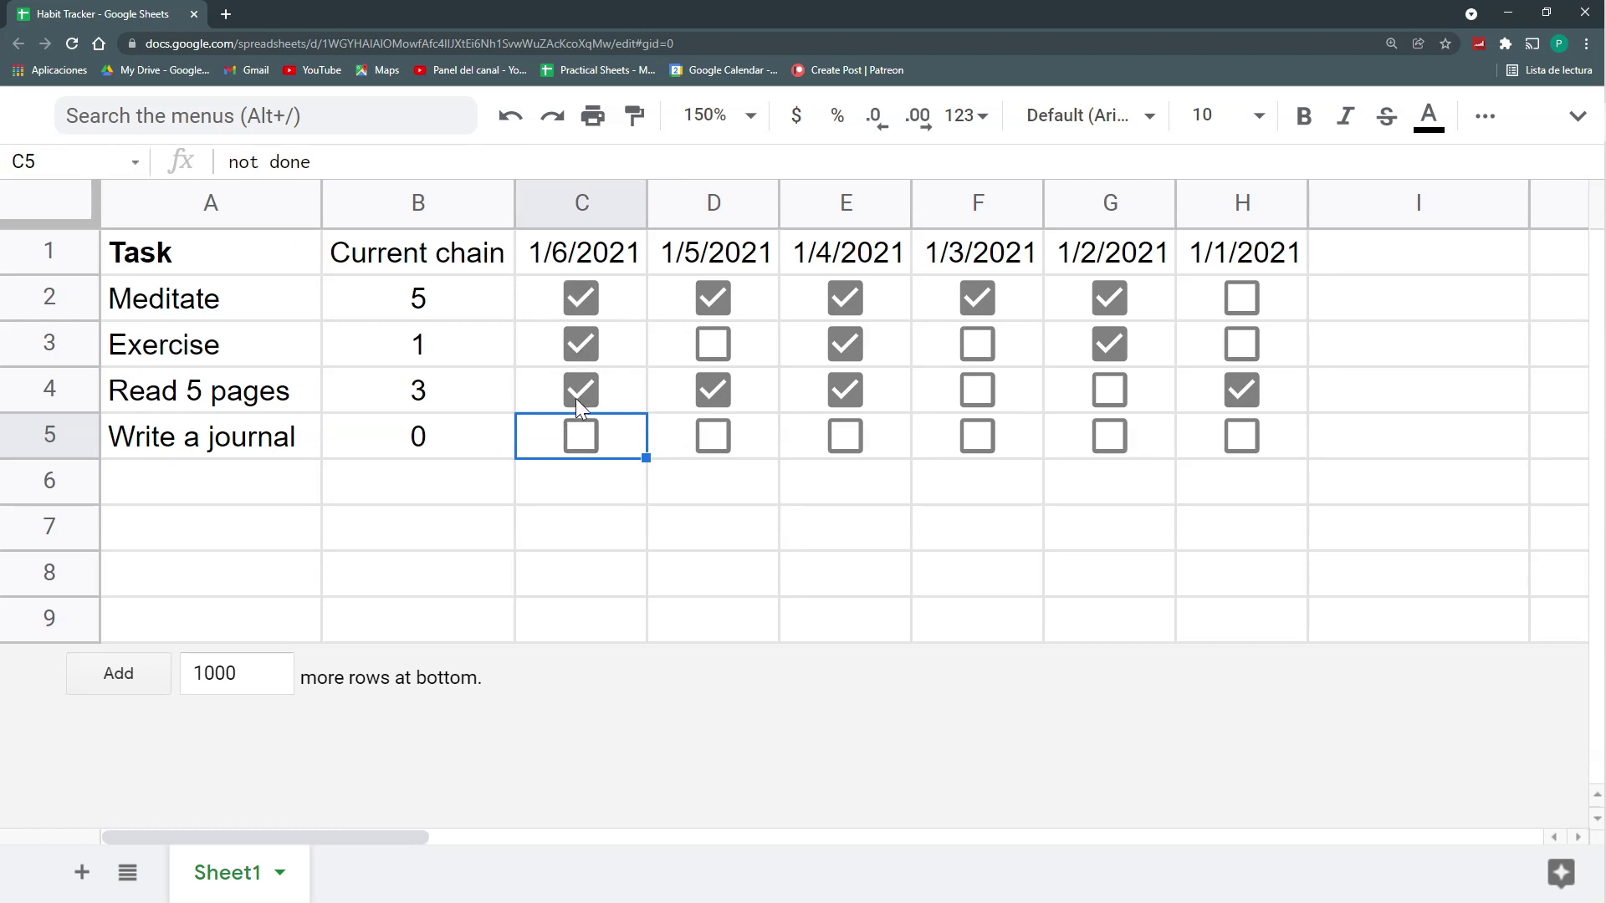
pyautogui.moveTo(621, 303); pyautogui.dragTo(624, 421)
pyautogui.click(535, 435)
pyautogui.moveTo(530, 308); pyautogui.dragTo(543, 428)
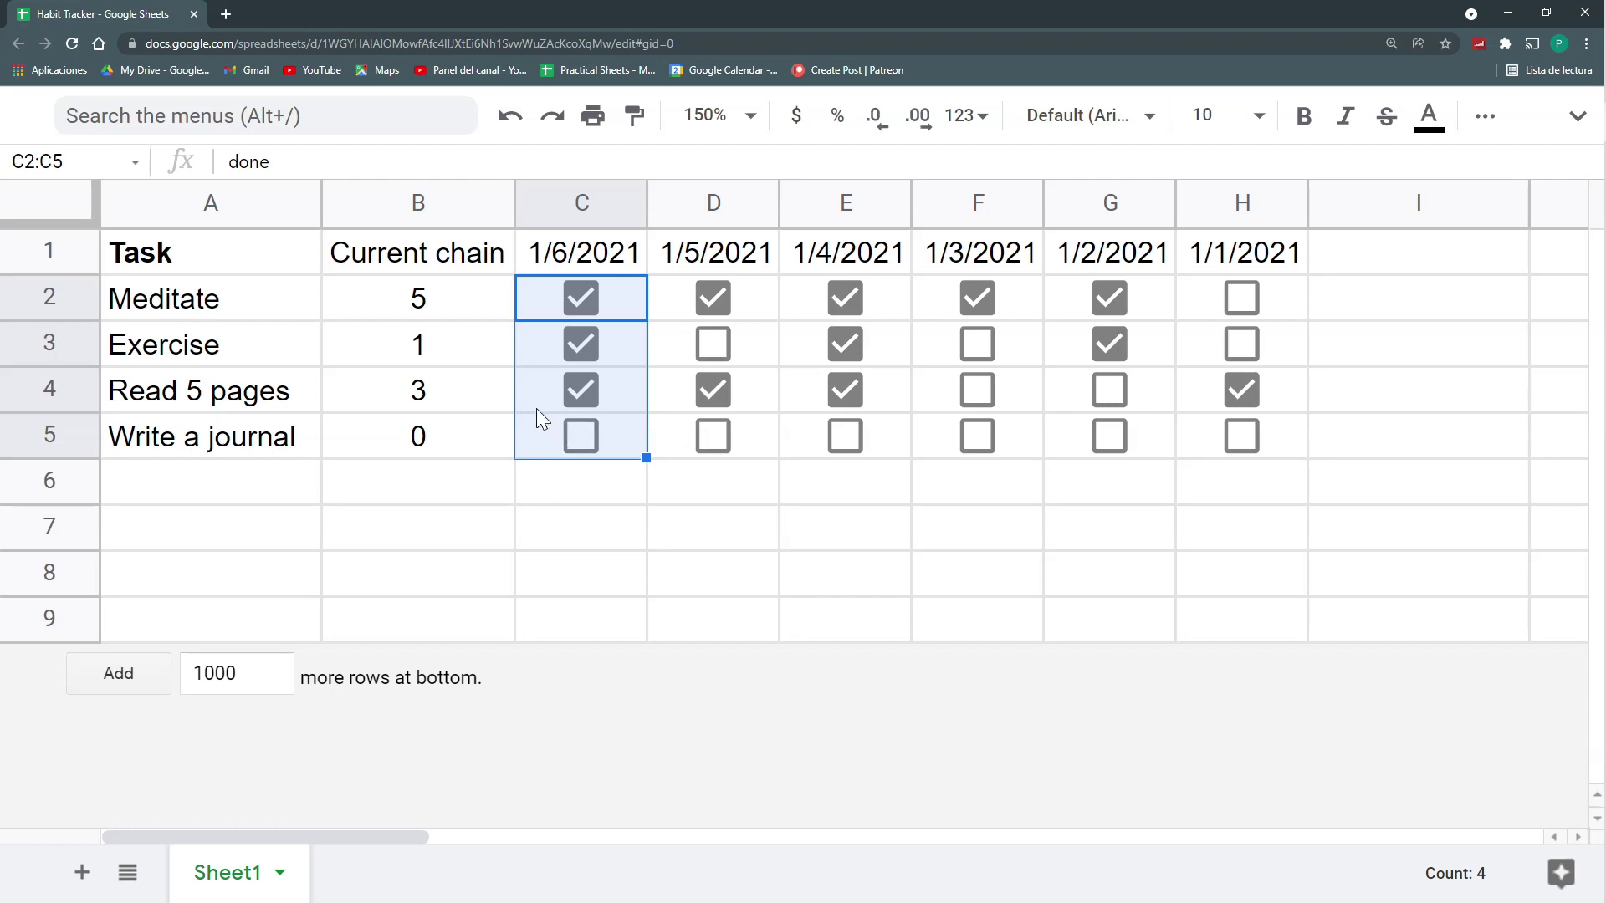
pyautogui.press('Left')
pyautogui.press('Down')
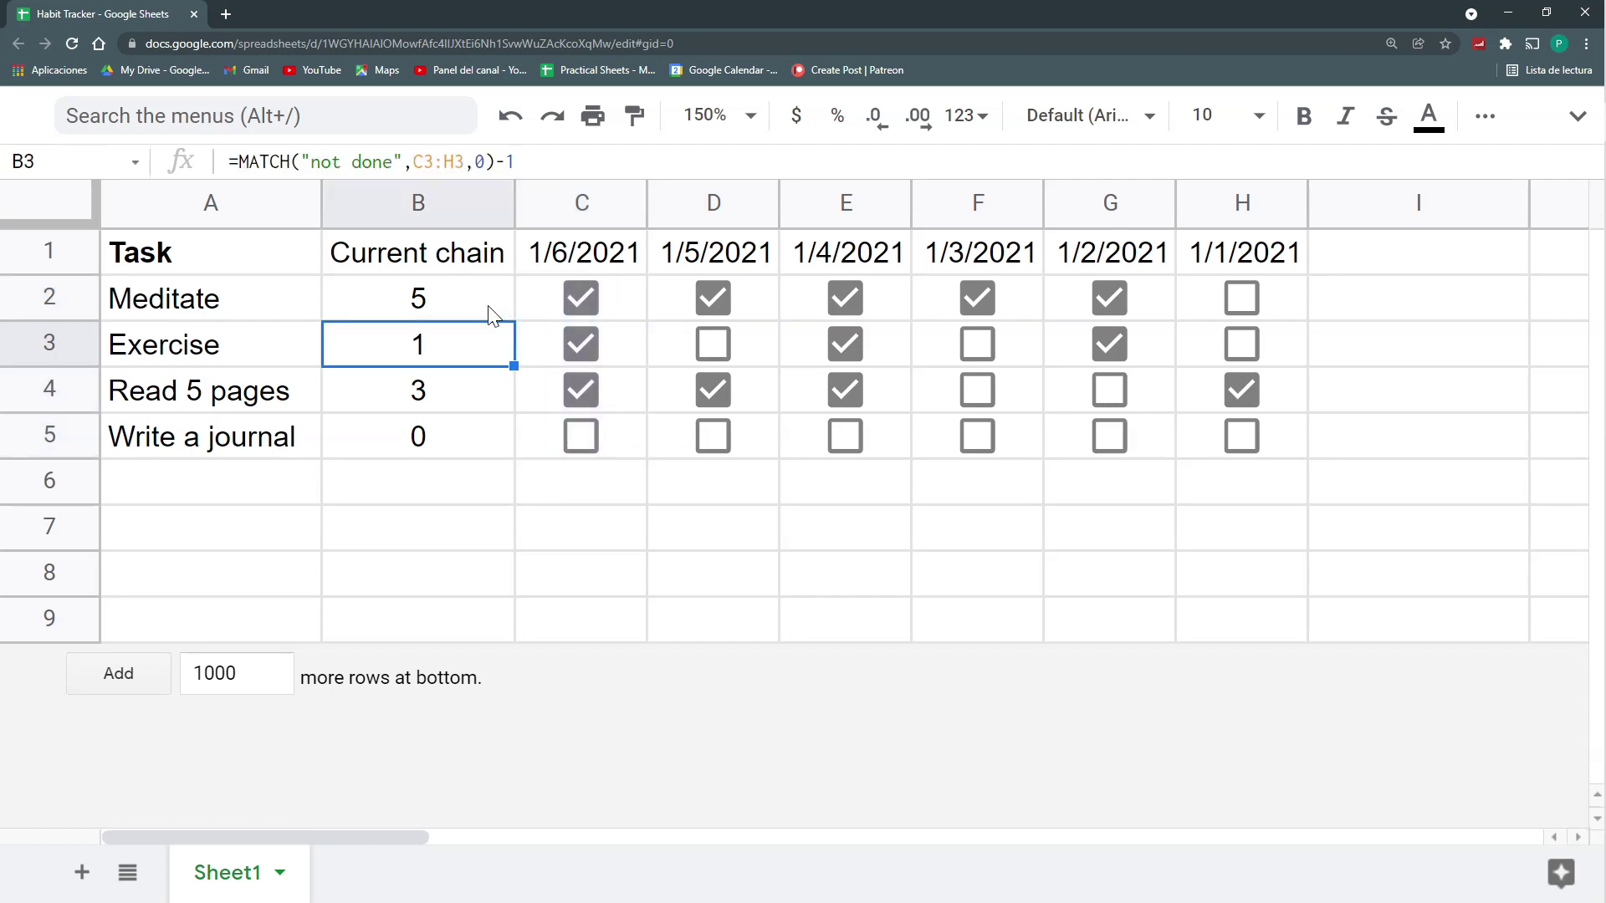
# Step: Insert an empty column left of 1/6/2021 and tick all four tasks in it
pyautogui.click(490, 314)
pyautogui.click(577, 201)
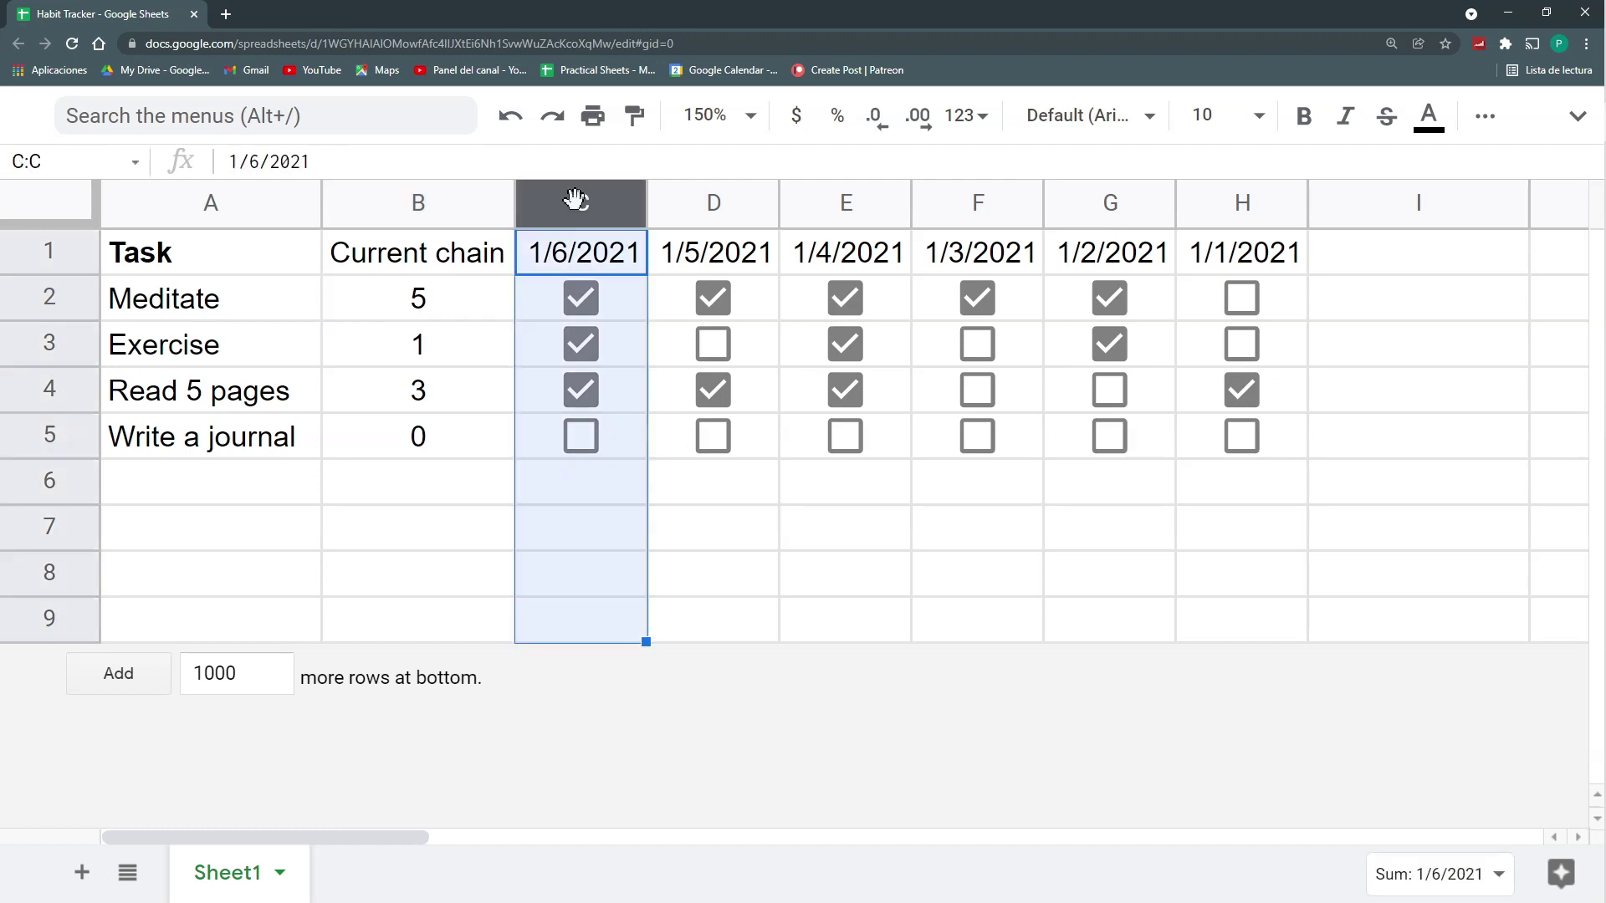
pyautogui.rightClick(576, 199)
pyautogui.click(715, 312)
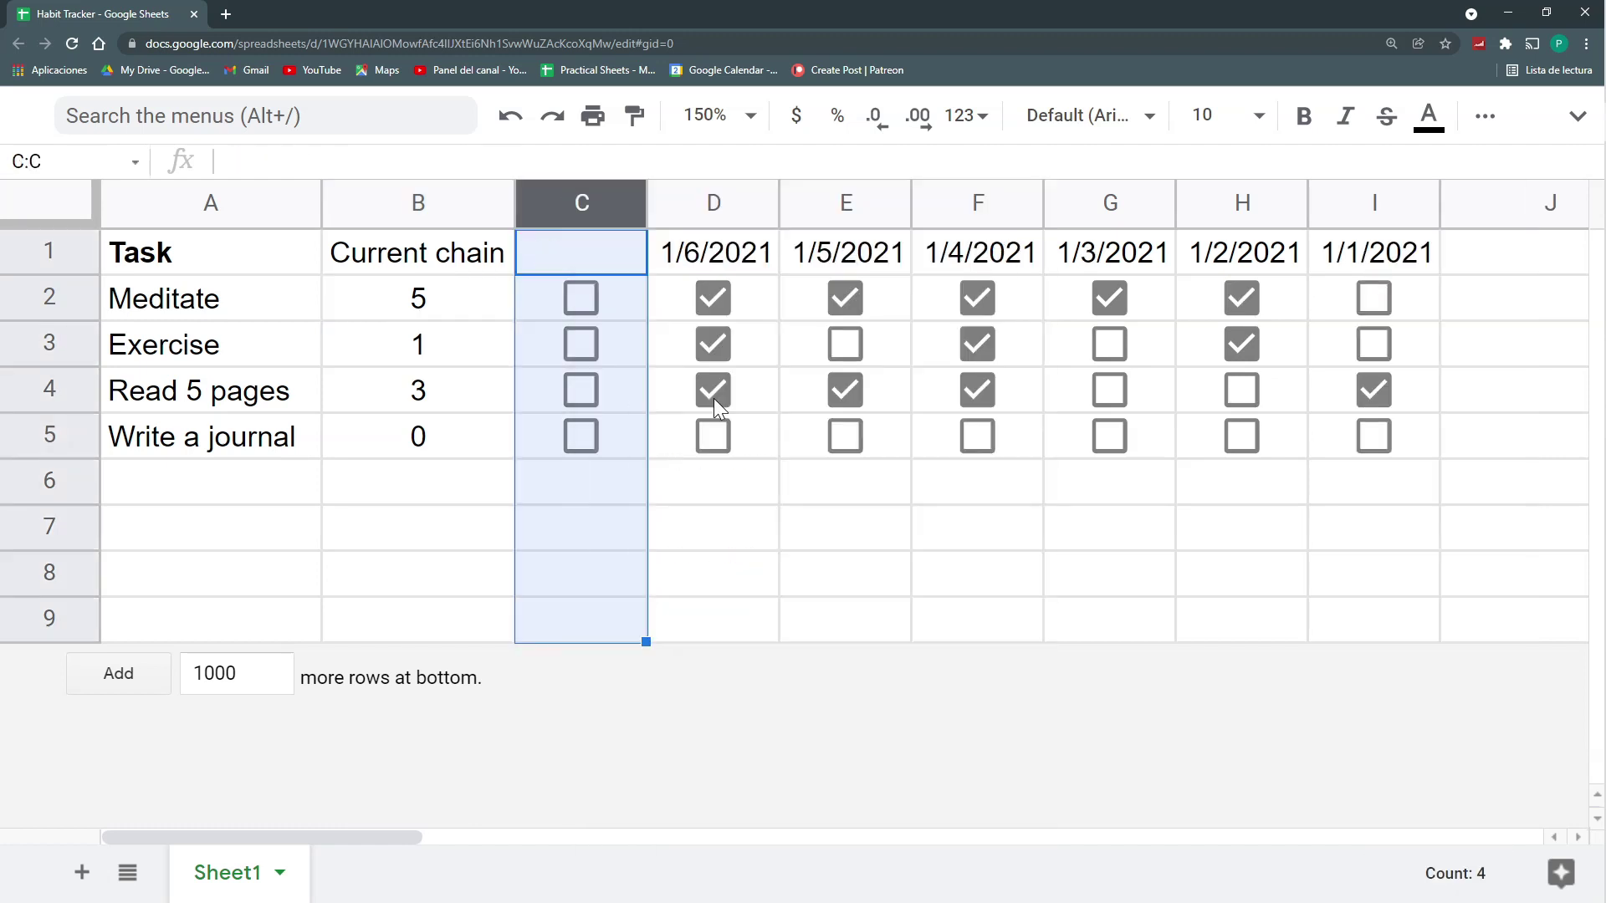
pyautogui.click(579, 297)
pyautogui.click(581, 351)
pyautogui.click(576, 394)
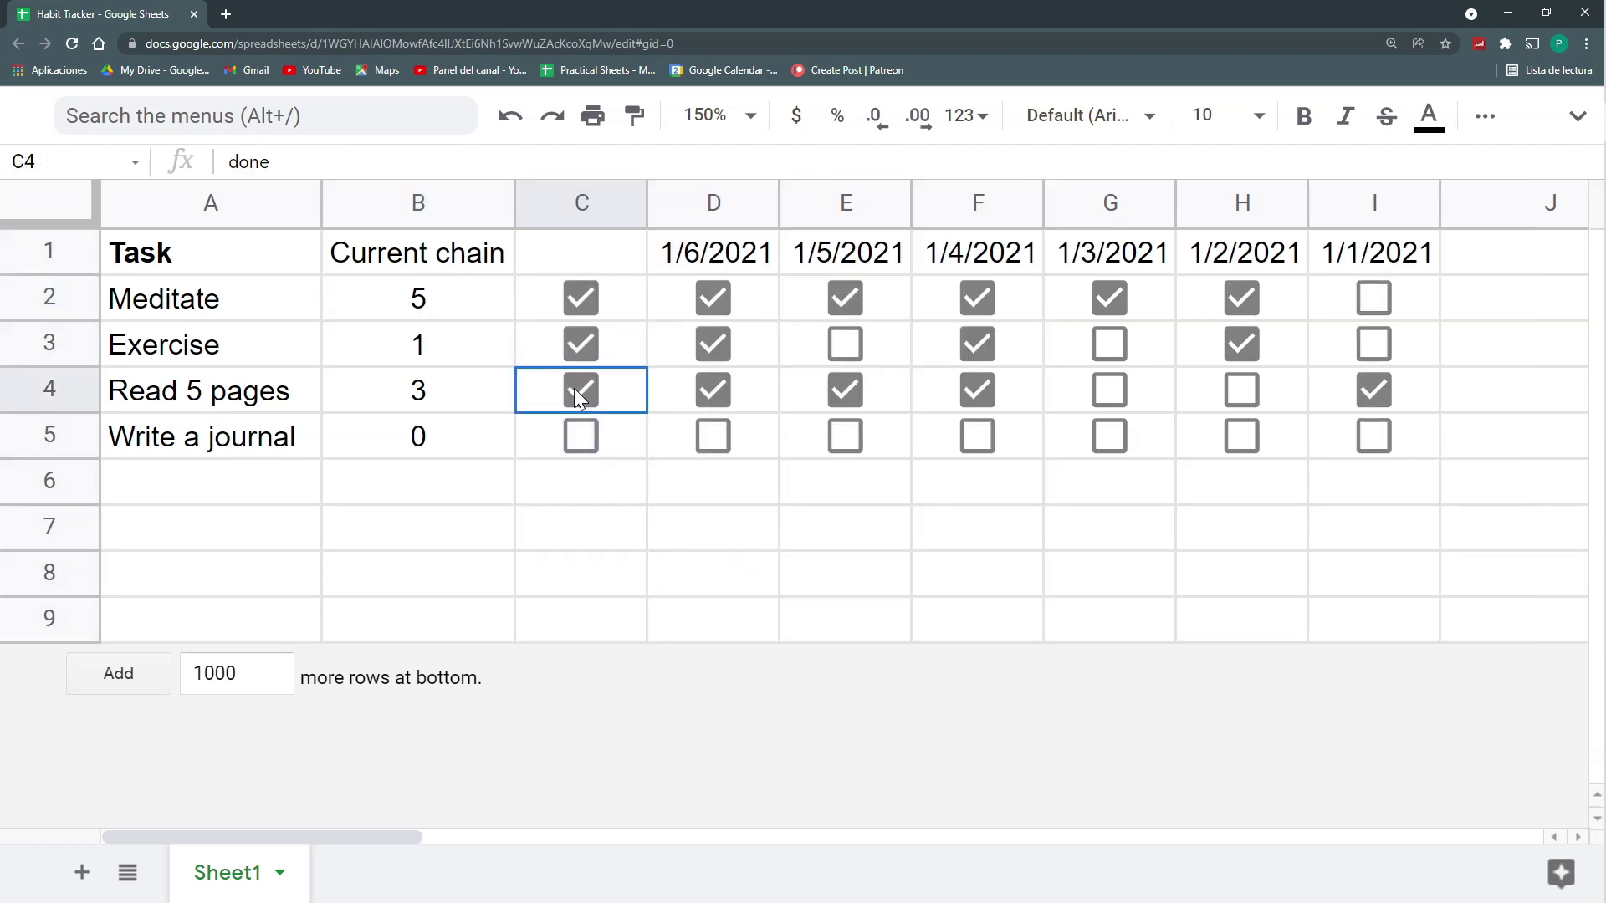
pyautogui.click(580, 436)
# Step: Date the new column 1/7/2021 and untick all four tasks in it
pyautogui.click(659, 266)
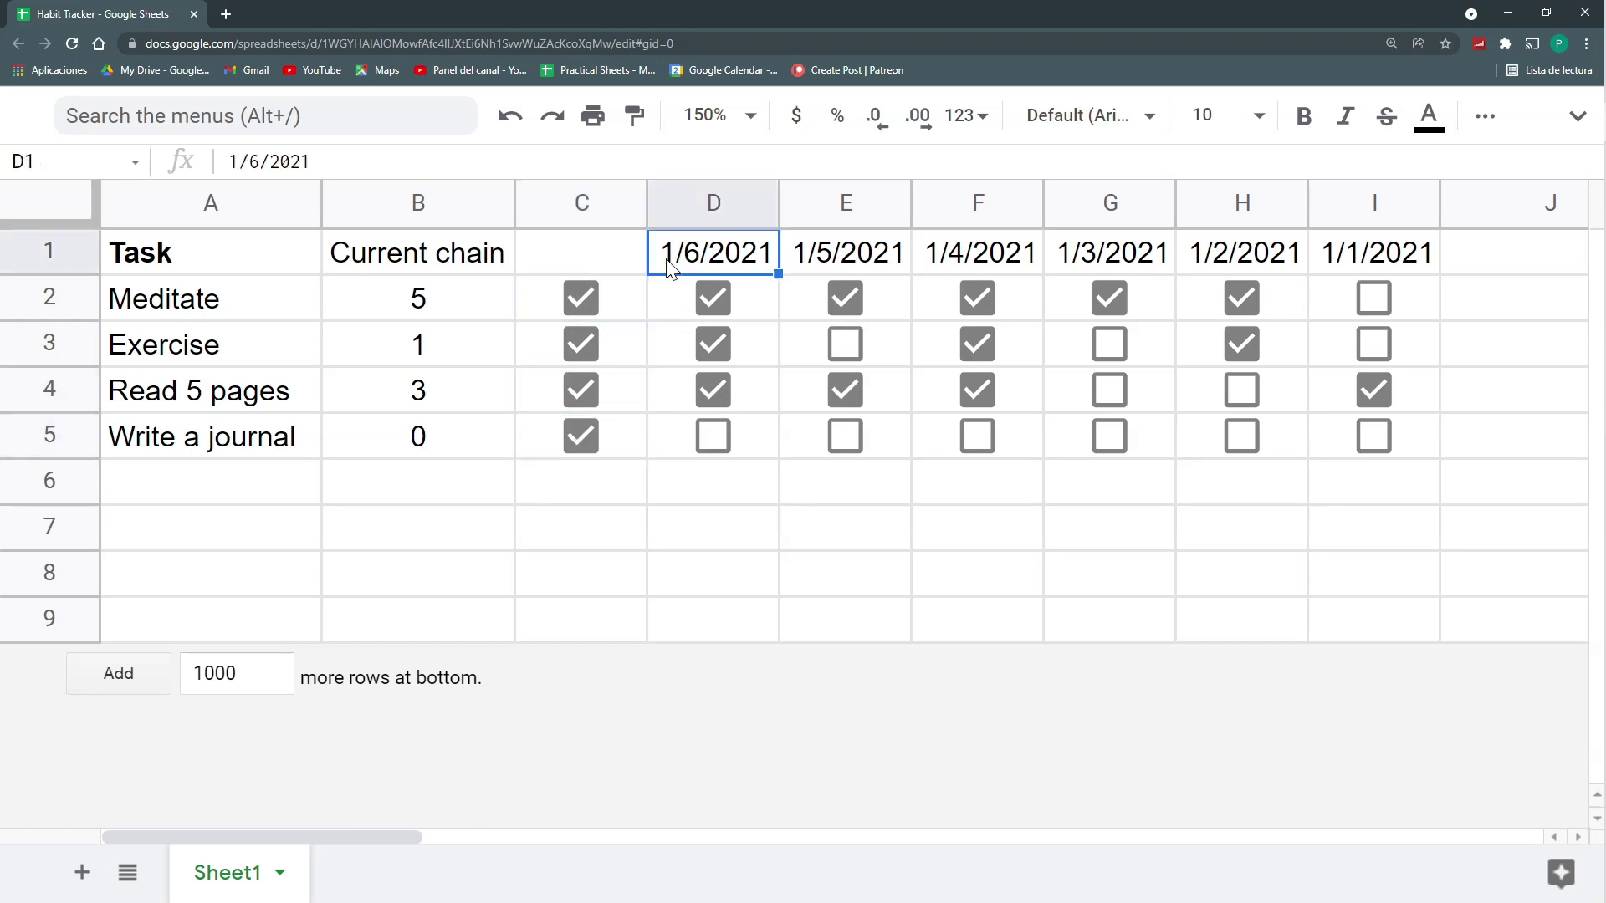
pyautogui.click(577, 259)
pyautogui.hotkey('ctrl', ';')
pyautogui.press('Return')
pyautogui.click(580, 298)
pyautogui.click(581, 343)
pyautogui.click(581, 390)
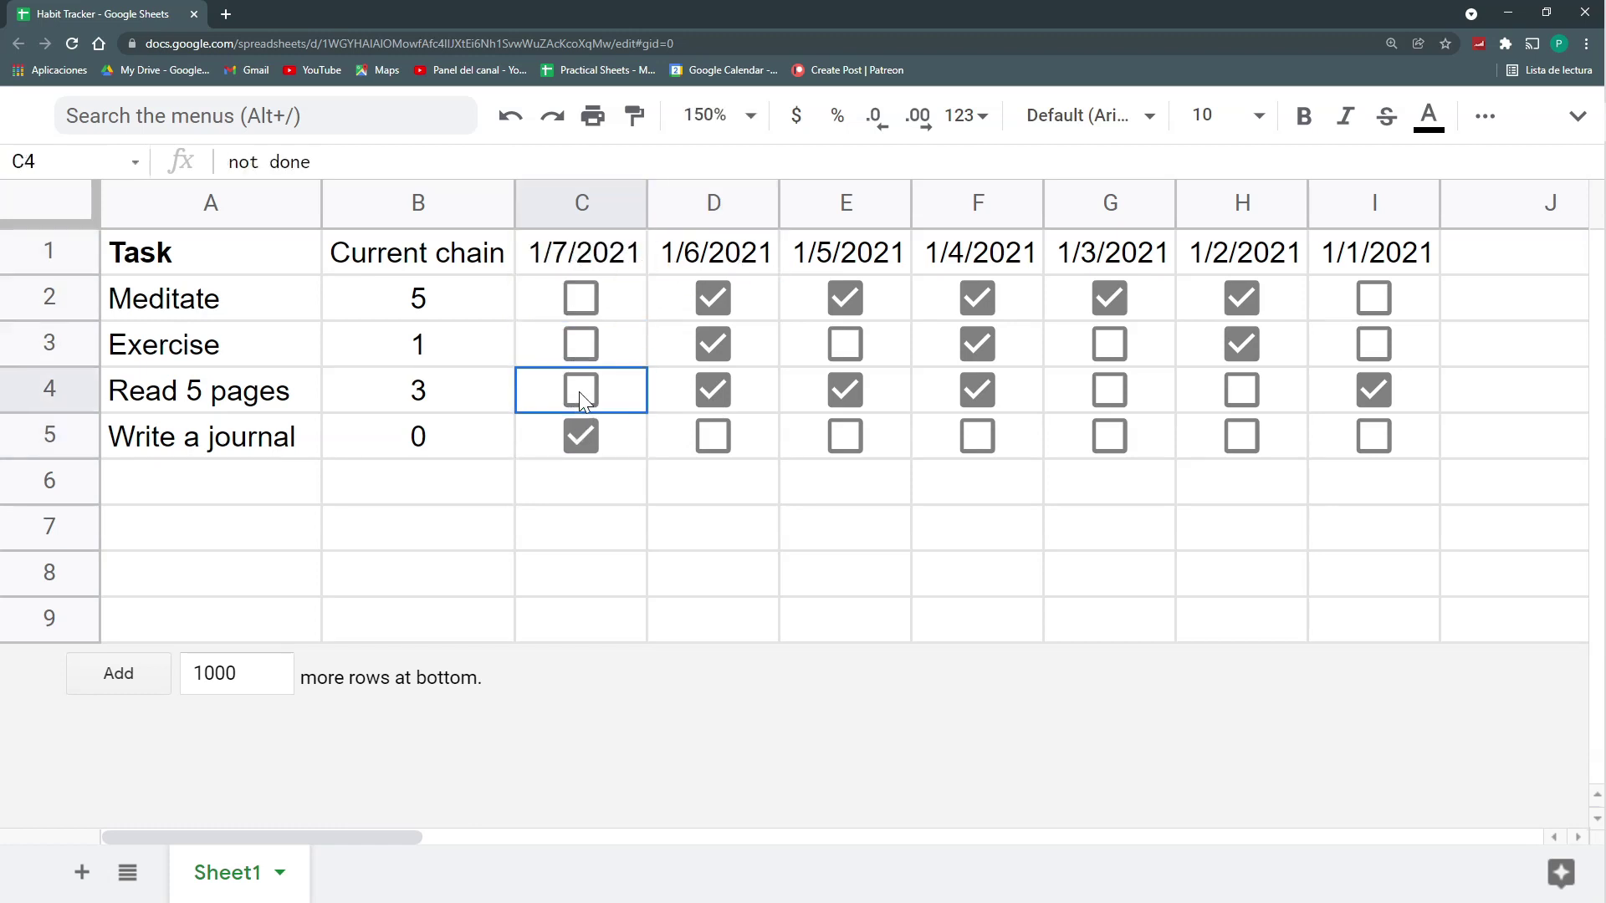
pyautogui.click(581, 431)
# Step: Compare the chain values with the older date block and inspect the formula ranges
pyautogui.moveTo(481, 301); pyautogui.dragTo(471, 425)
pyautogui.moveTo(686, 306); pyautogui.dragTo(1367, 435)
pyautogui.click(464, 318)
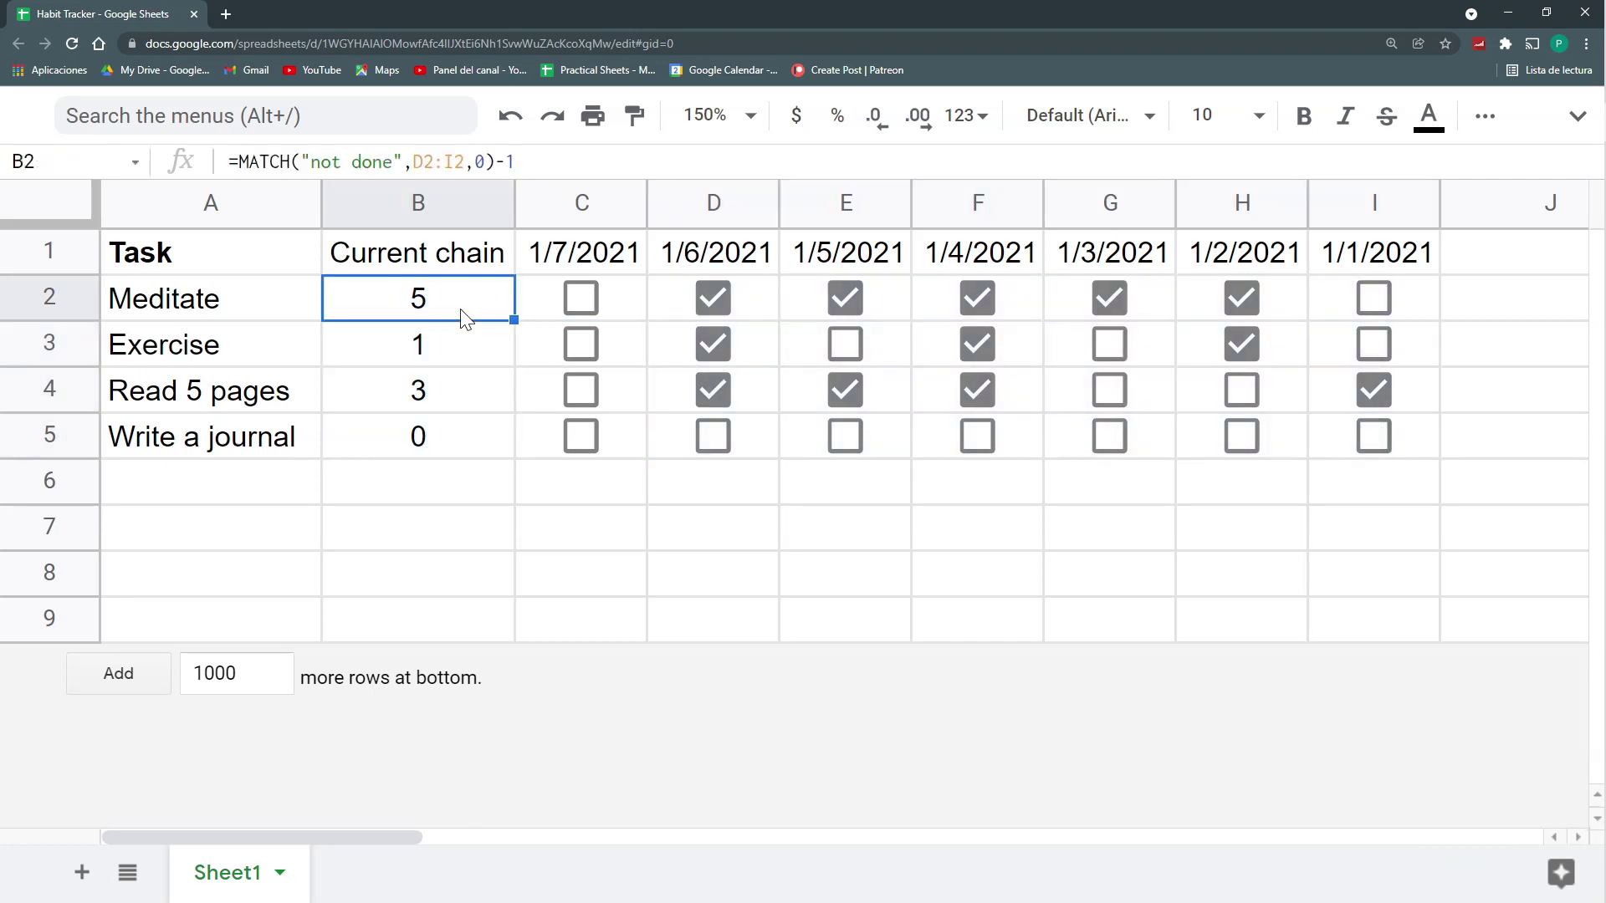
pyautogui.press('Down')
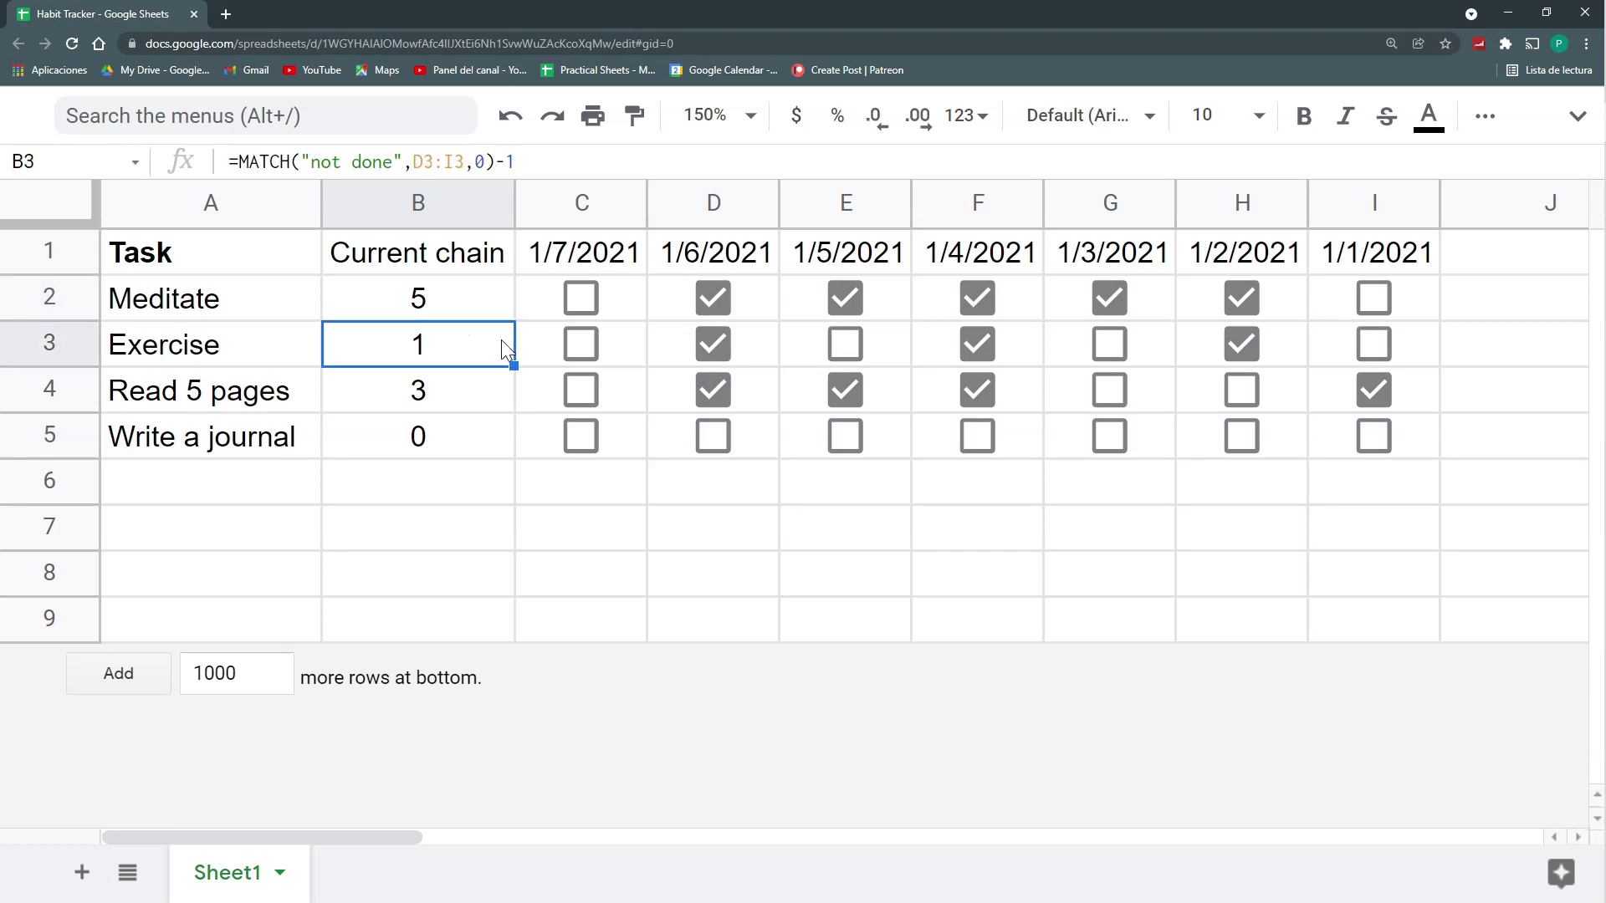
# Step: Tick Meditate for 1/7/2021 and change B2's range to start at an anchored $C
pyautogui.click(572, 300)
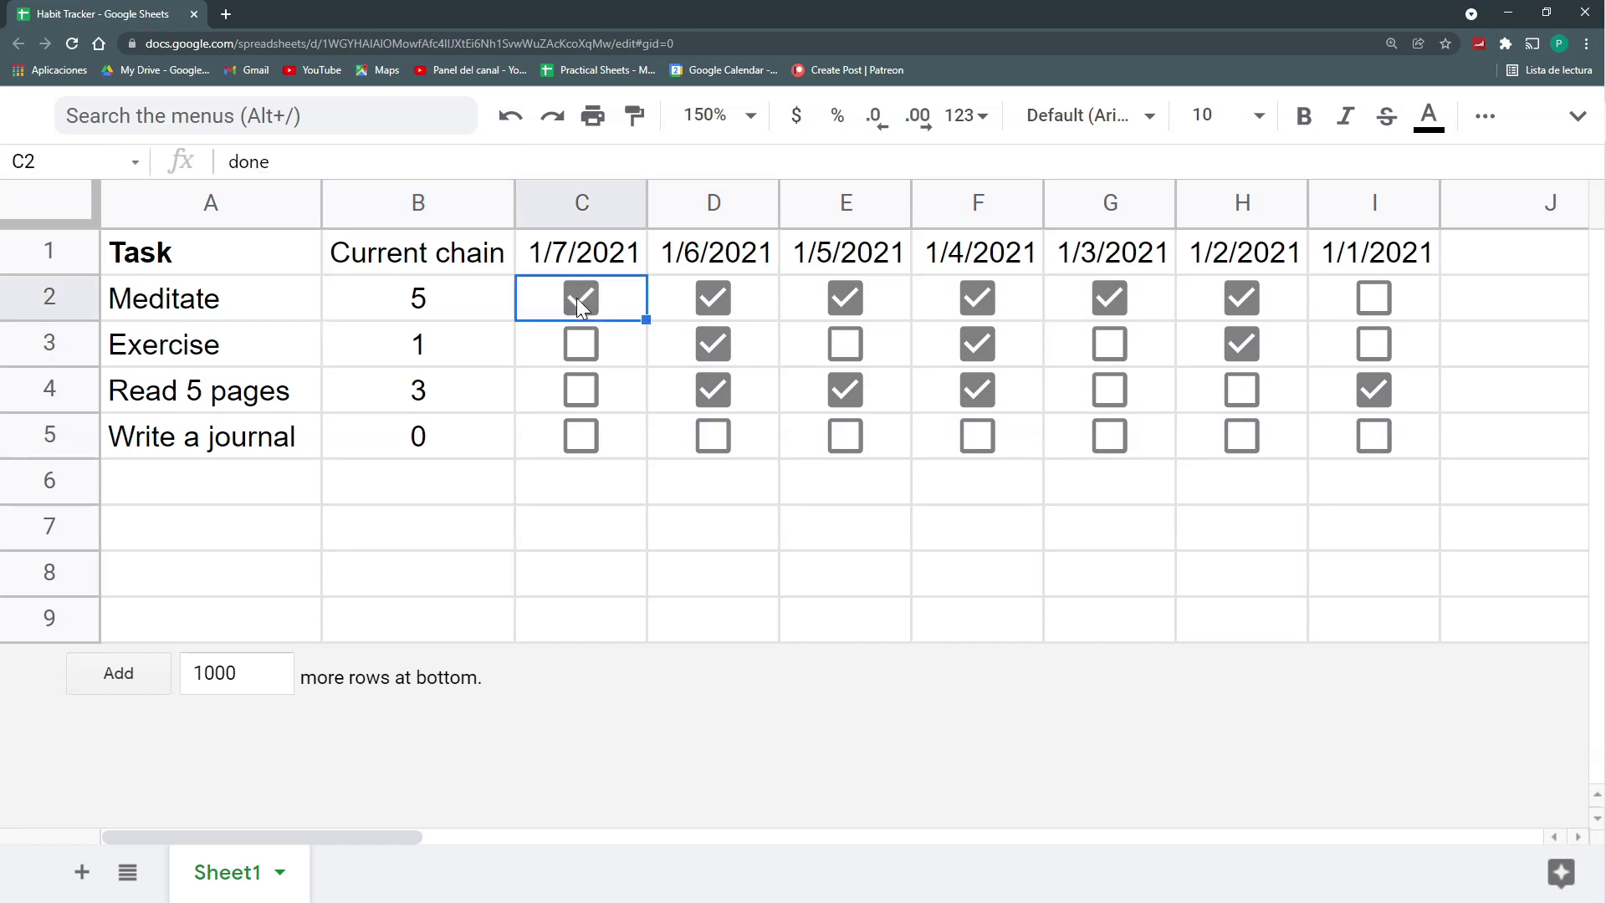
pyautogui.press('Left')
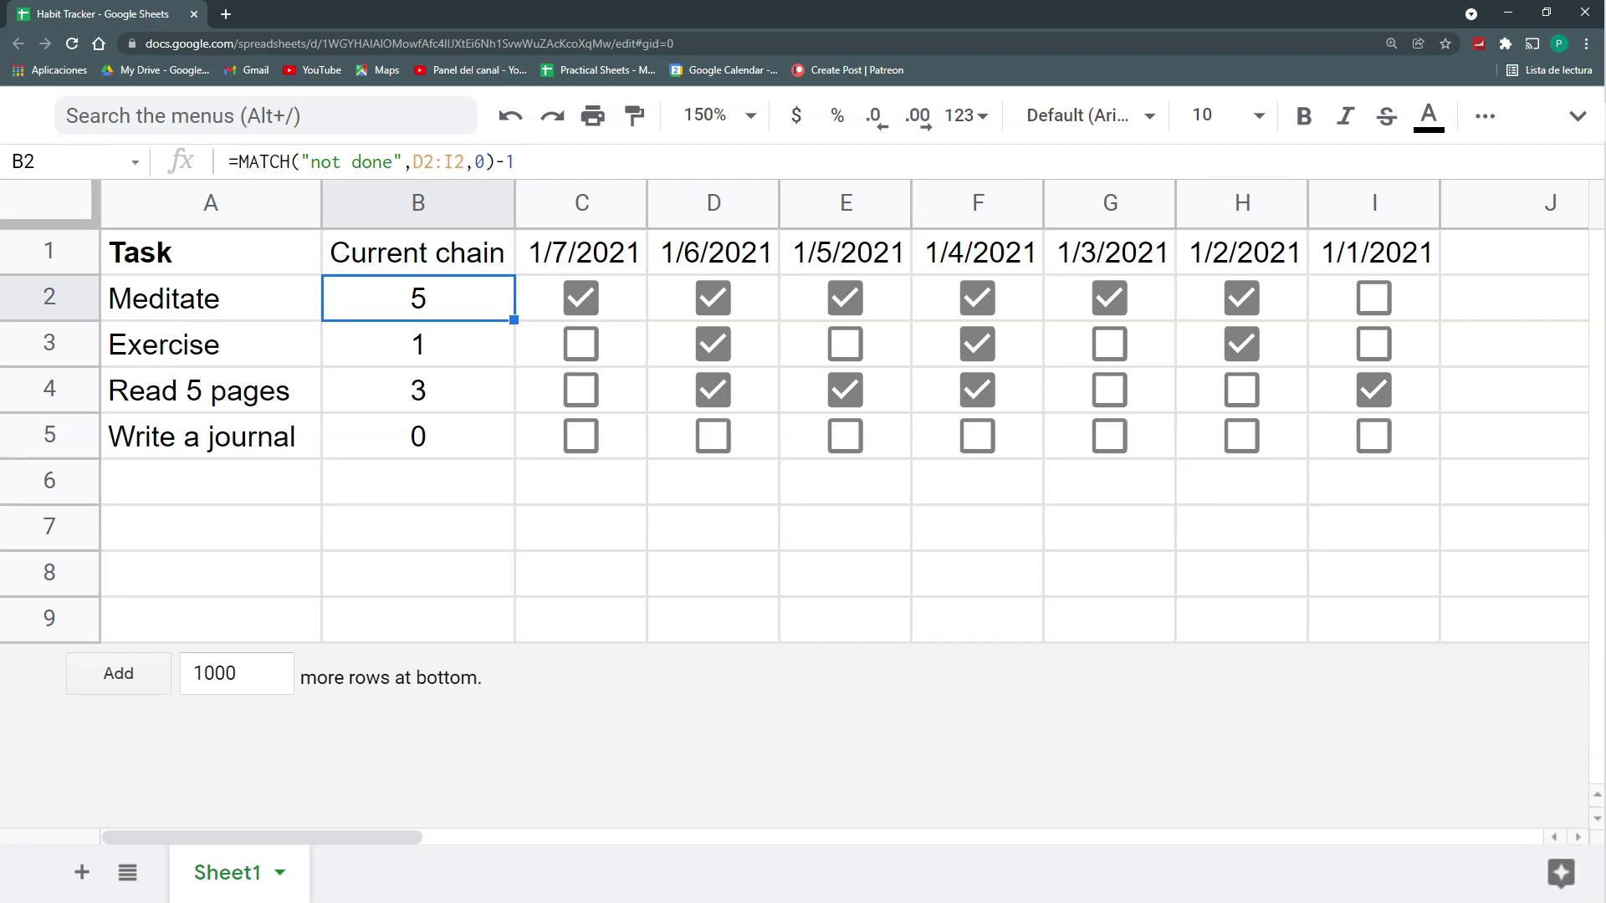
pyautogui.press('Return')
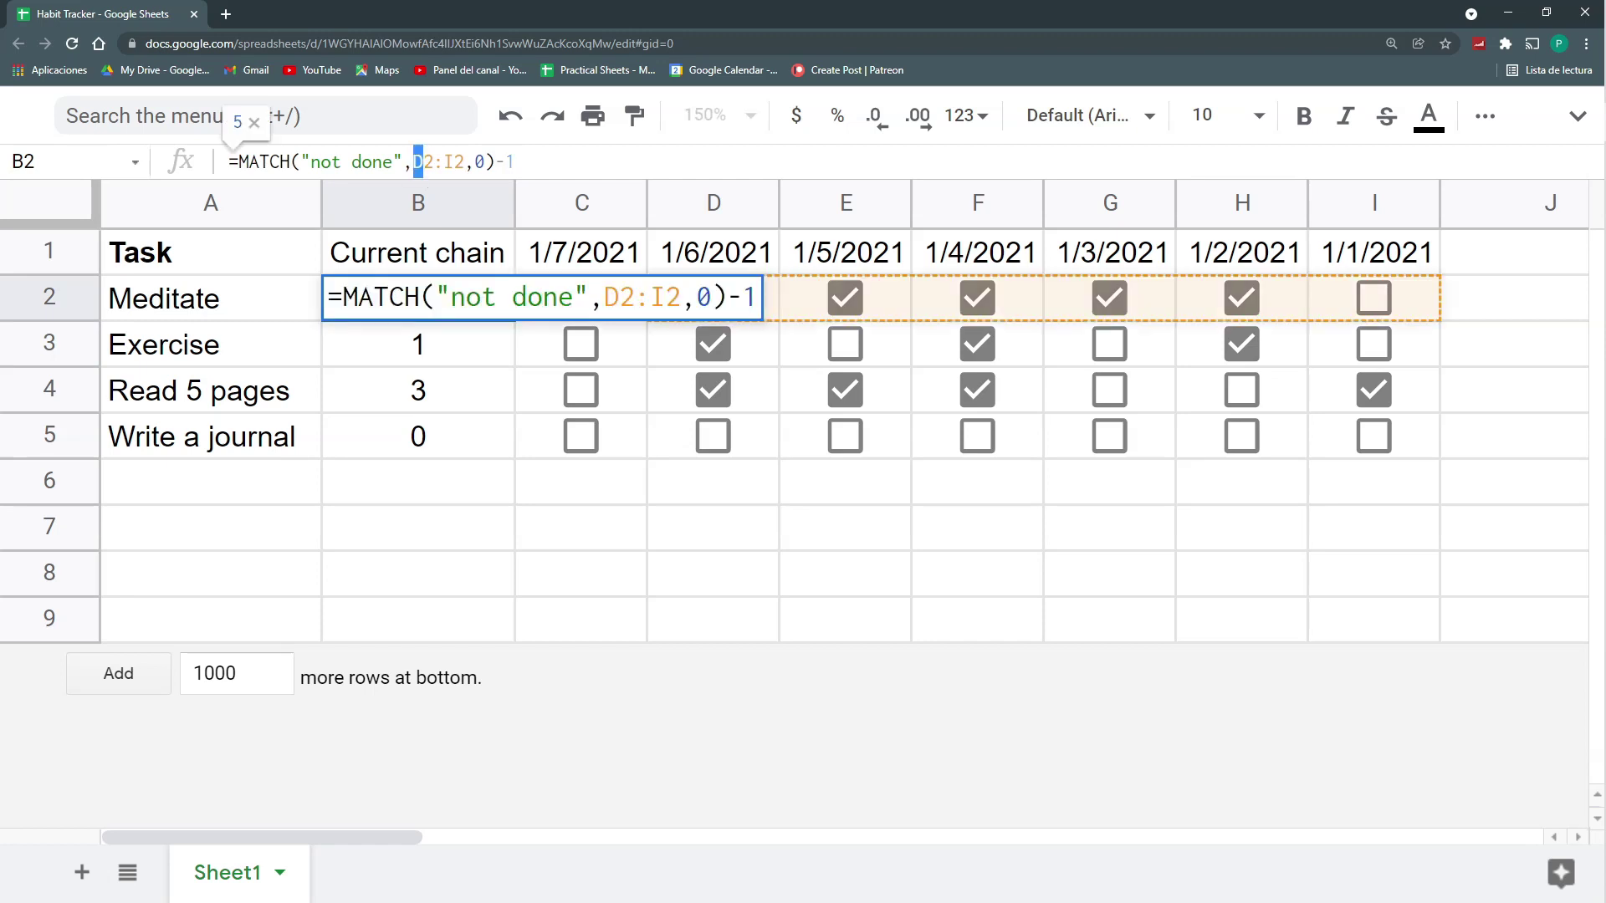
pyautogui.click(420, 161)
pyautogui.press('BackSpace')
pyautogui.write('C')
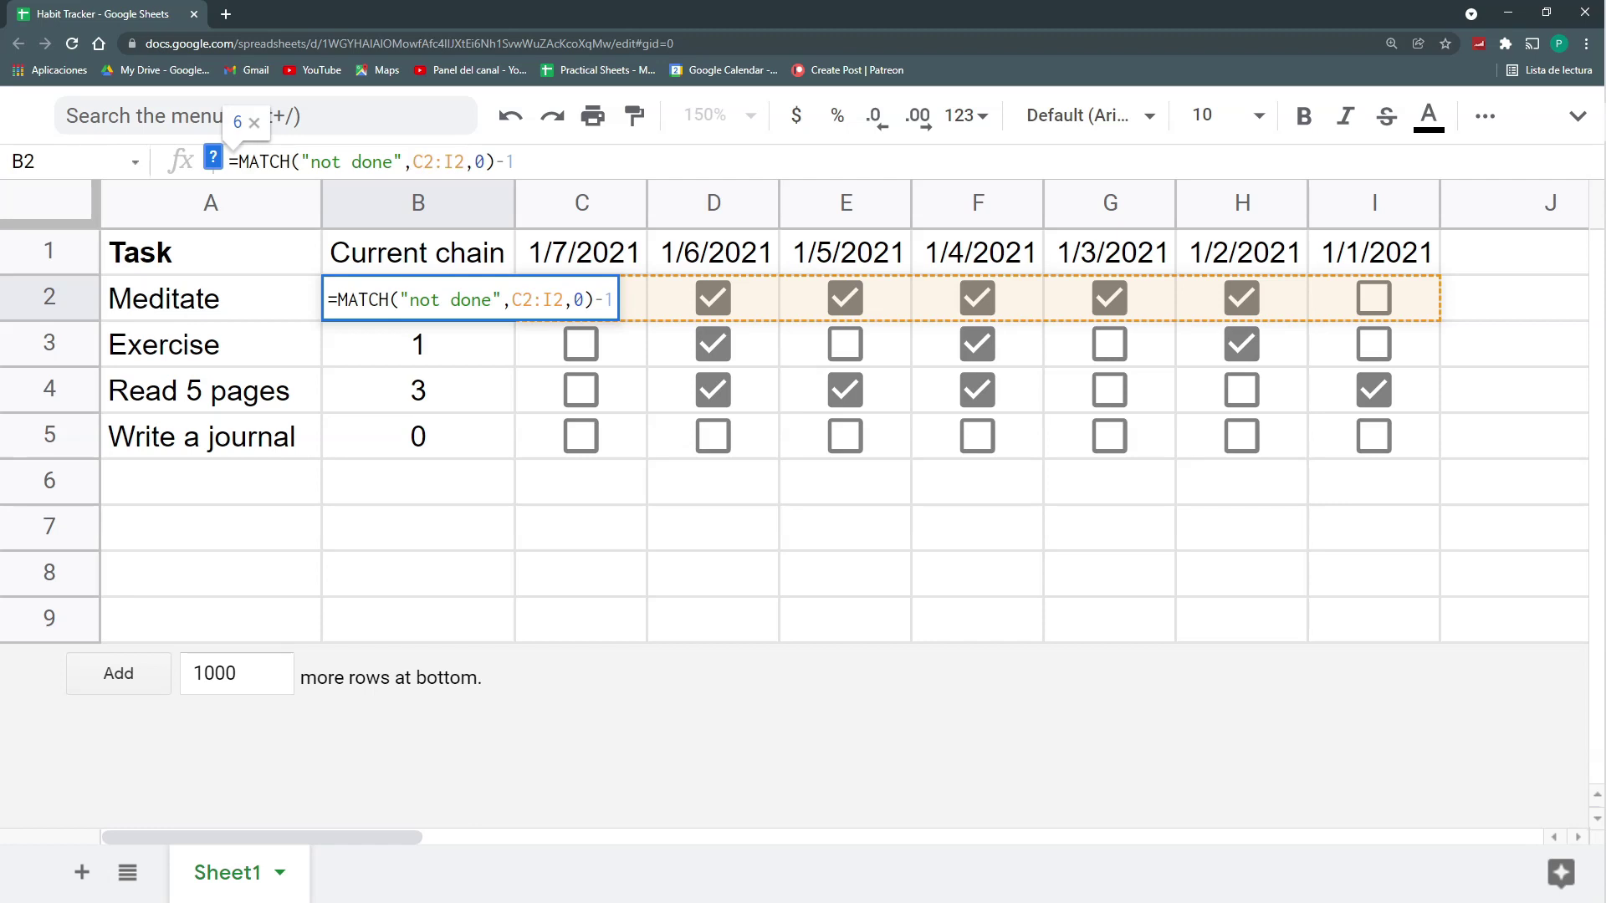
pyautogui.click(511, 299)
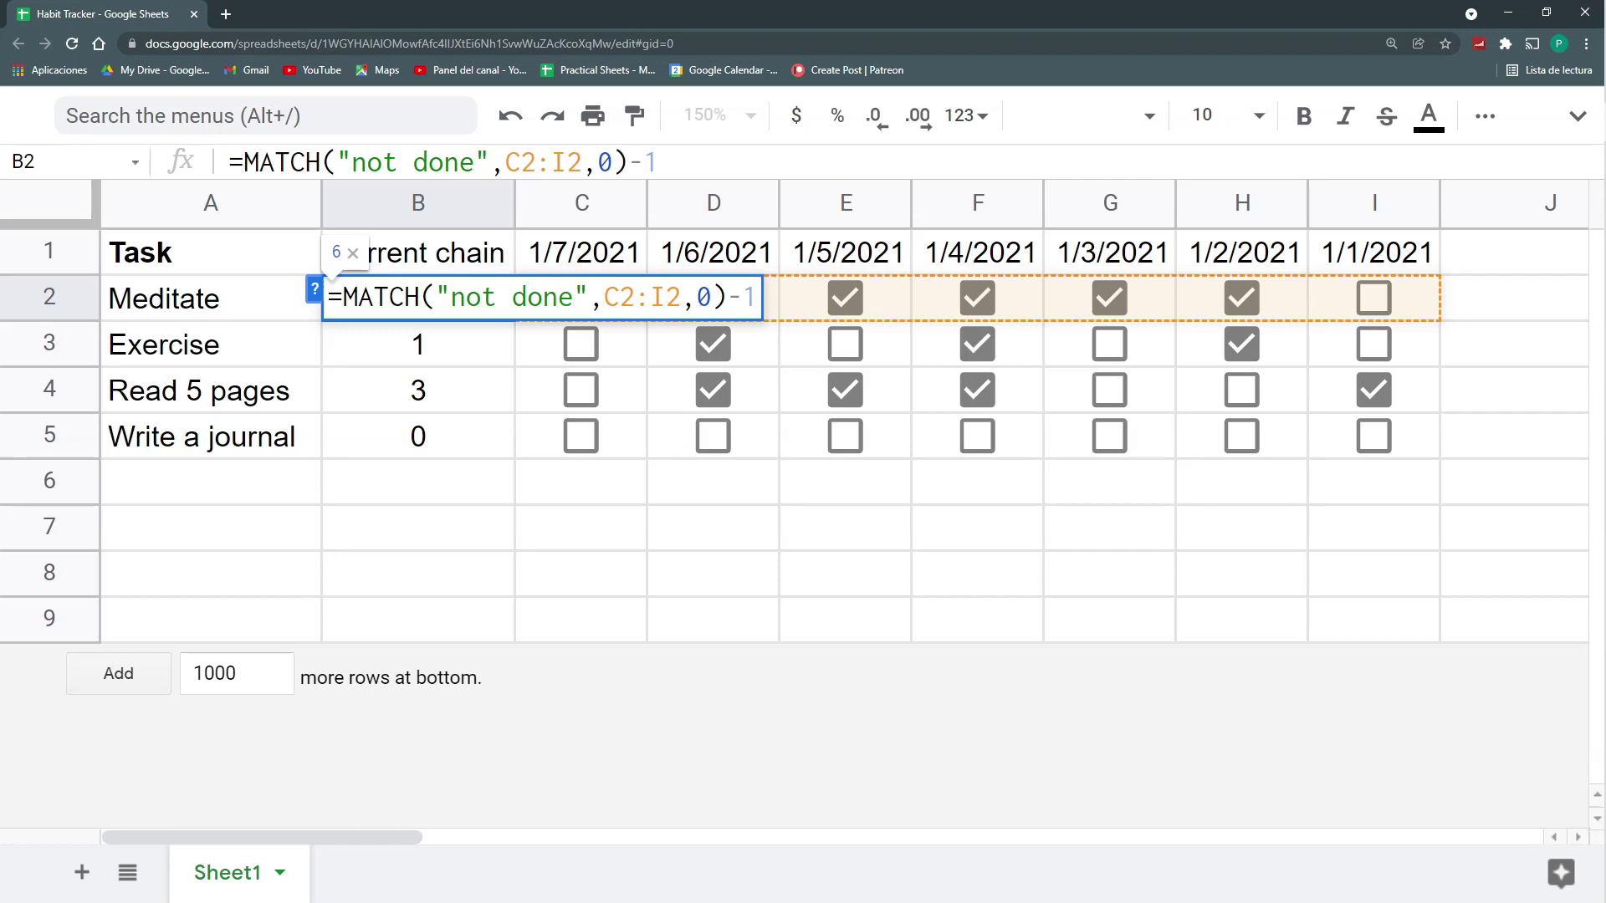
pyautogui.write('$')
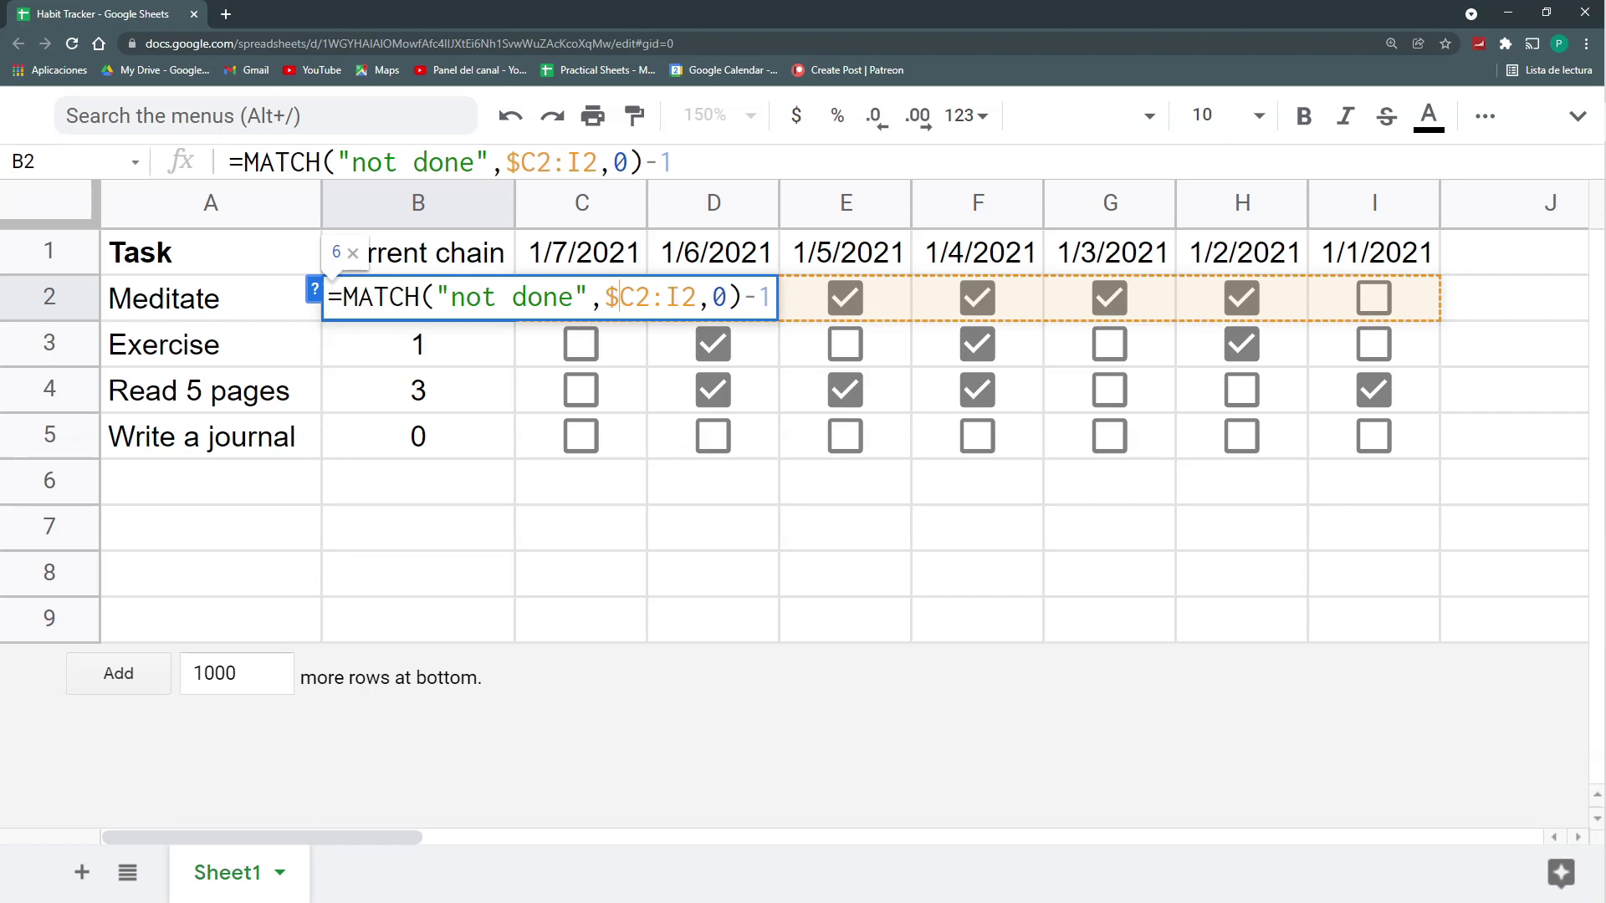
pyautogui.press('Return')
# Step: Insert an empty column before the dates, undo it, and confirm B2's range reads D2:I2
pyautogui.click(452, 301)
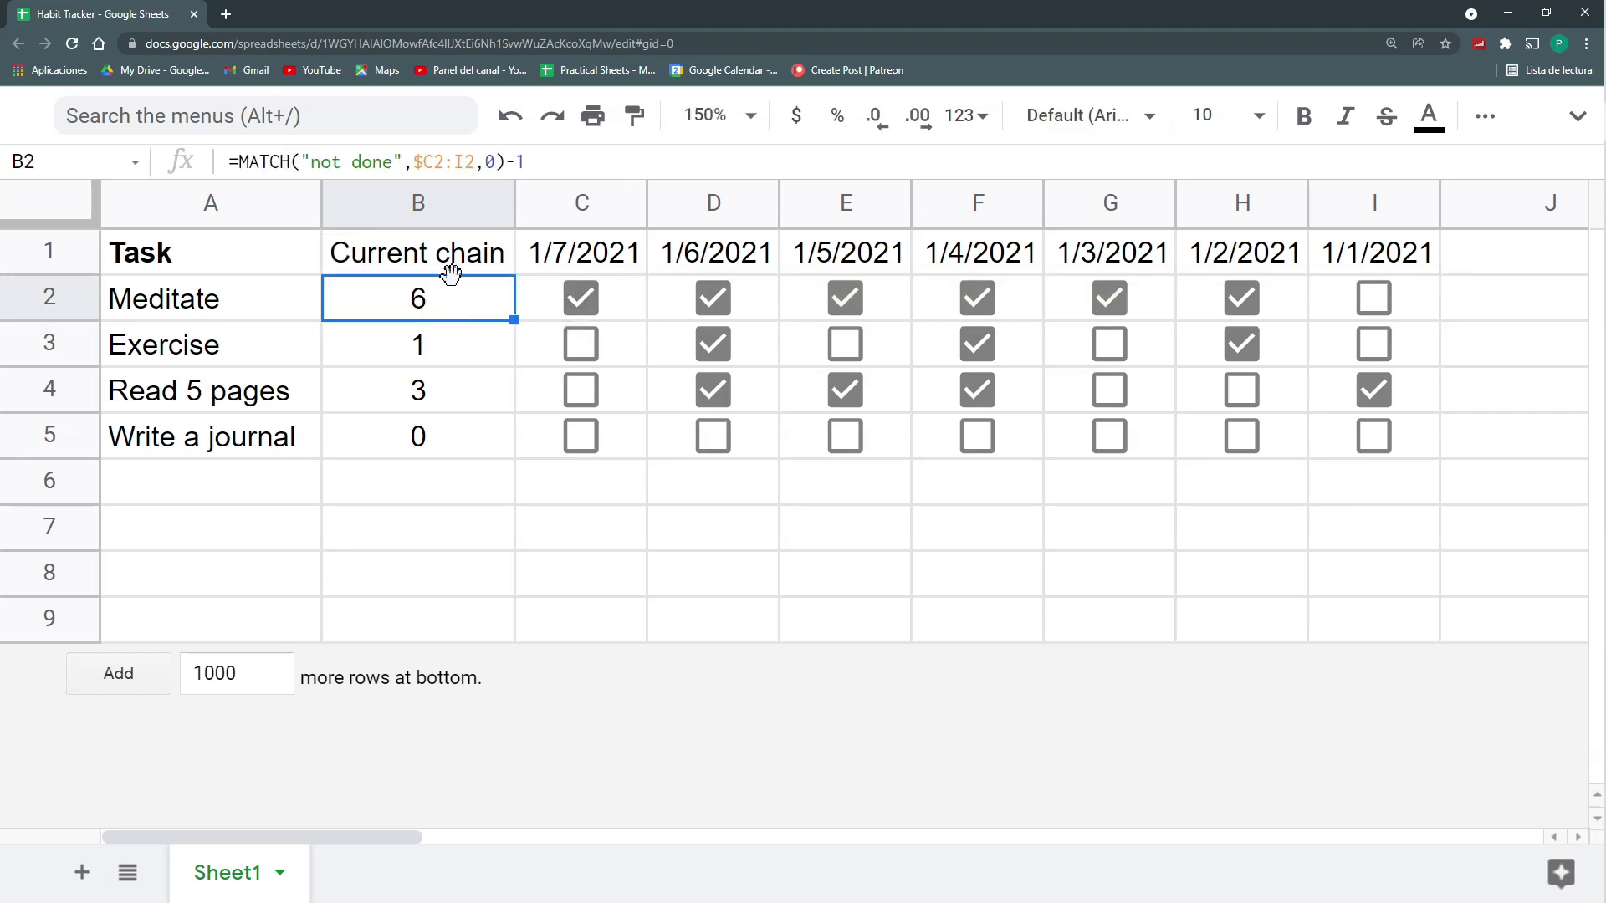
pyautogui.click(568, 199)
pyautogui.rightClick(567, 197)
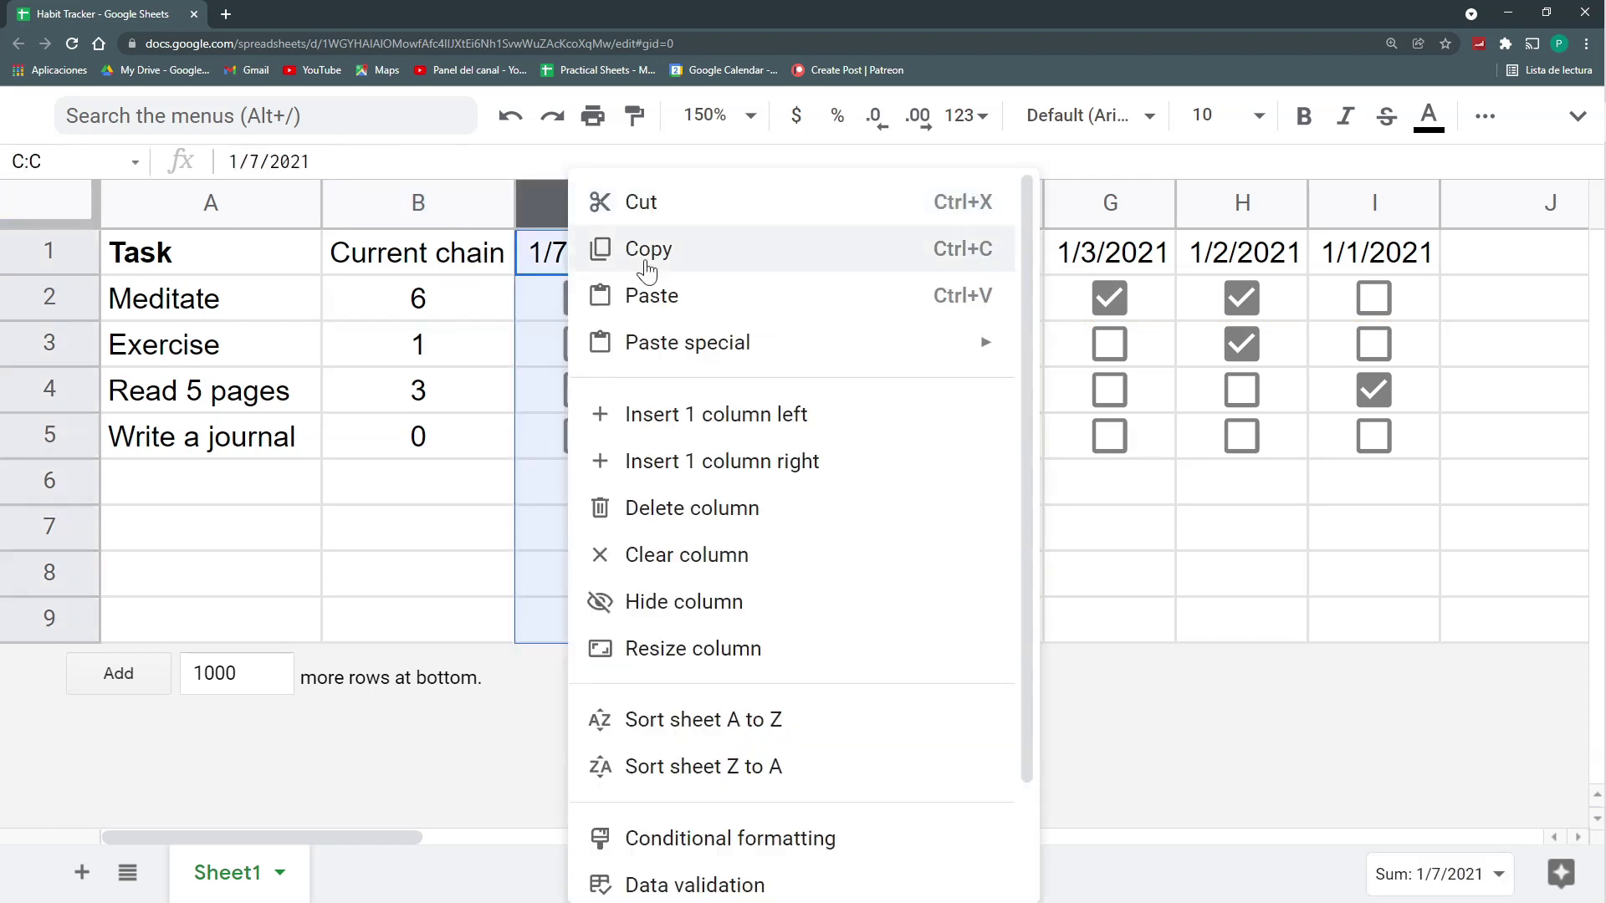
pyautogui.click(599, 411)
pyautogui.click(466, 315)
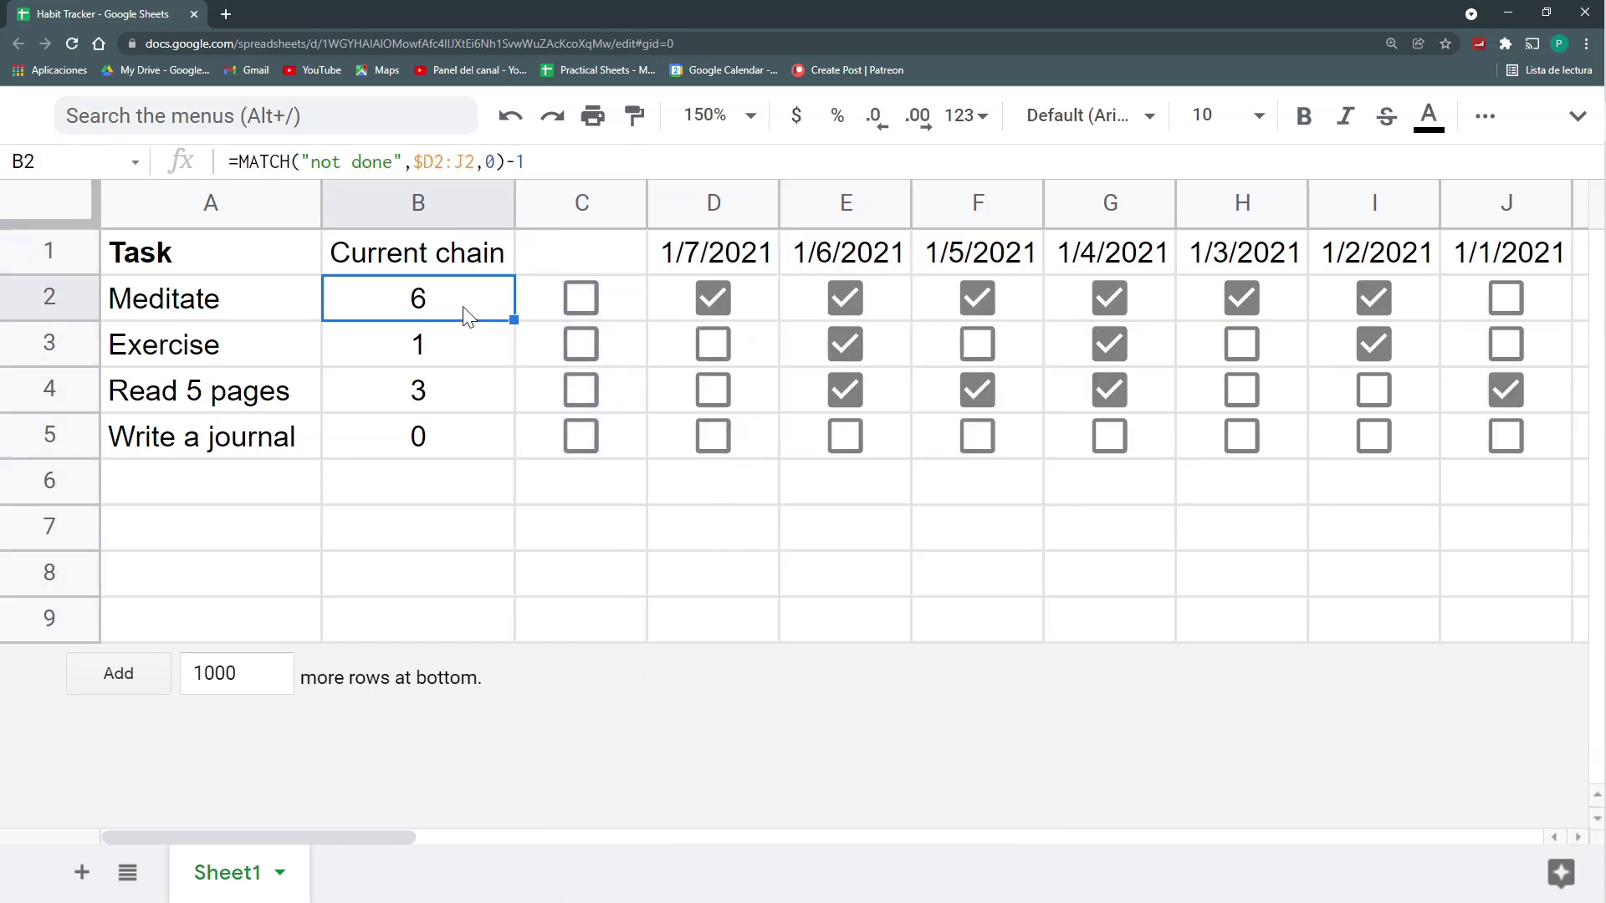
pyautogui.click(422, 162)
pyautogui.hotkey('shift', 'Right')
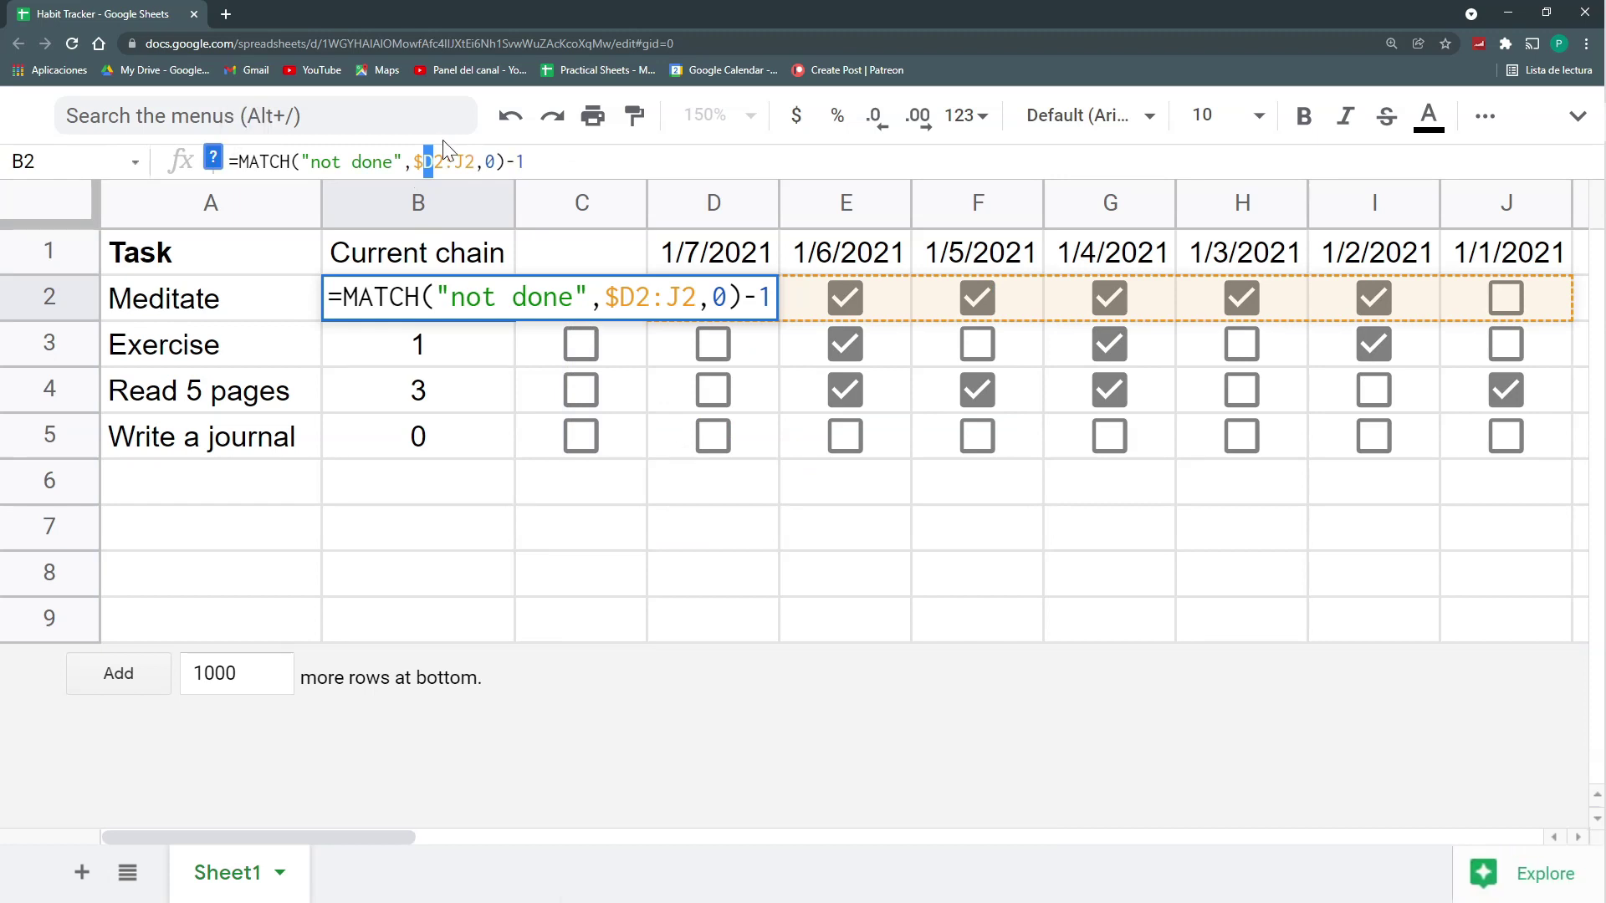
pyautogui.click(569, 199)
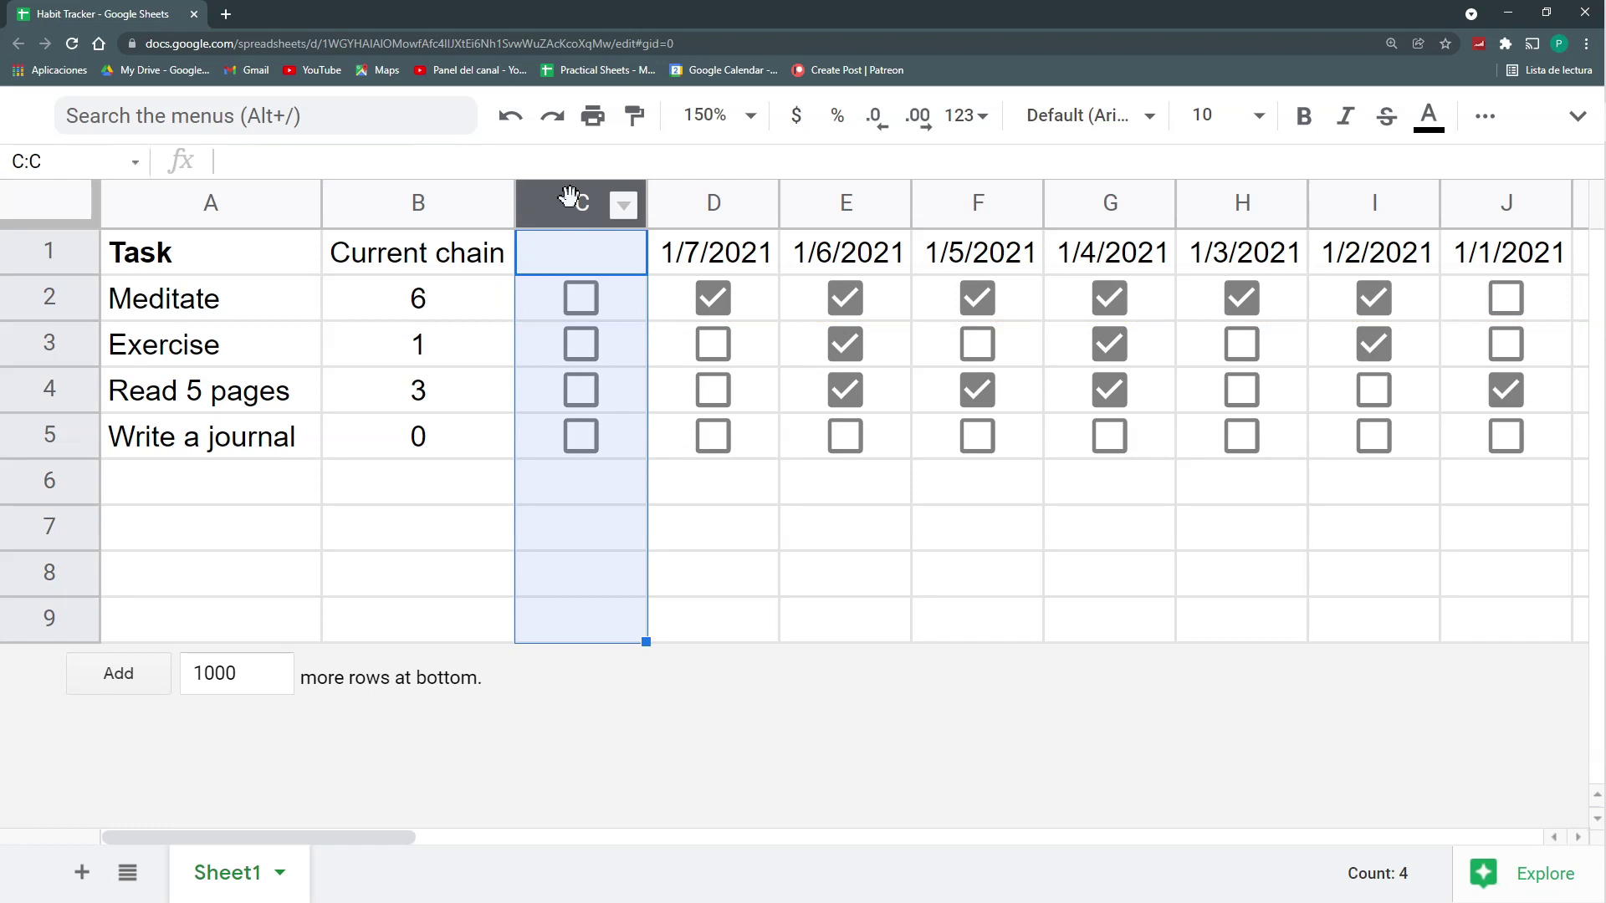
pyautogui.hotkey('ctrl', 'z')
pyautogui.hotkey('ctrl', 'z')
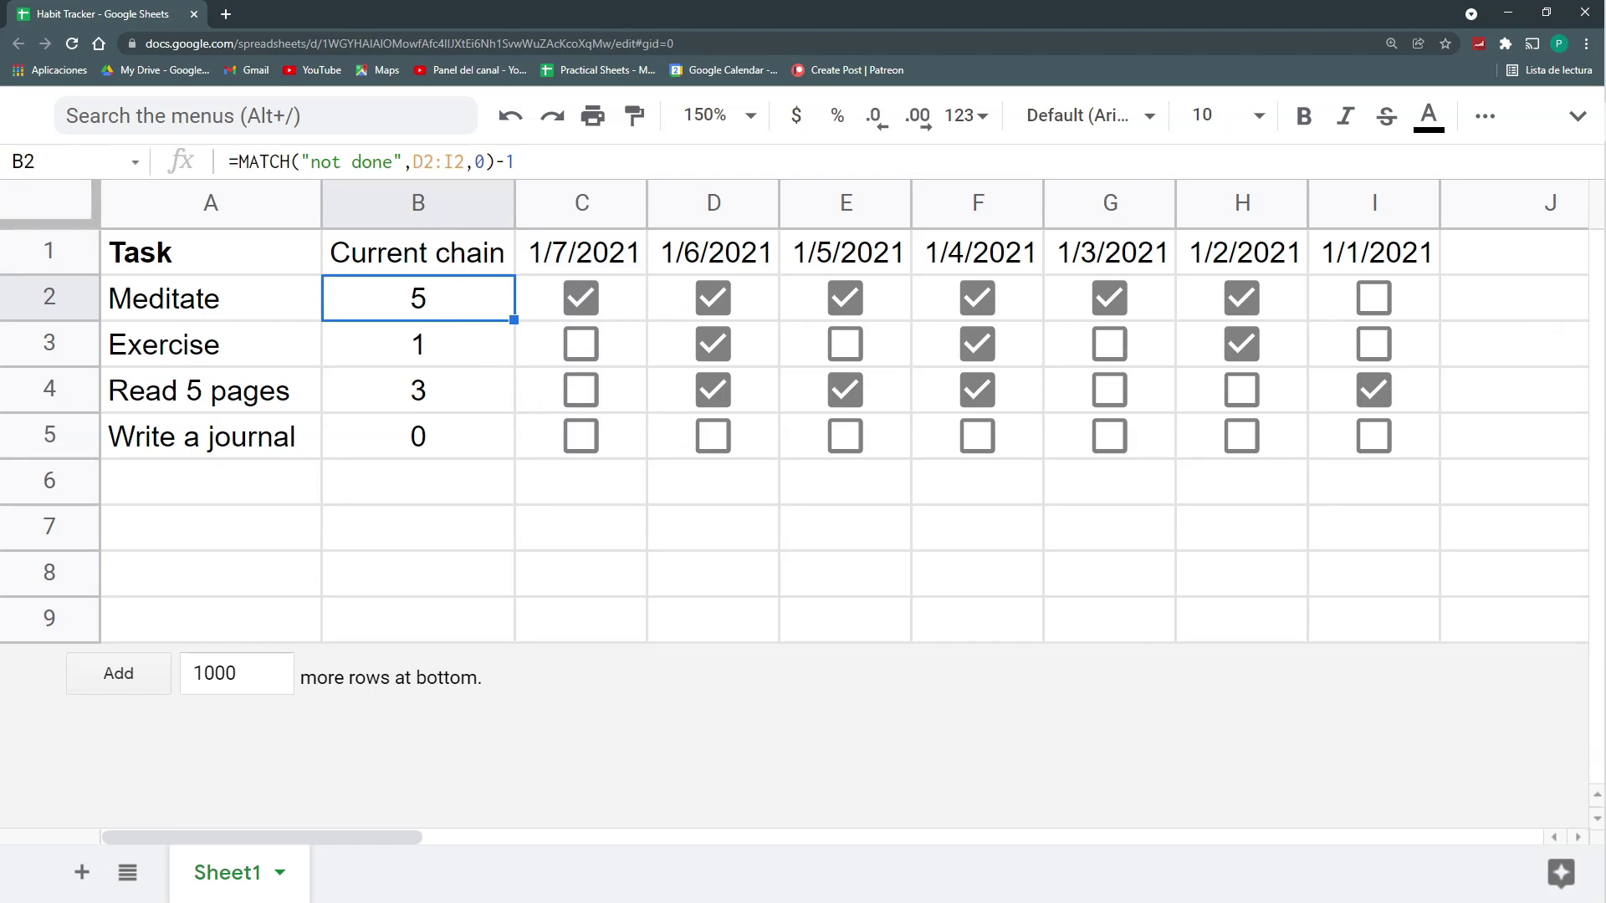
pyautogui.moveTo(422, 161); pyautogui.dragTo(443, 162)
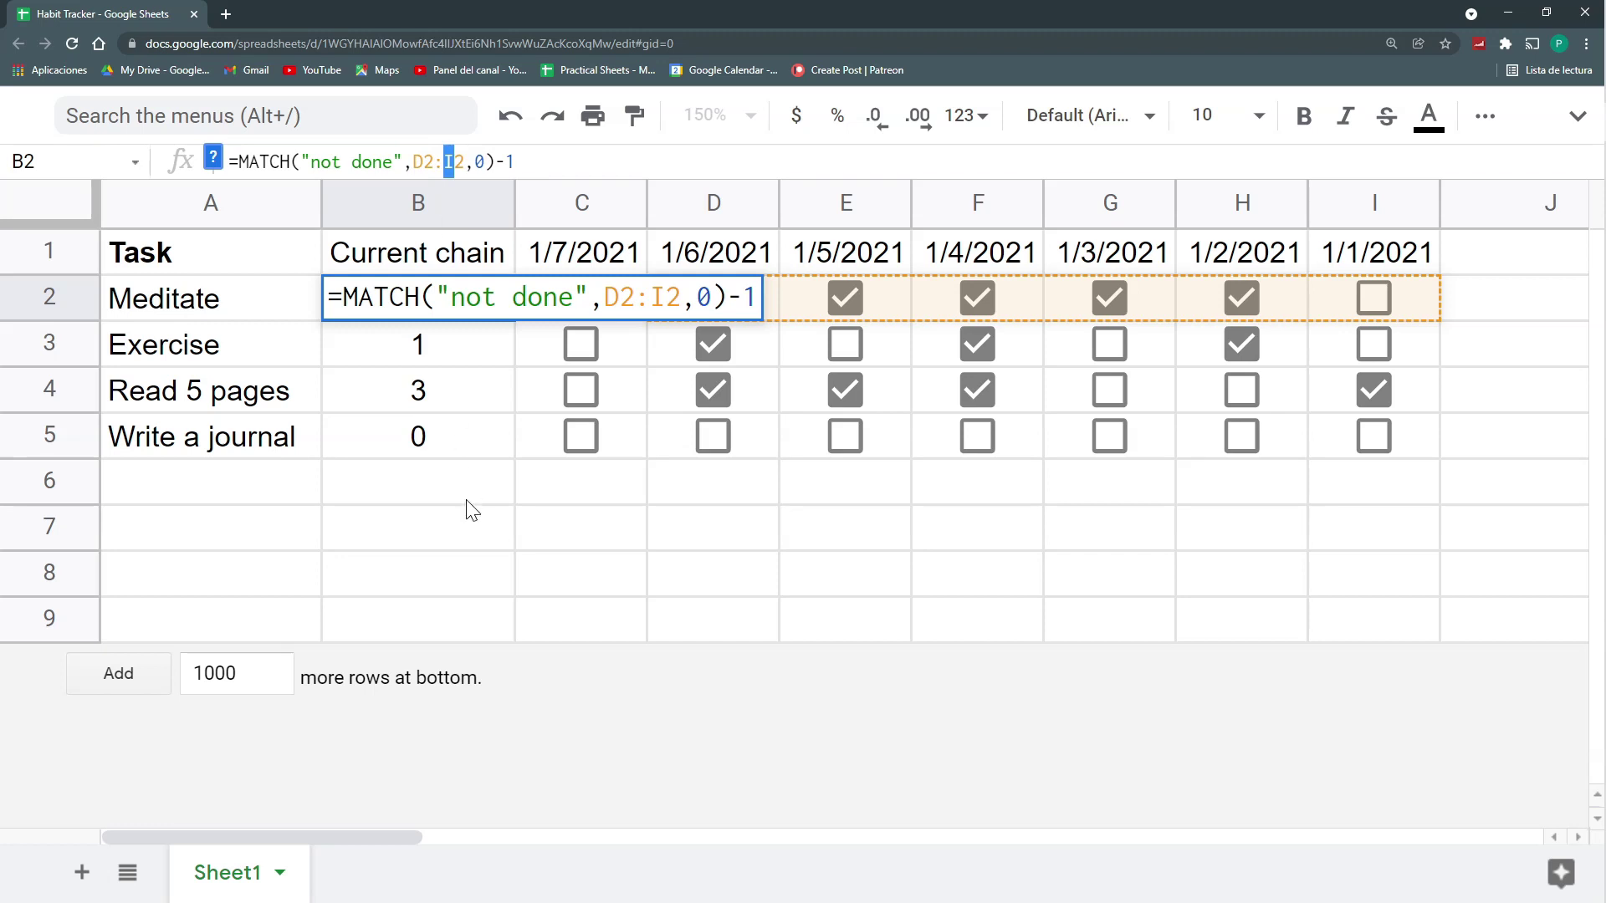
# Step: Enter =INDIRECT("C2") in B7 and compare its "done" result with cell C2
pyautogui.click(469, 525)
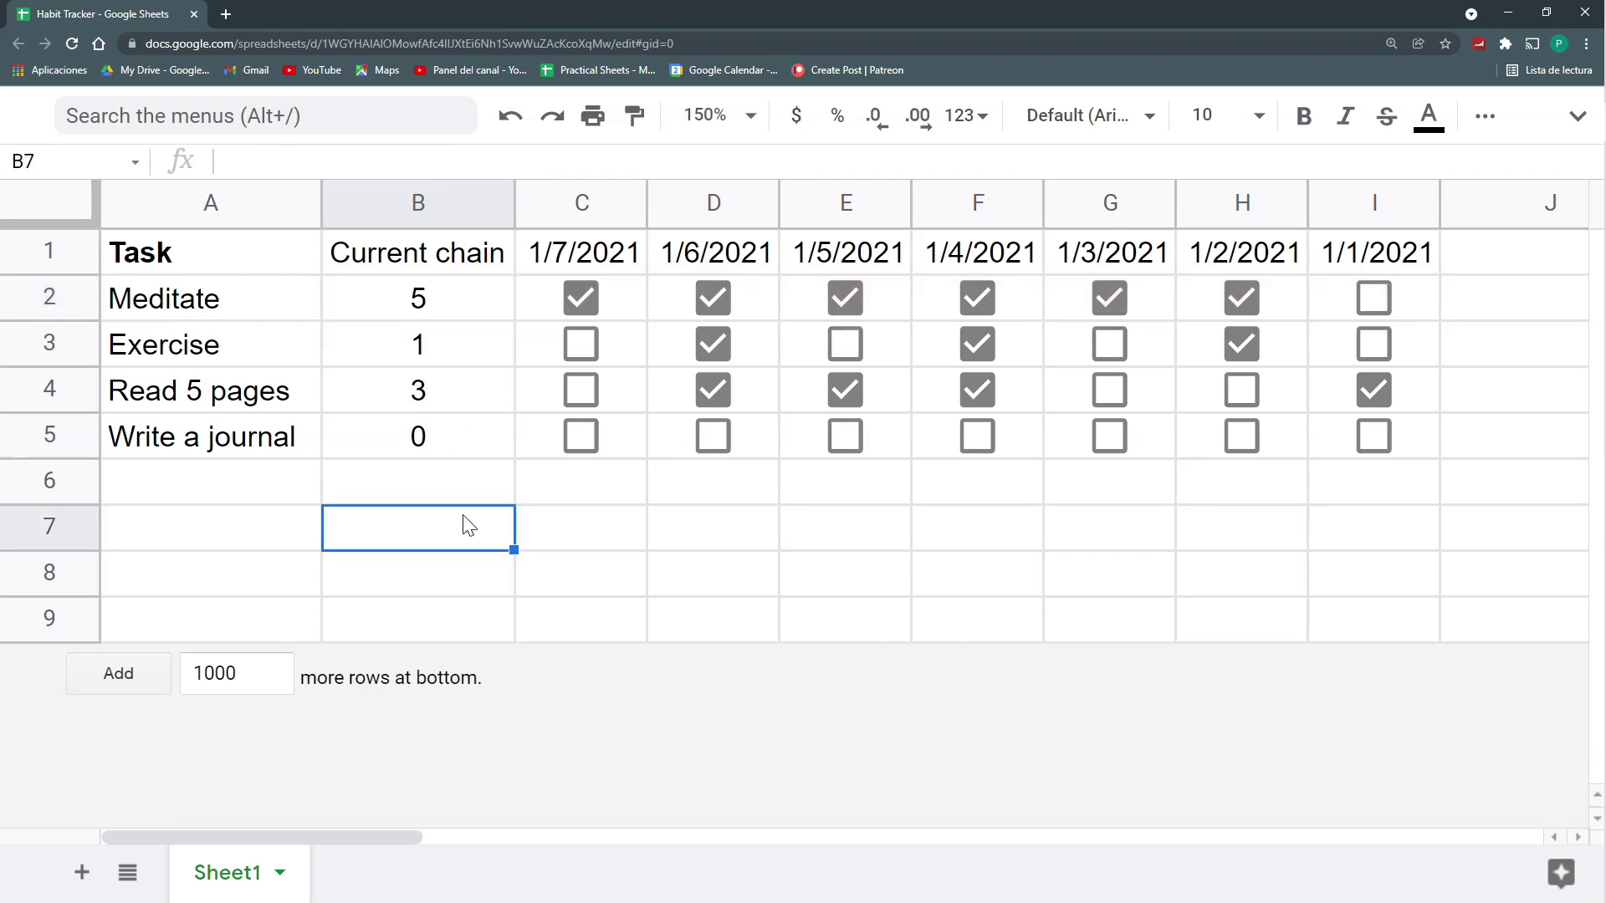
pyautogui.write('=')
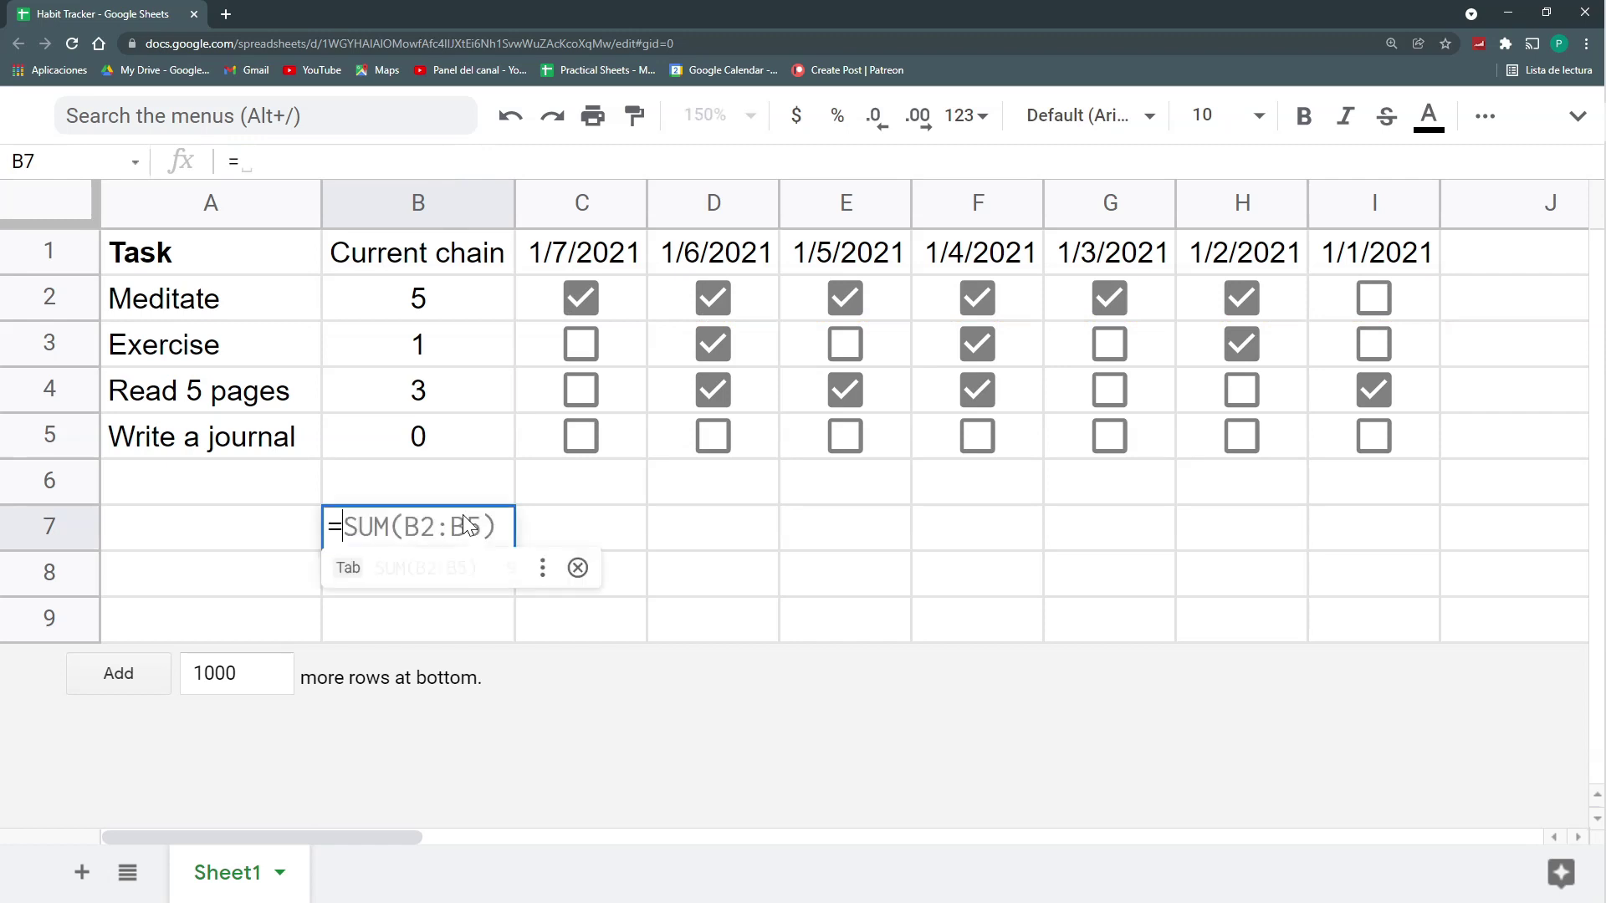
pyautogui.write('IN')
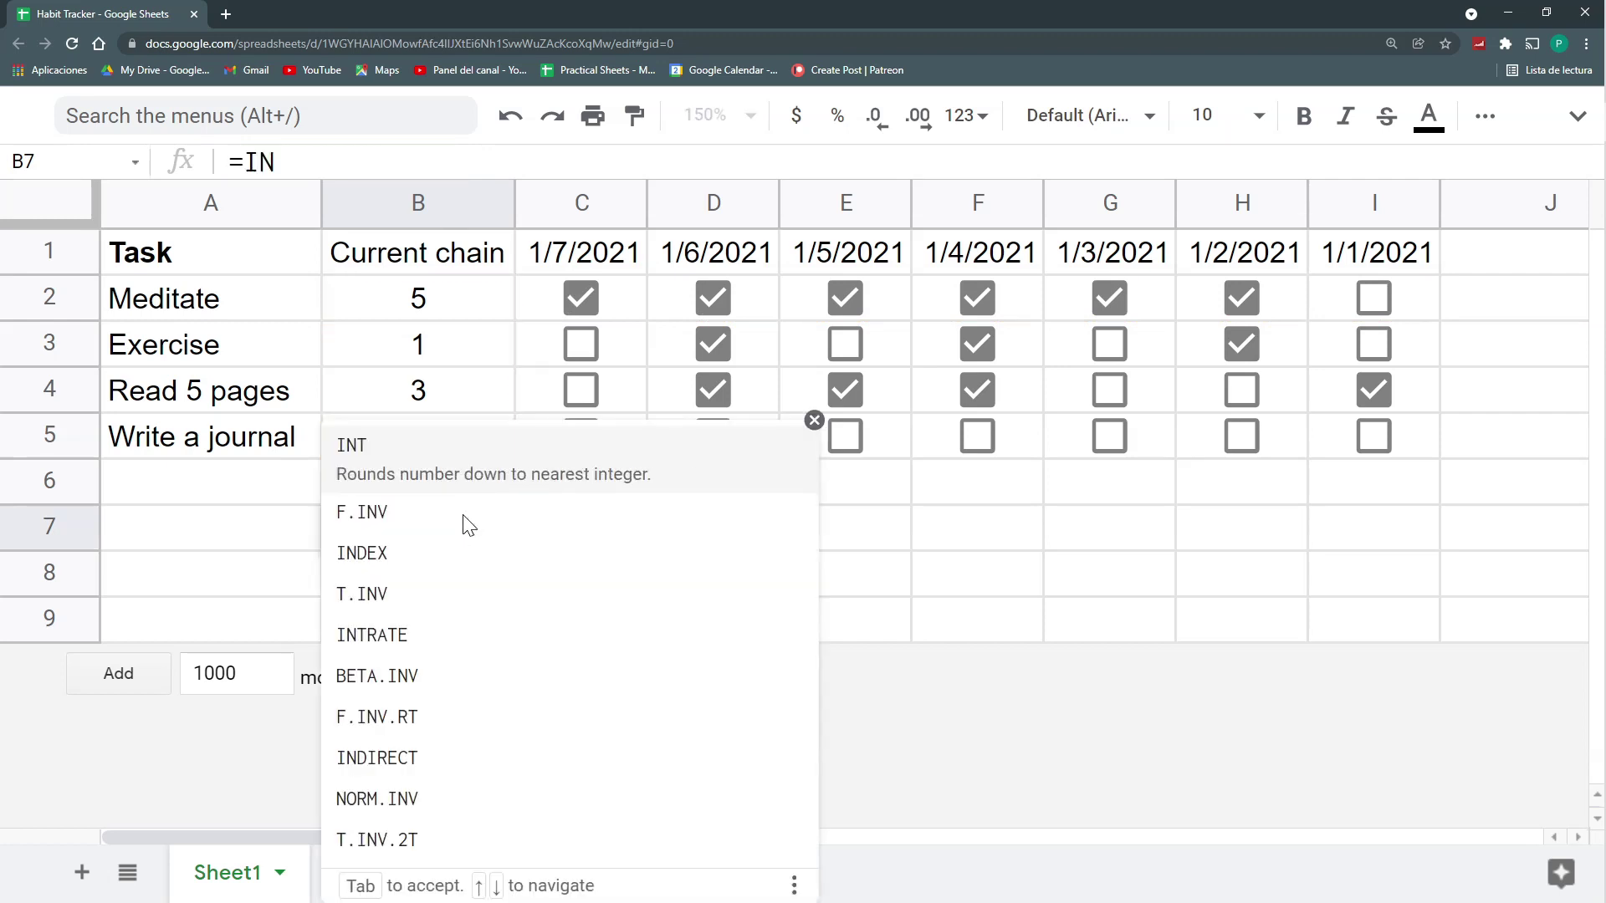
pyautogui.write('DIRECT')
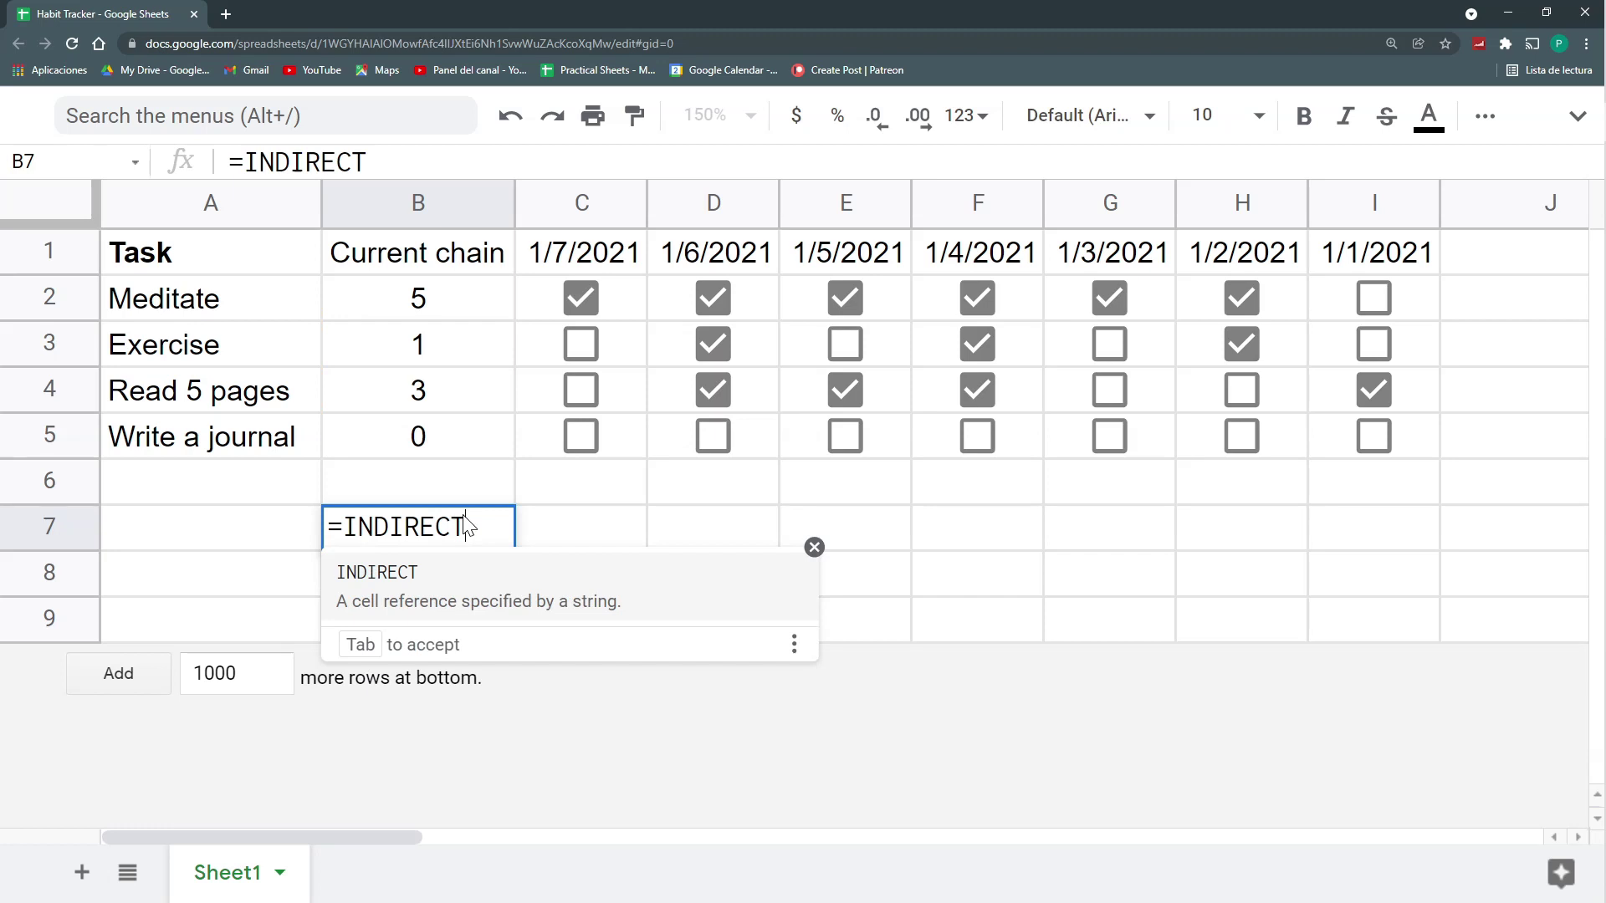
pyautogui.write('(')
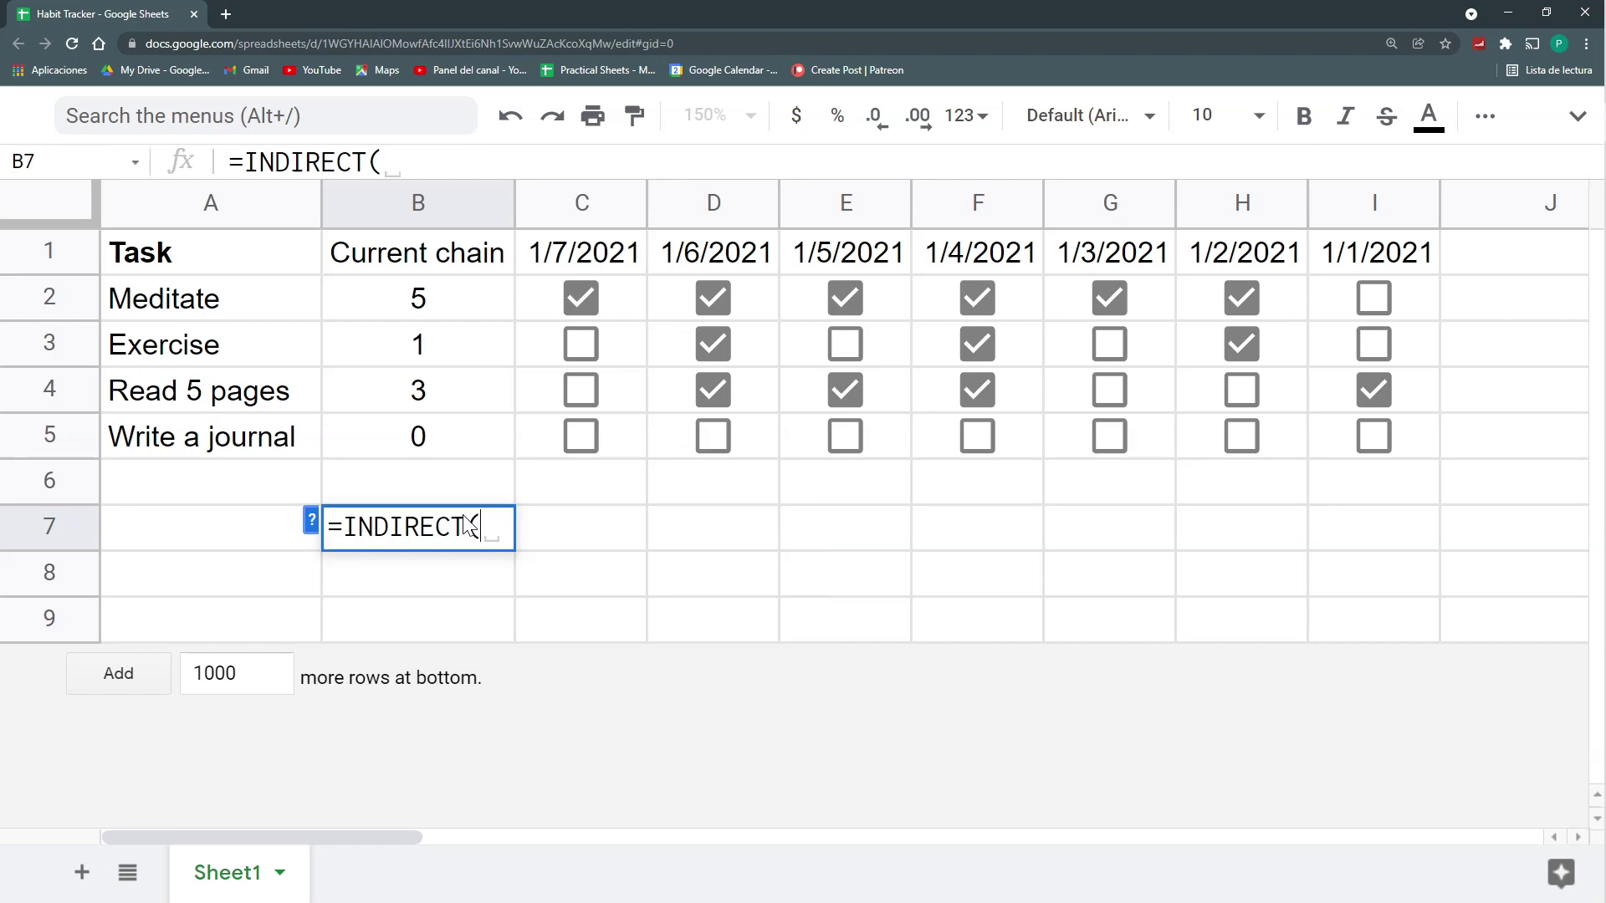
pyautogui.write('"c')
pyautogui.press('BackSpace')
pyautogui.write('C')
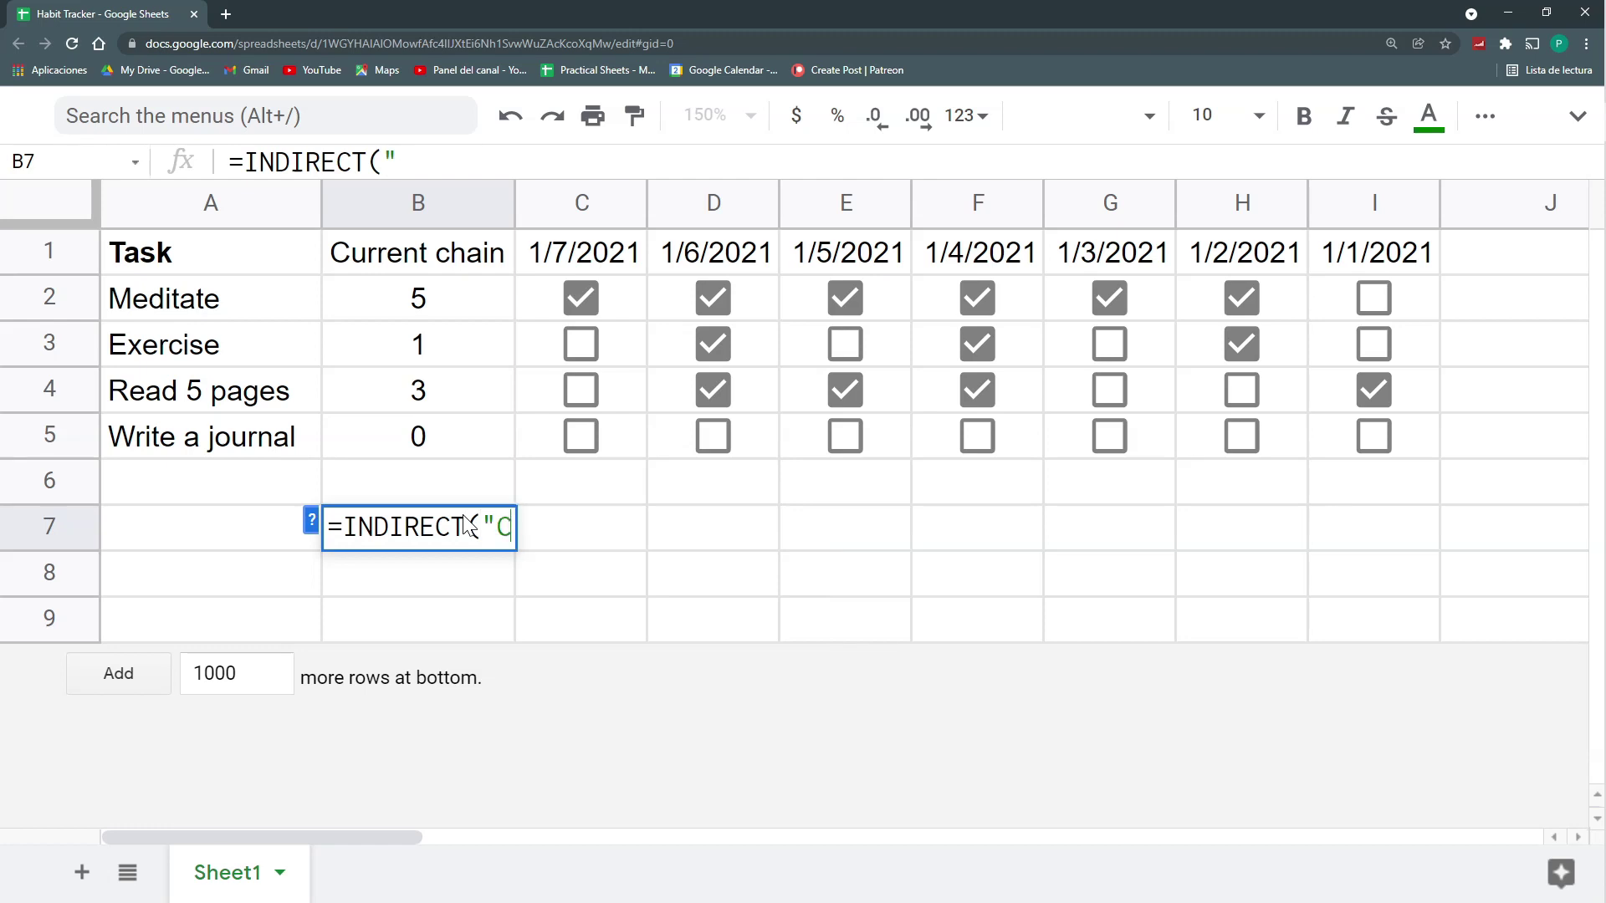
pyautogui.write('2")')
pyautogui.press('Return')
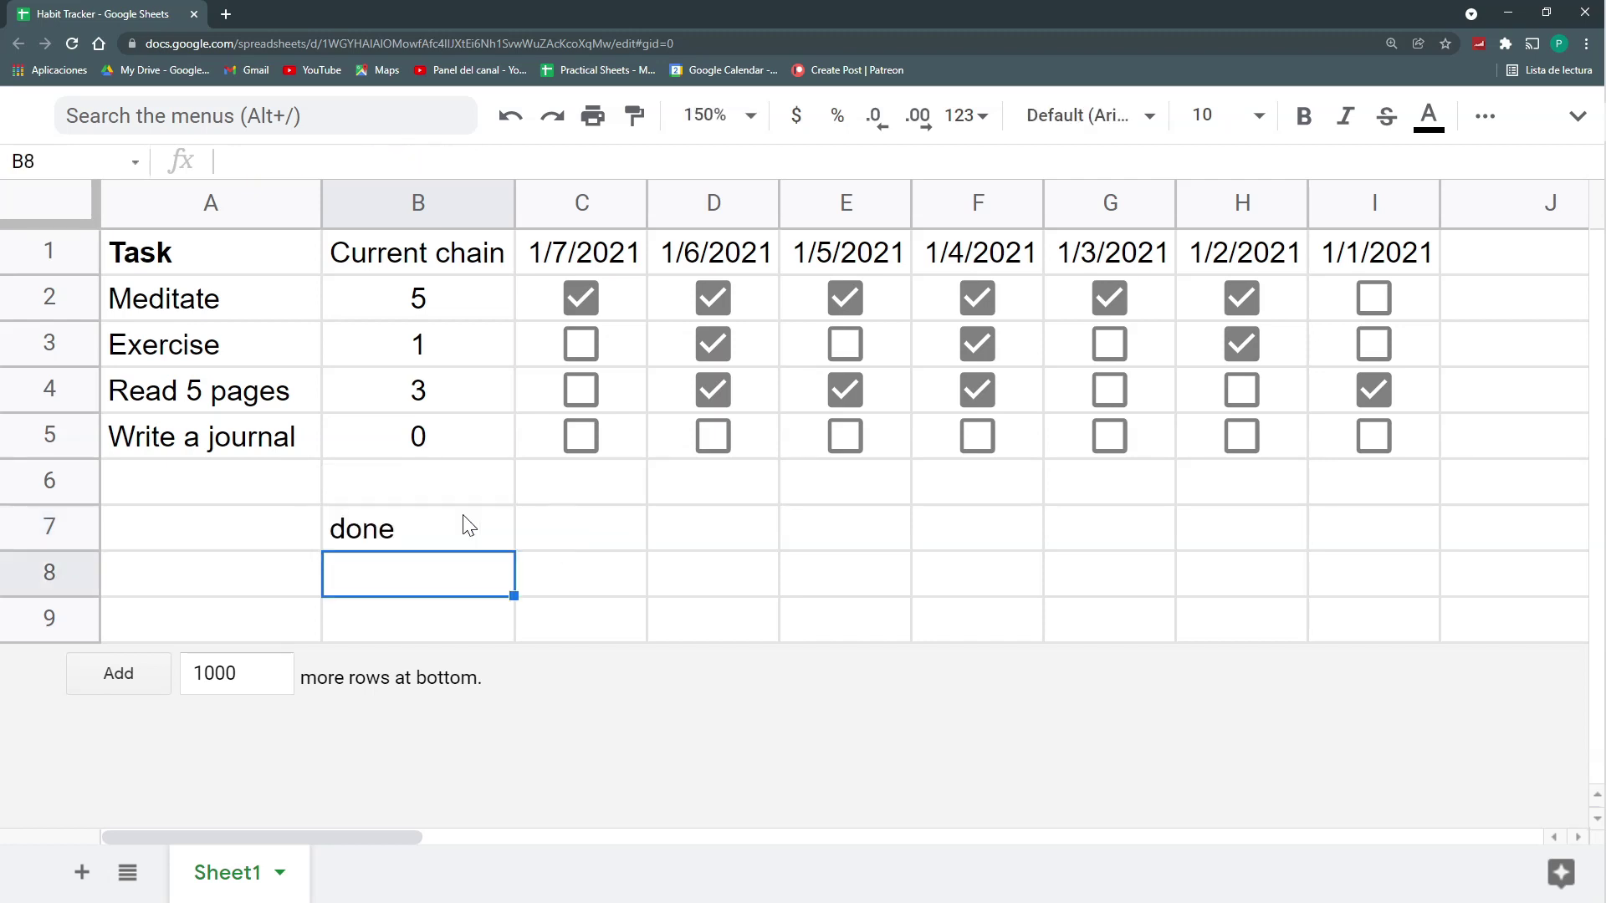
pyautogui.click(534, 298)
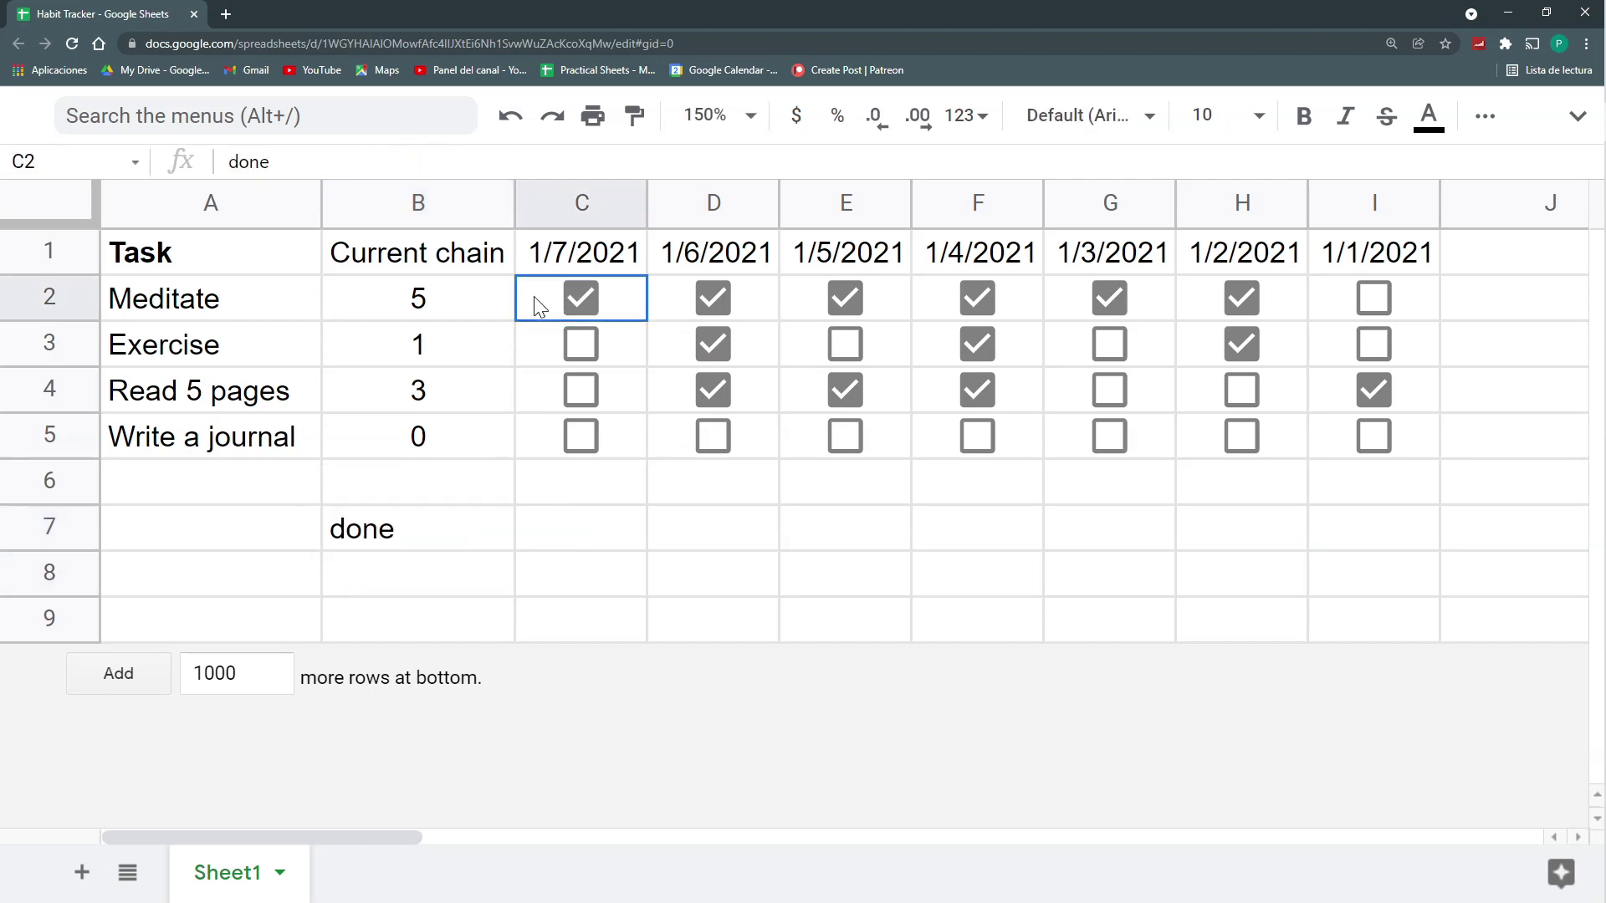
pyautogui.click(575, 205)
# Step: Insert an empty column left of 1/7/2021 and open B7's formula
pyautogui.rightClick(573, 201)
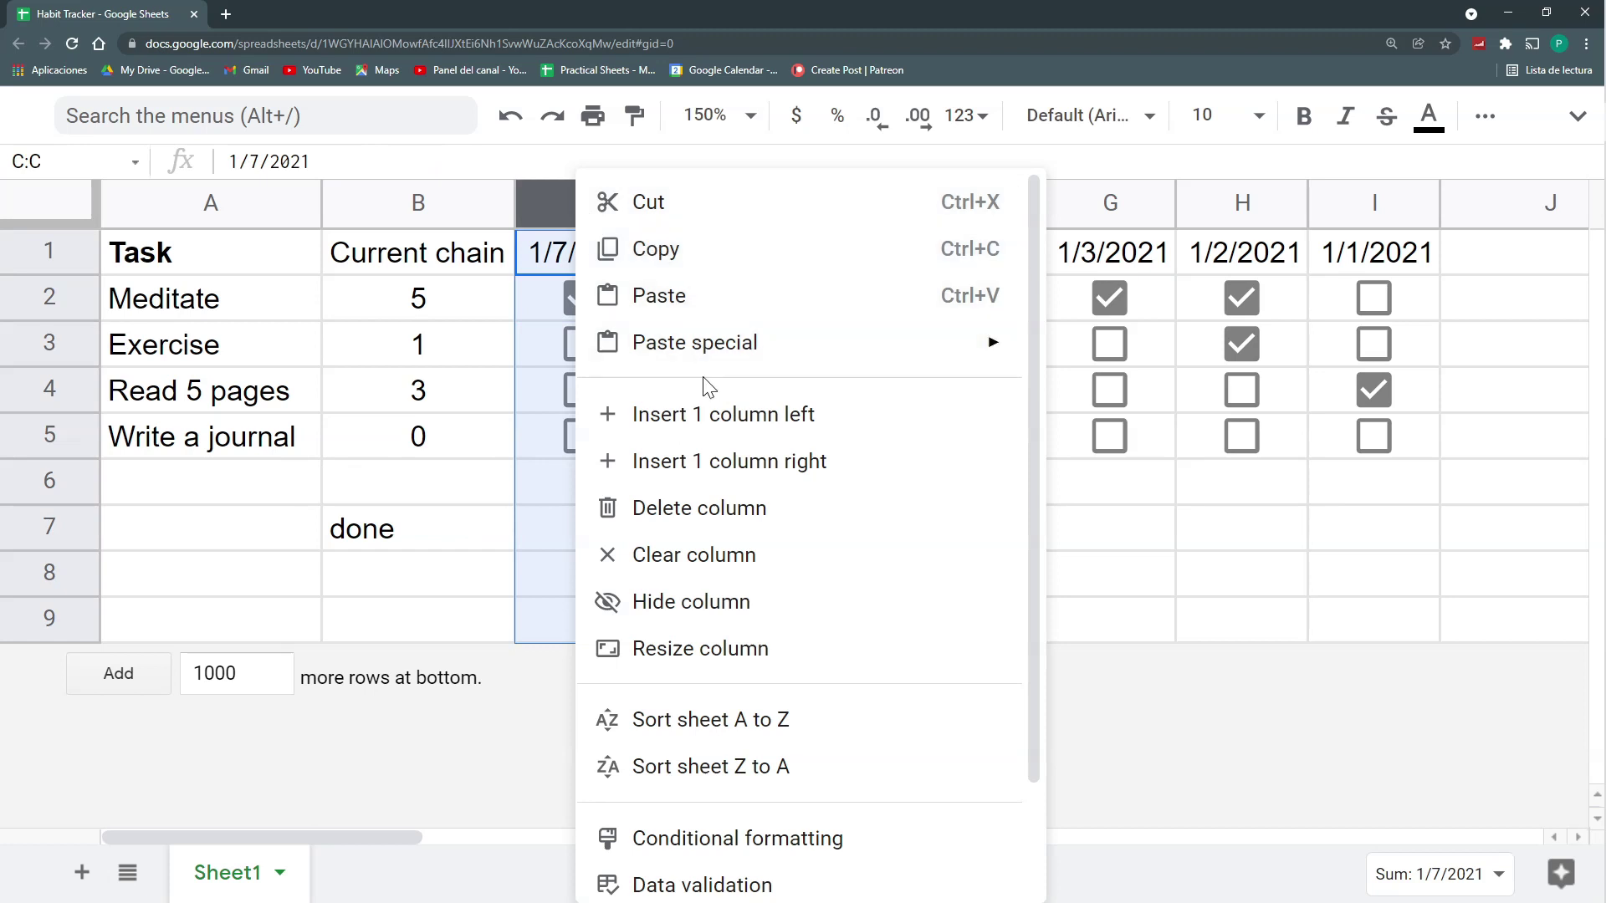
pyautogui.click(711, 413)
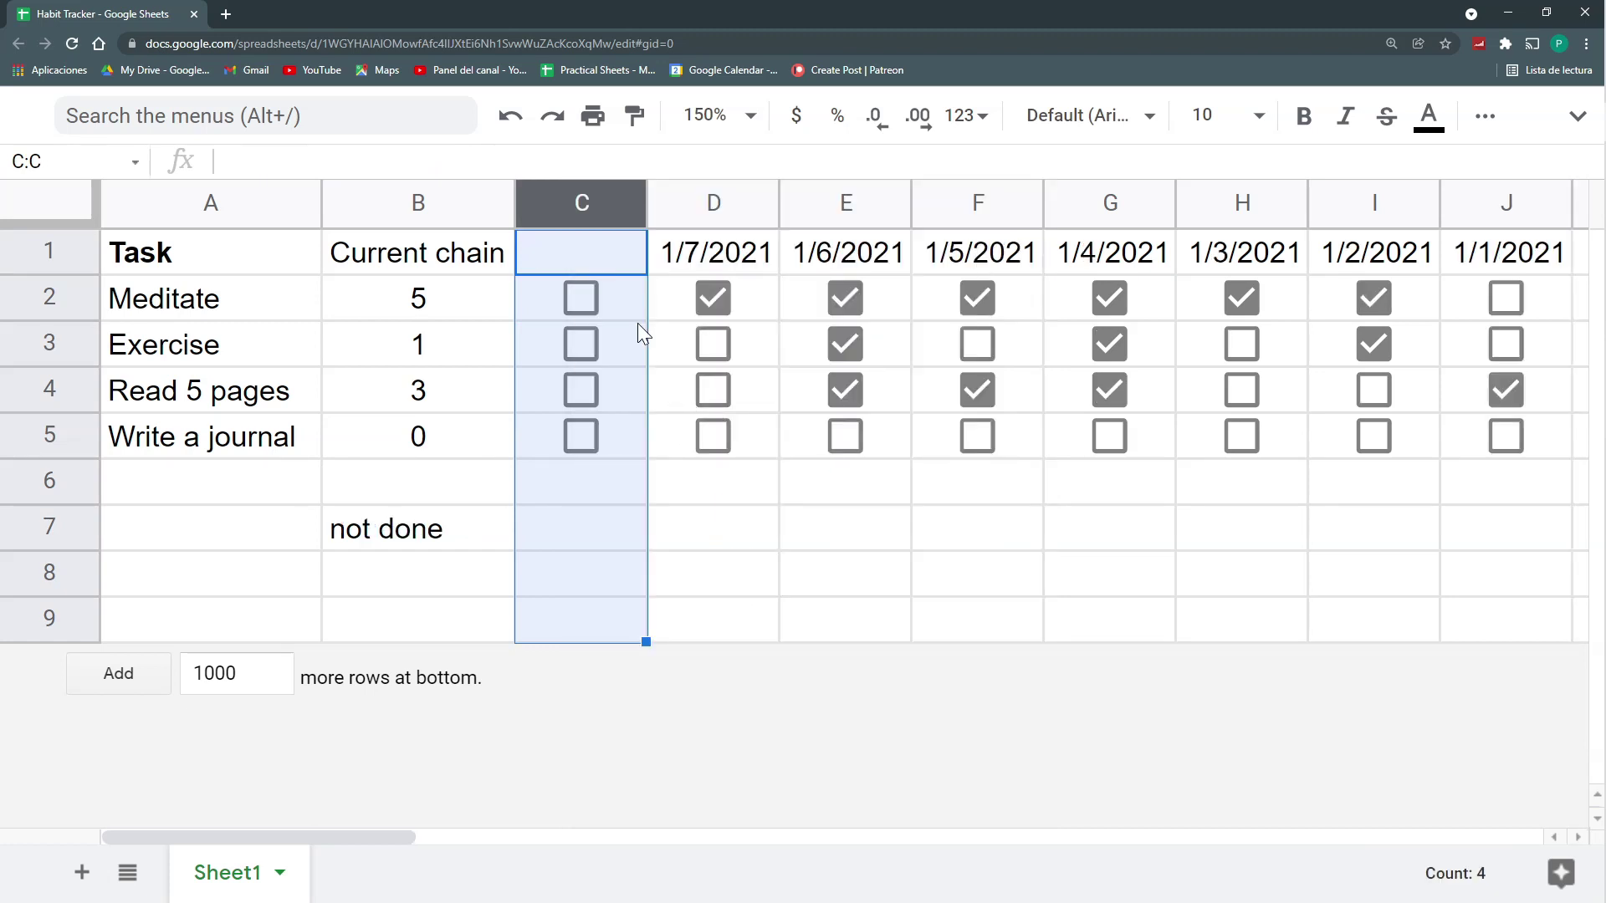
pyautogui.click(462, 526)
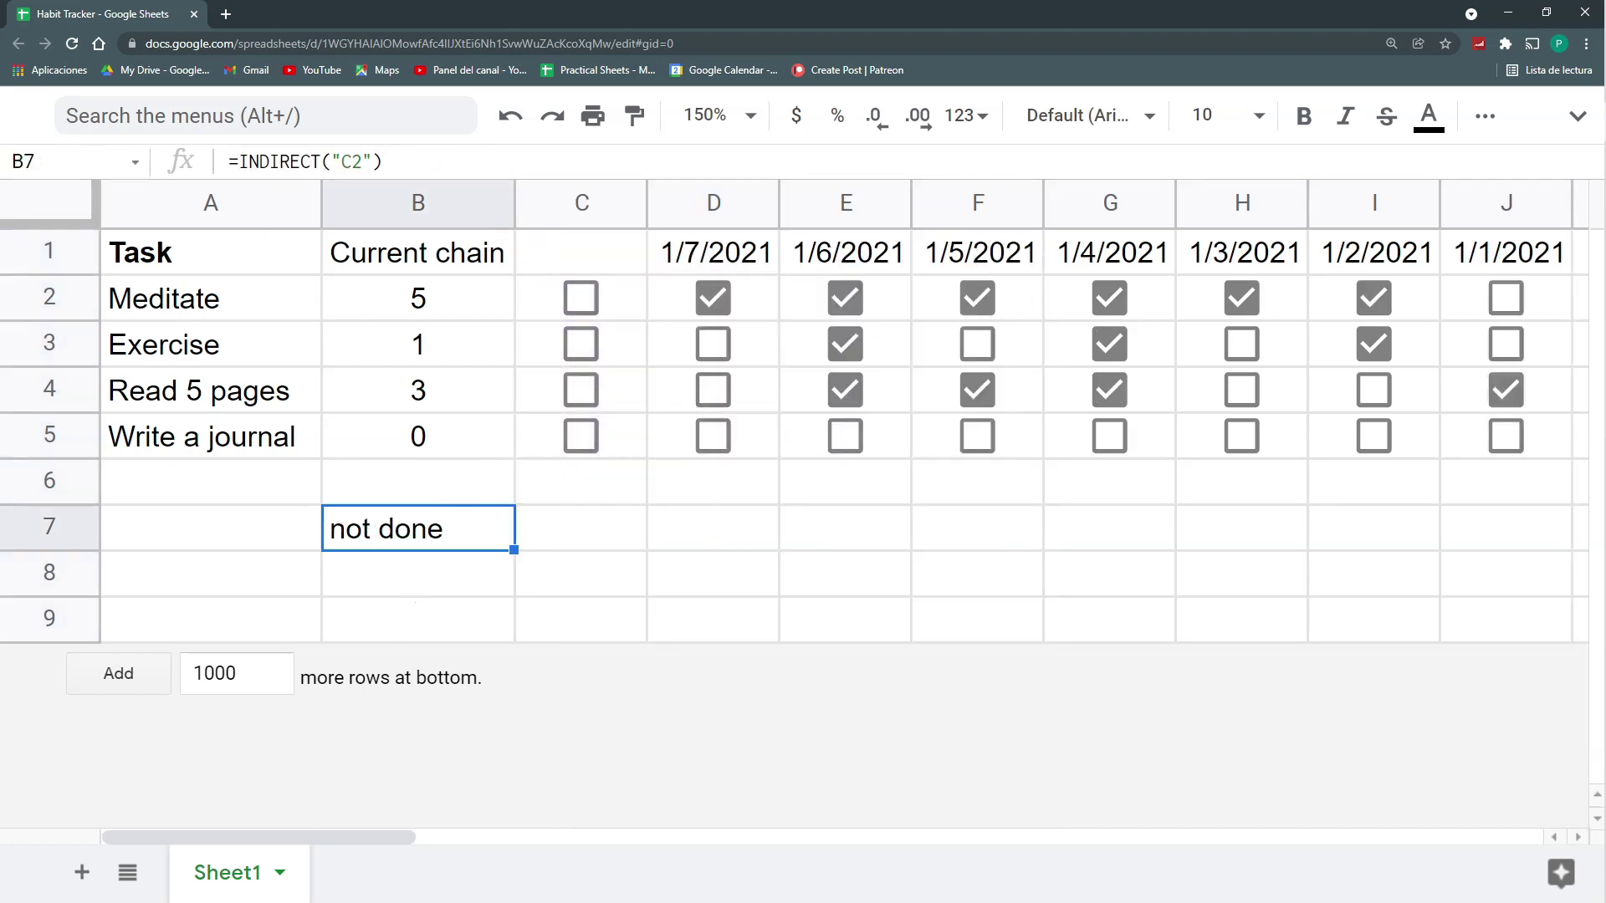
pyautogui.press('F2')
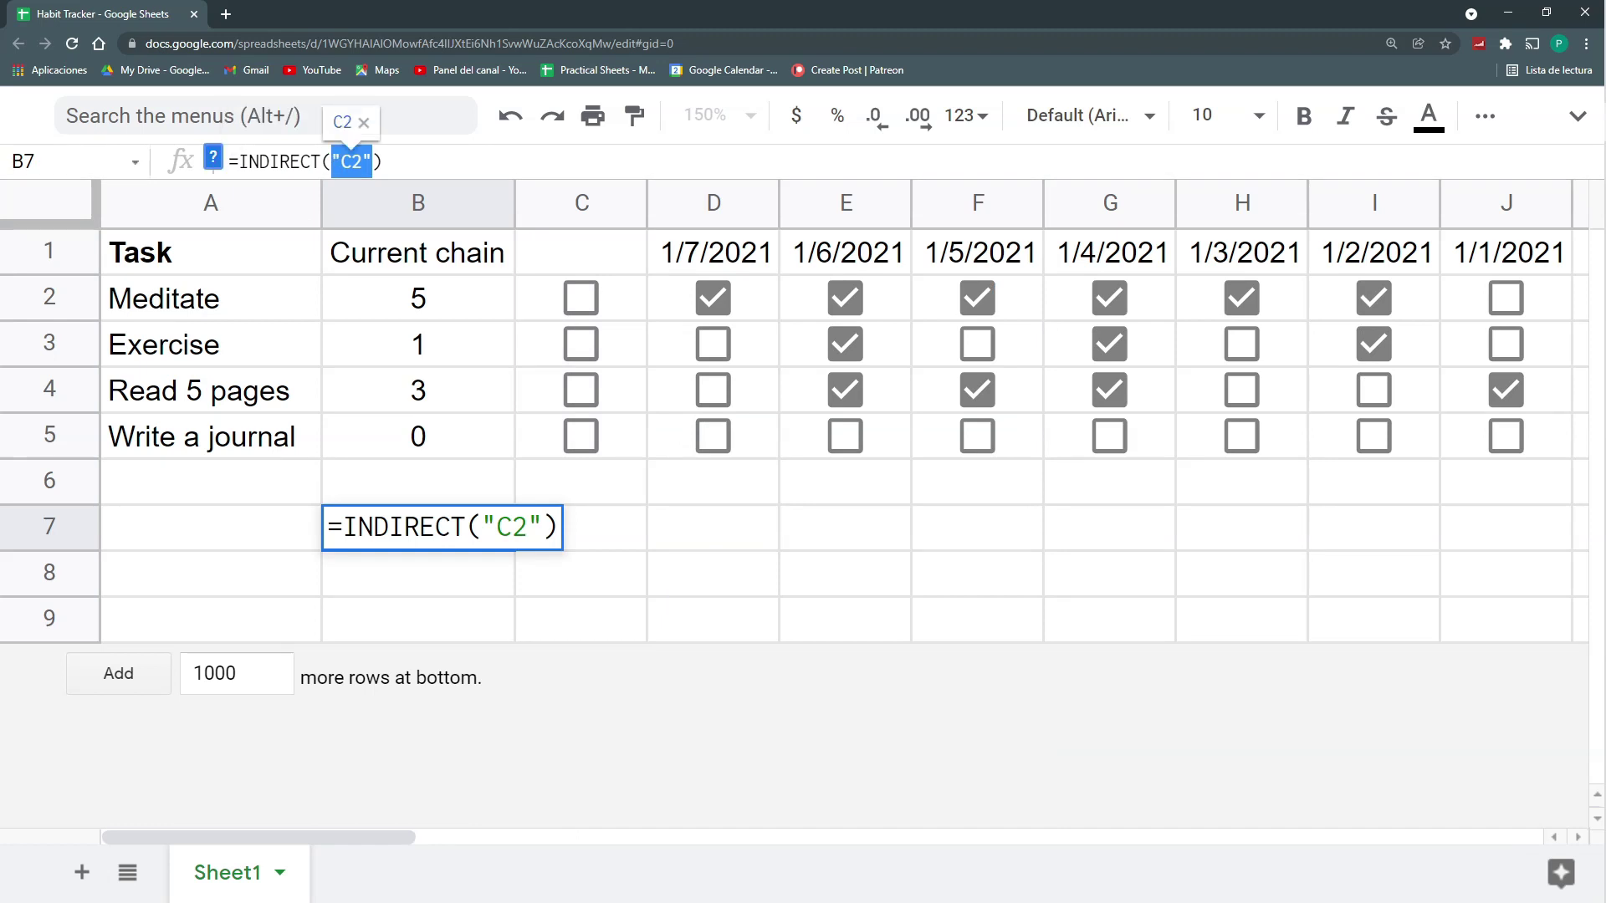
# Step: Inspect the unchanged "C2" text reference in B7's INDIRECT formula
pyautogui.click(351, 161)
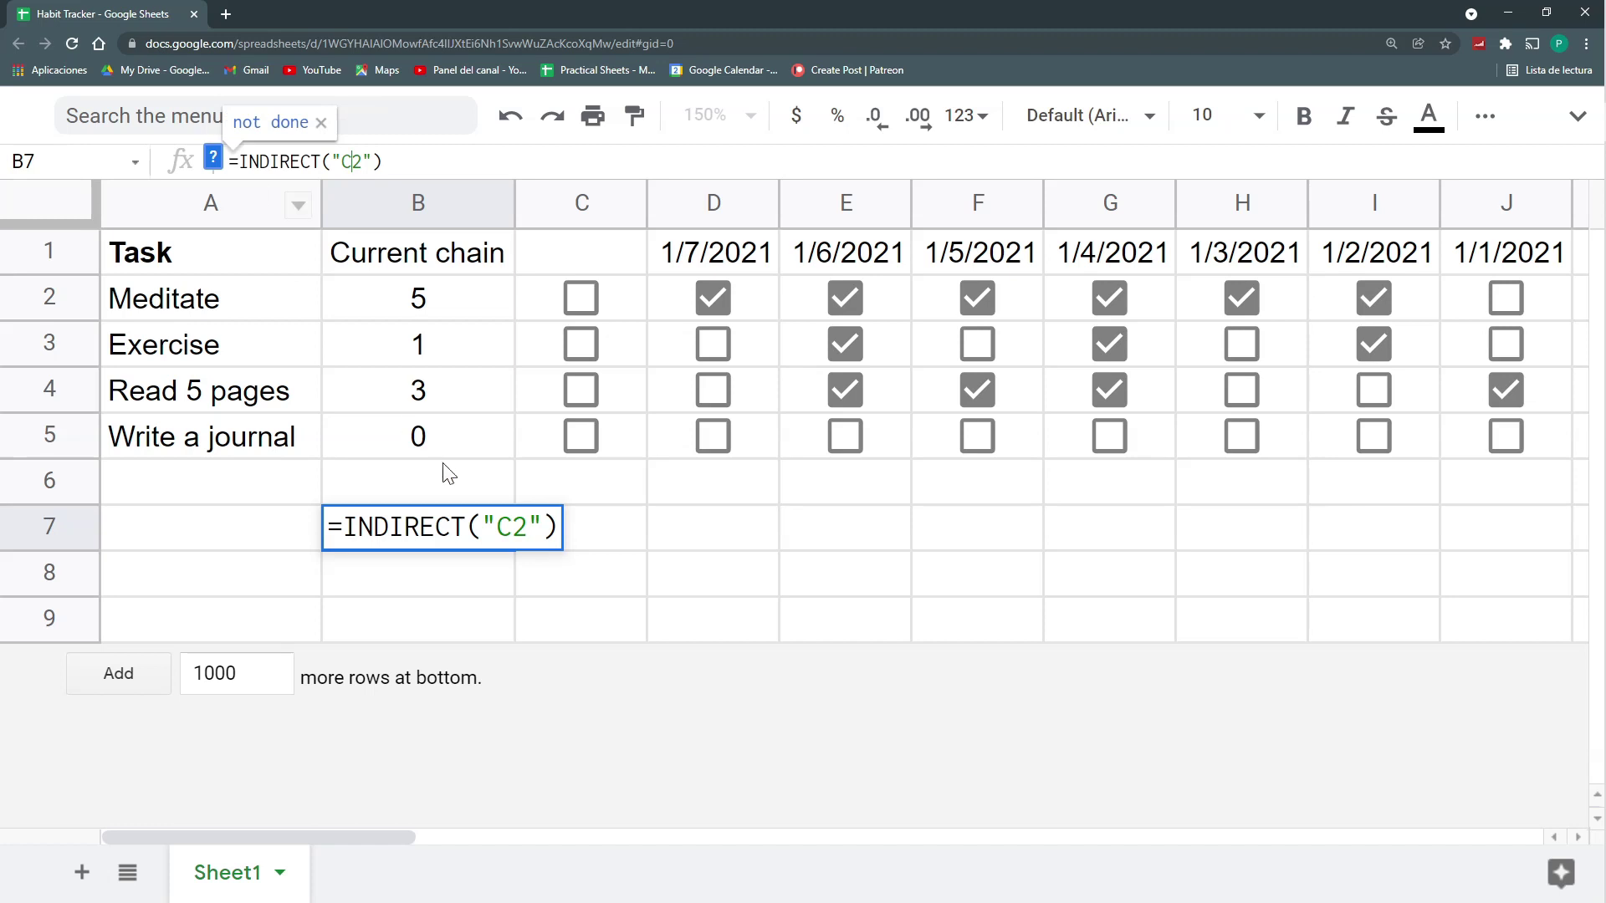
pyautogui.click(527, 527)
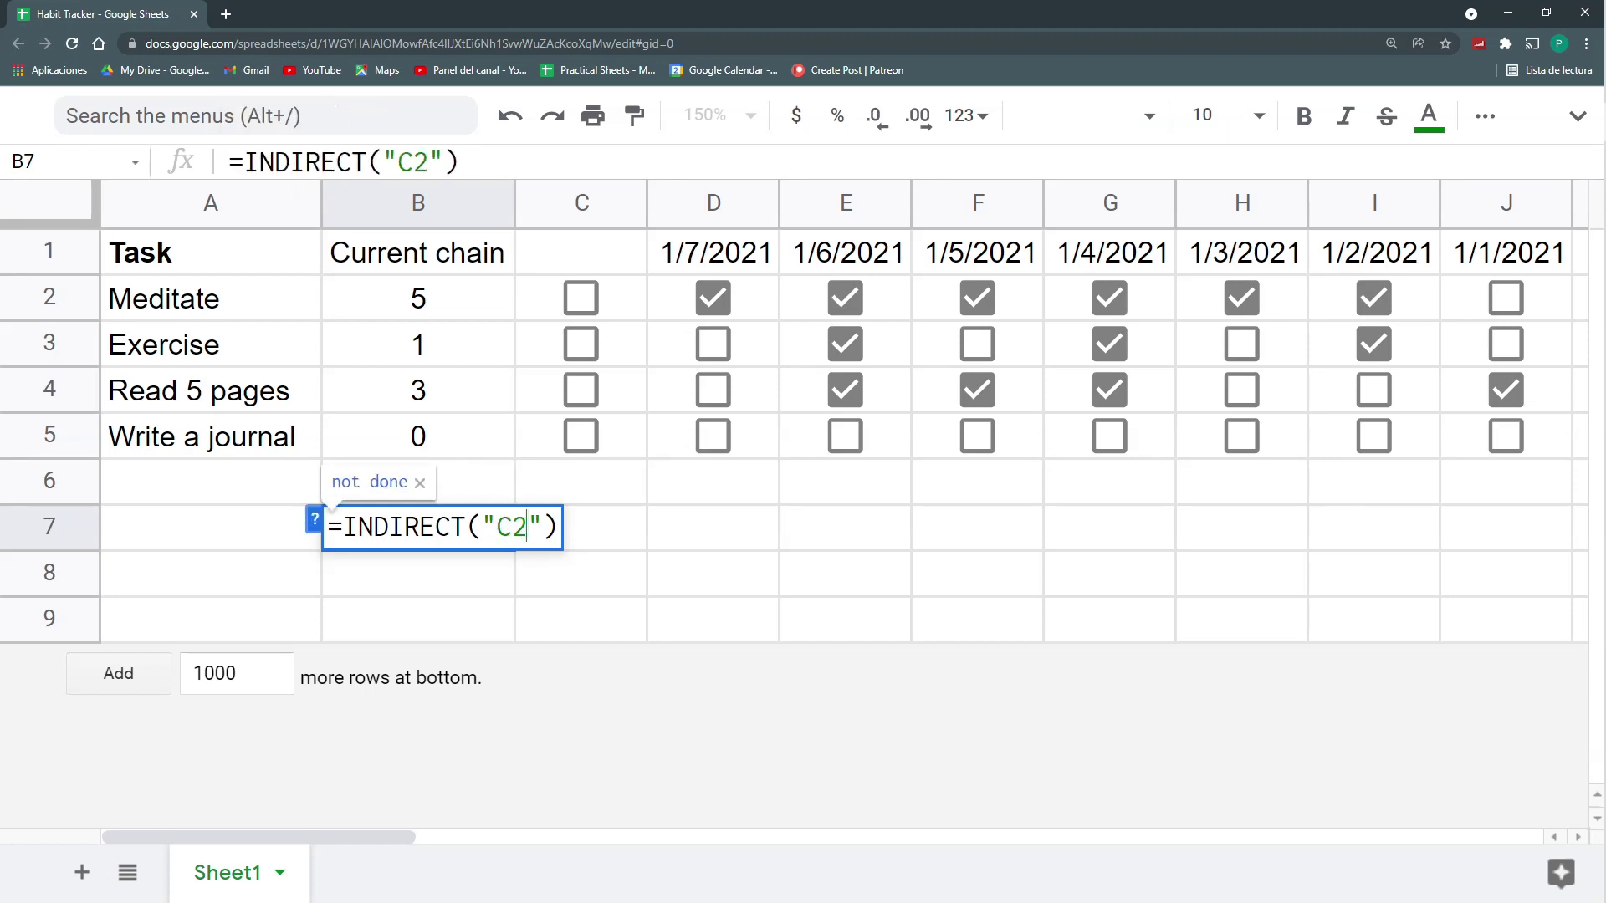
pyautogui.hotkey('shift', 'Left')
pyautogui.hotkey('shift', 'Left')
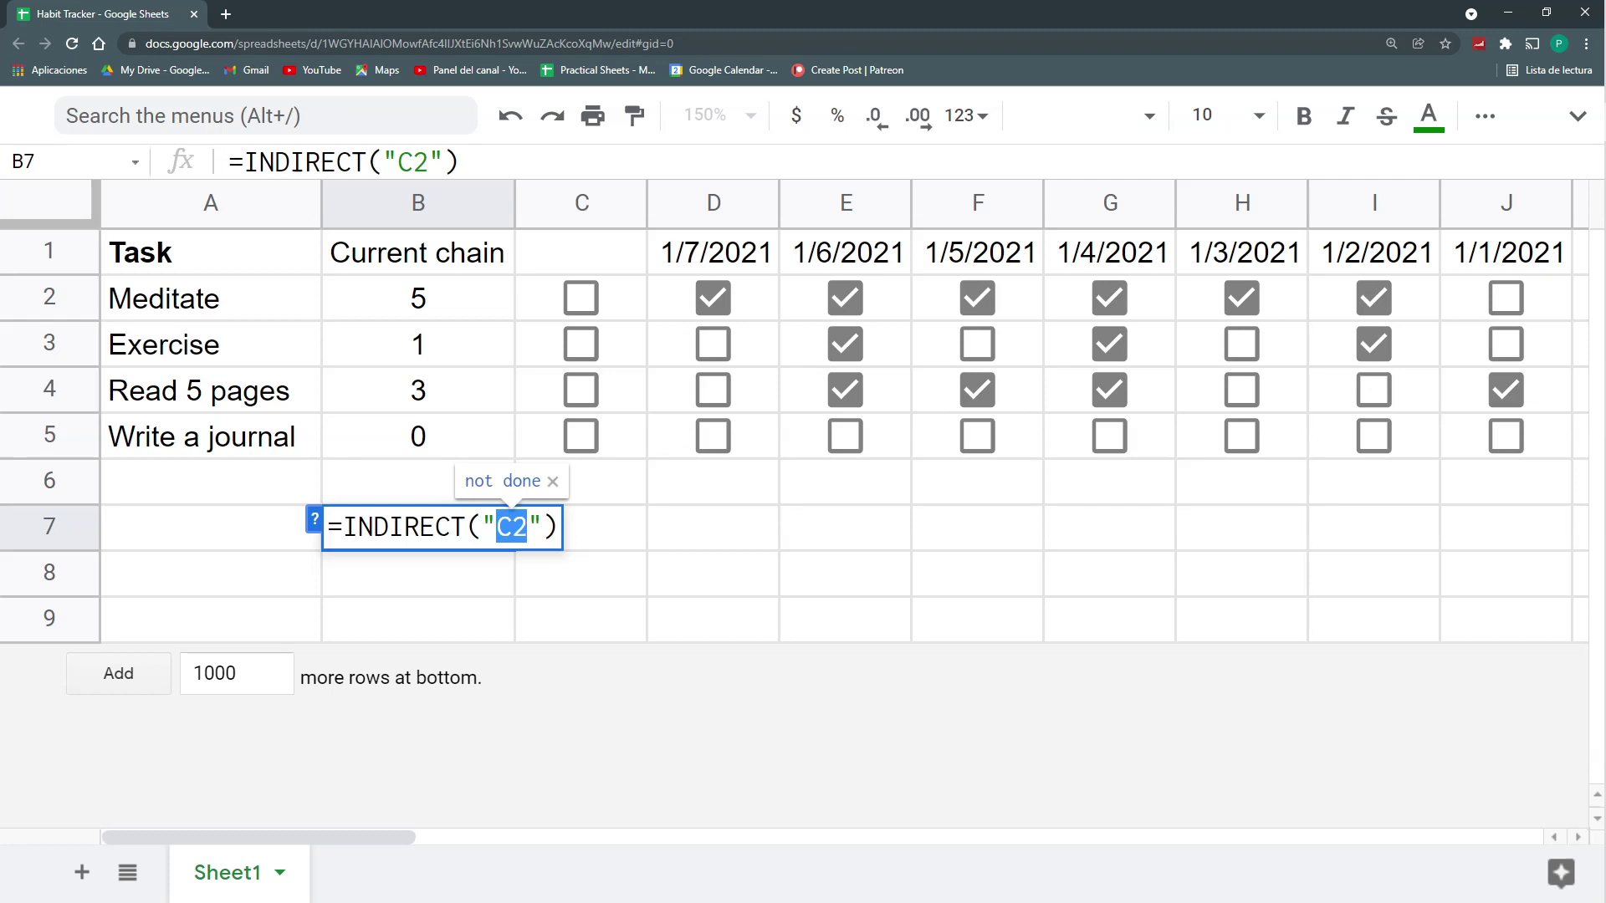
pyautogui.press('Left')
pyautogui.hotkey('shift', 'Right')
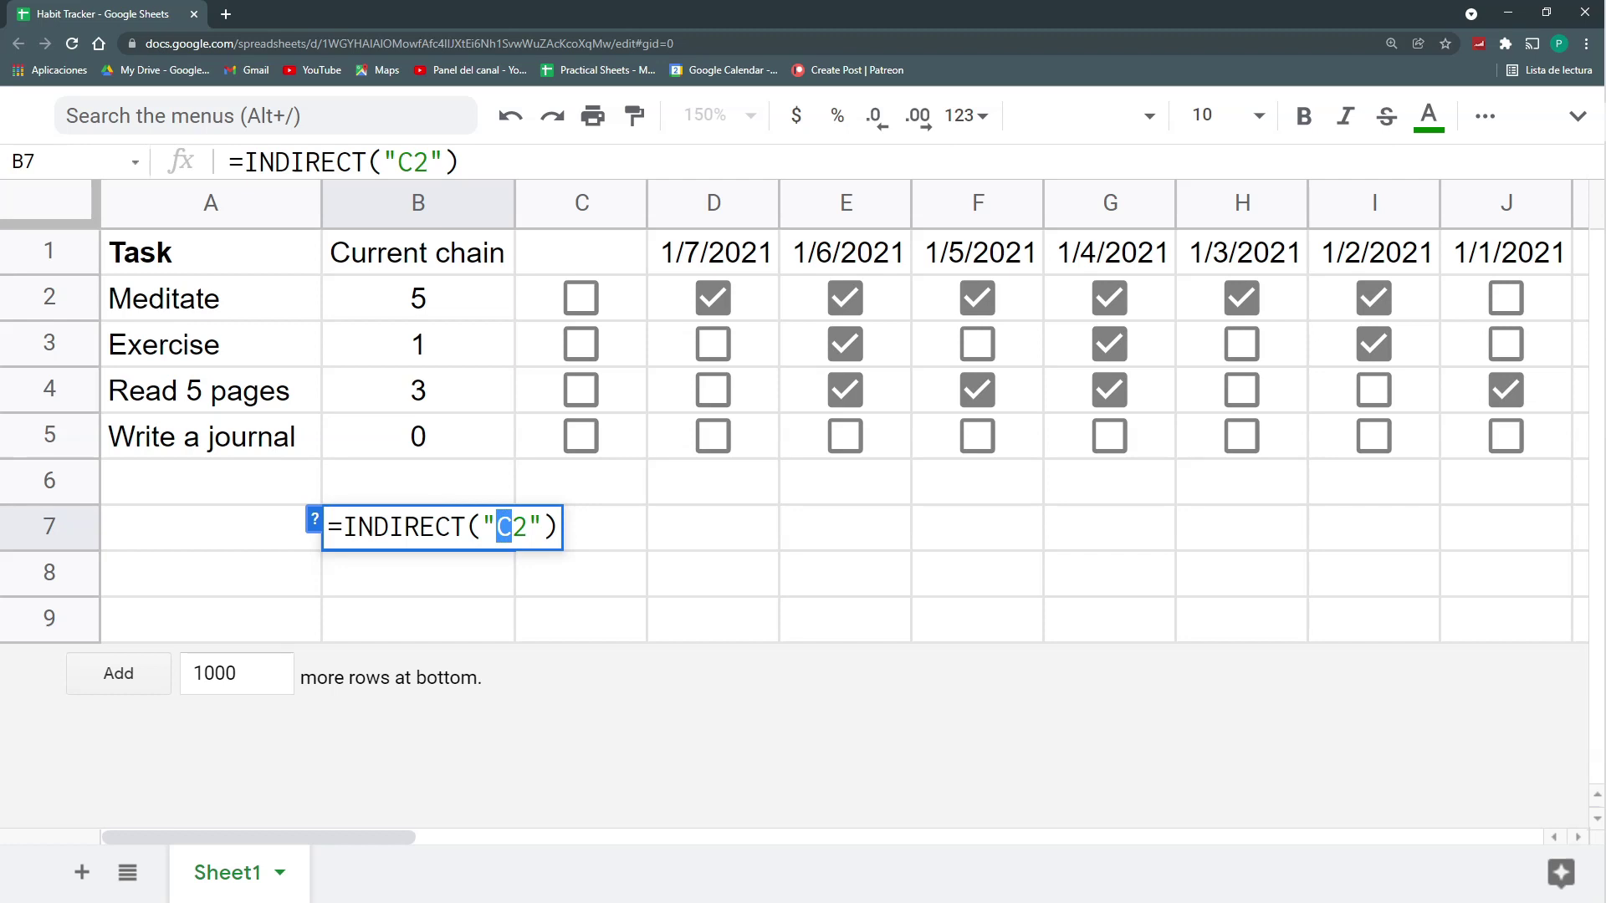
pyautogui.press('Right')
pyautogui.press('Right')
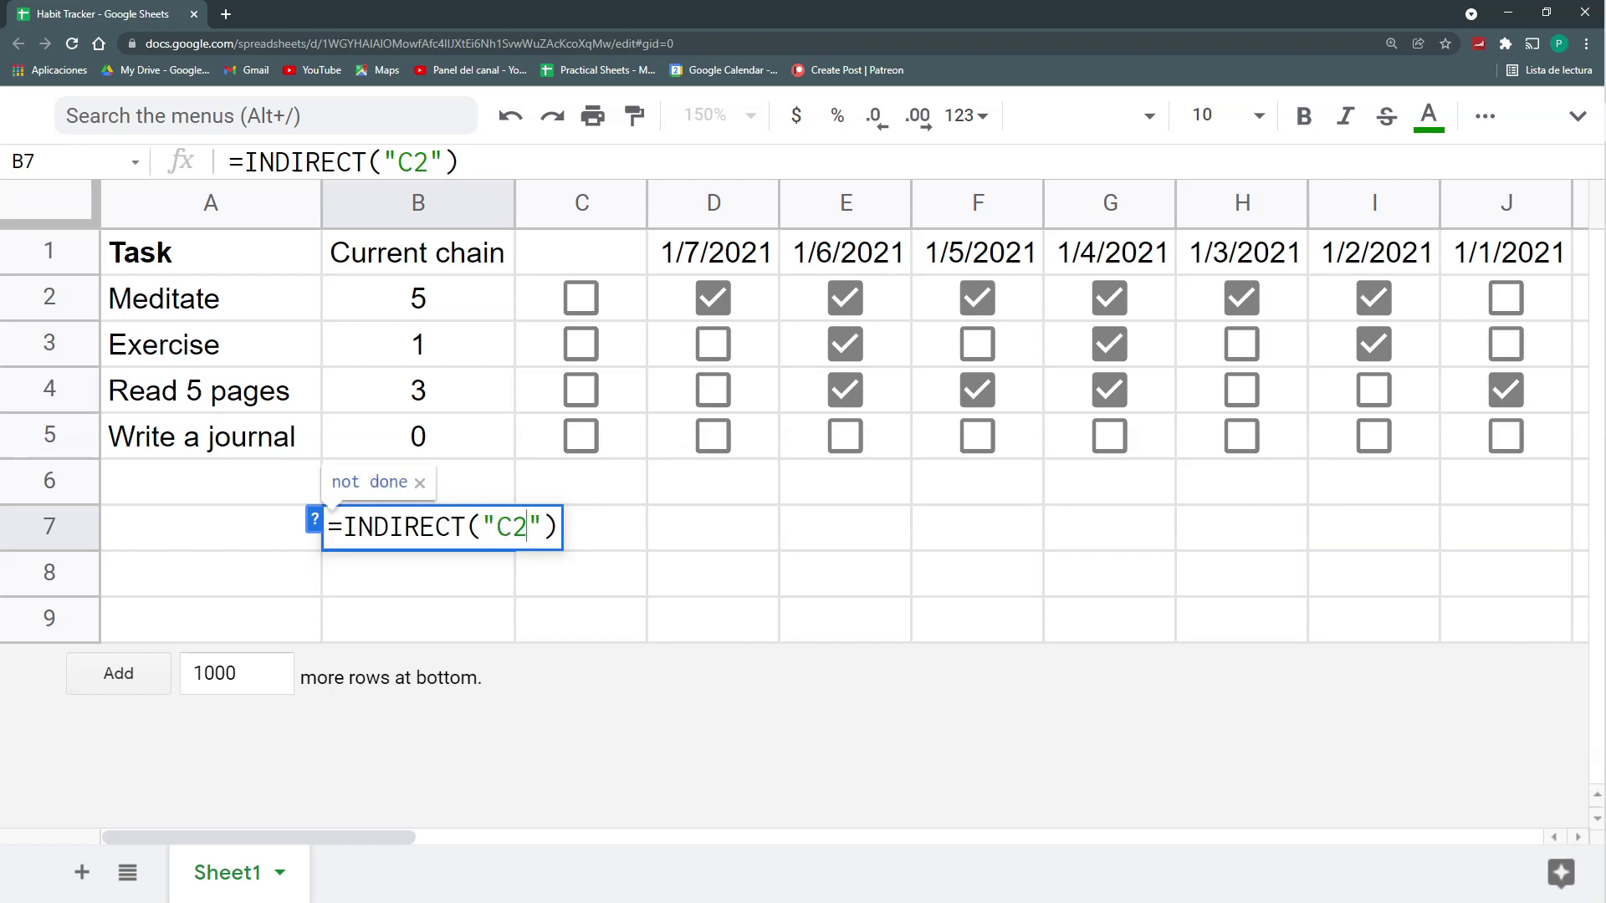
pyautogui.hotkey('shift', 'Left')
pyautogui.press('Right')
pyautogui.hotkey('shift', 'Left')
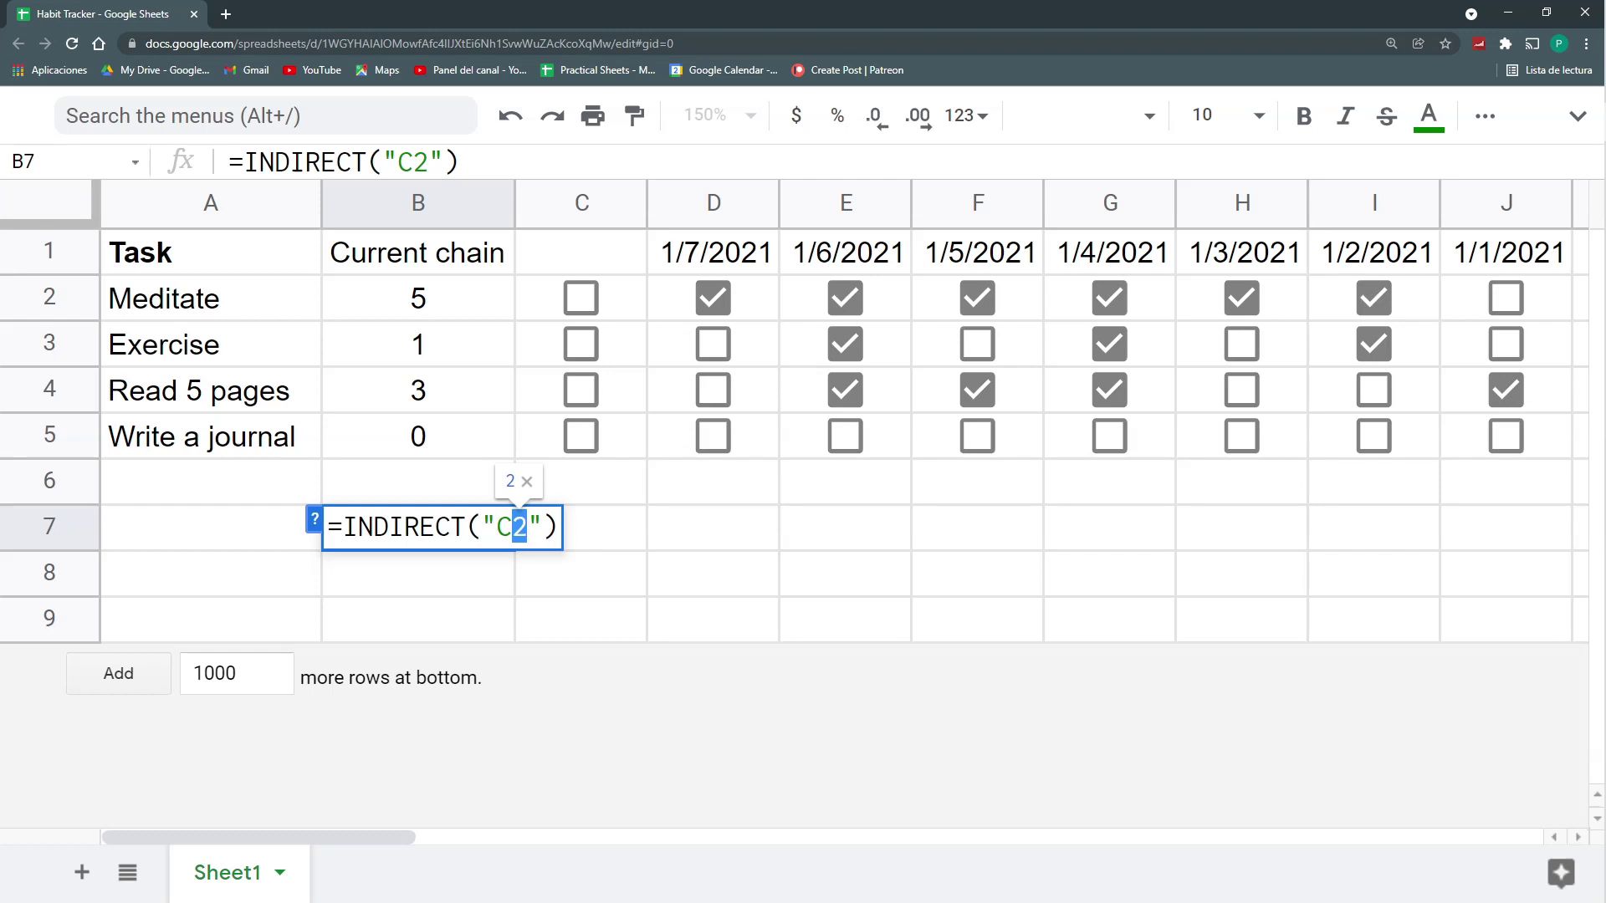
# Step: Discard the B7 test and change B2 to =MATCH("not done",INDIRECT("C2:J2"),0)-1
pyautogui.press('Right')
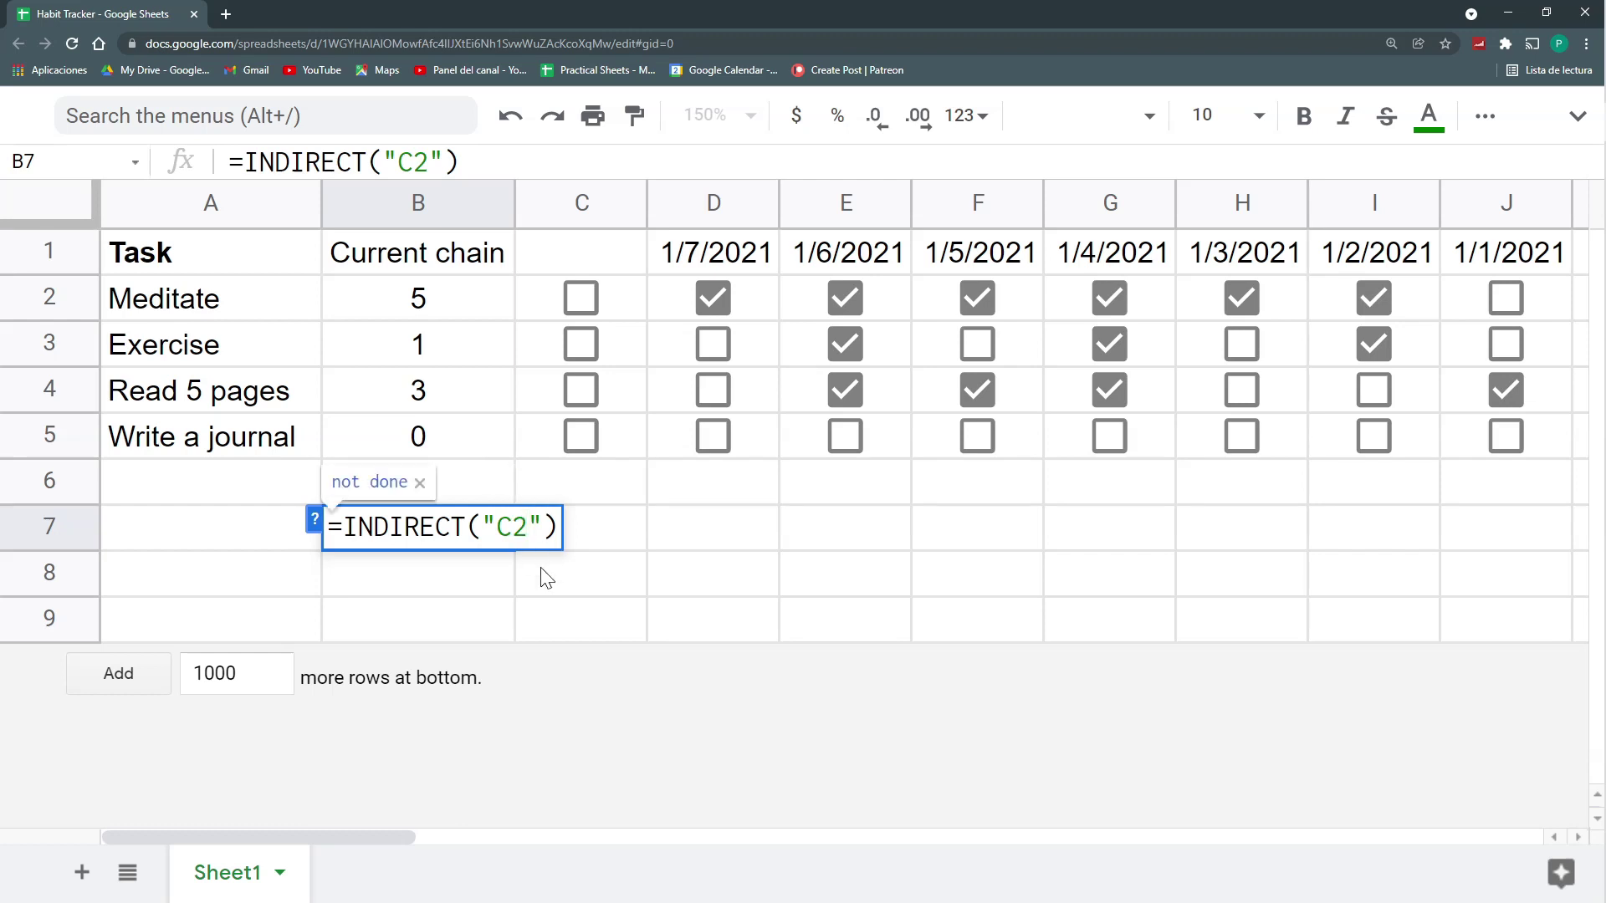
pyautogui.press('Escape')
pyautogui.click(459, 309)
pyautogui.doubleClick(458, 310)
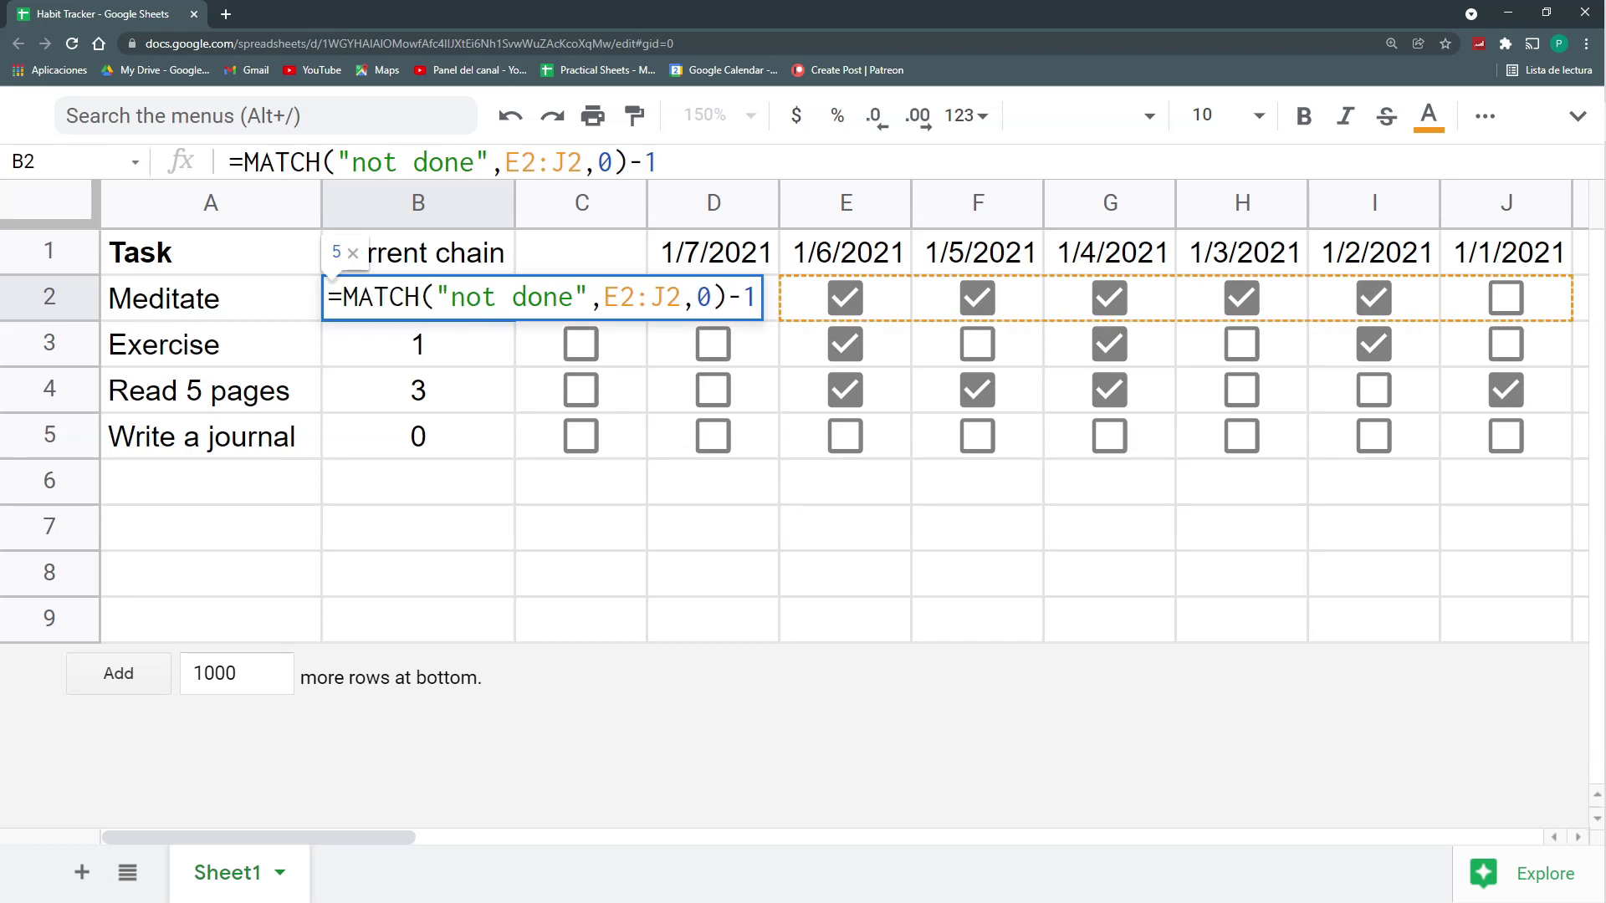
pyautogui.hotkey('shift', 'Right')
pyautogui.hotkey('shift', 'Right')
pyautogui.hotkey('shift', 'Right')
pyautogui.hotkey('shift', 'Right')
pyautogui.hotkey('shift', 'Right')
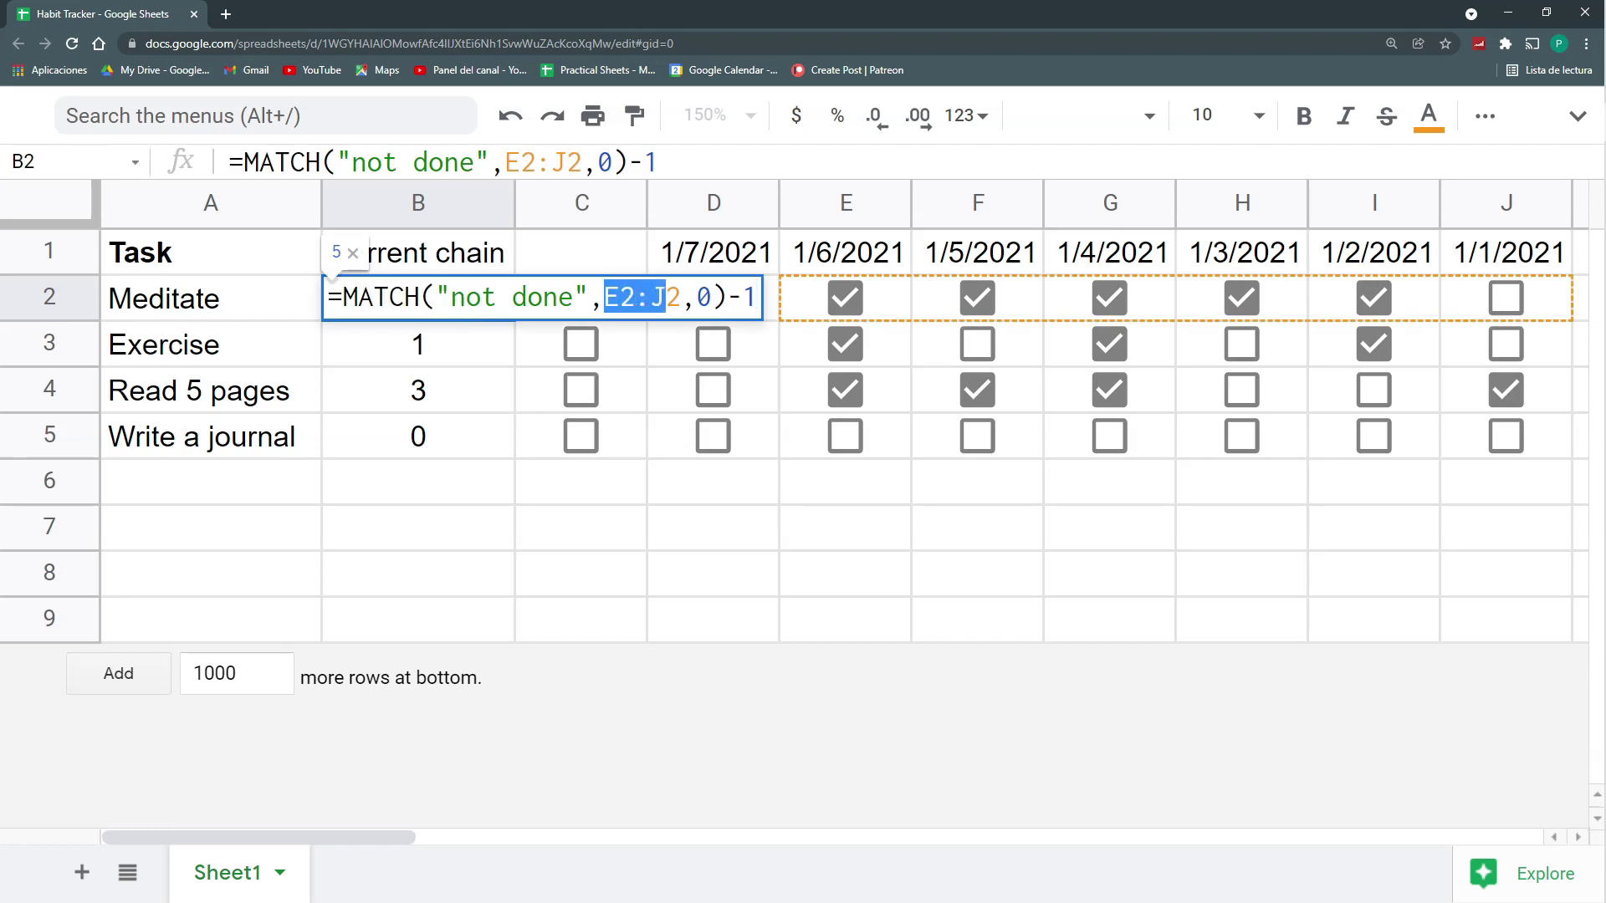
pyautogui.press('Left')
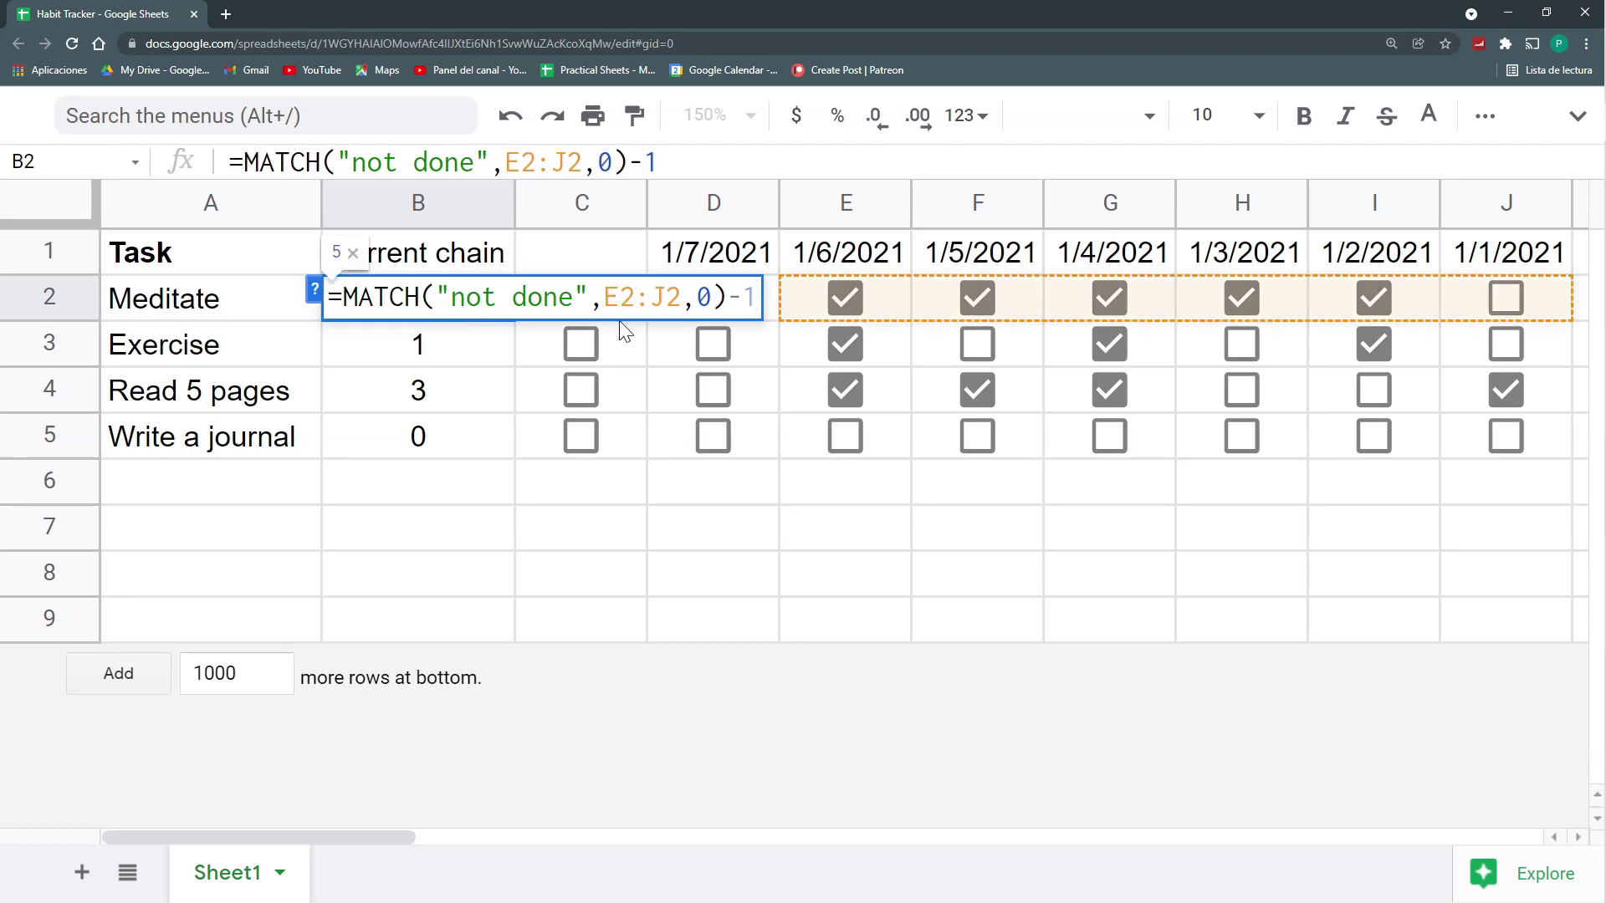
pyautogui.write('INDIRECT(')
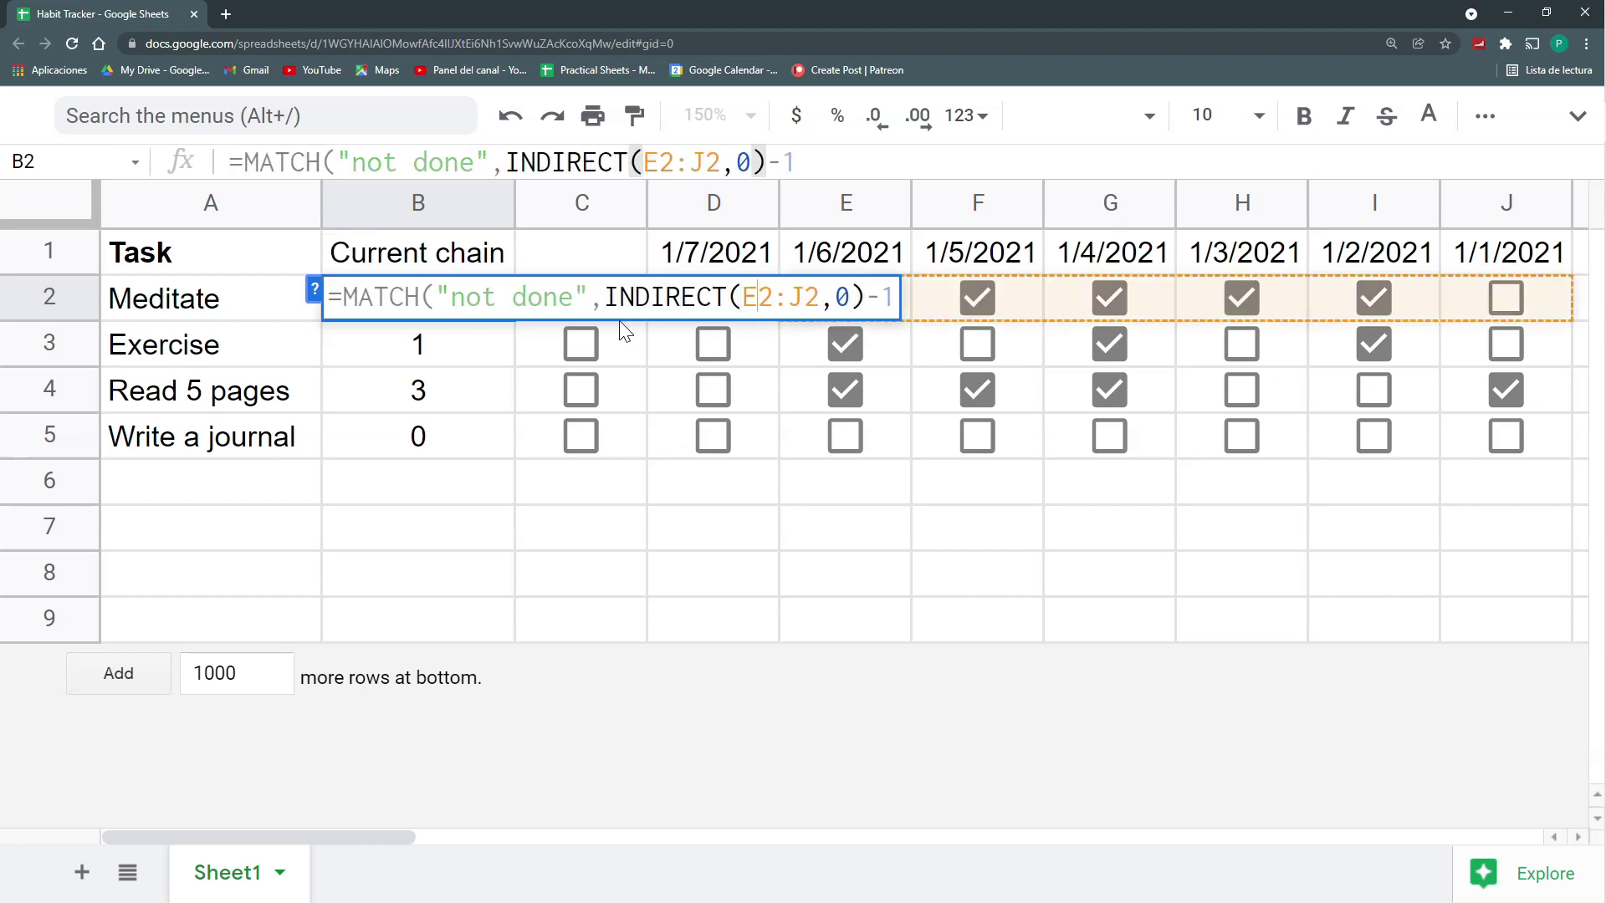
pyautogui.write('"')
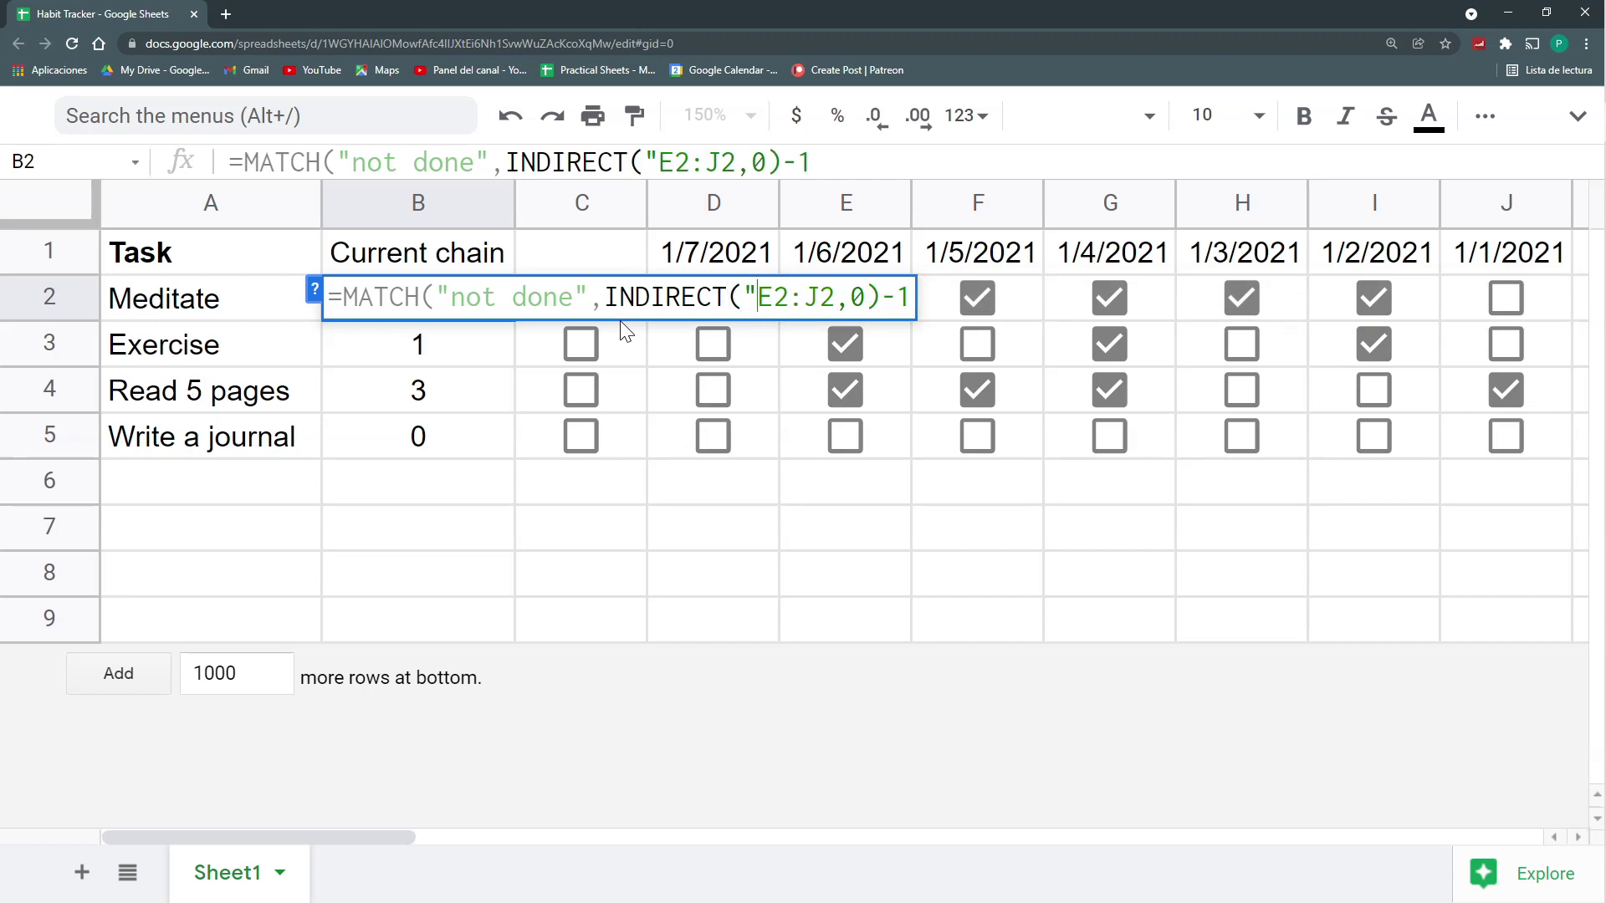
pyautogui.press('Delete')
pyautogui.write('C')
pyautogui.press('Right')
pyautogui.press('Right')
pyautogui.press('Right')
pyautogui.press('Right')
pyautogui.write('")')
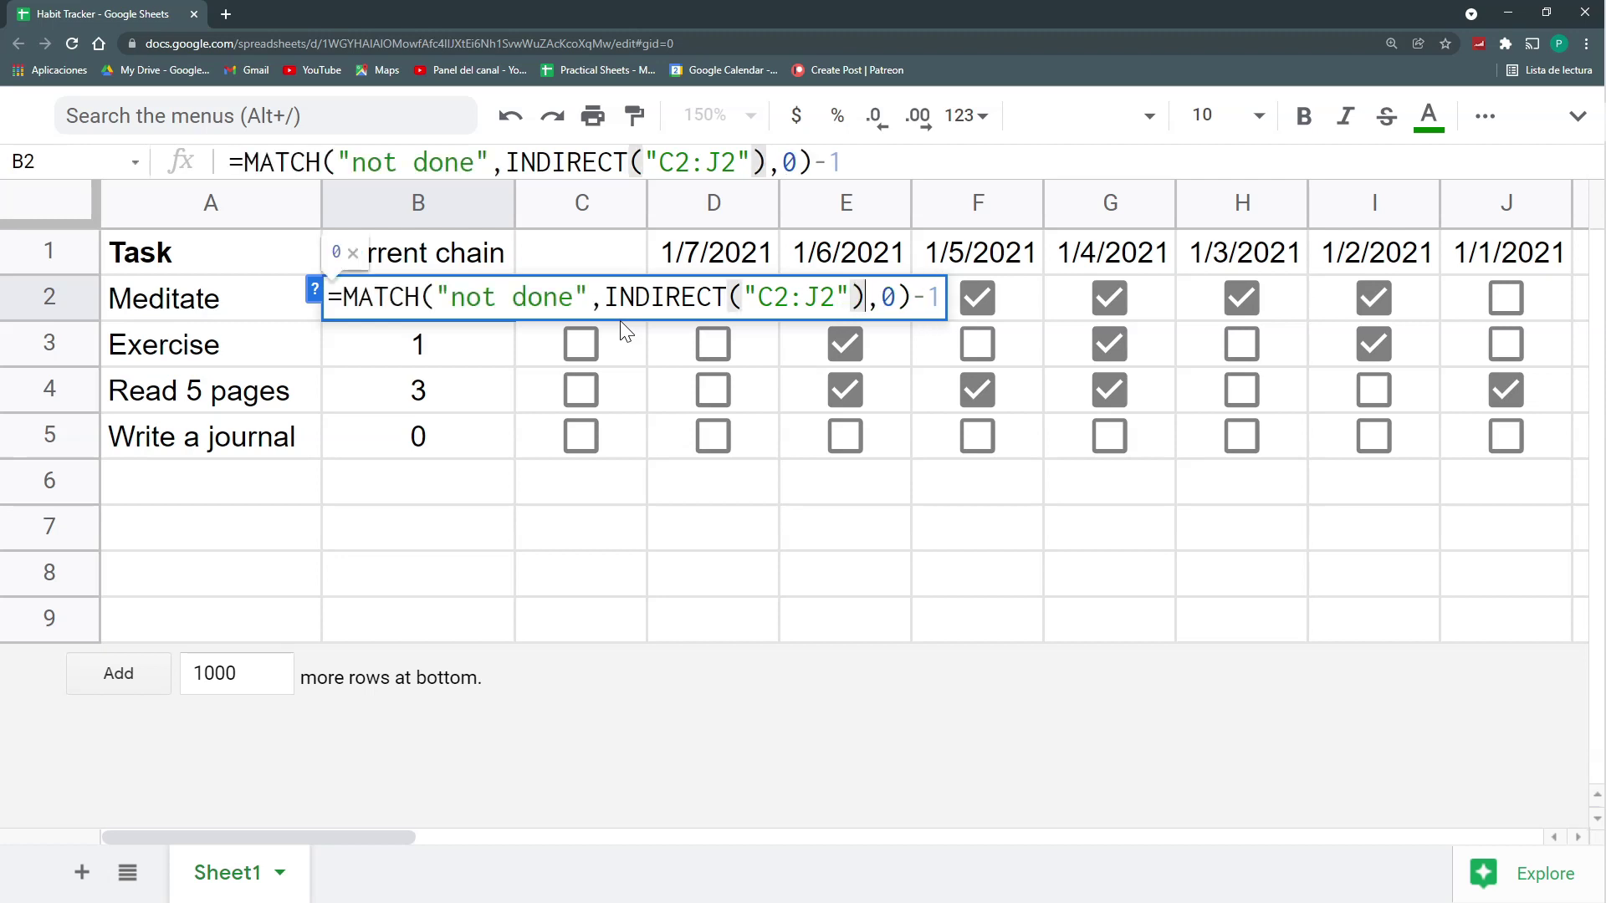
pyautogui.hotkey('ctrl', 'Return')
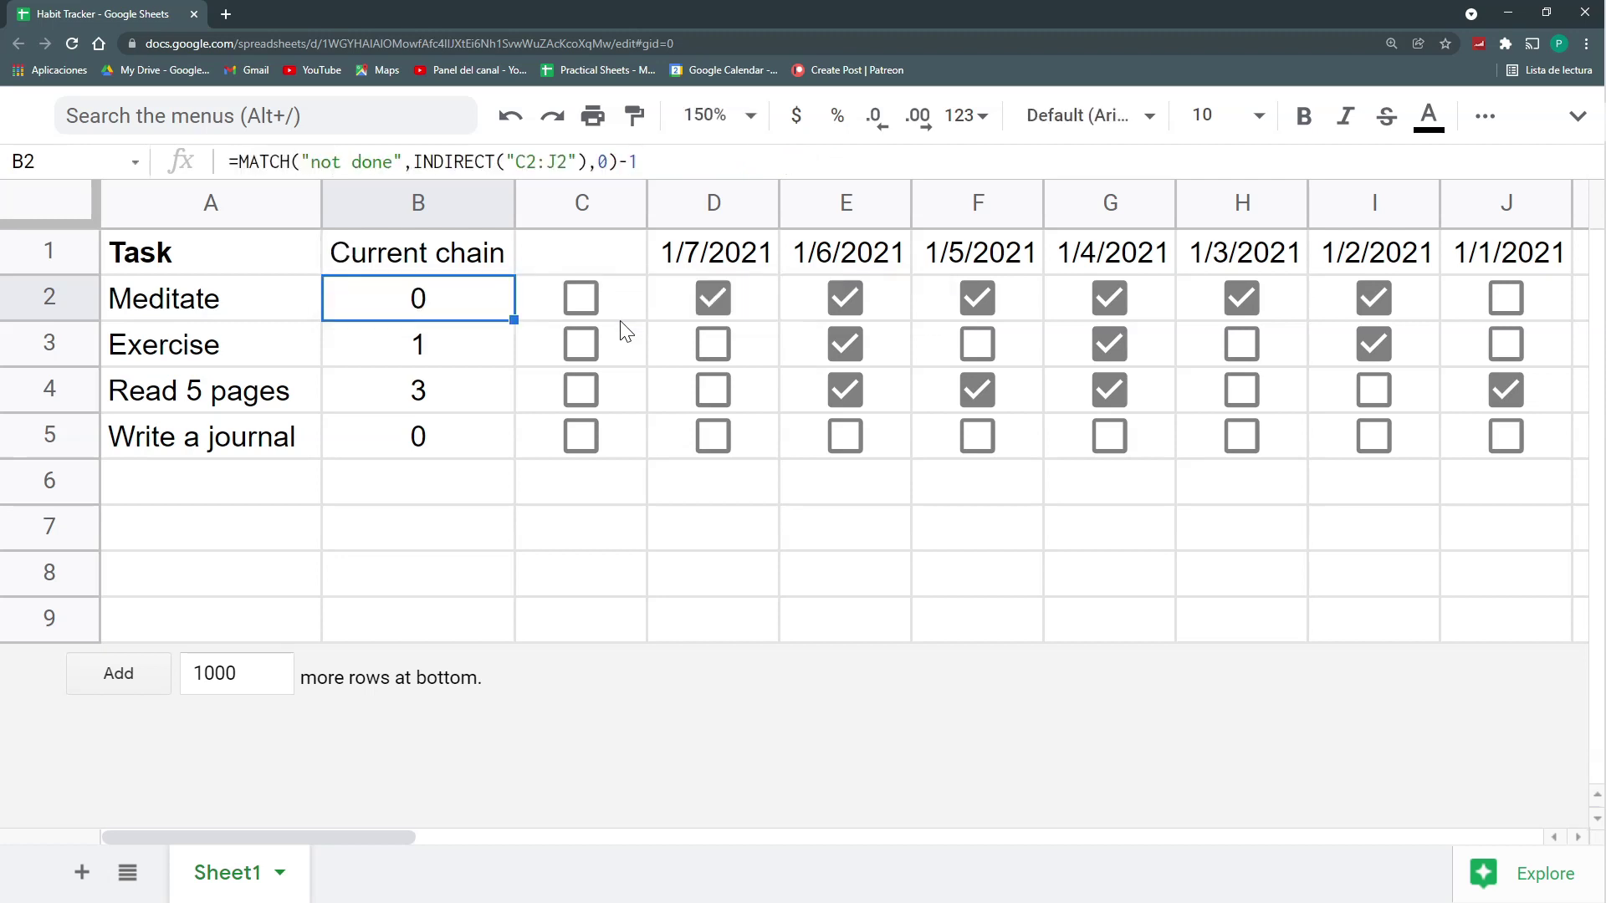
# Step: Test the Meditate chain by toggling its newest and 1/6/2021 checkboxes
pyautogui.click(572, 303)
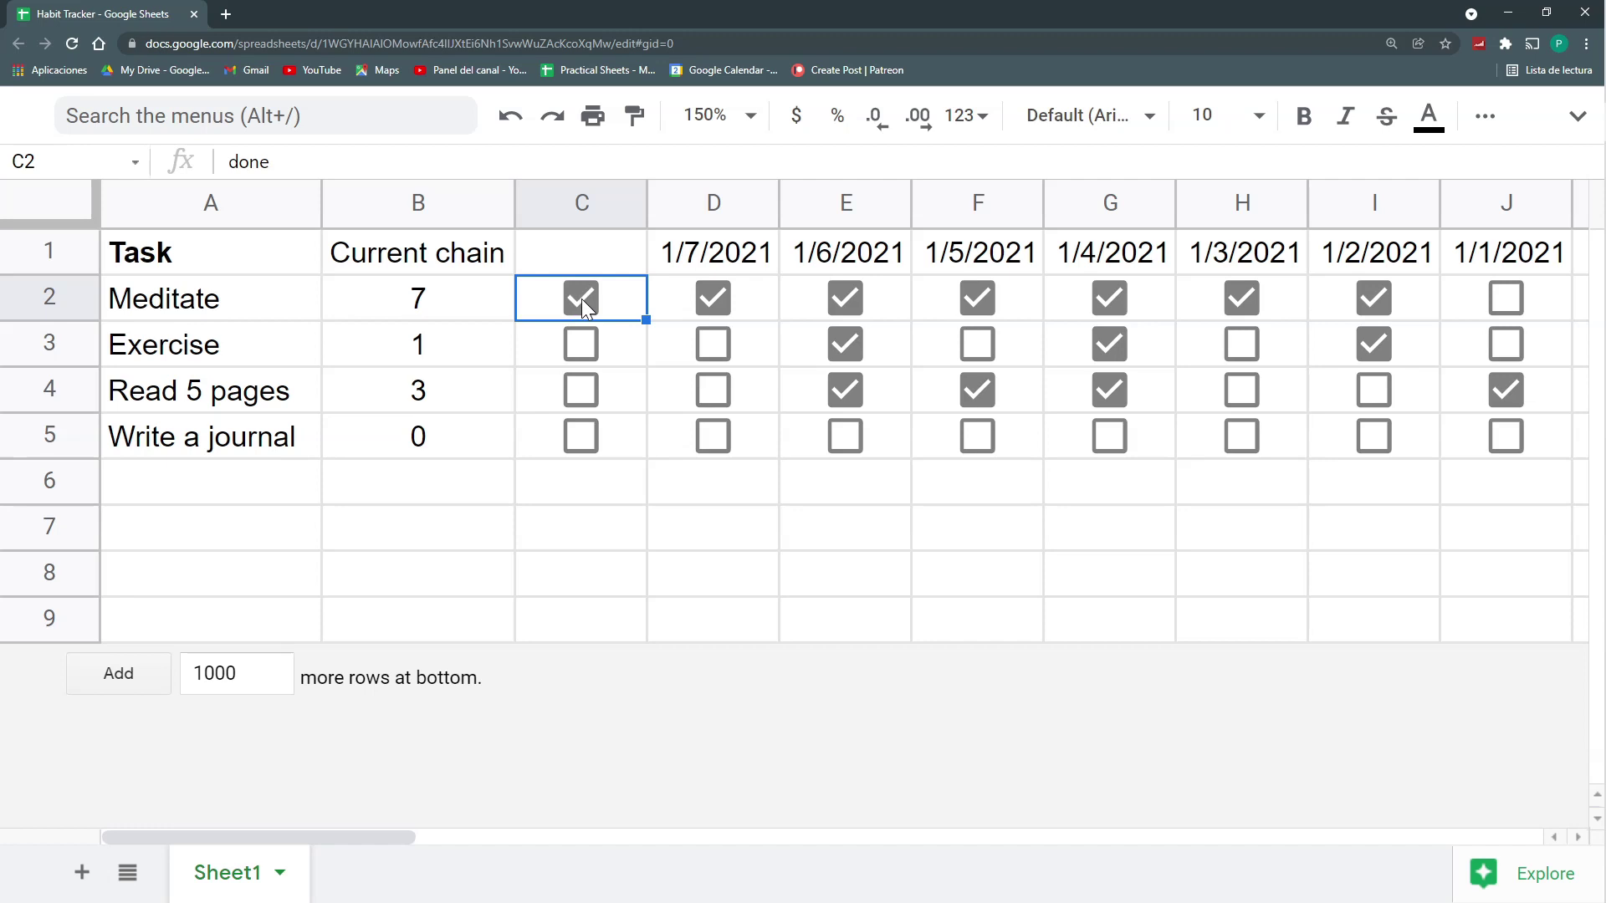
pyautogui.click(854, 295)
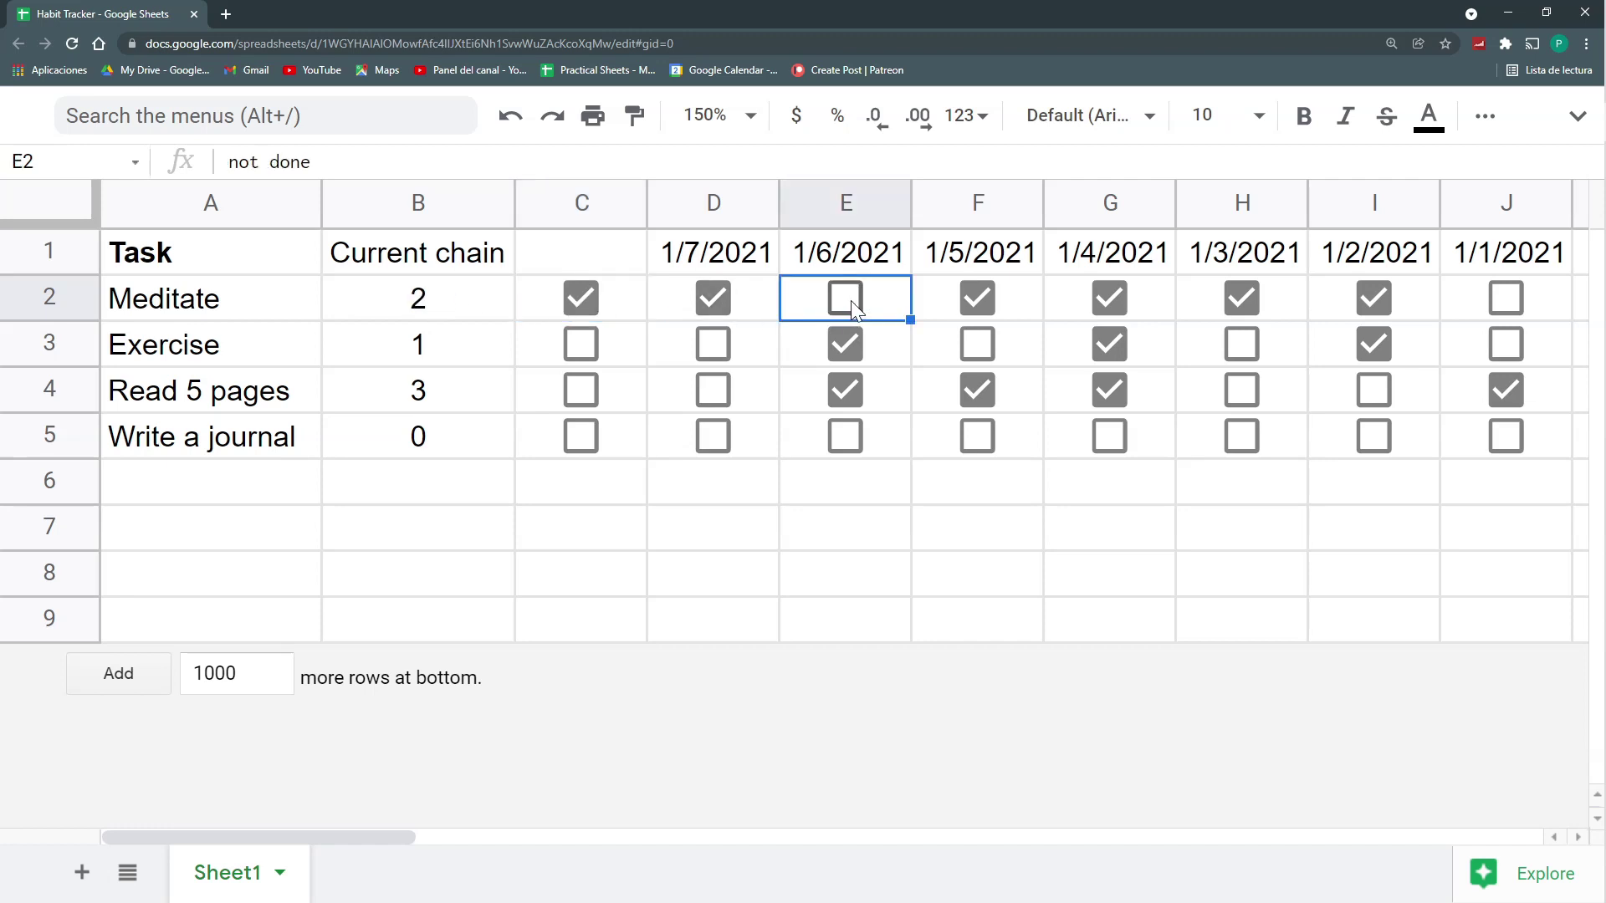
pyautogui.click(850, 299)
pyautogui.click(676, 258)
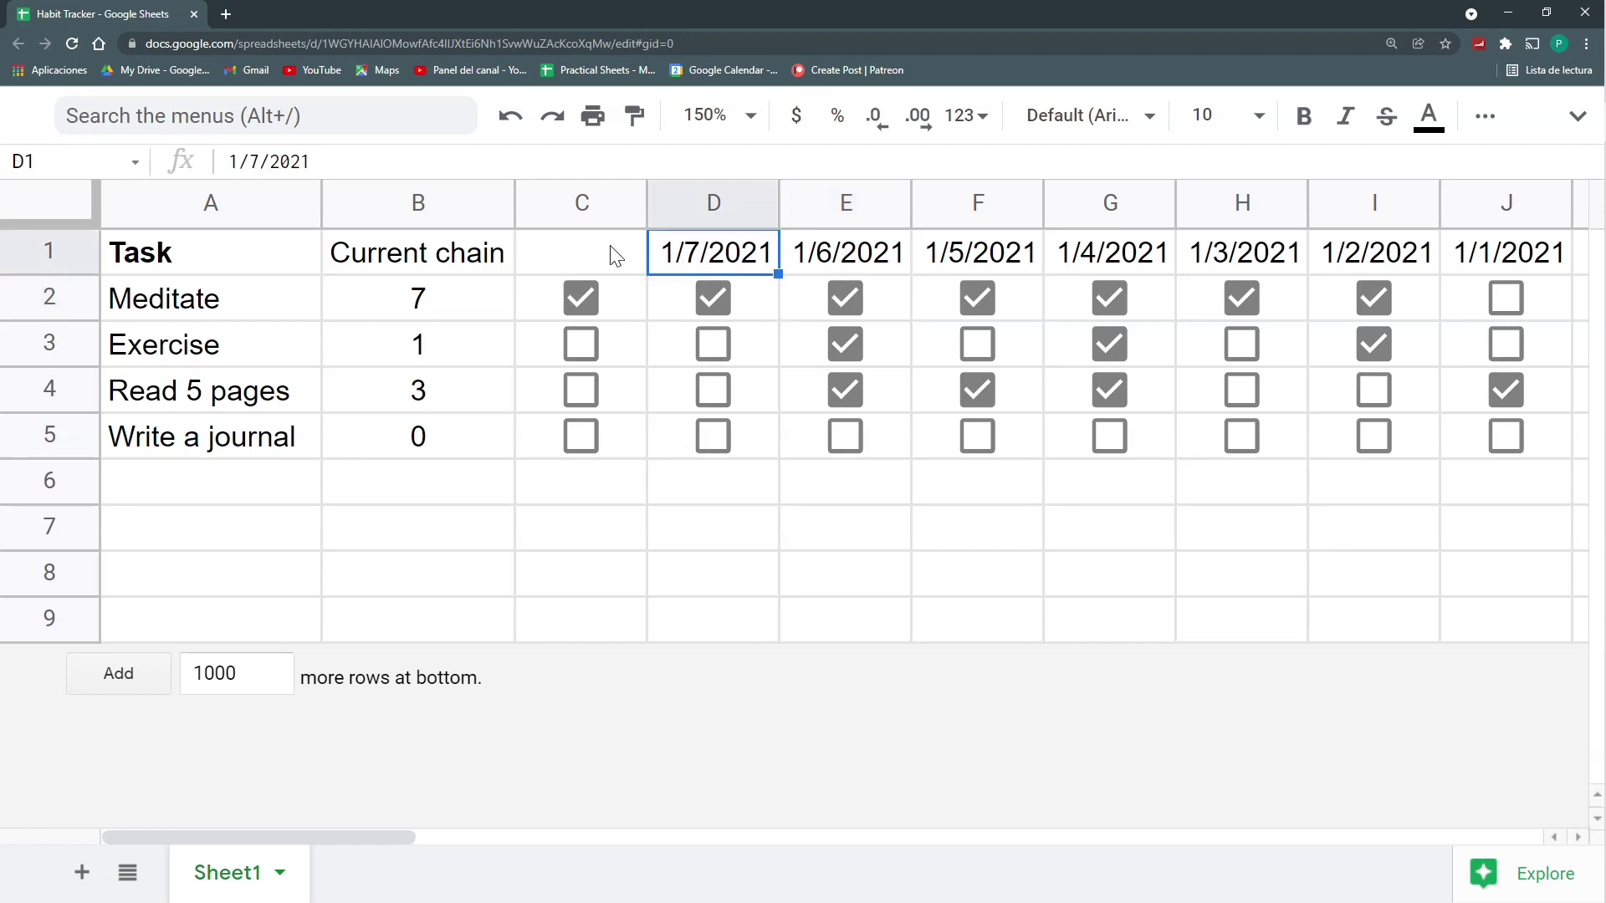
pyautogui.click(616, 255)
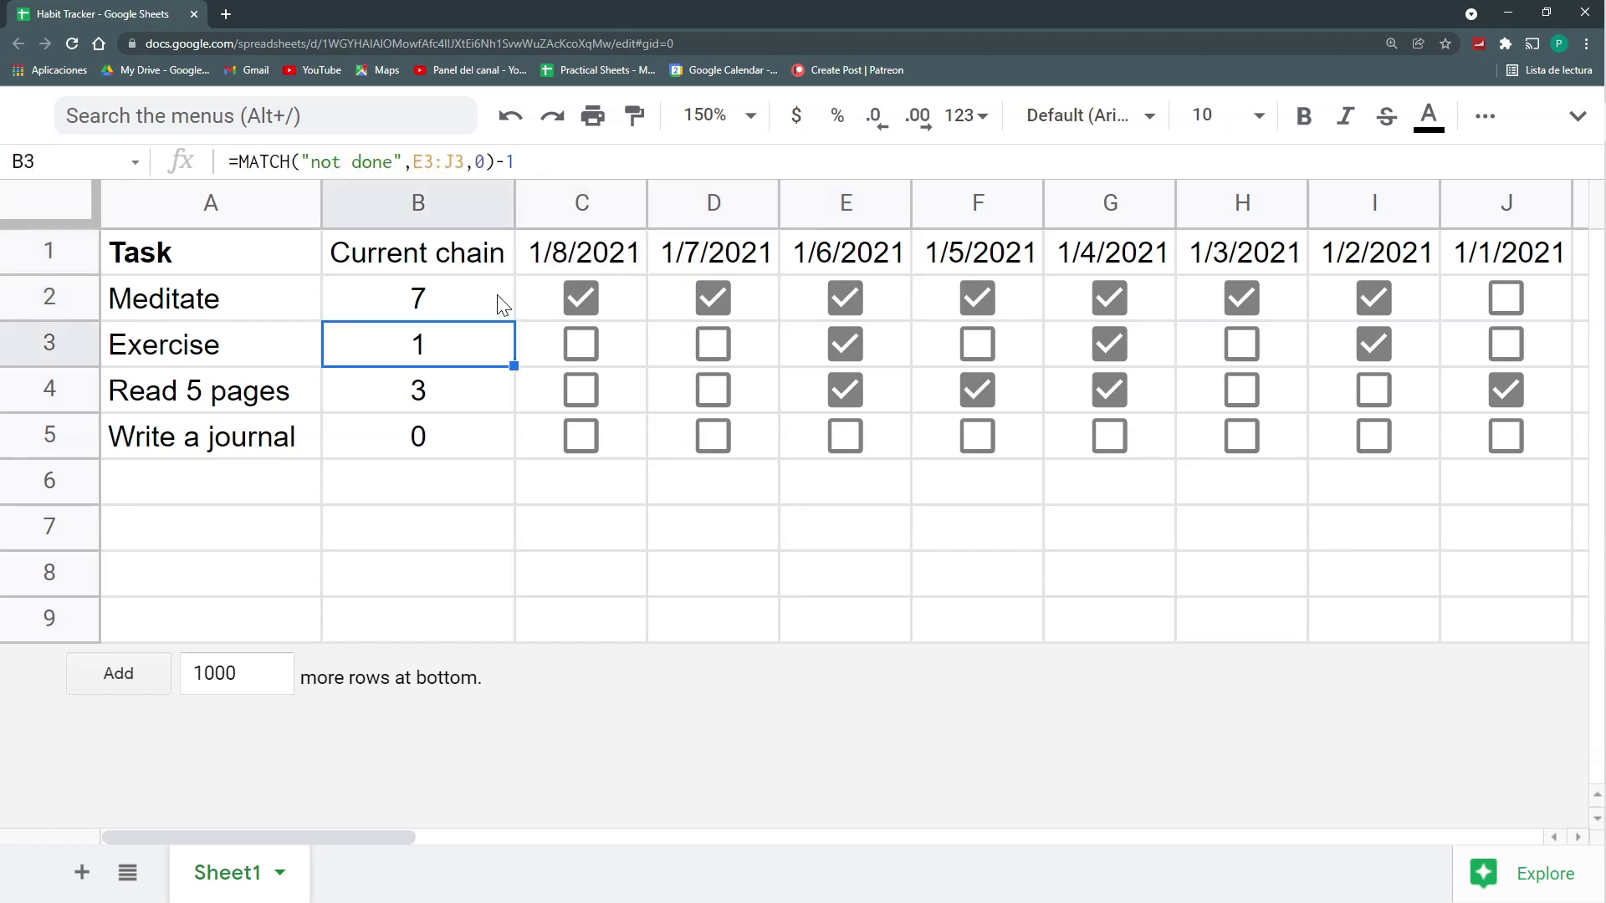
# Step: Copy the INDIRECT chain formula from B2 down to B5, all showing 7
pyautogui.click(495, 303)
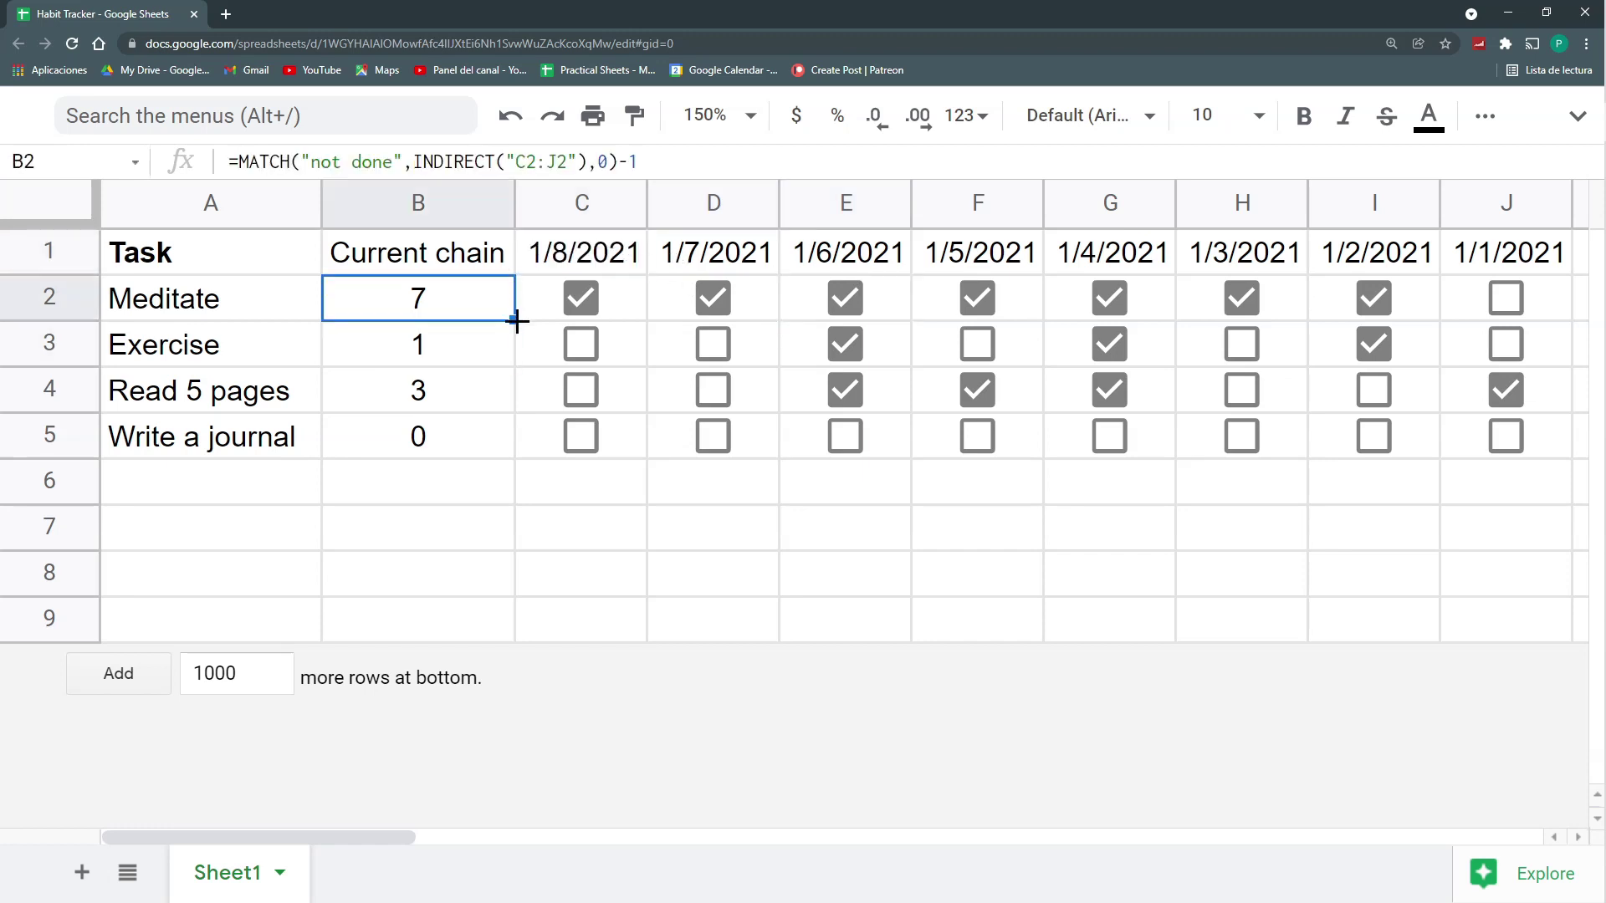
pyautogui.moveTo(517, 321); pyautogui.dragTo(502, 443)
pyautogui.click(474, 344)
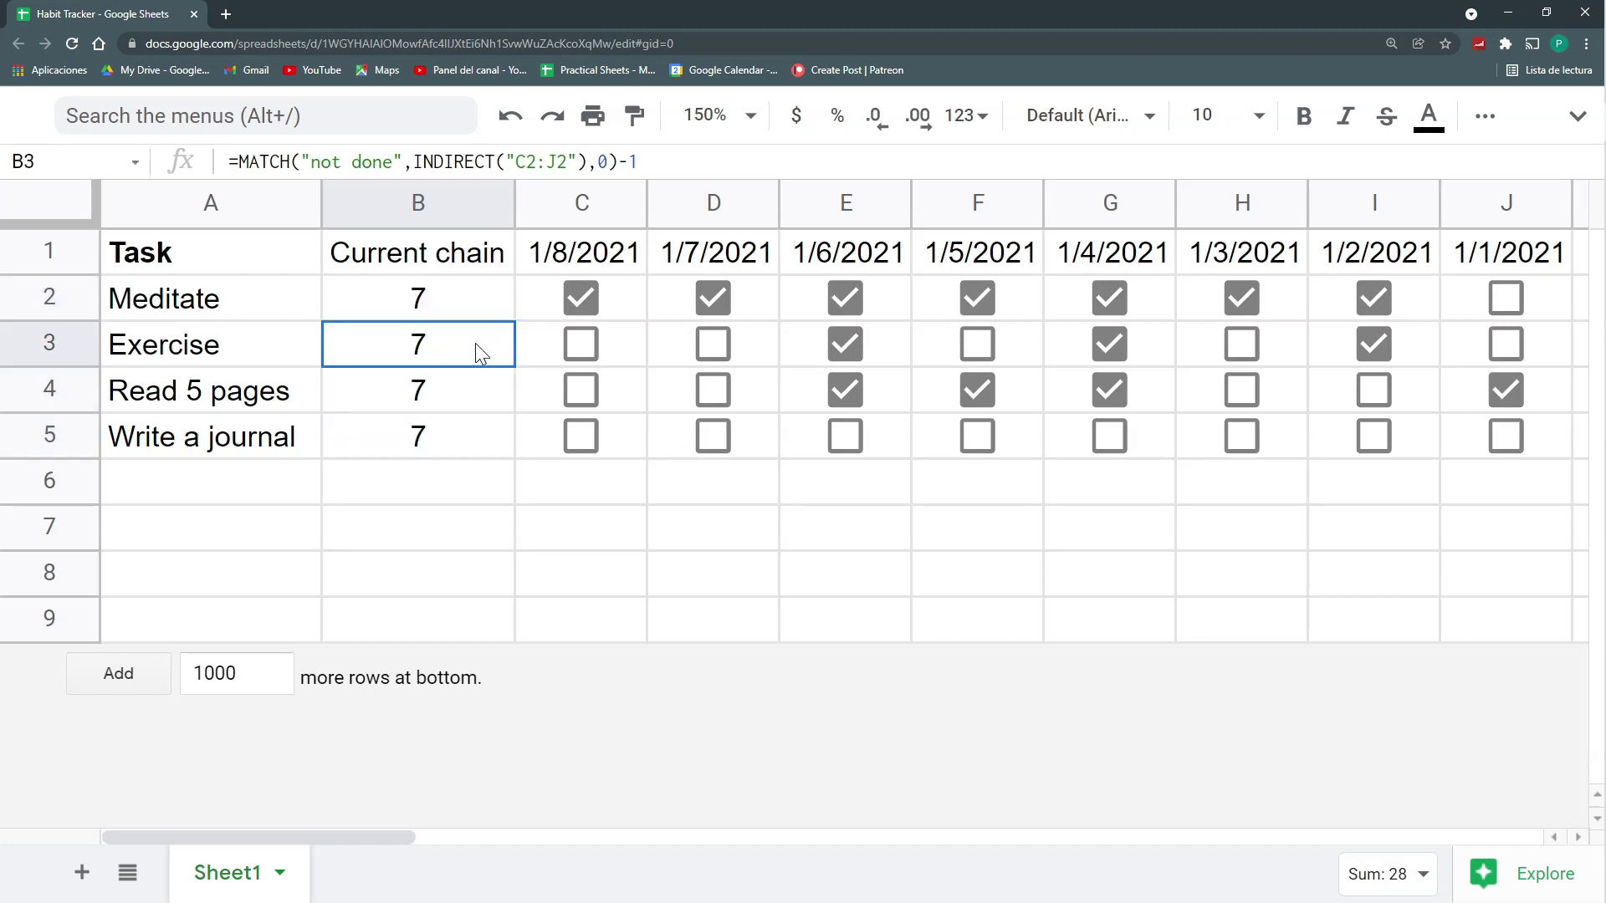
pyautogui.click(502, 298)
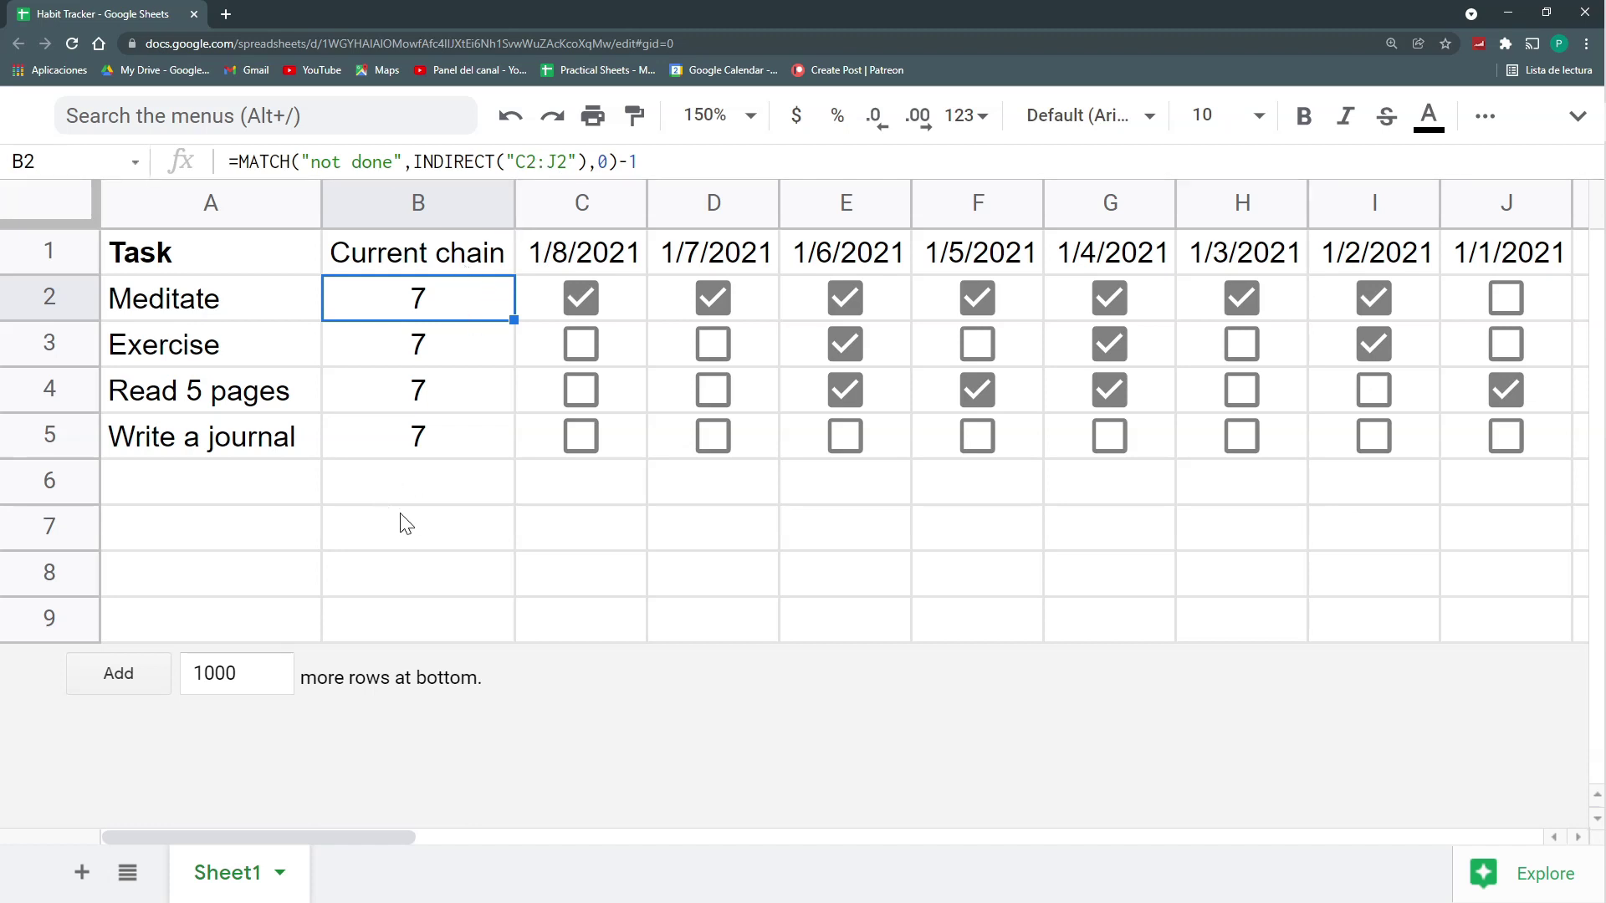
# Step: Rewrite B2 as =MATCH("not done",INDIRECT("C"&ROW()&":"&"J"&ROW()),0)-1
pyautogui.click(420, 543)
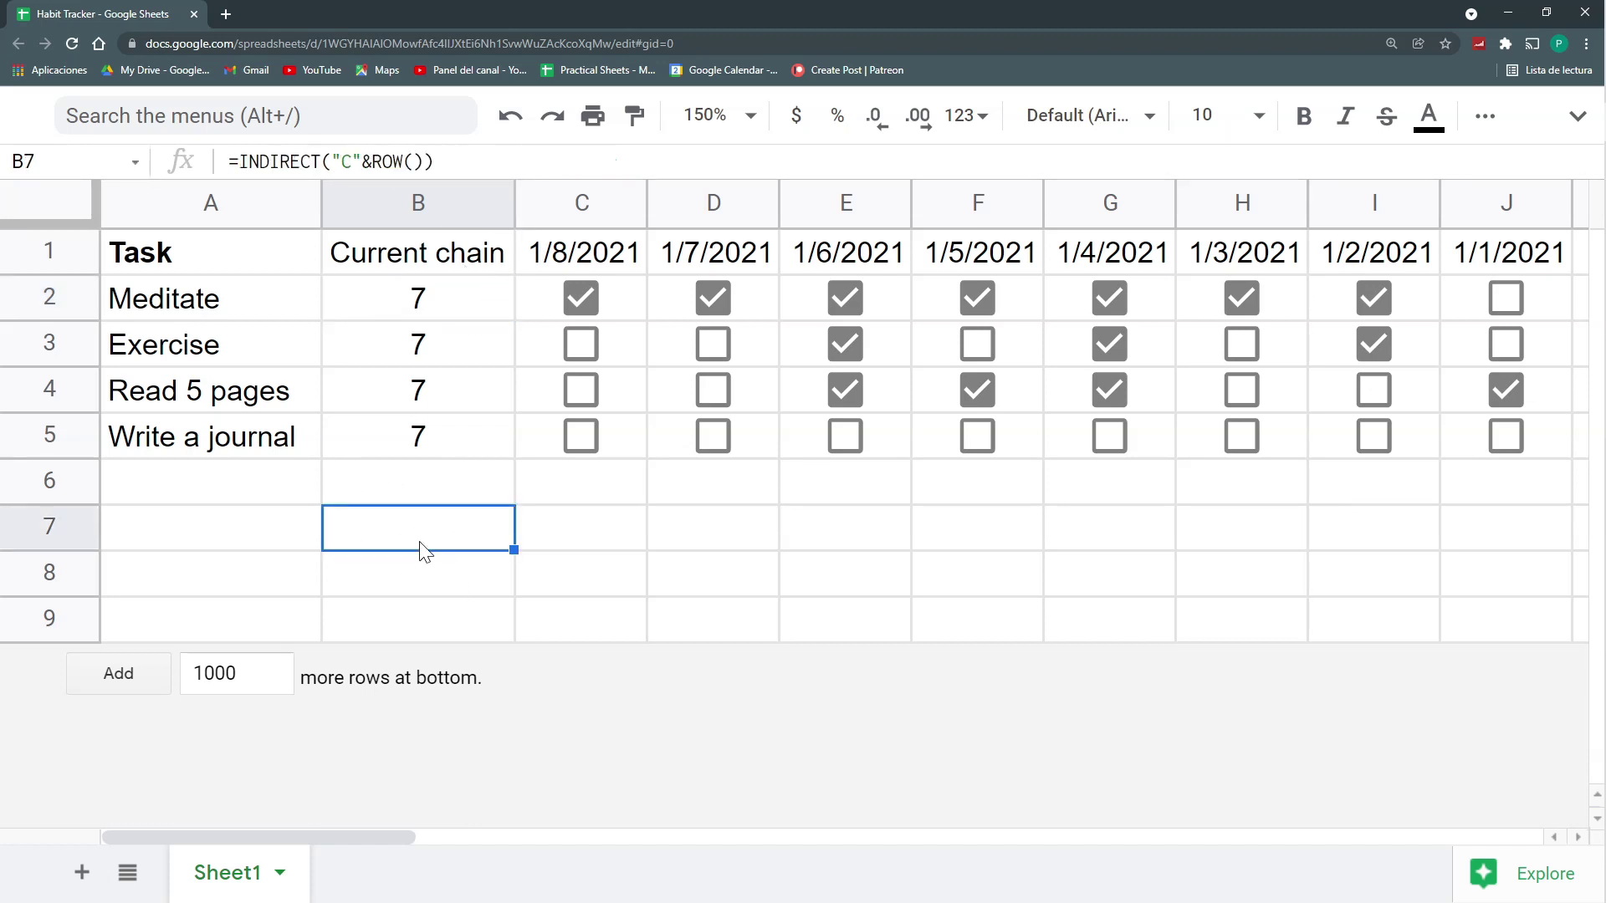
pyautogui.click(421, 303)
pyautogui.moveTo(524, 162); pyautogui.dragTo(536, 161)
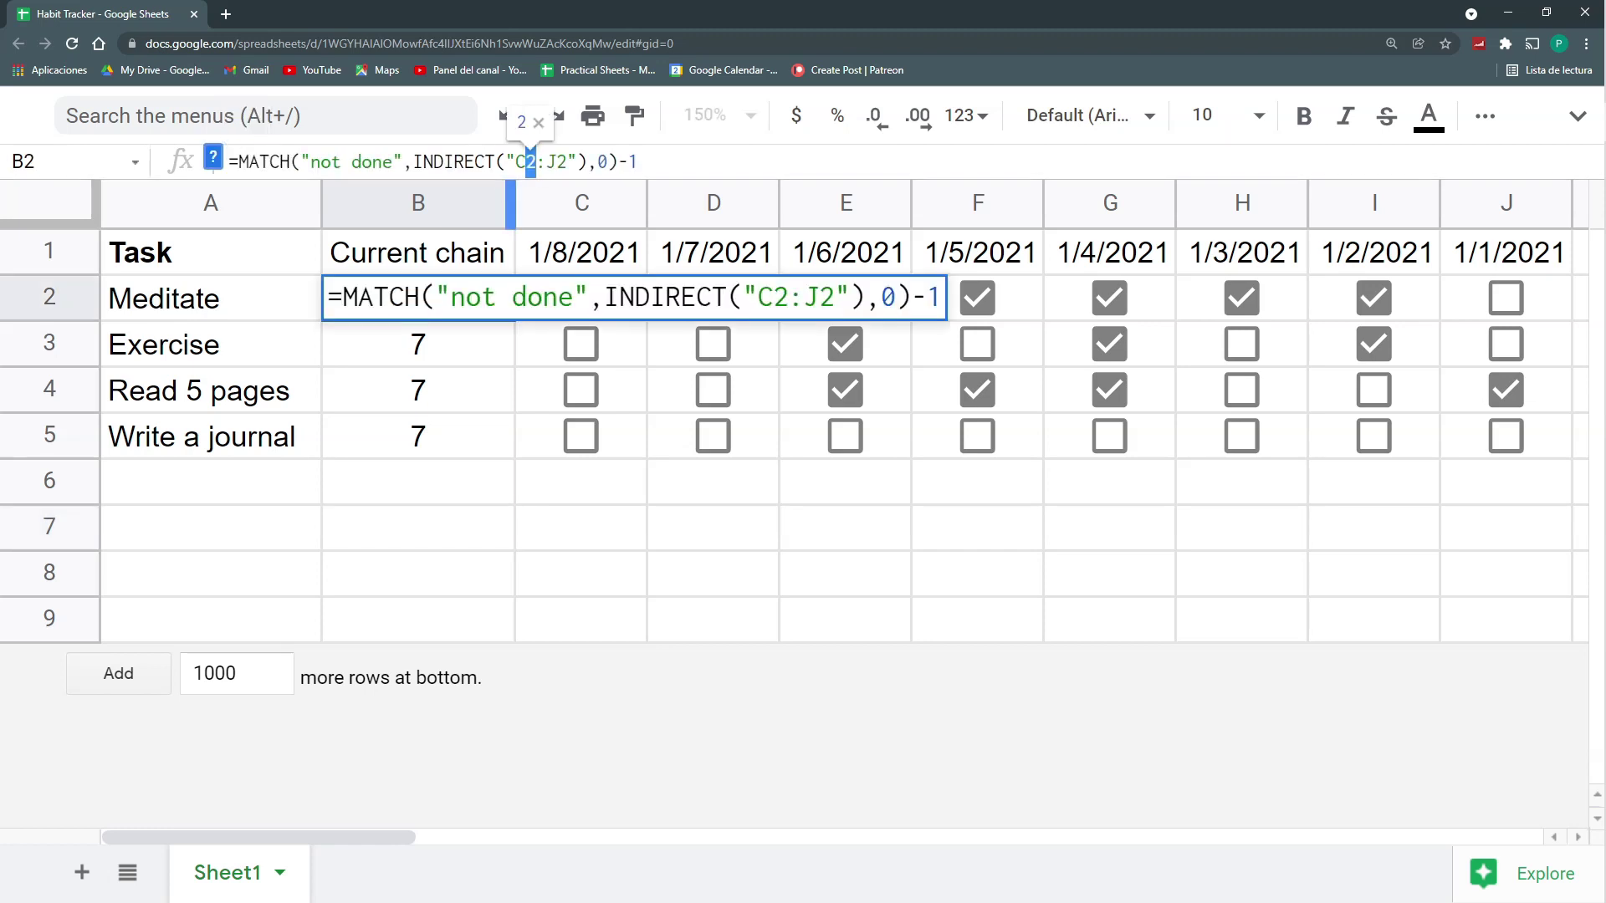
pyautogui.press('Left')
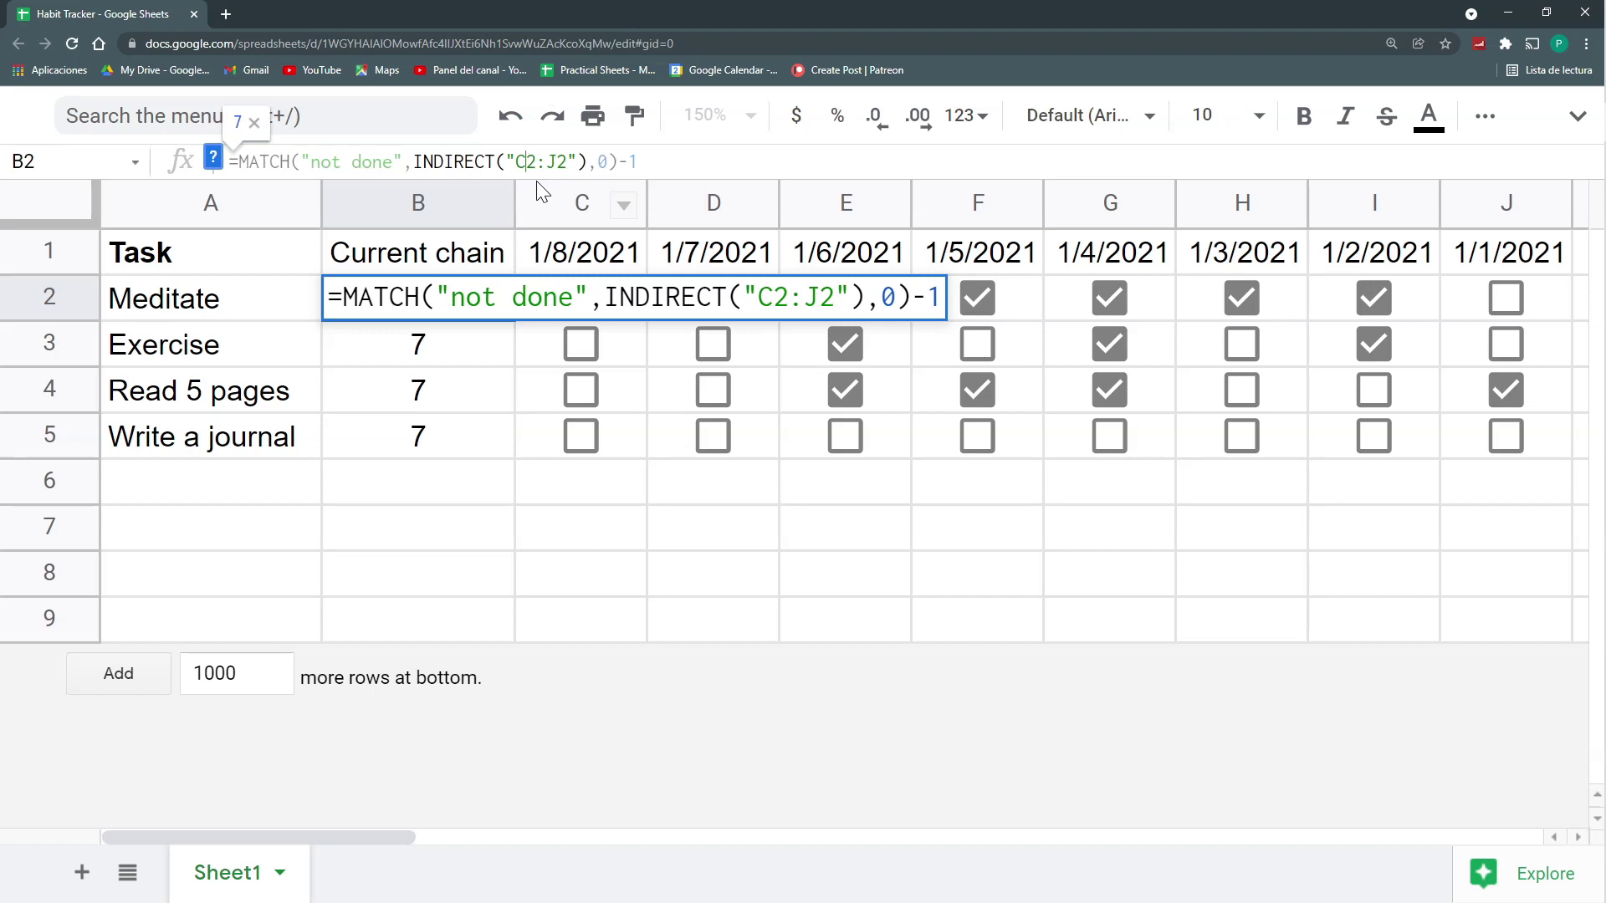
pyautogui.write('"')
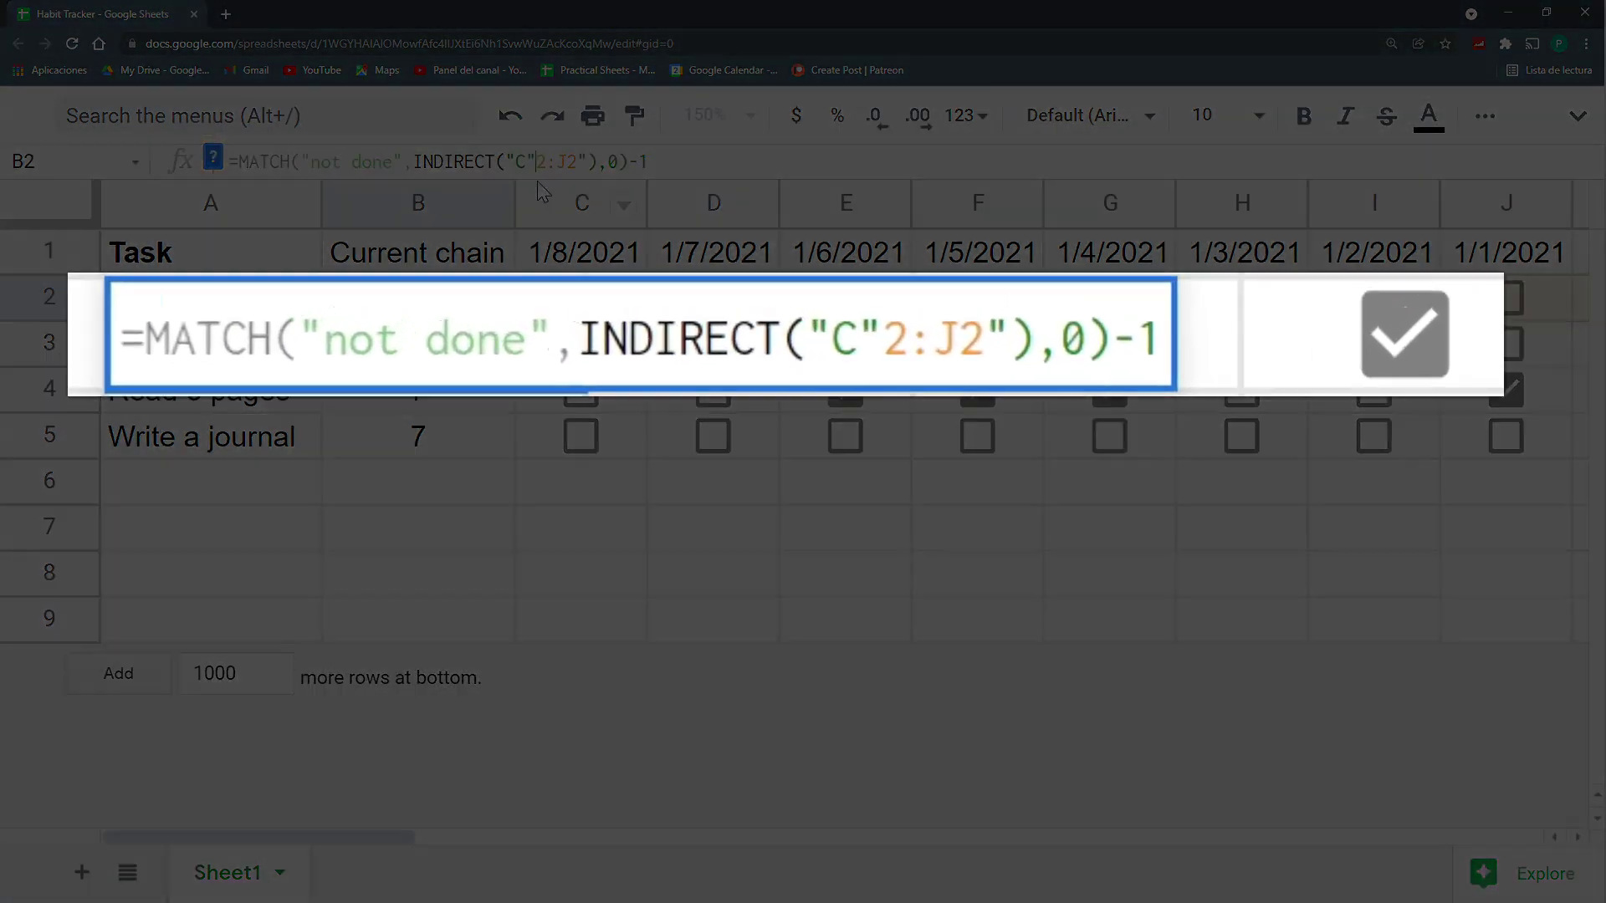
pyautogui.write('&')
pyautogui.write('ROW(')
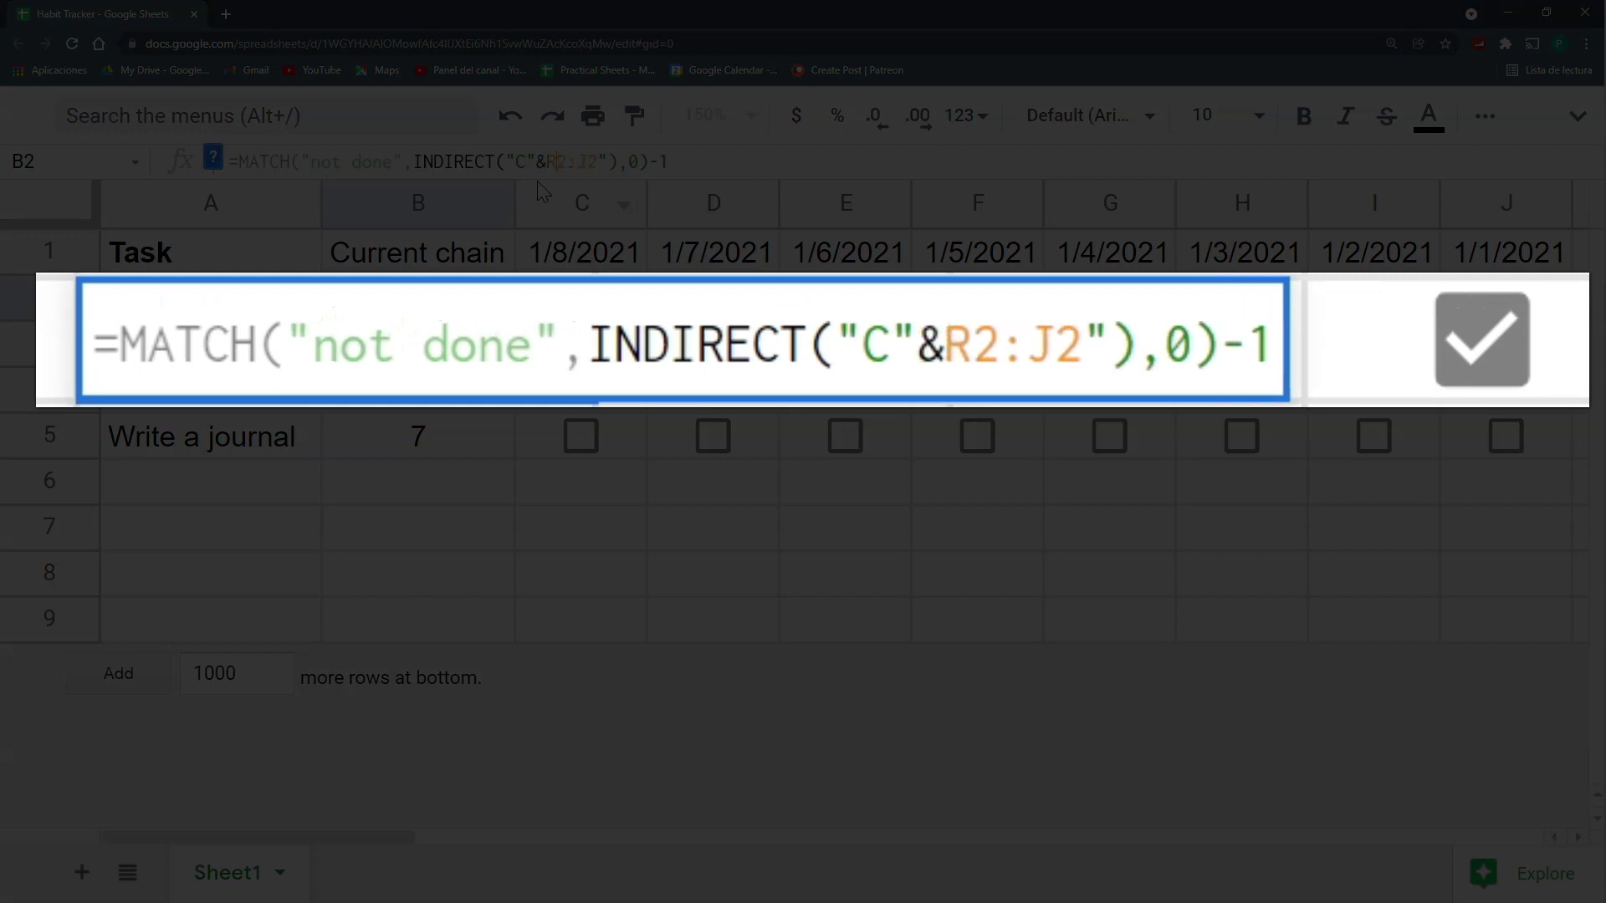
pyautogui.press('Delete')
pyautogui.write(')')
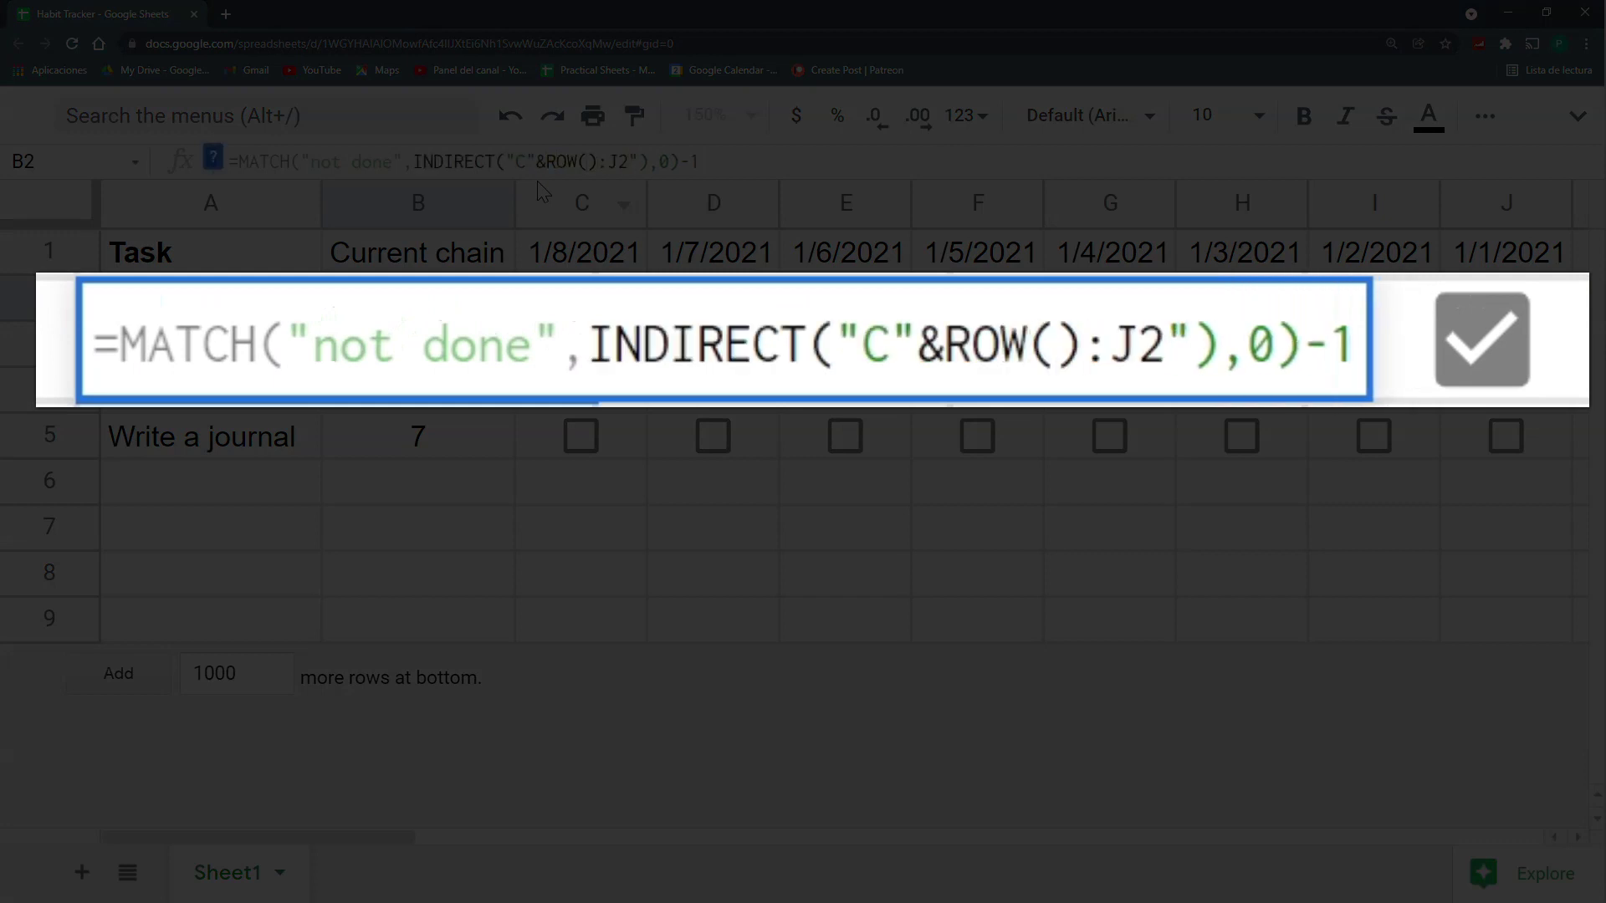
pyautogui.write('&":')
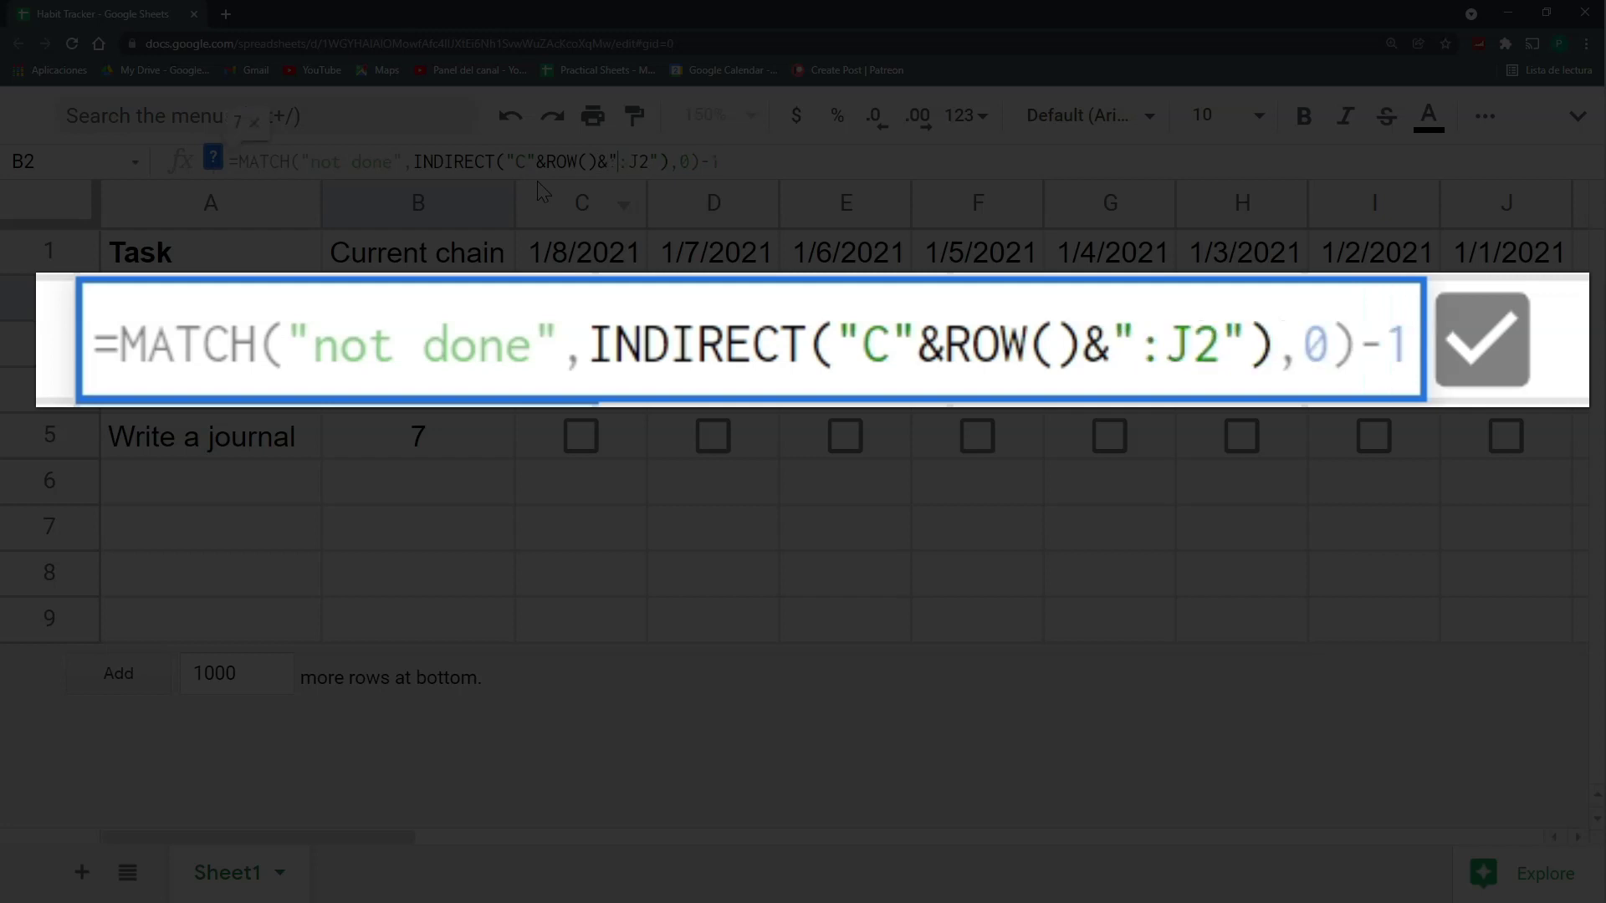
pyautogui.write('"')
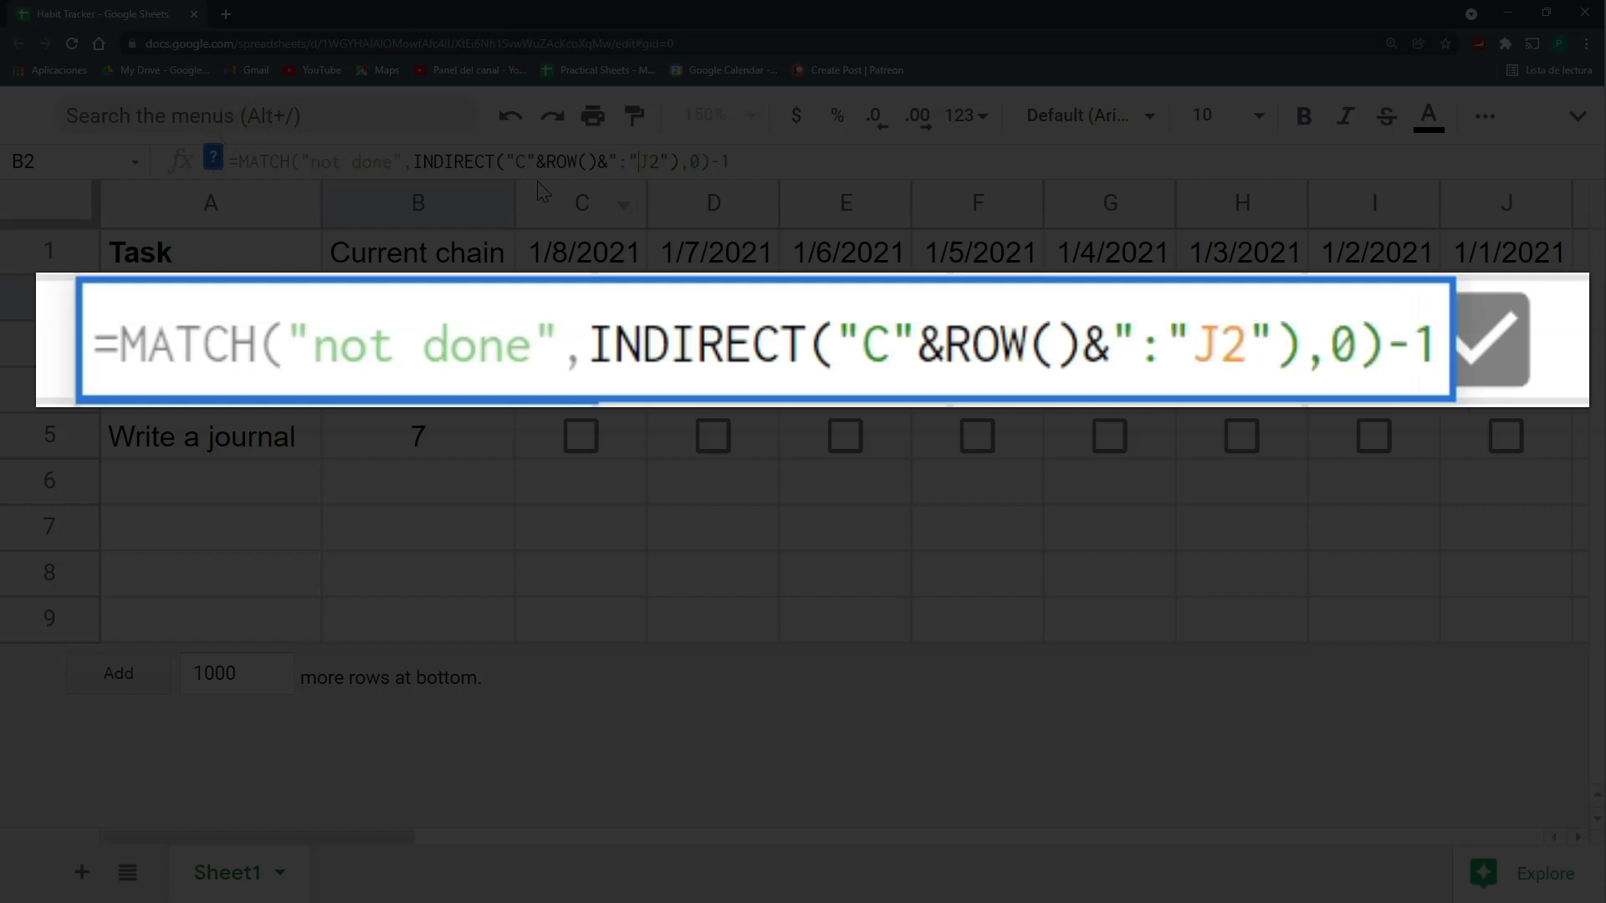
pyautogui.write('&')
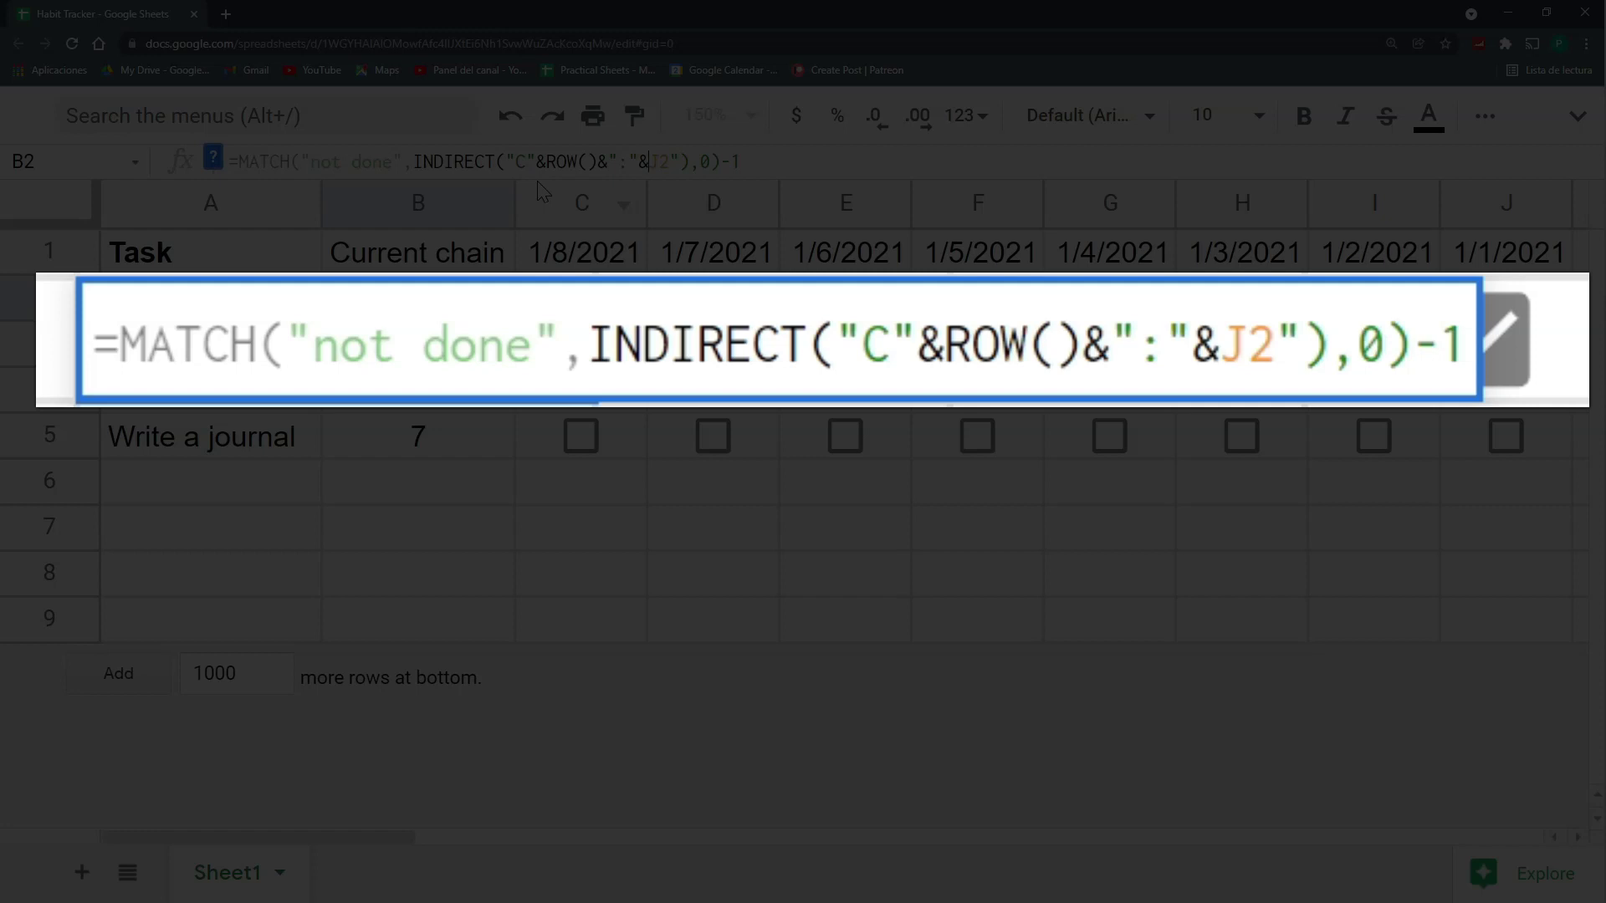
pyautogui.write('"')
pyautogui.press('Right')
pyautogui.write('"')
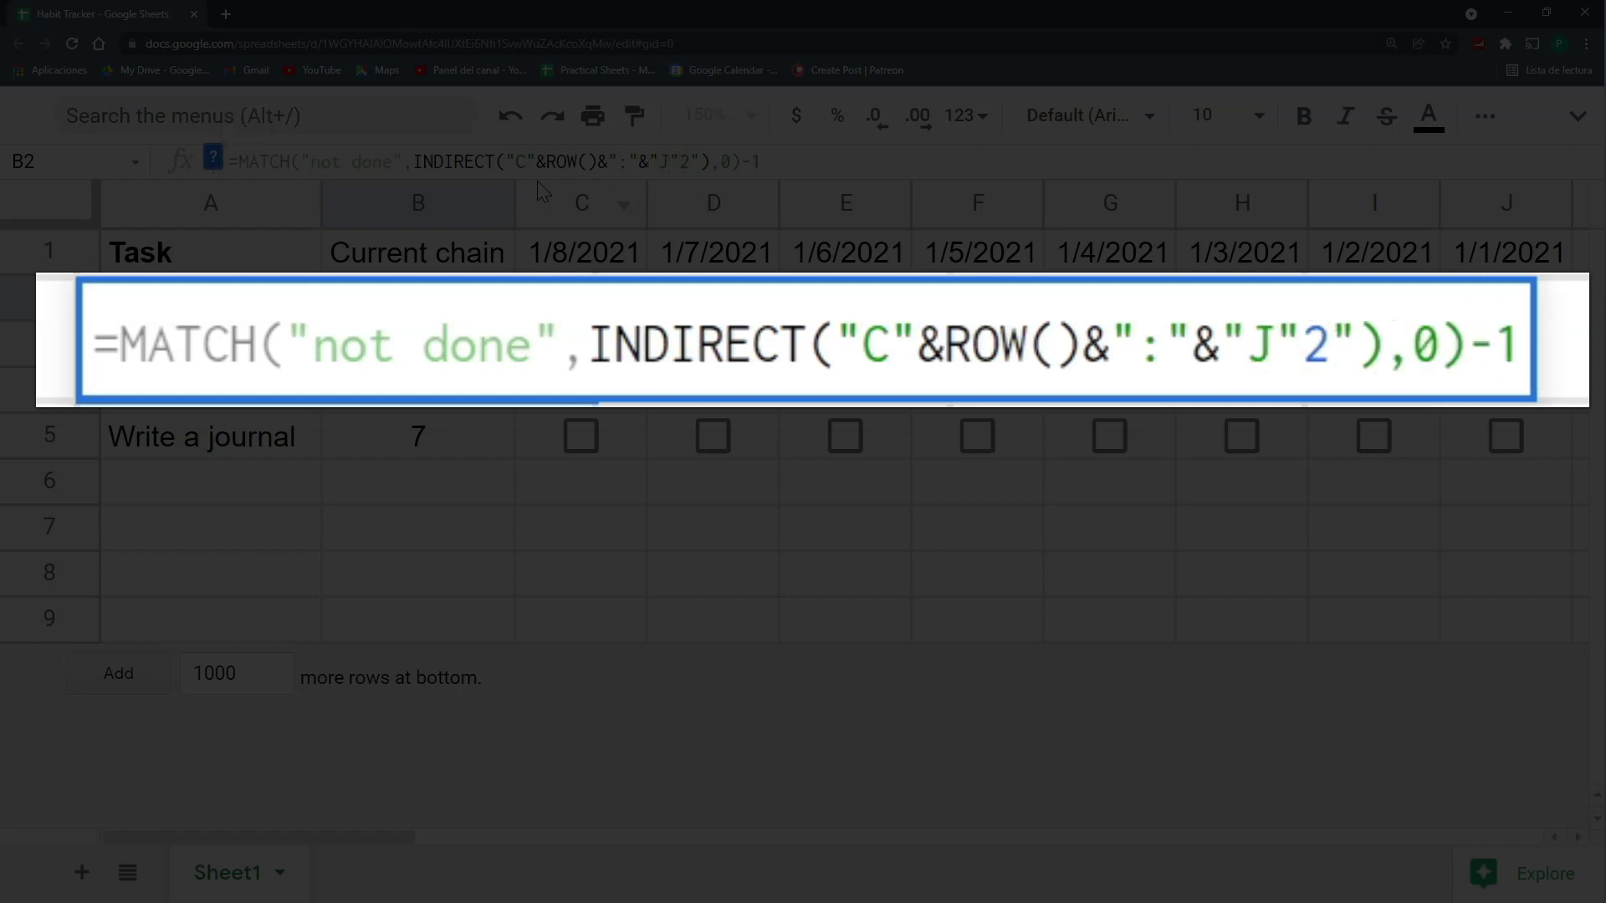
pyautogui.write('&')
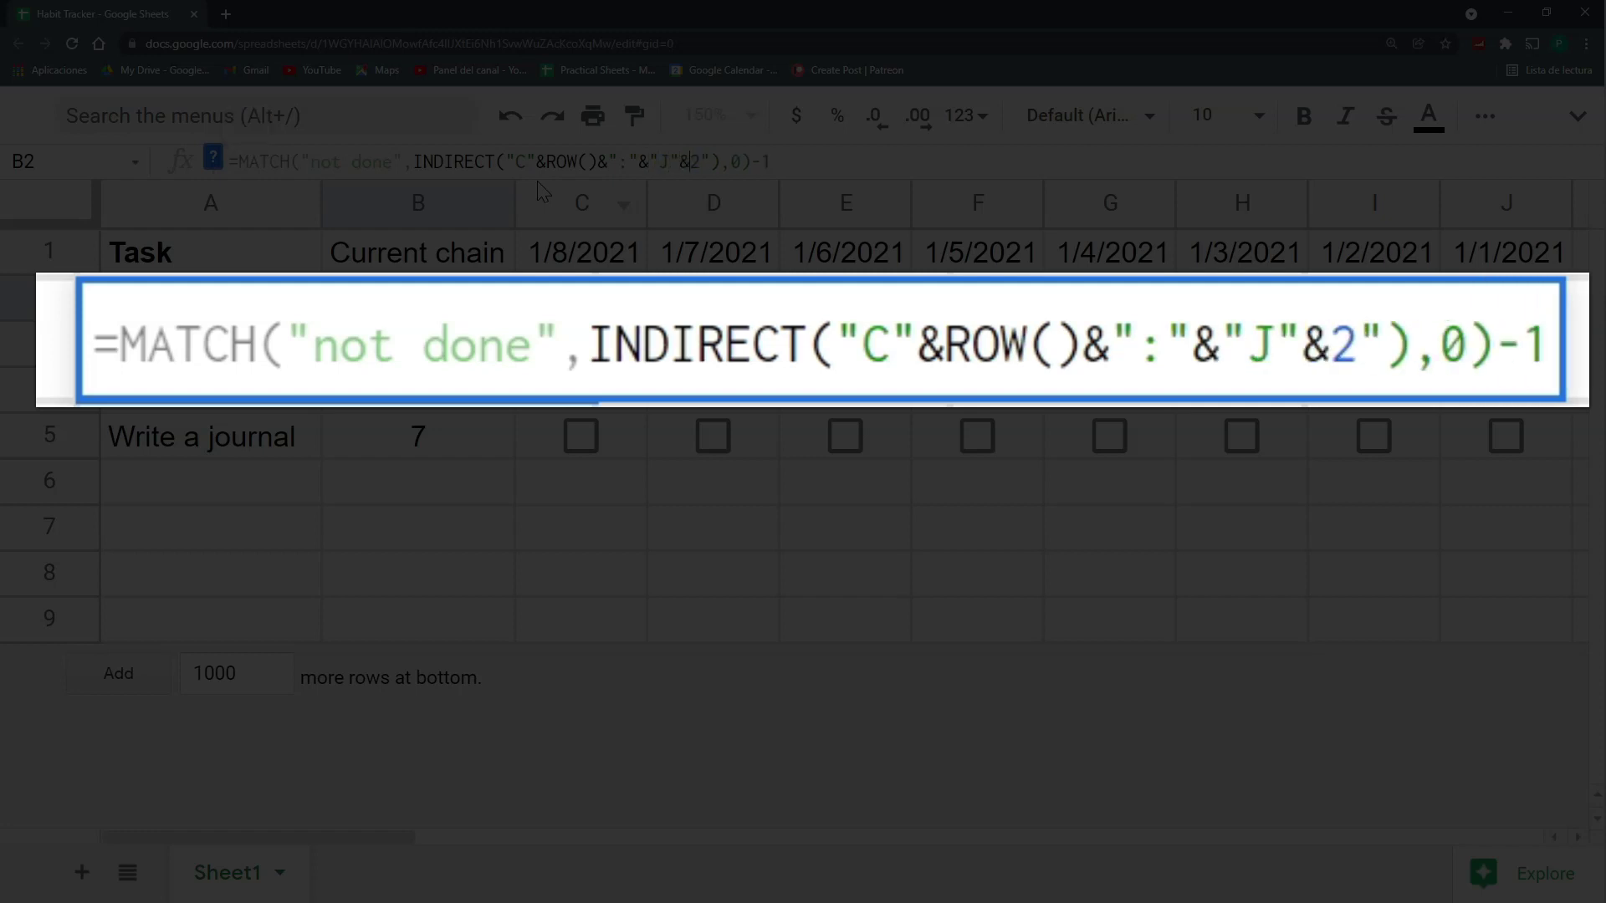
pyautogui.write('ROW()')
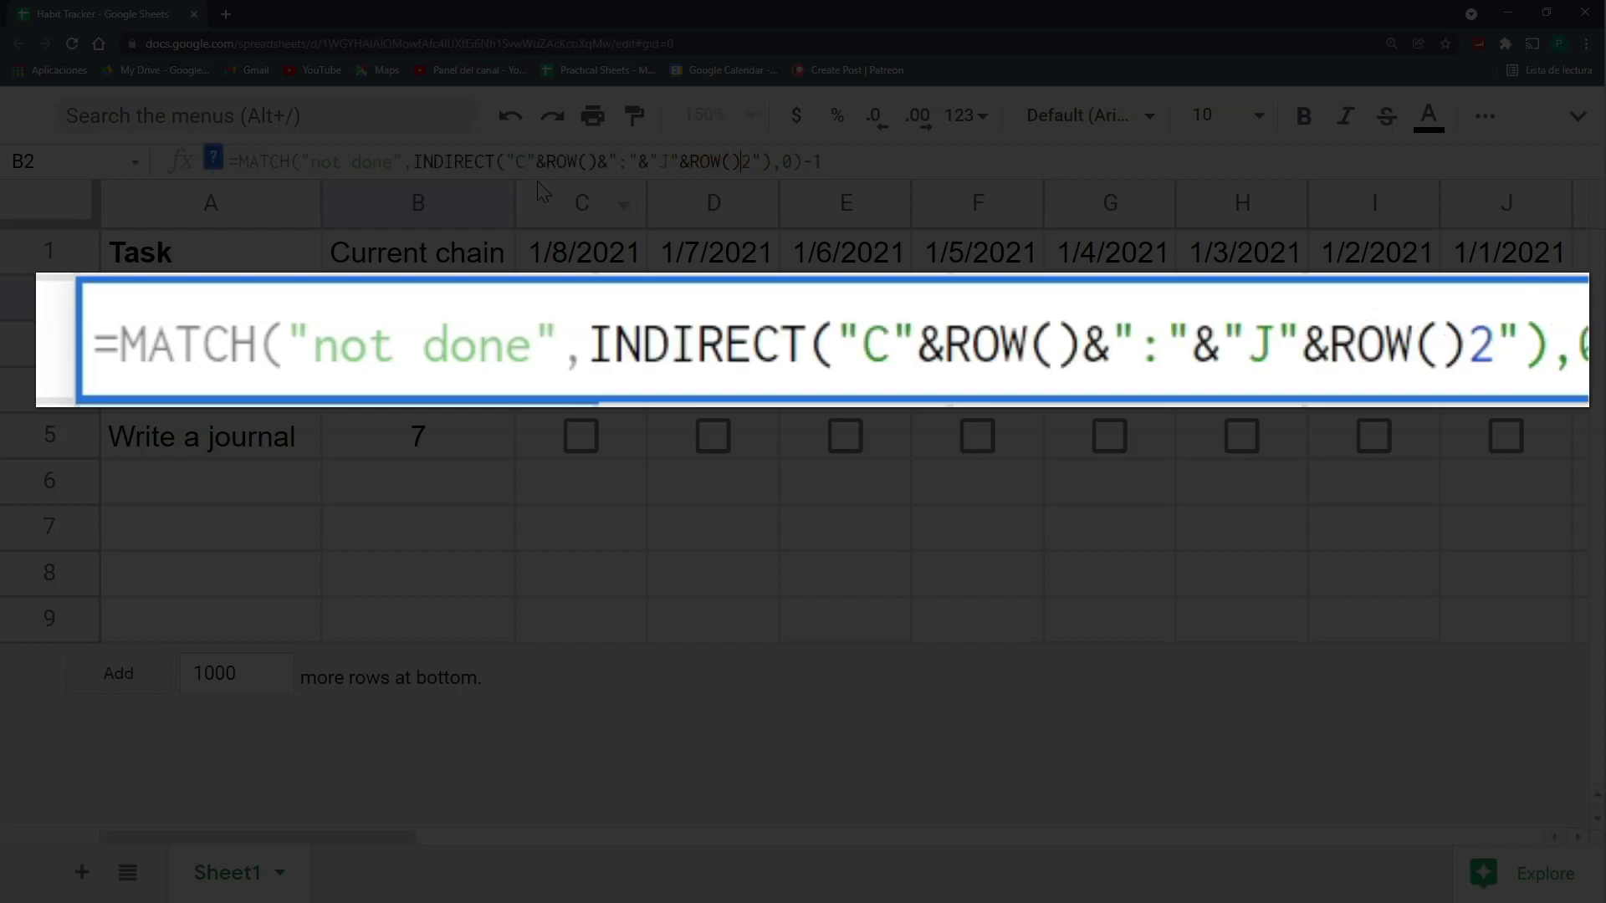
pyautogui.press('Delete')
pyautogui.press('Delete')
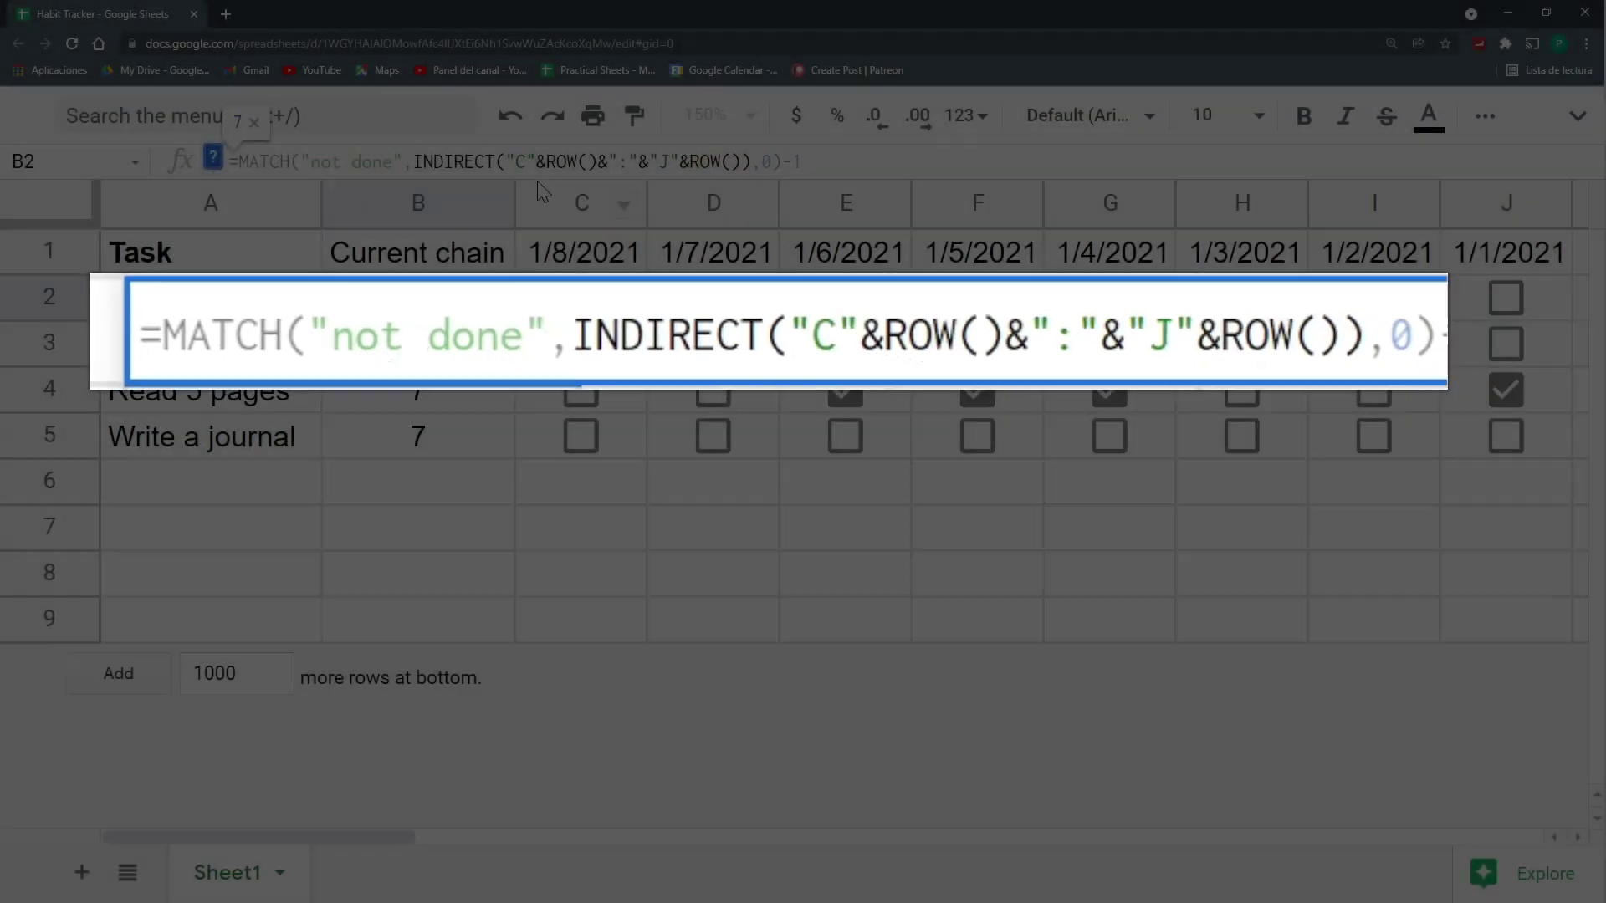
pyautogui.press('Return')
pyautogui.click(502, 309)
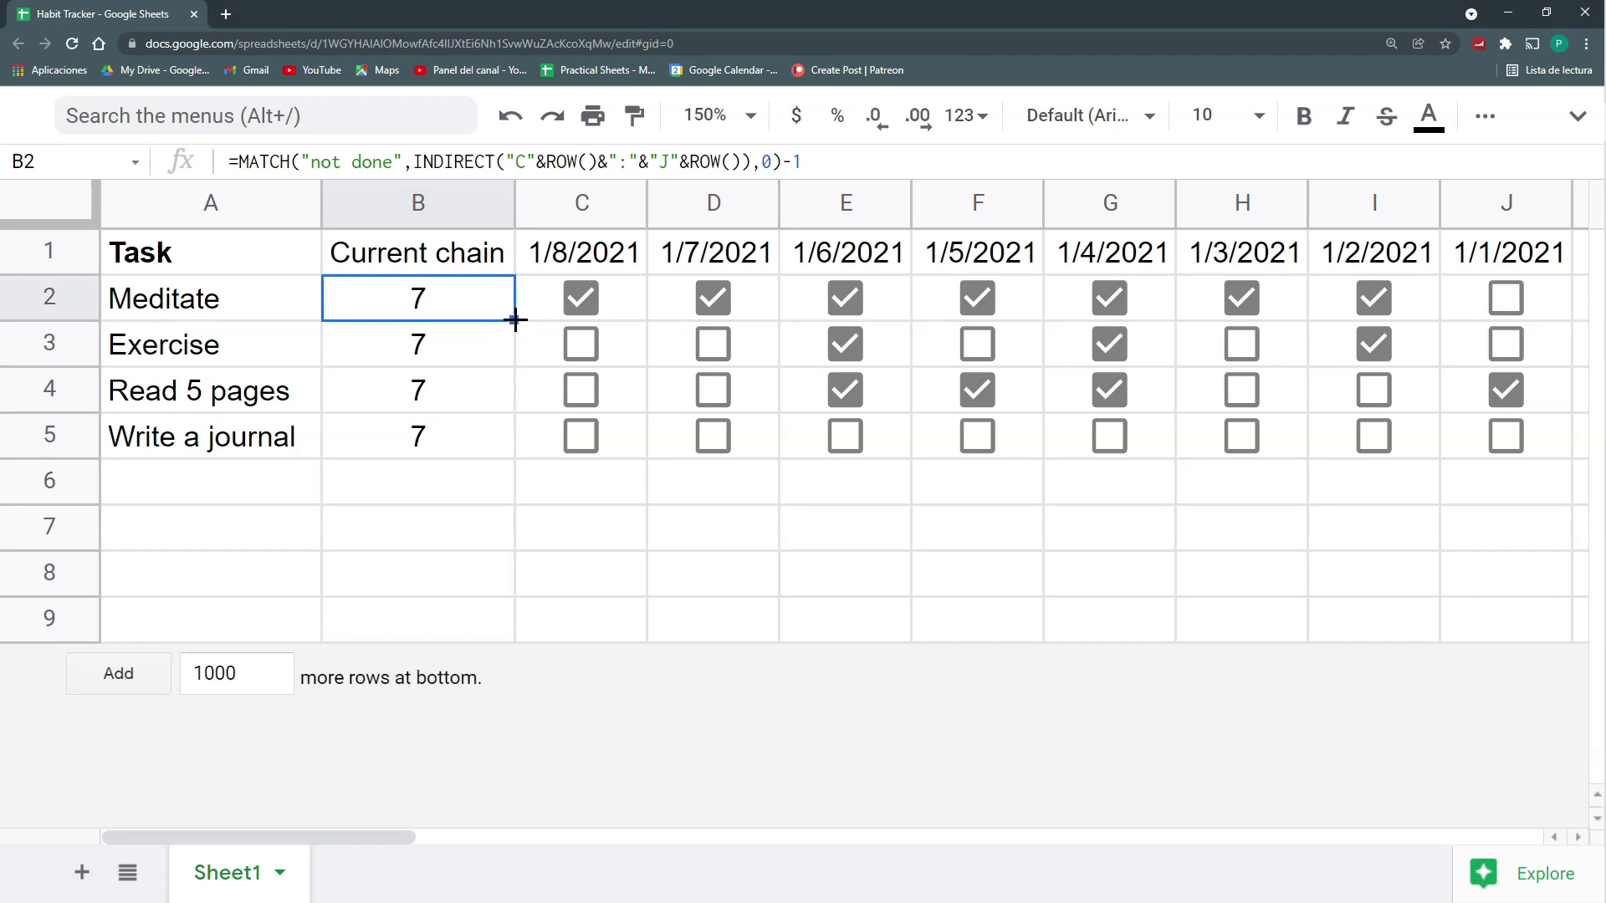
# Step: Copy the row-based formula to B5 and tick new boxes so chains read 7, 1, 5, 2
pyautogui.moveTo(513, 320); pyautogui.dragTo(518, 463)
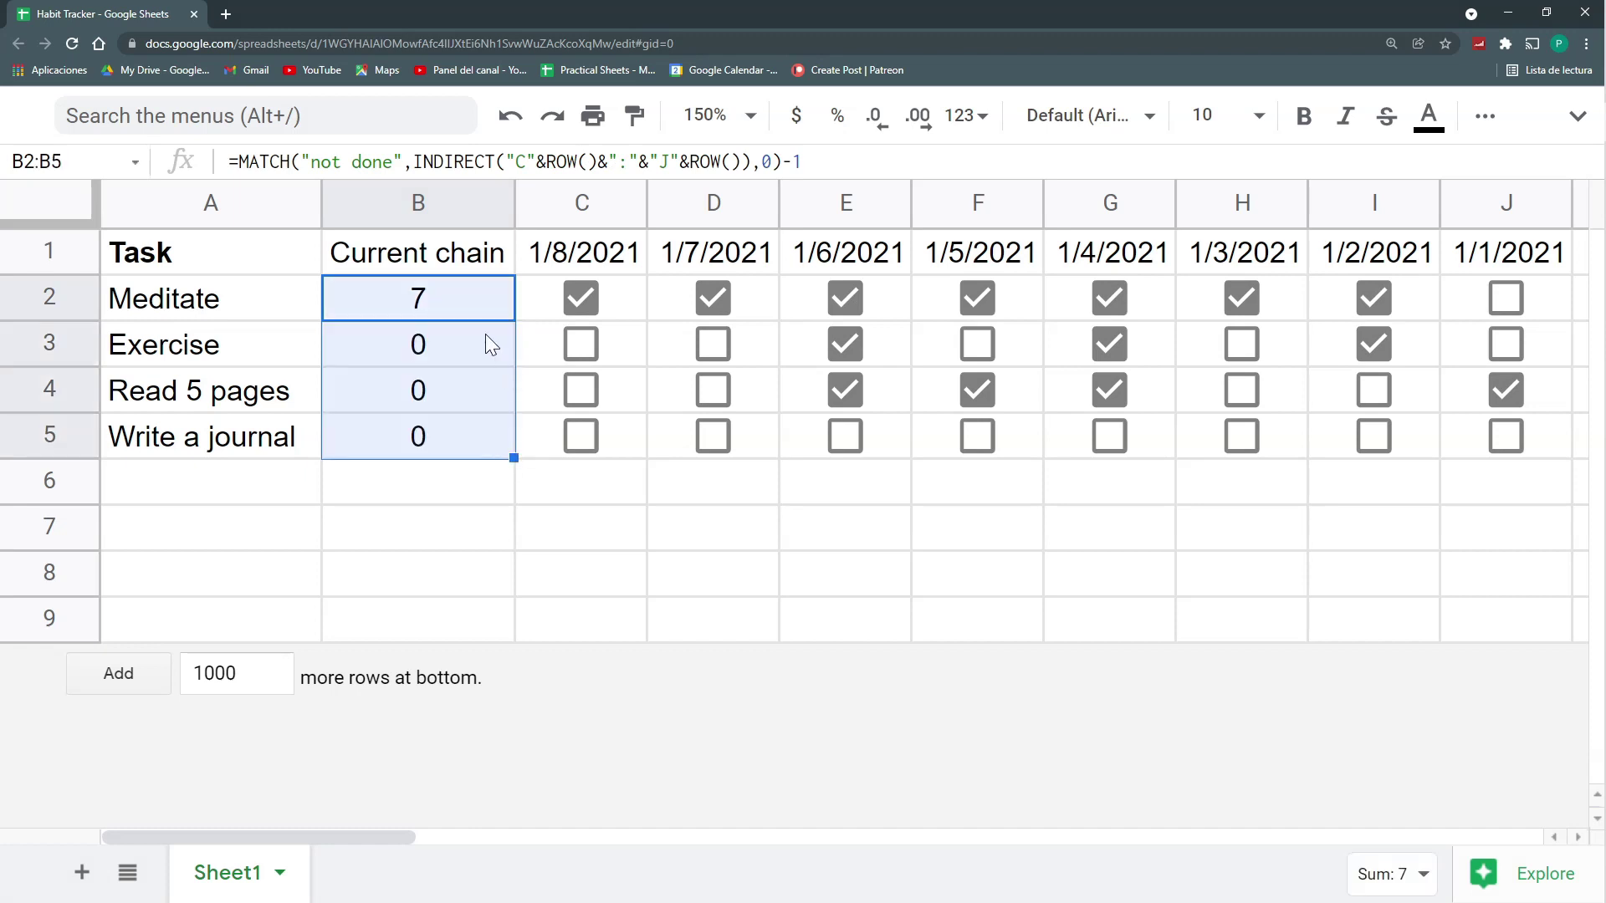
pyautogui.click(581, 343)
pyautogui.click(582, 389)
pyautogui.click(617, 437)
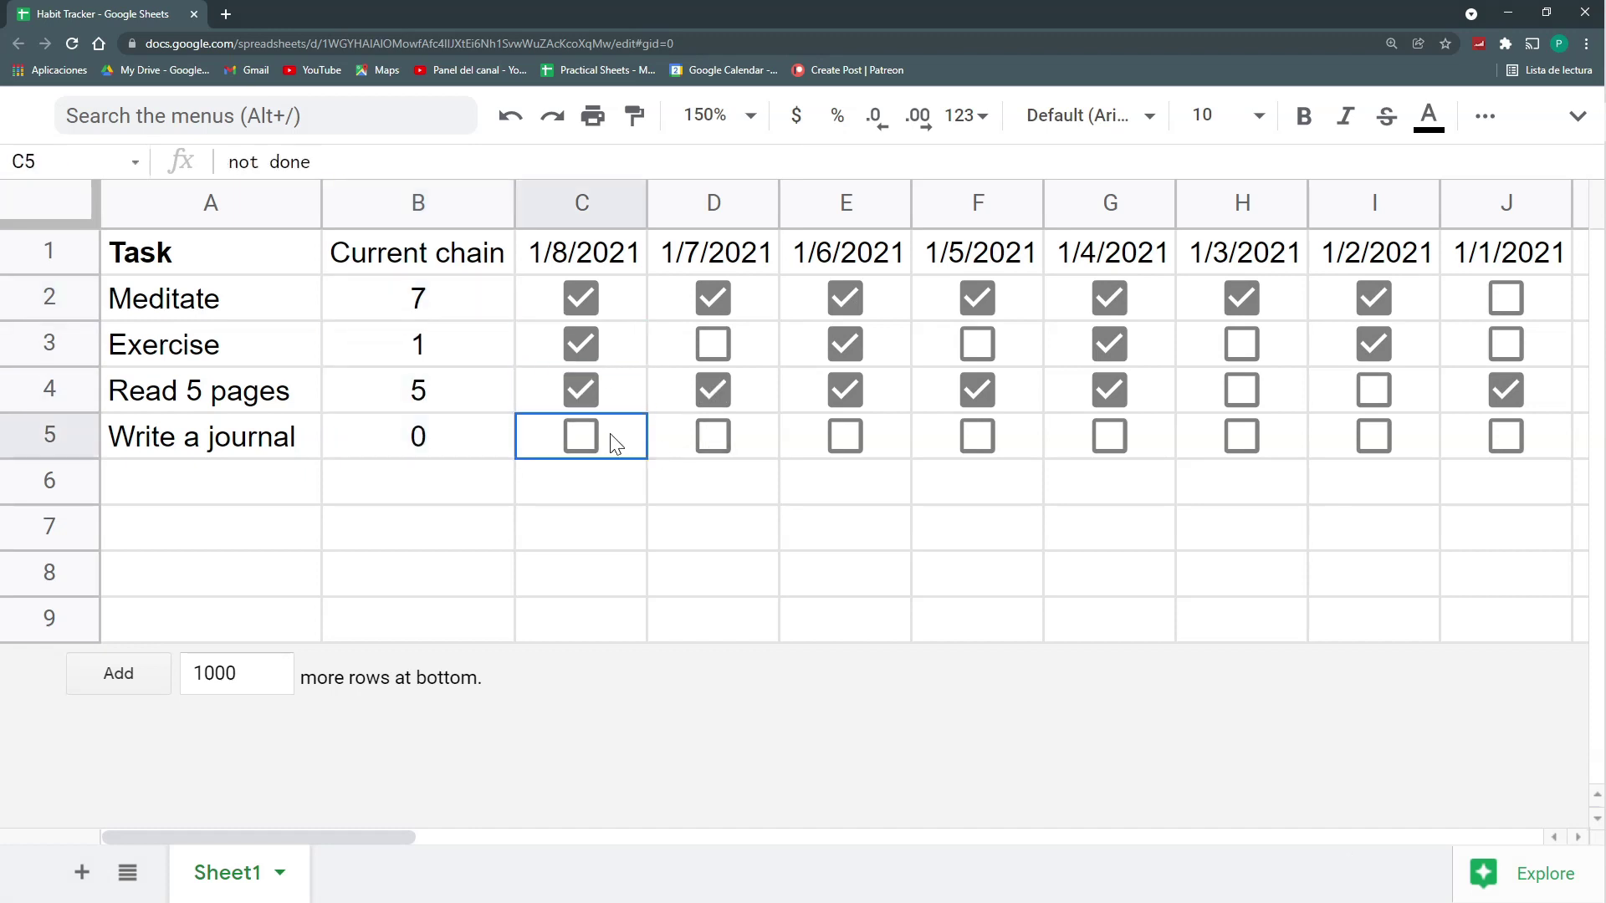
pyautogui.click(710, 438)
pyautogui.click(584, 436)
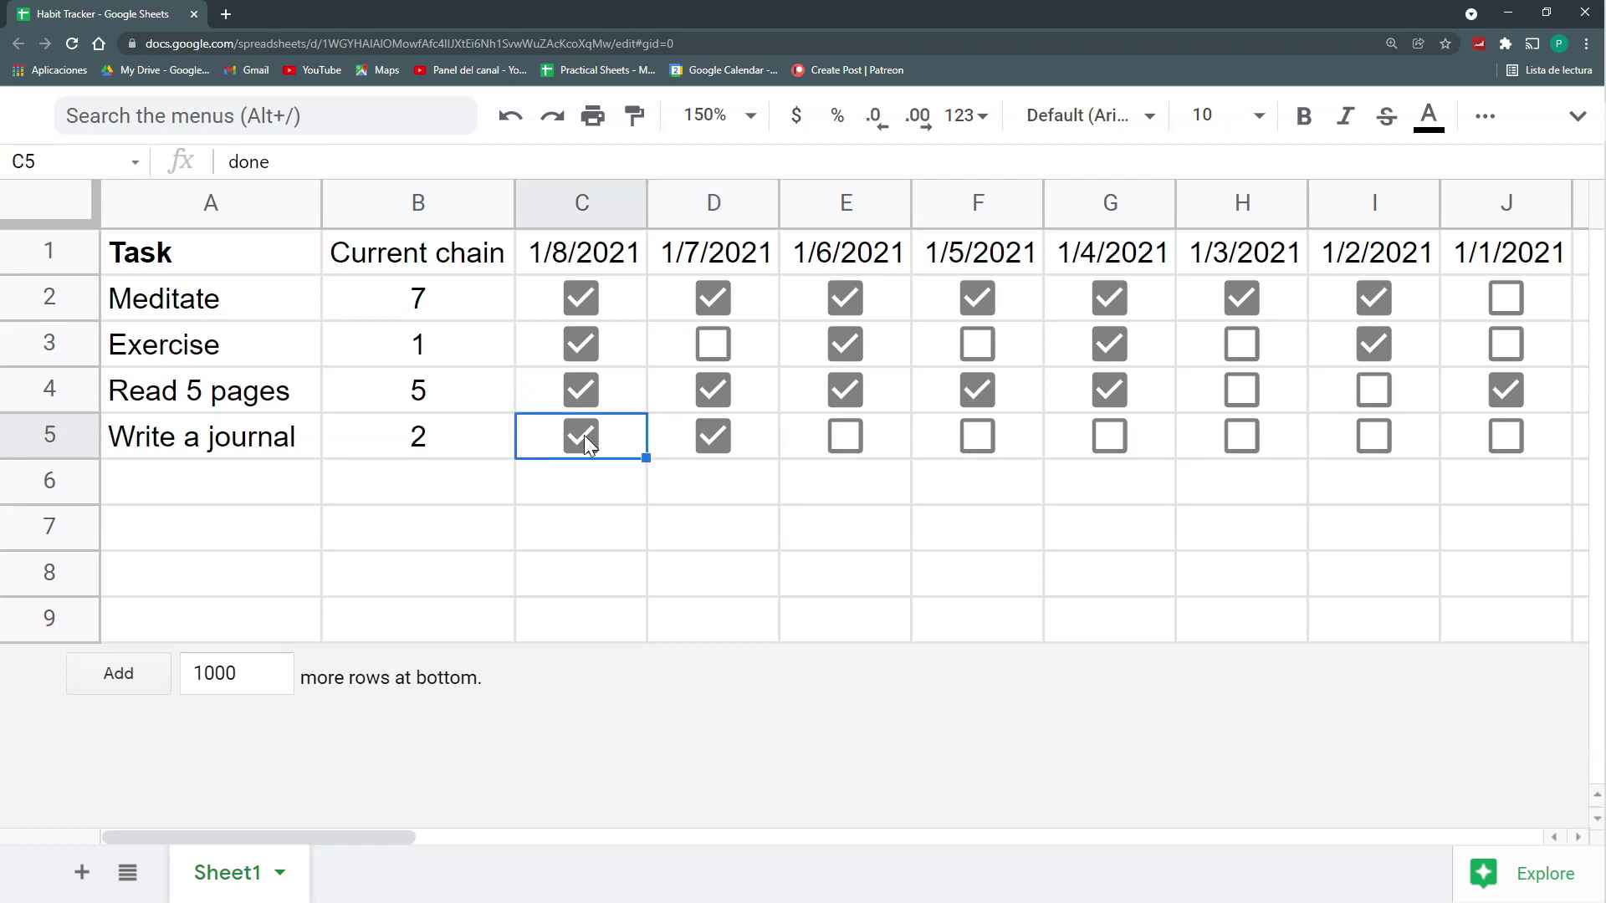
pyautogui.moveTo(444, 289); pyautogui.dragTo(463, 440)
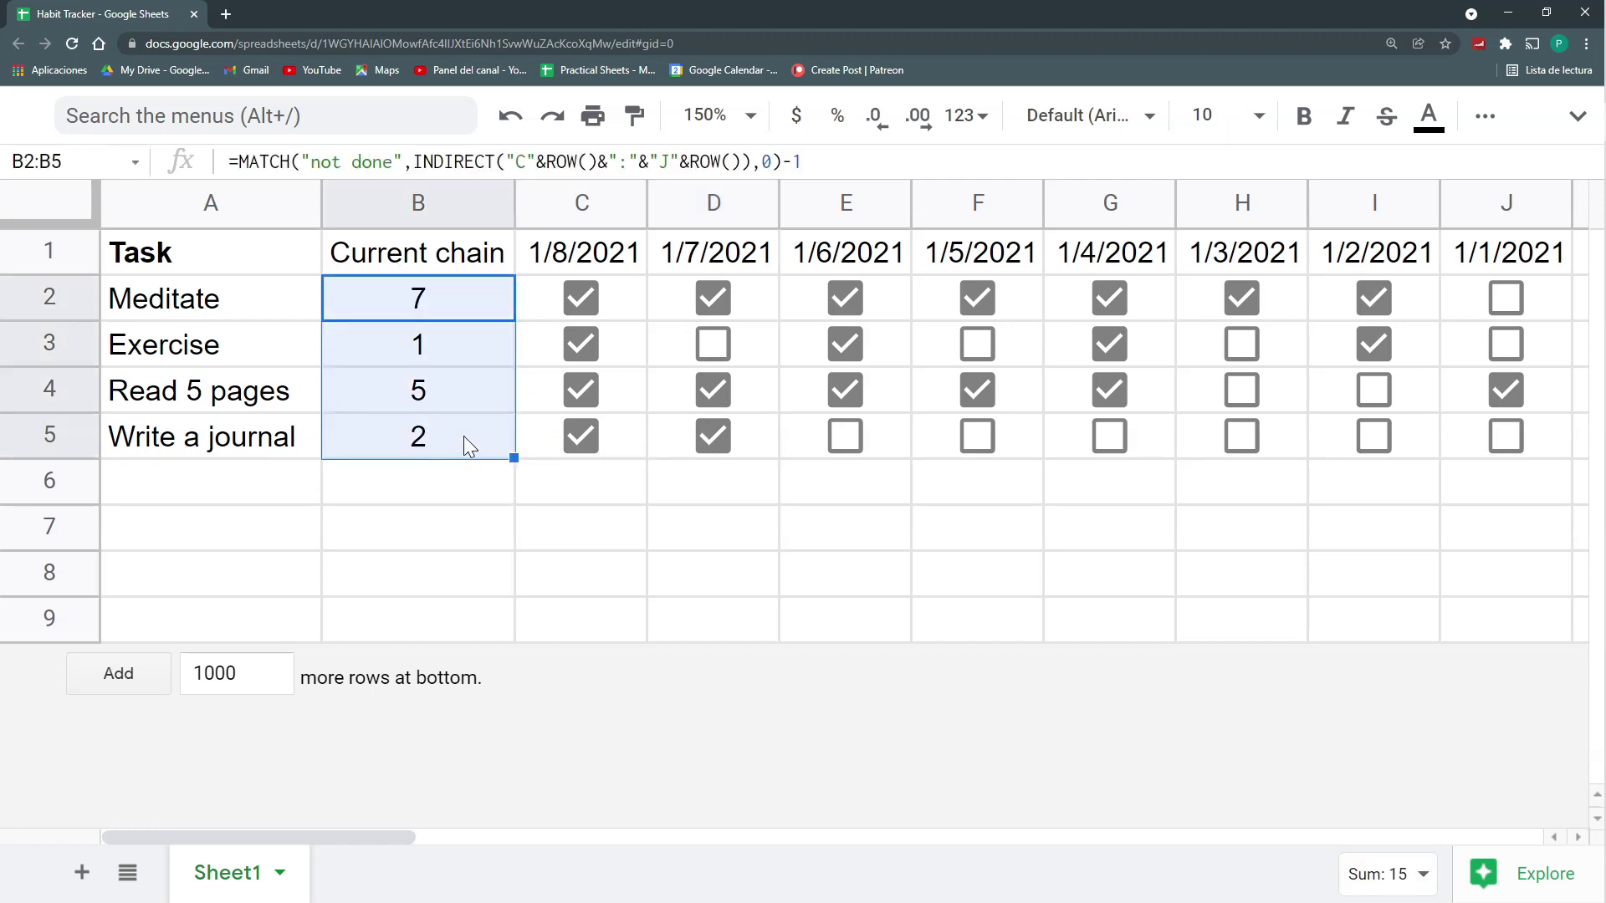
pyautogui.click(664, 161)
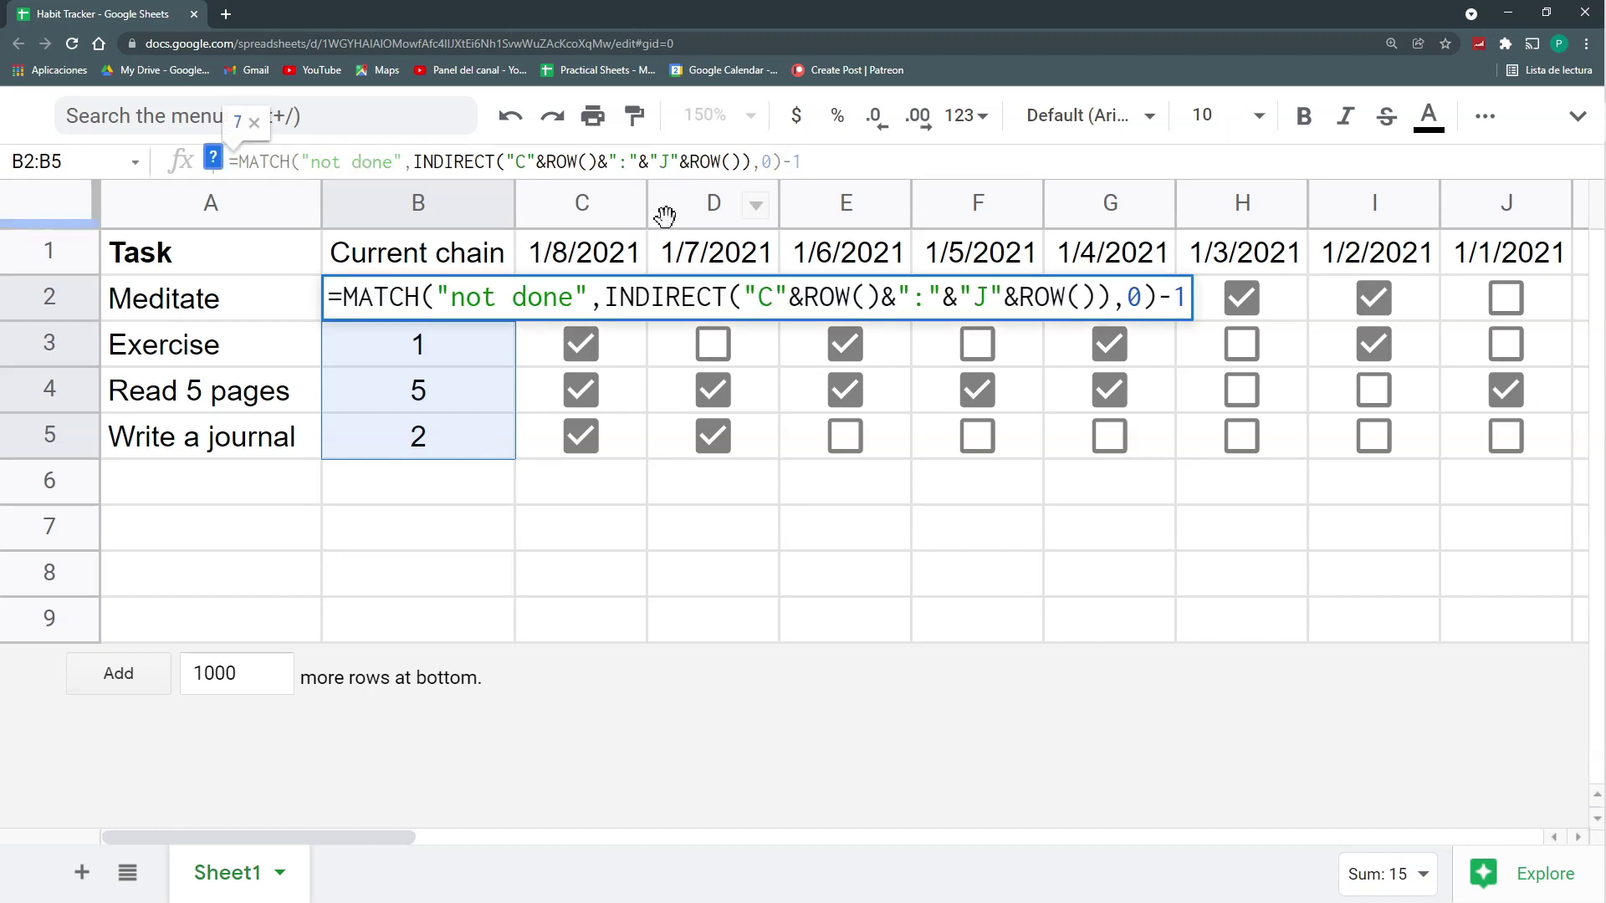
# Step: Insert a new empty checkbox column before 1/8/2021
pyautogui.click(566, 204)
pyautogui.rightClick(565, 204)
pyautogui.click(684, 416)
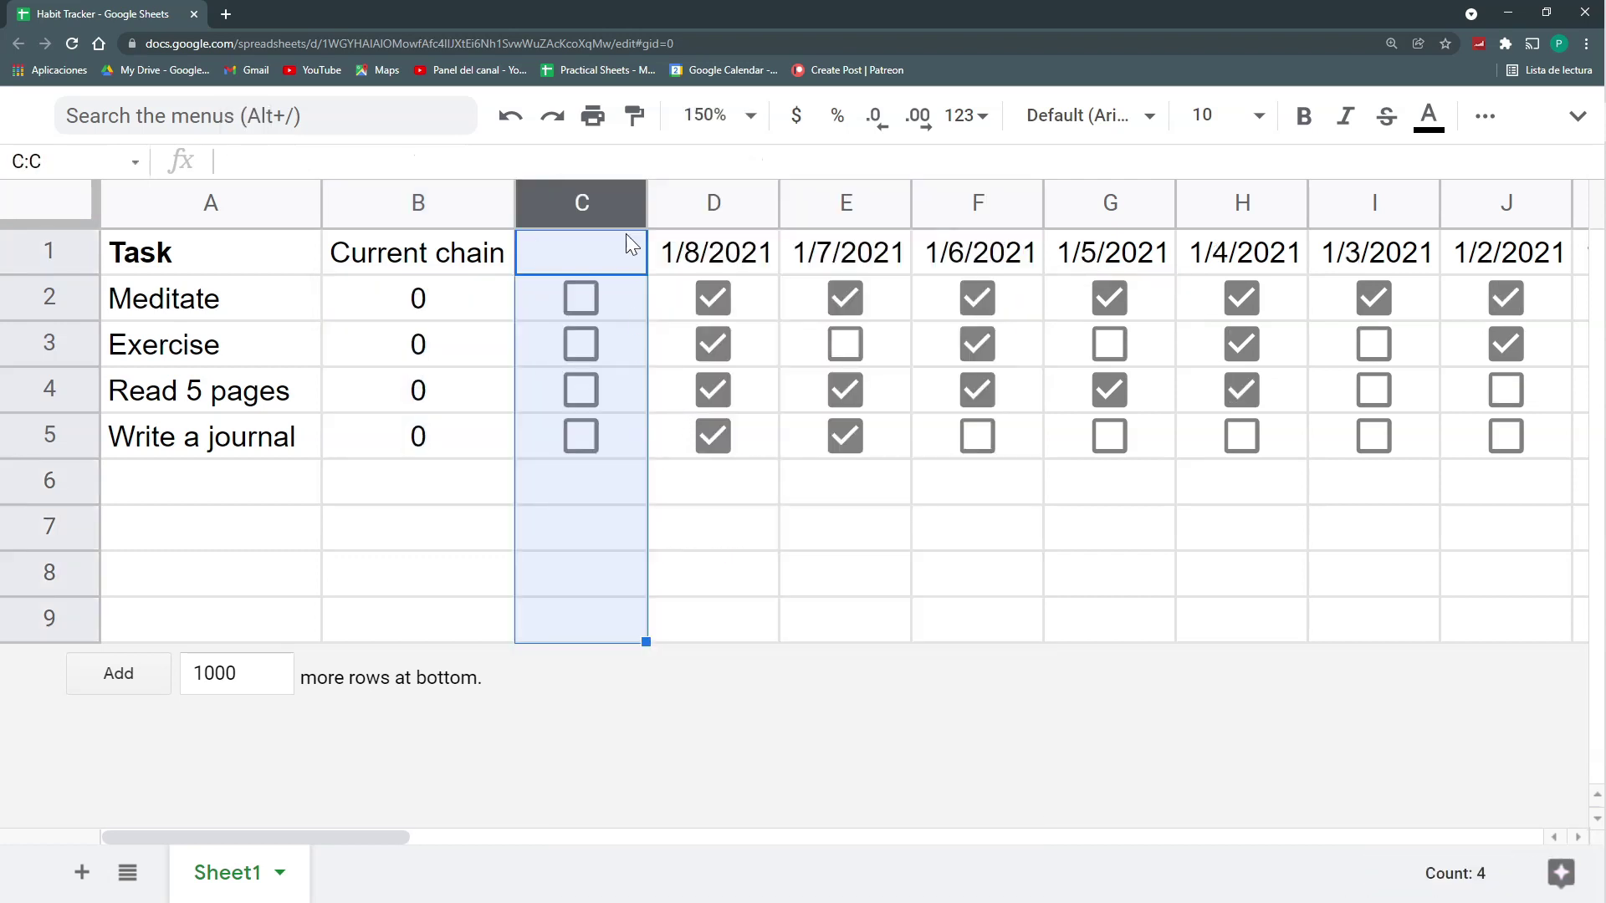
pyautogui.click(607, 288)
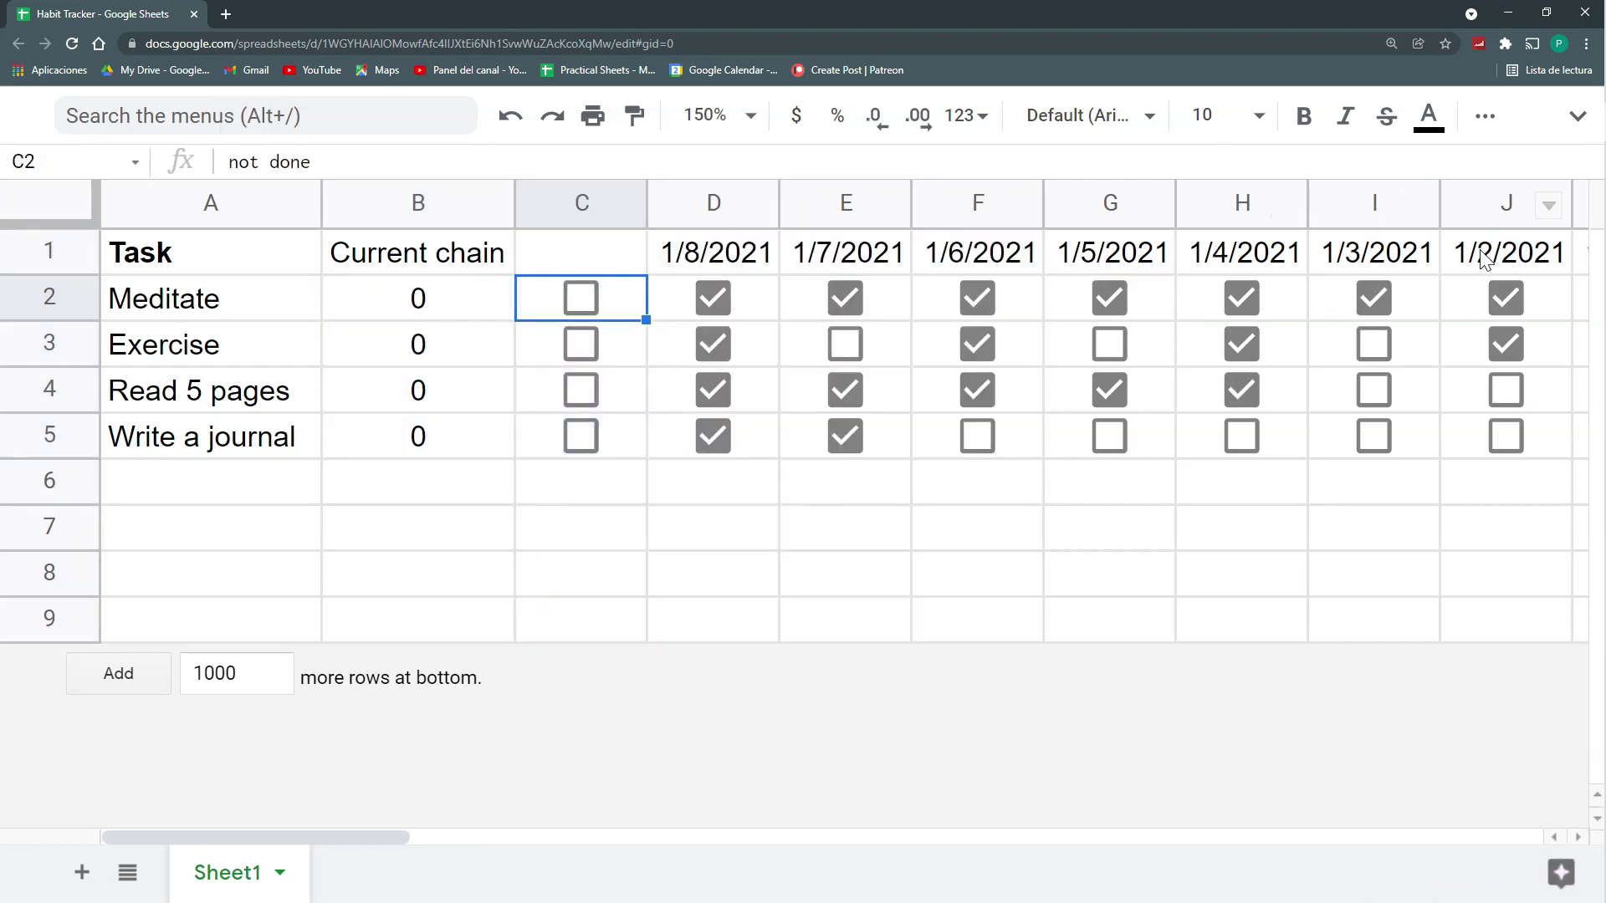
pyautogui.moveTo(1480, 251); pyautogui.dragTo(1458, 439)
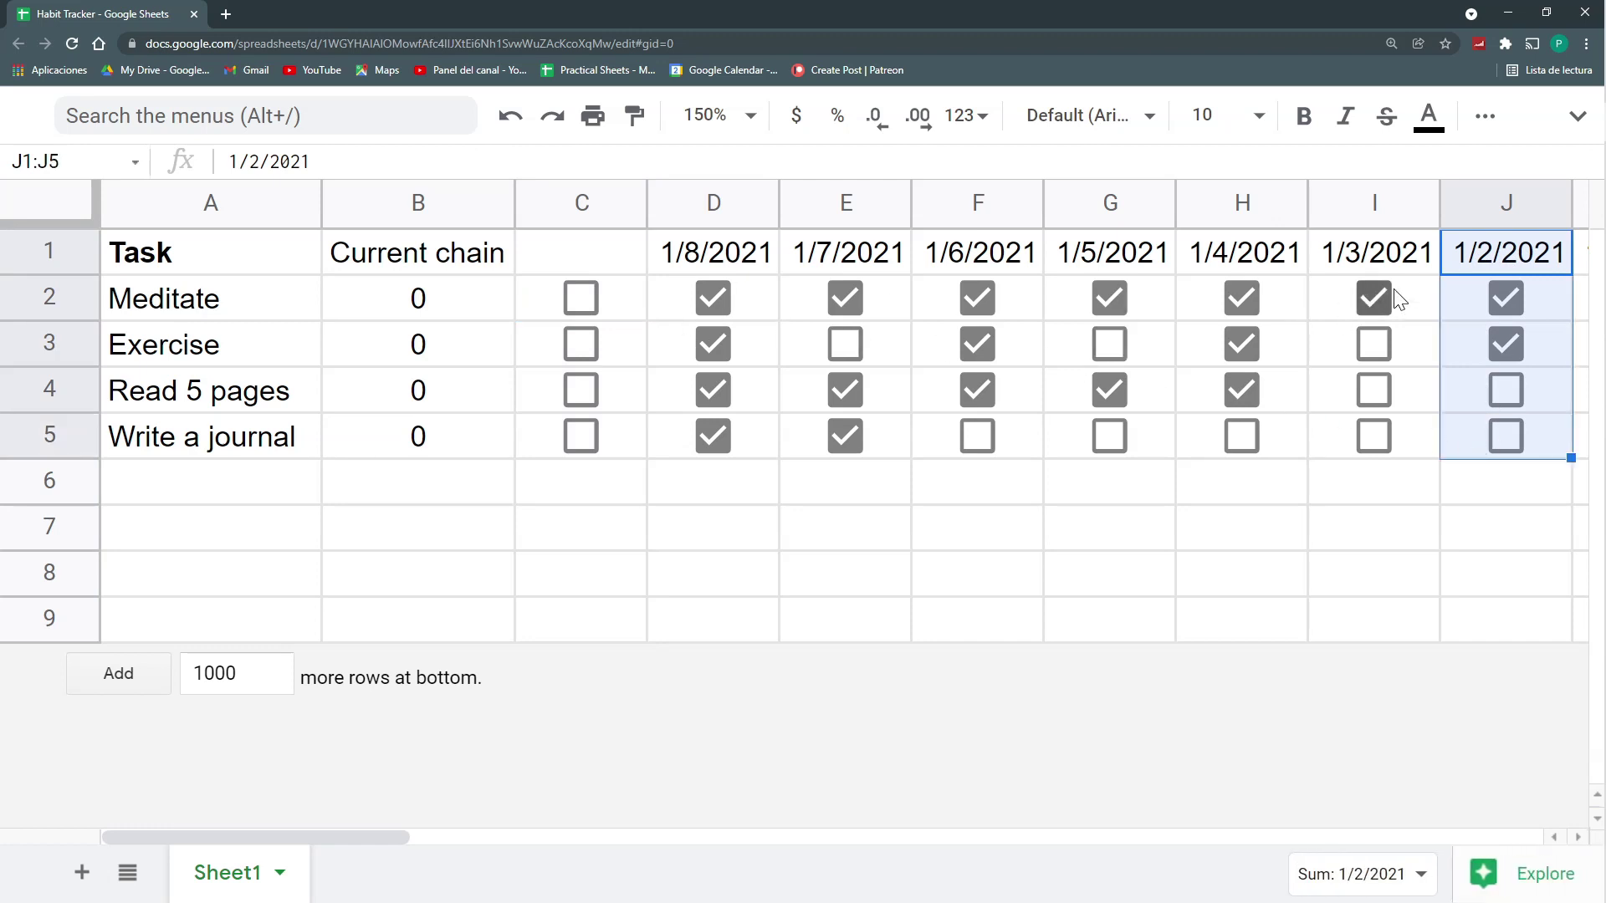
pyautogui.click(639, 251)
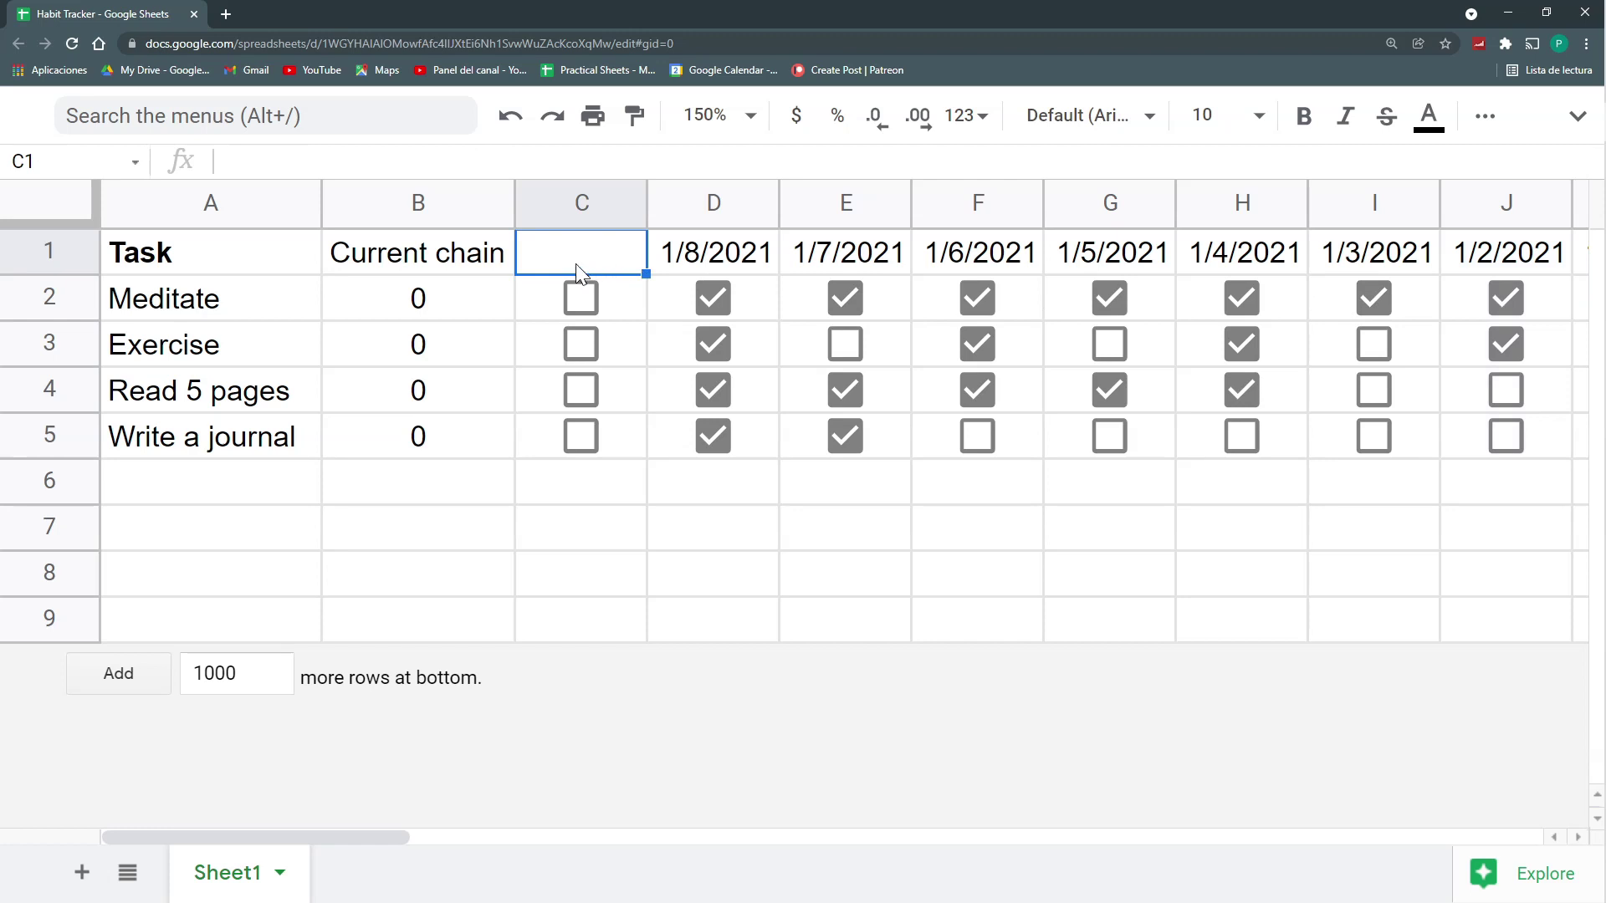
# Step: Delete the &"J" limit from B2's INDIRECT range so it scans from column C onward
pyautogui.click(434, 306)
pyautogui.doubleClick(665, 162)
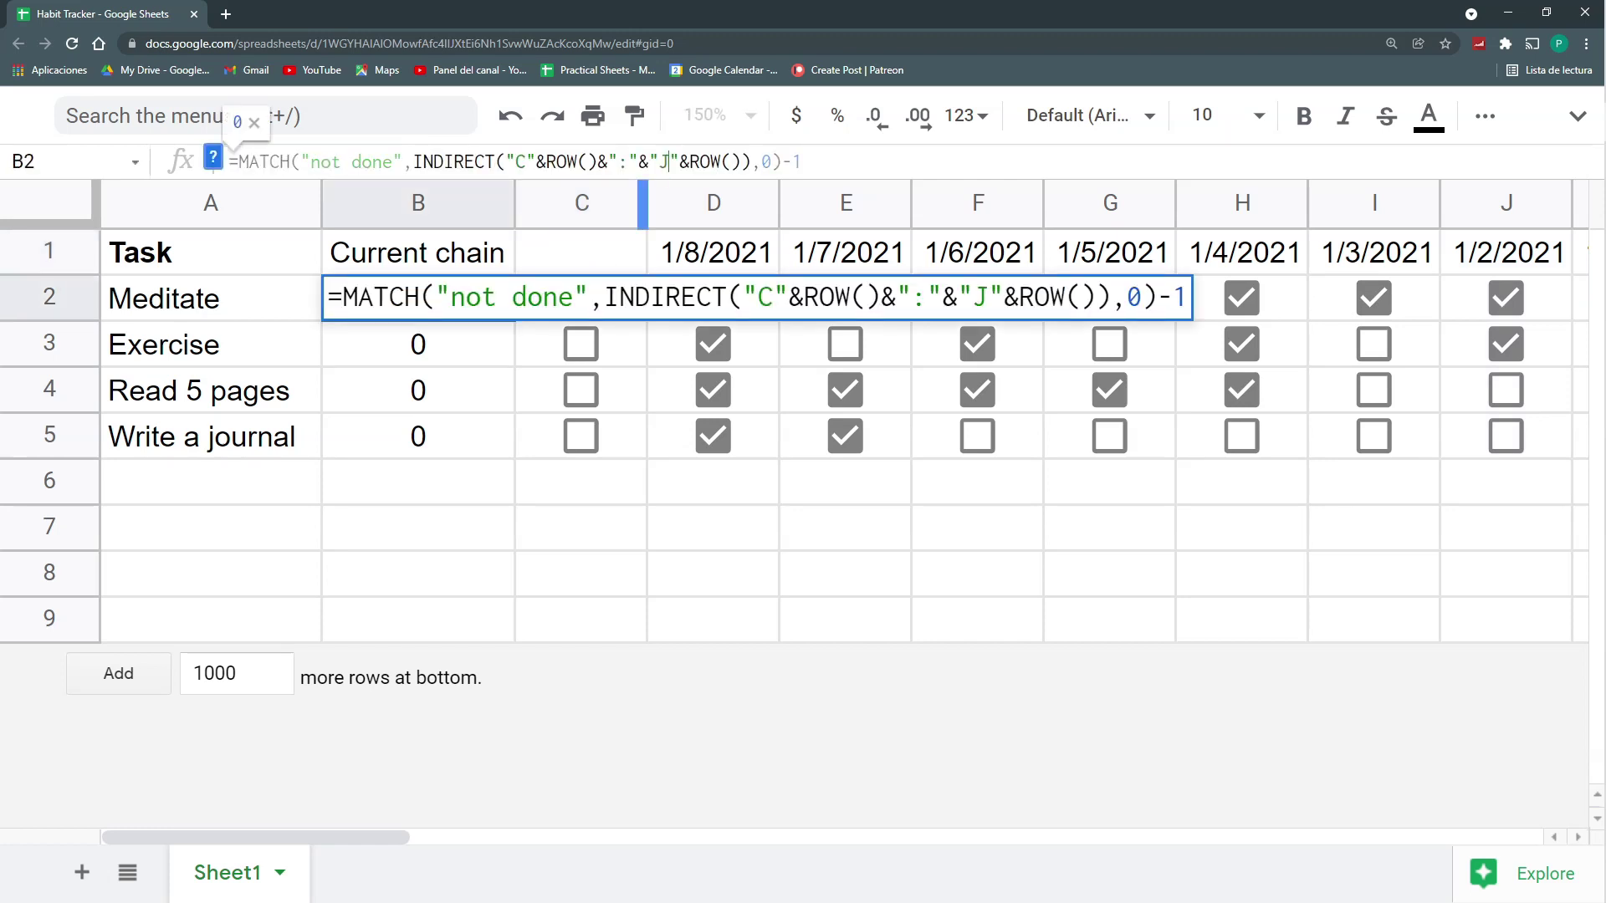
pyautogui.moveTo(679, 161); pyautogui.dragTo(638, 161)
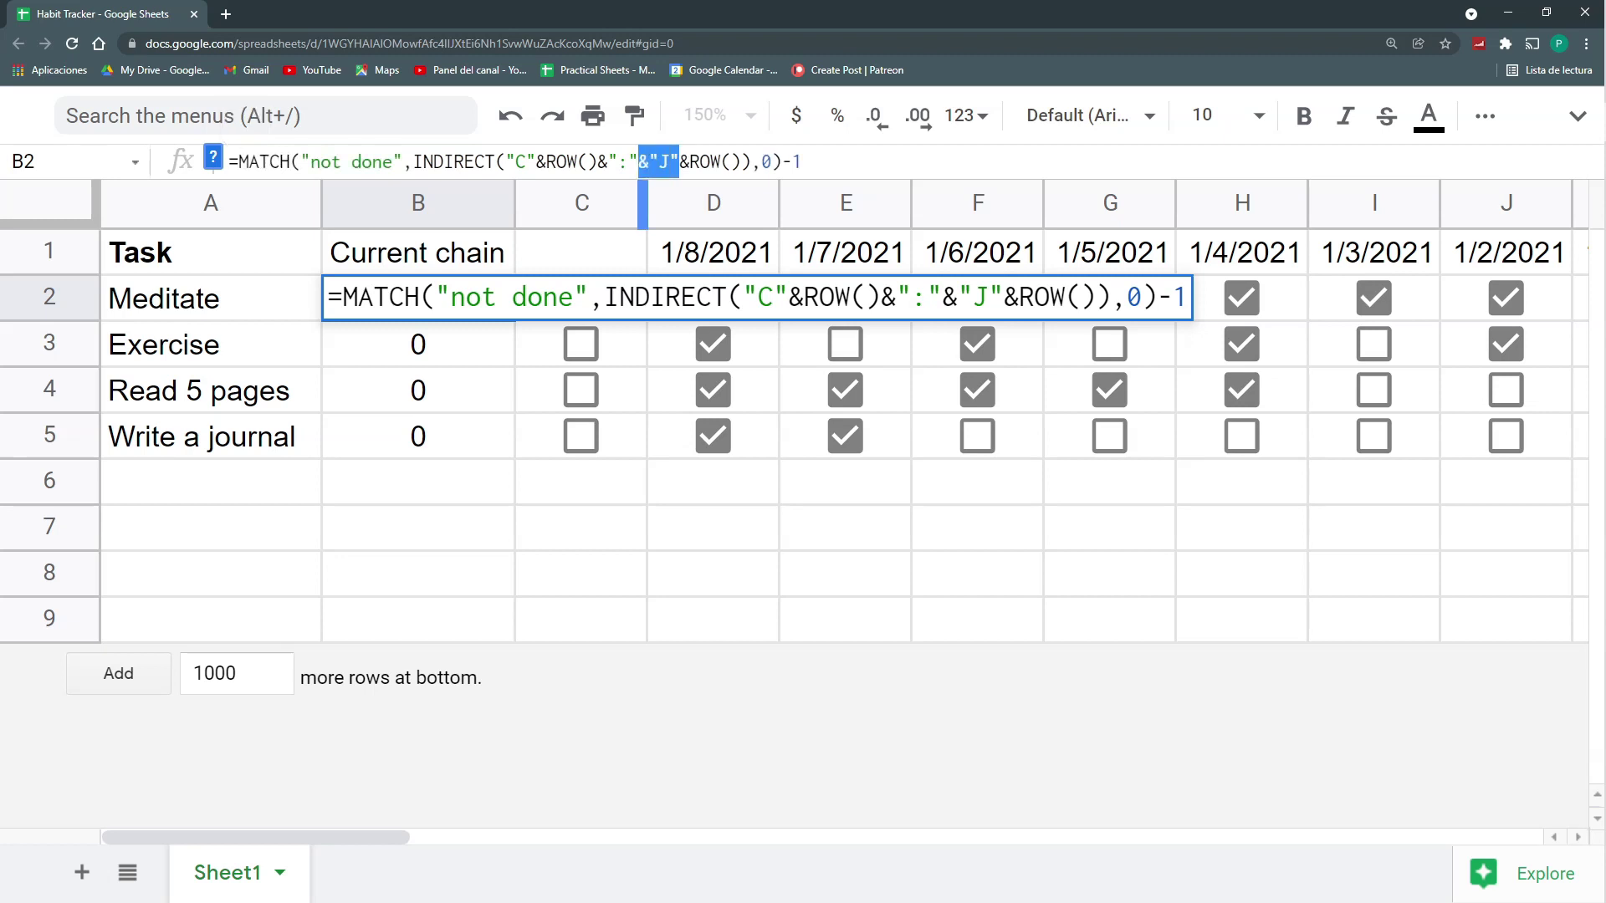
pyautogui.press('BackSpace')
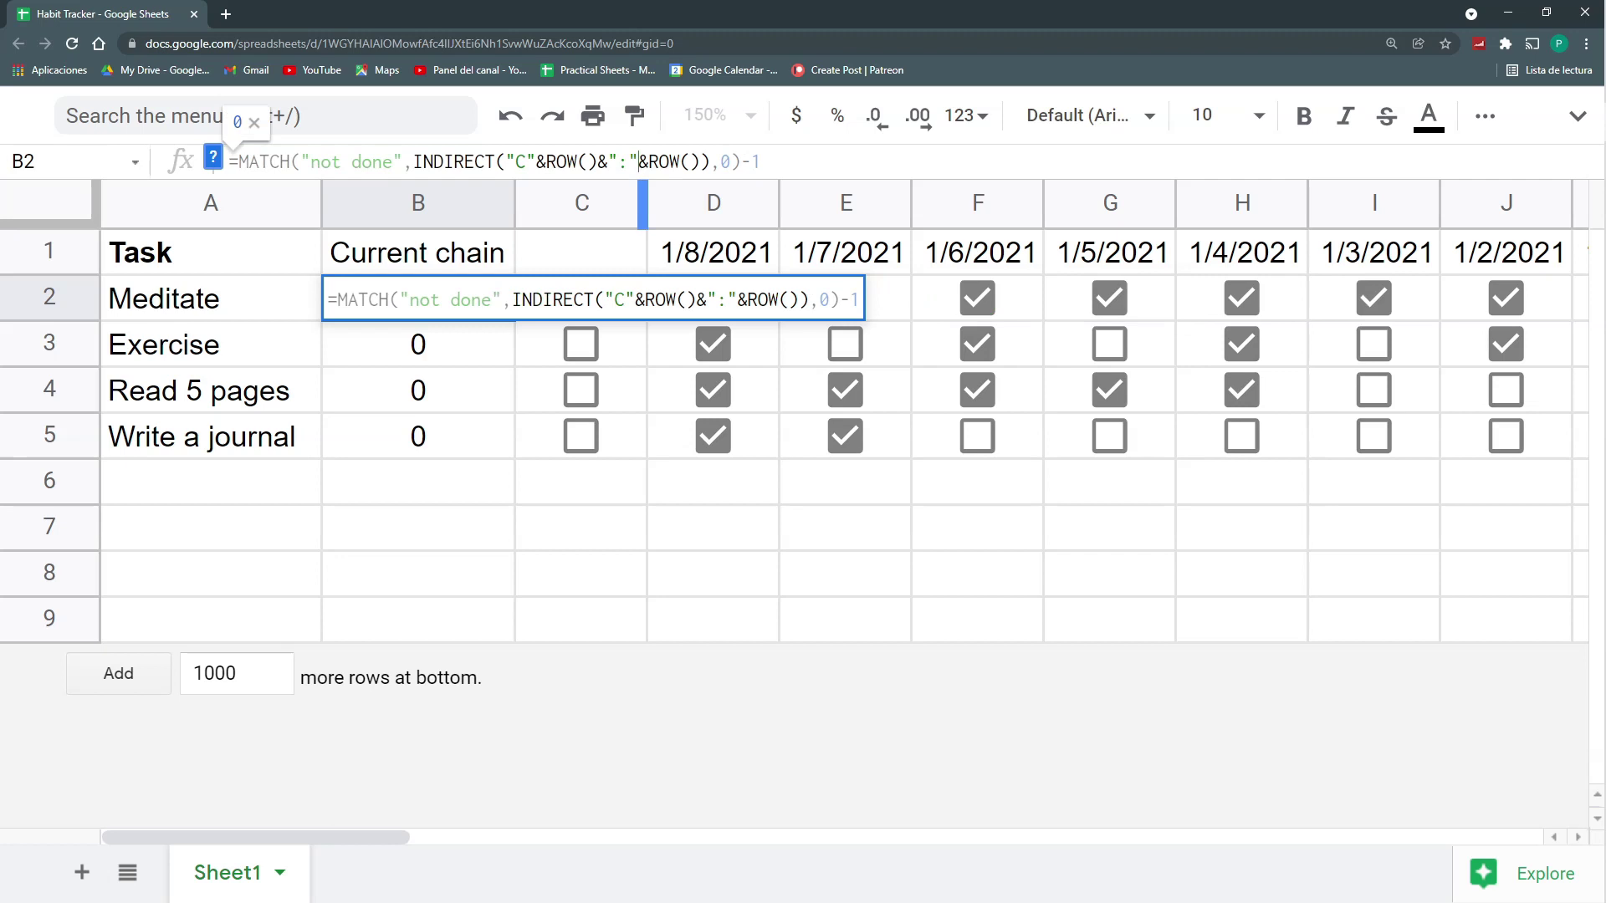
pyautogui.press('Return')
# Step: Try the test formula =C7:7 in empty cell B7, then discard it
pyautogui.click(425, 523)
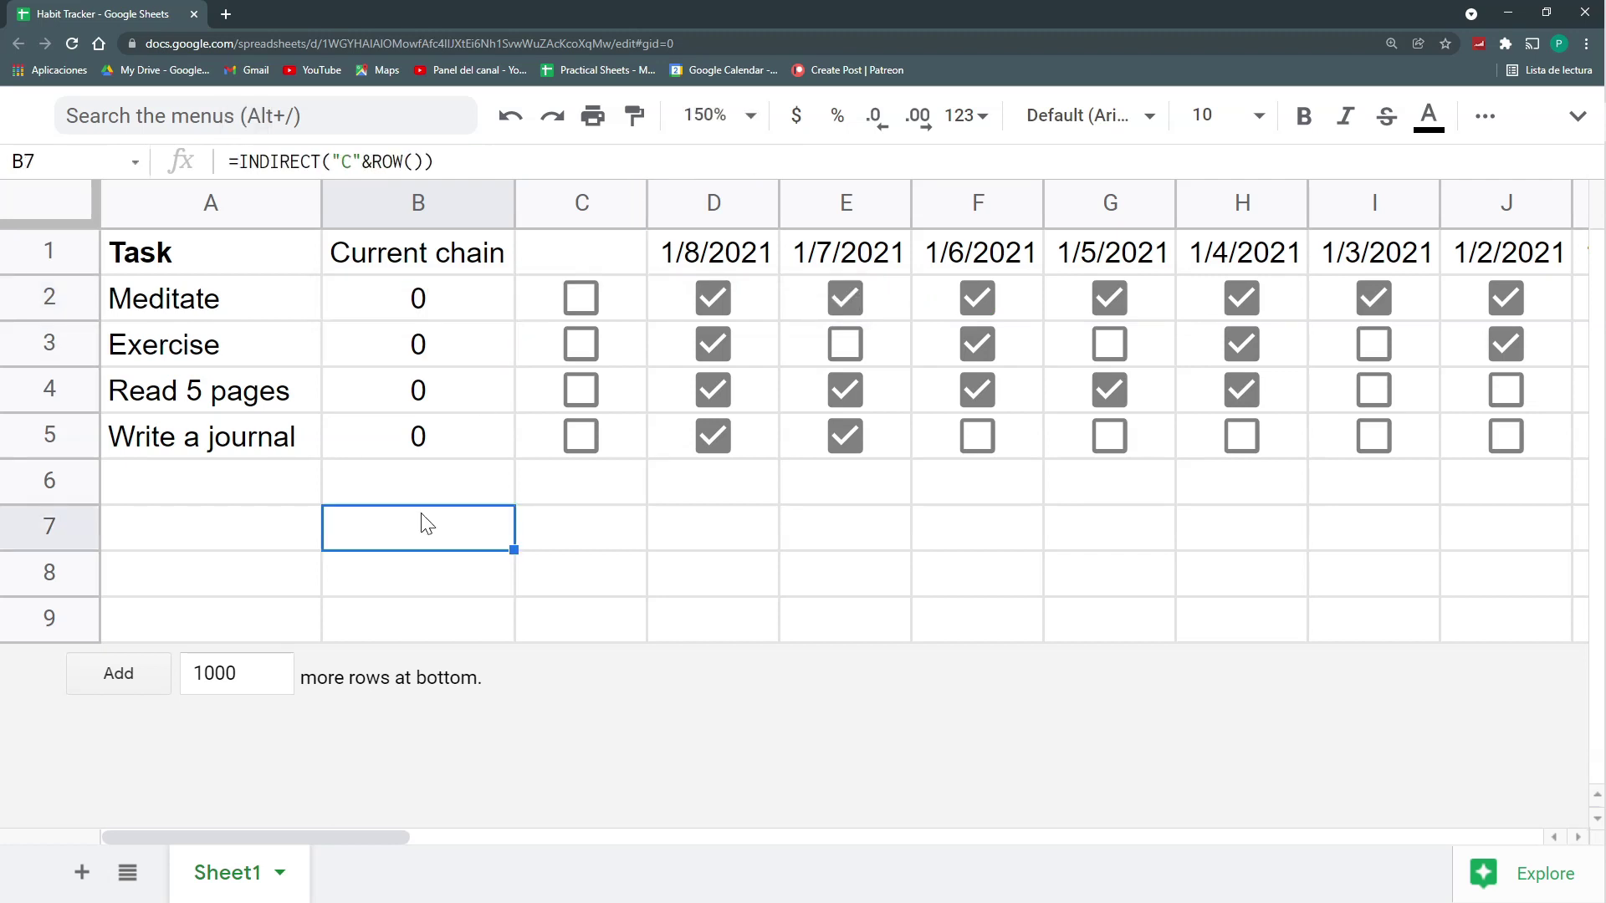
pyautogui.write('=')
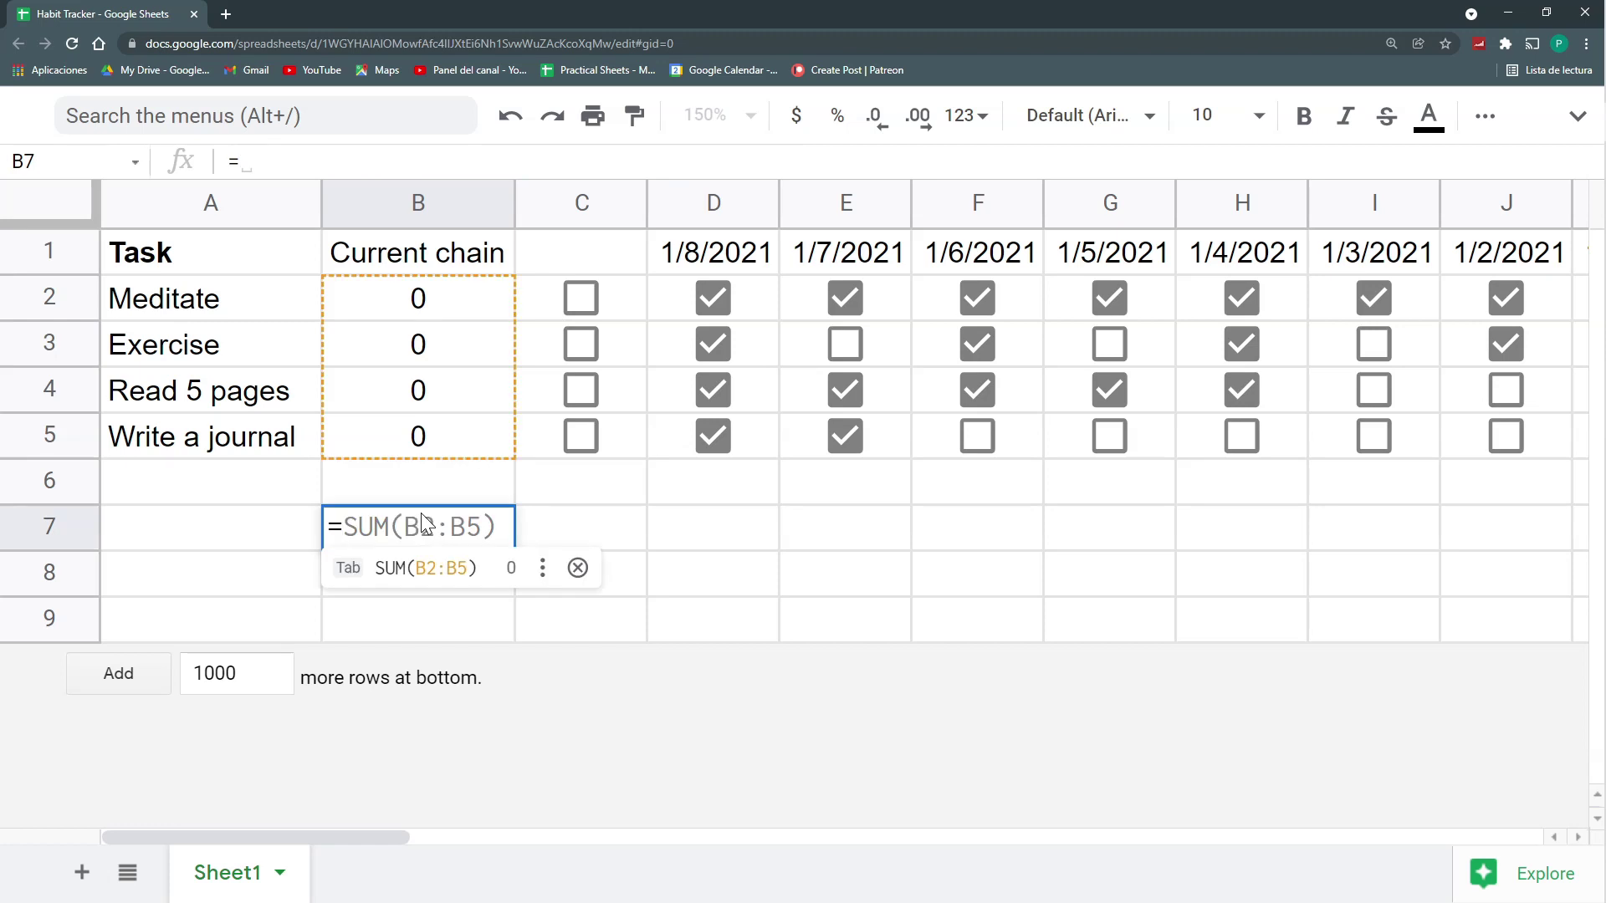
pyautogui.write('C')
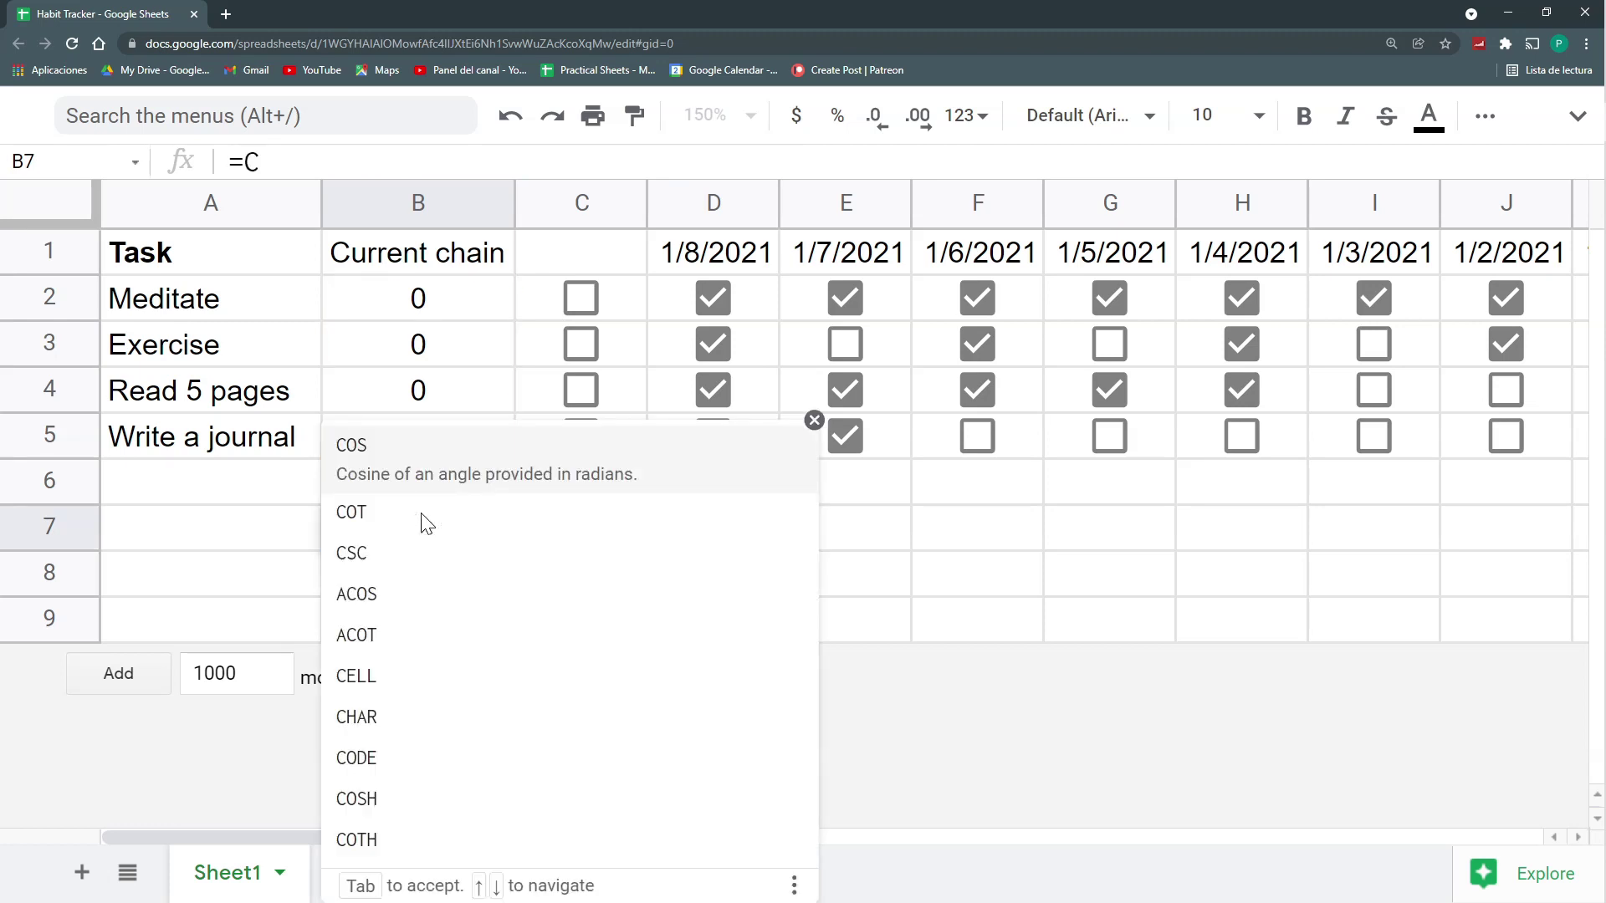
pyautogui.write('7:7')
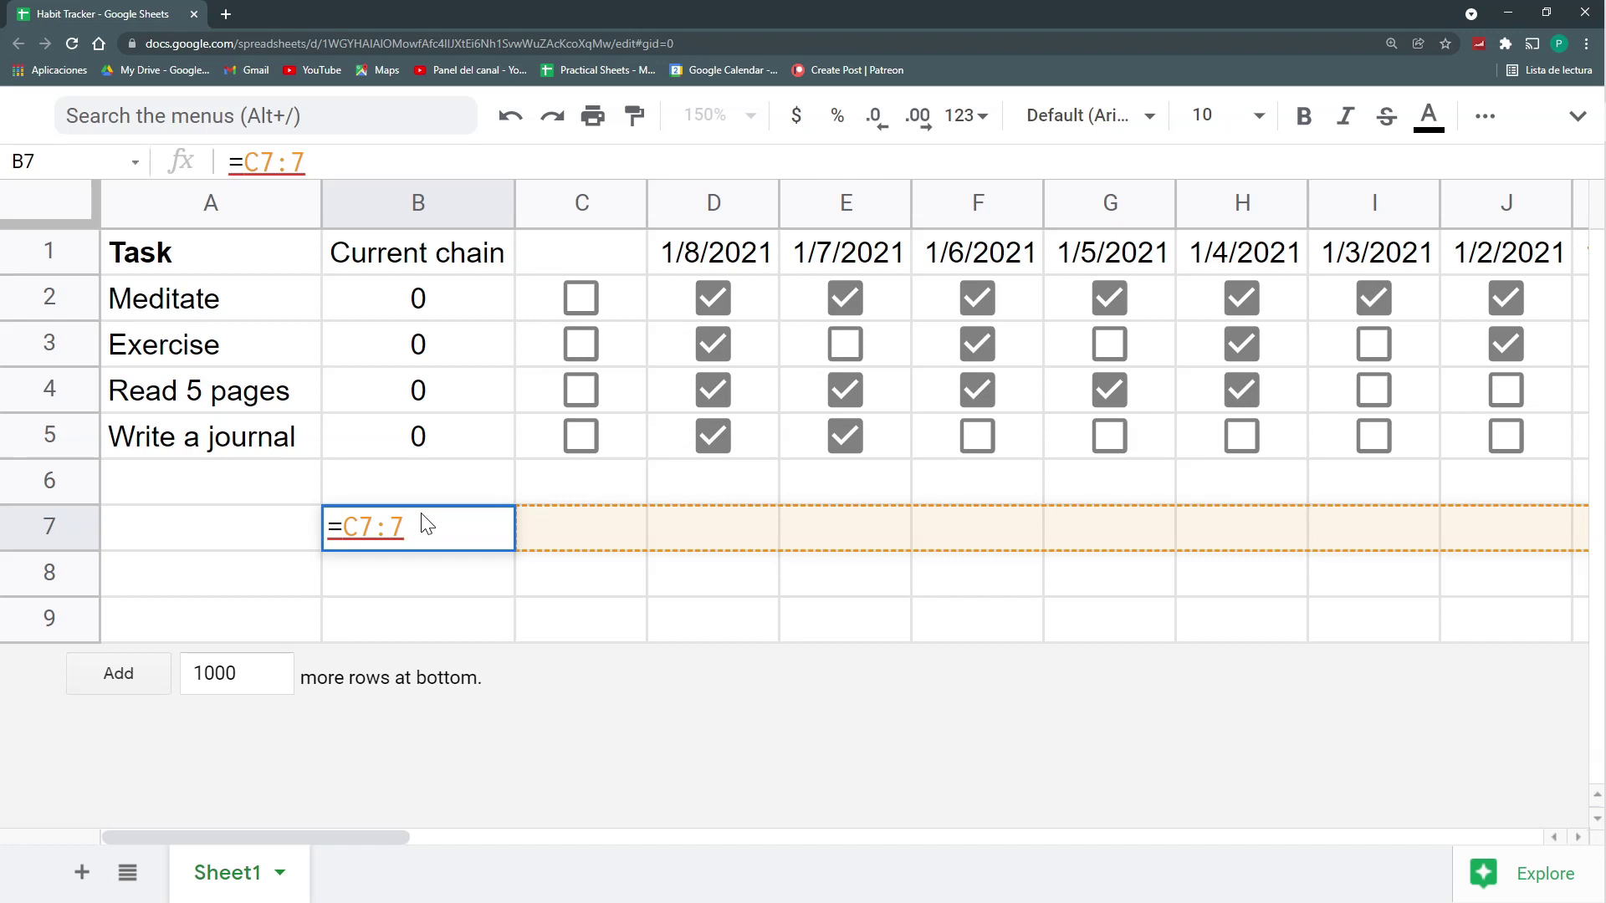
pyautogui.press('Escape')
# Step: Tick Meditate, Exercise, Read 5 pages and Write a journal in column C; untick journal for 1/7/2021
pyautogui.click(581, 298)
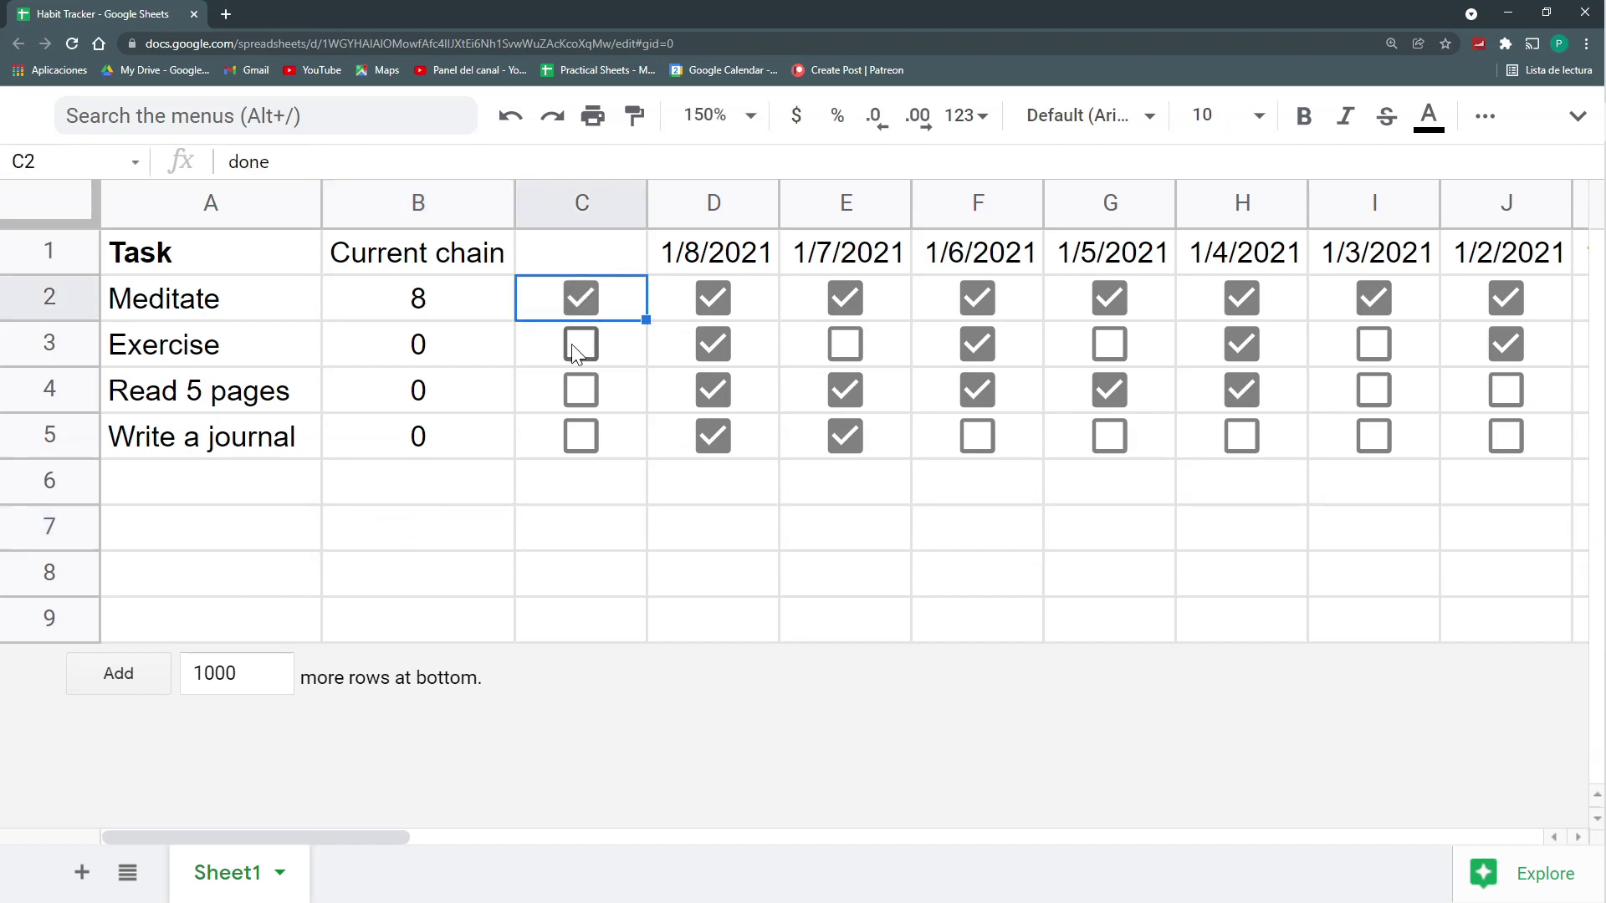
pyautogui.click(580, 344)
pyautogui.click(580, 390)
pyautogui.click(582, 445)
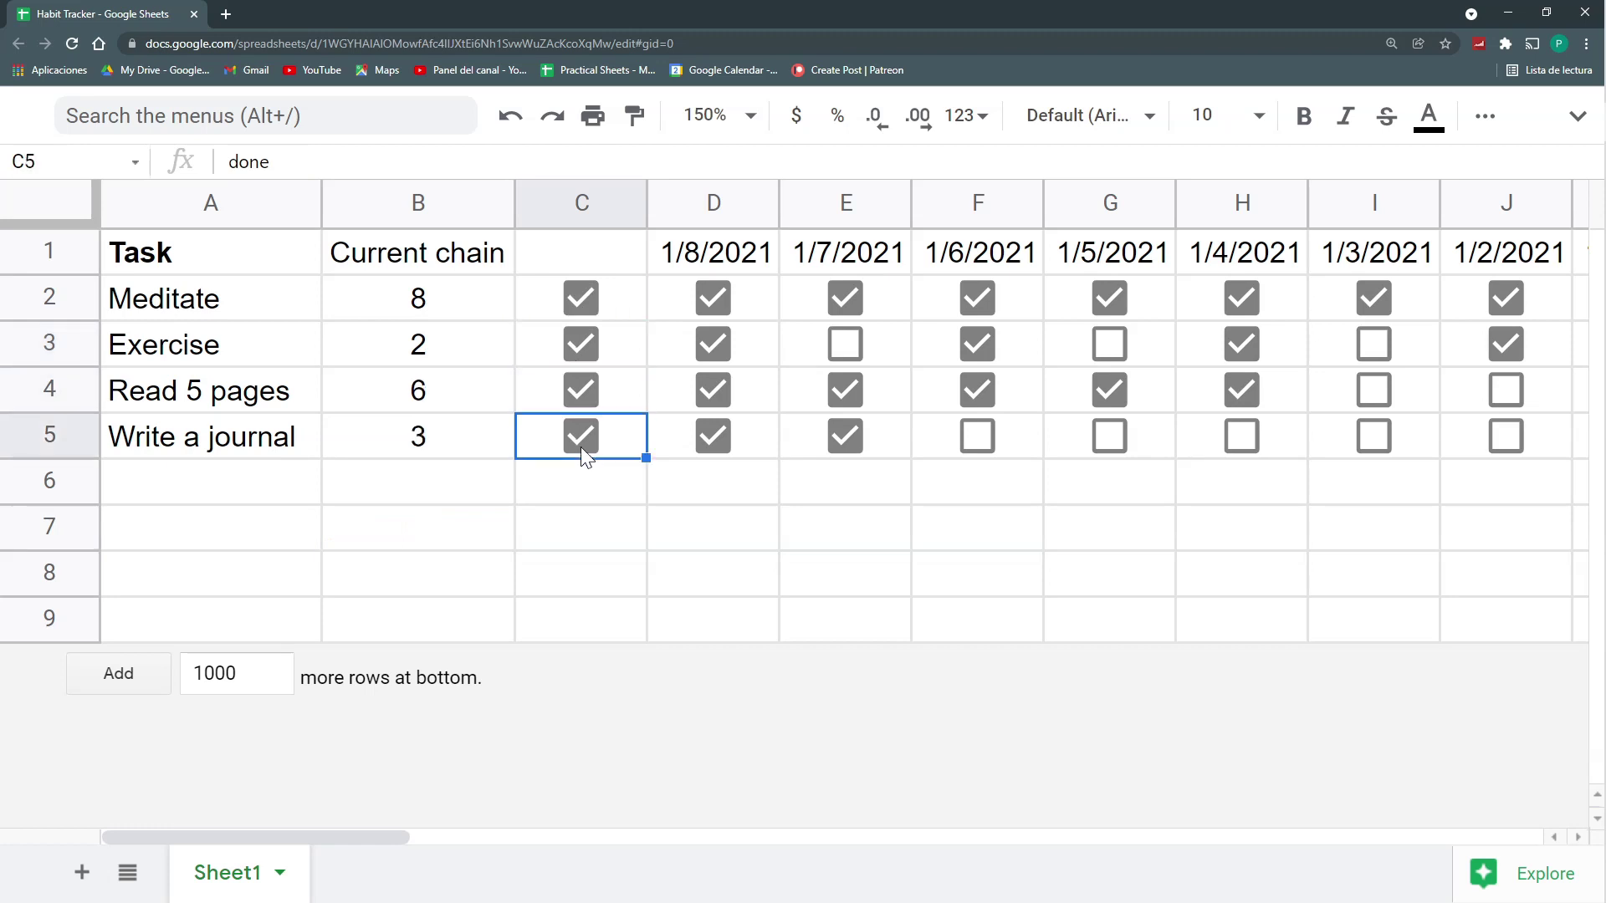
pyautogui.click(861, 453)
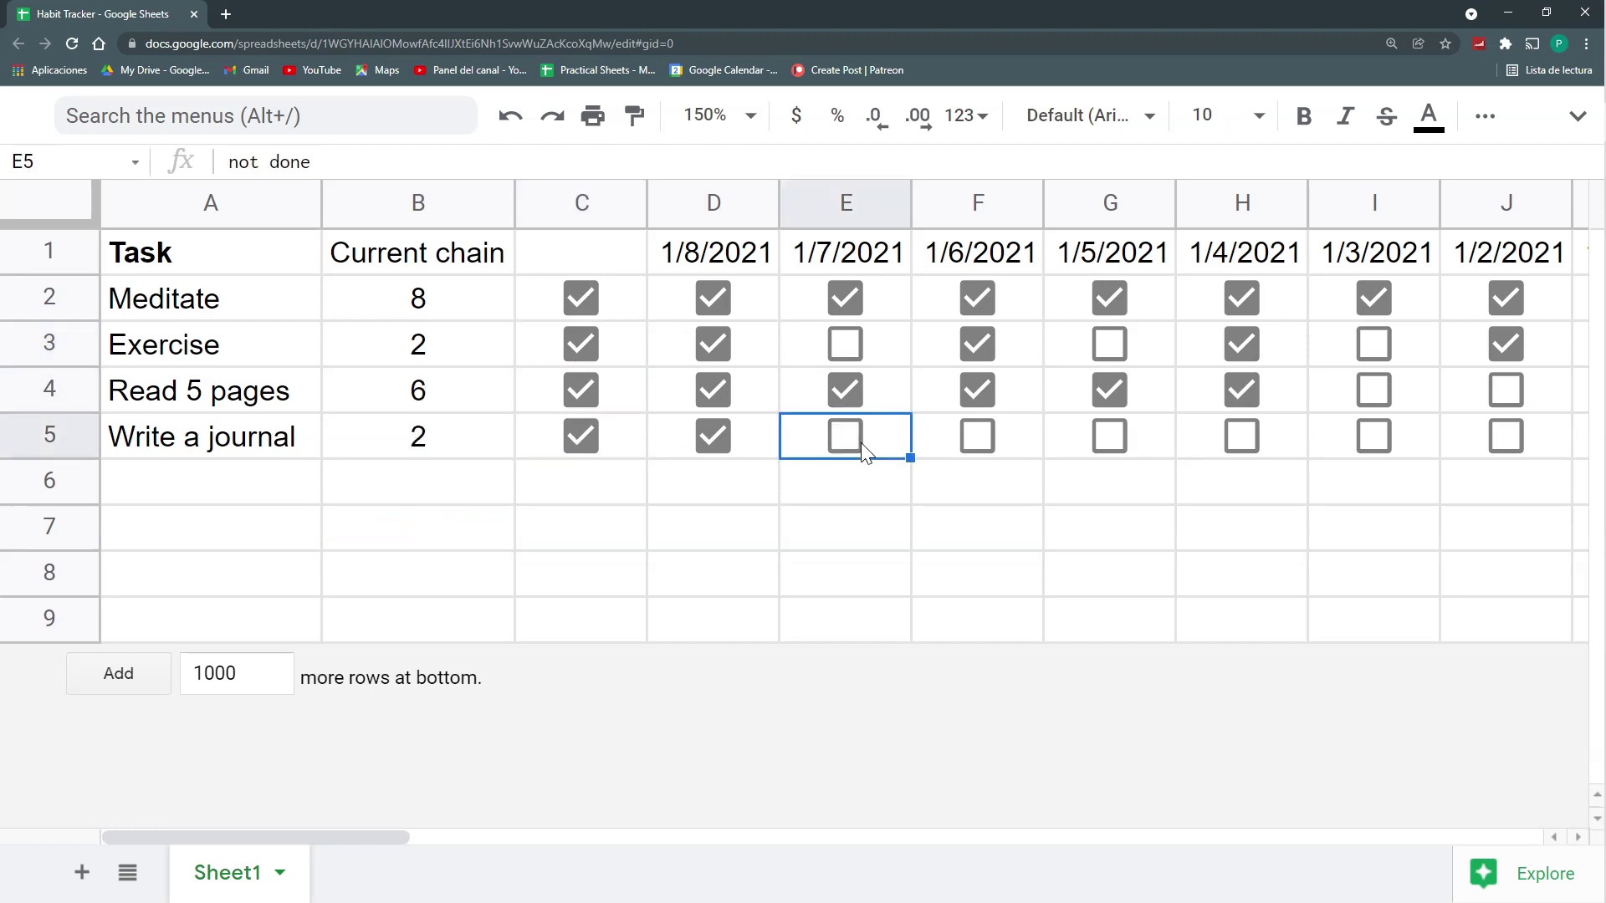
# Step: Date the new column C header as 2/8/2021
pyautogui.click(564, 258)
pyautogui.write('2/8')
pyautogui.press('Return')
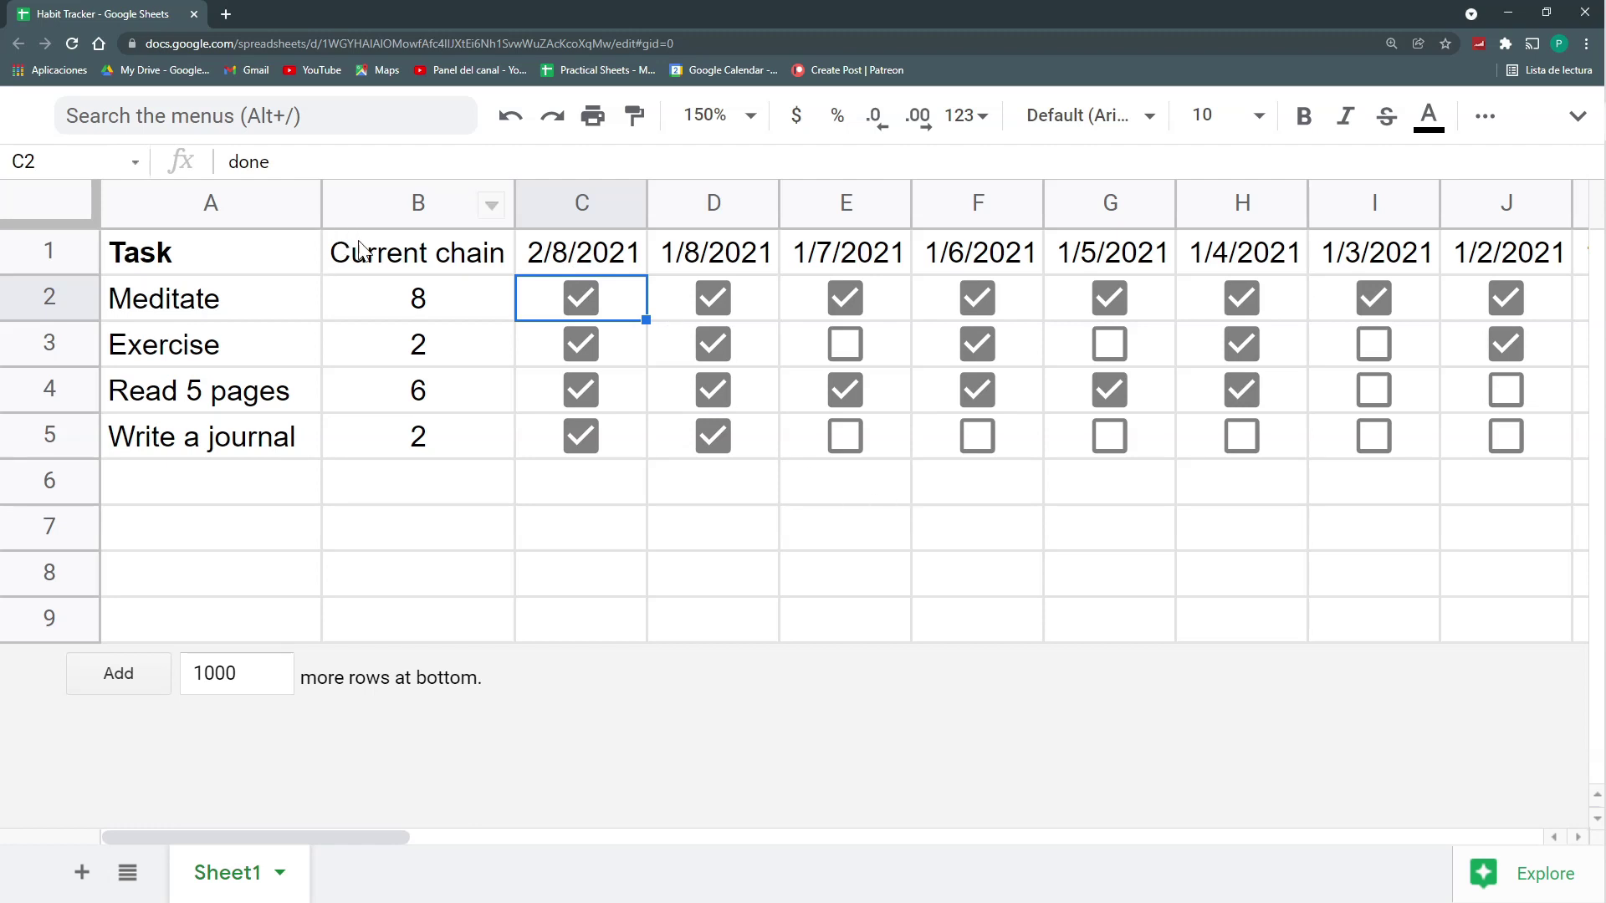
# Step: Check the Current chain total, then keep Write a journal ticked only on 2/8/2021 and 1/3/2021
pyautogui.moveTo(357, 247); pyautogui.dragTo(388, 437)
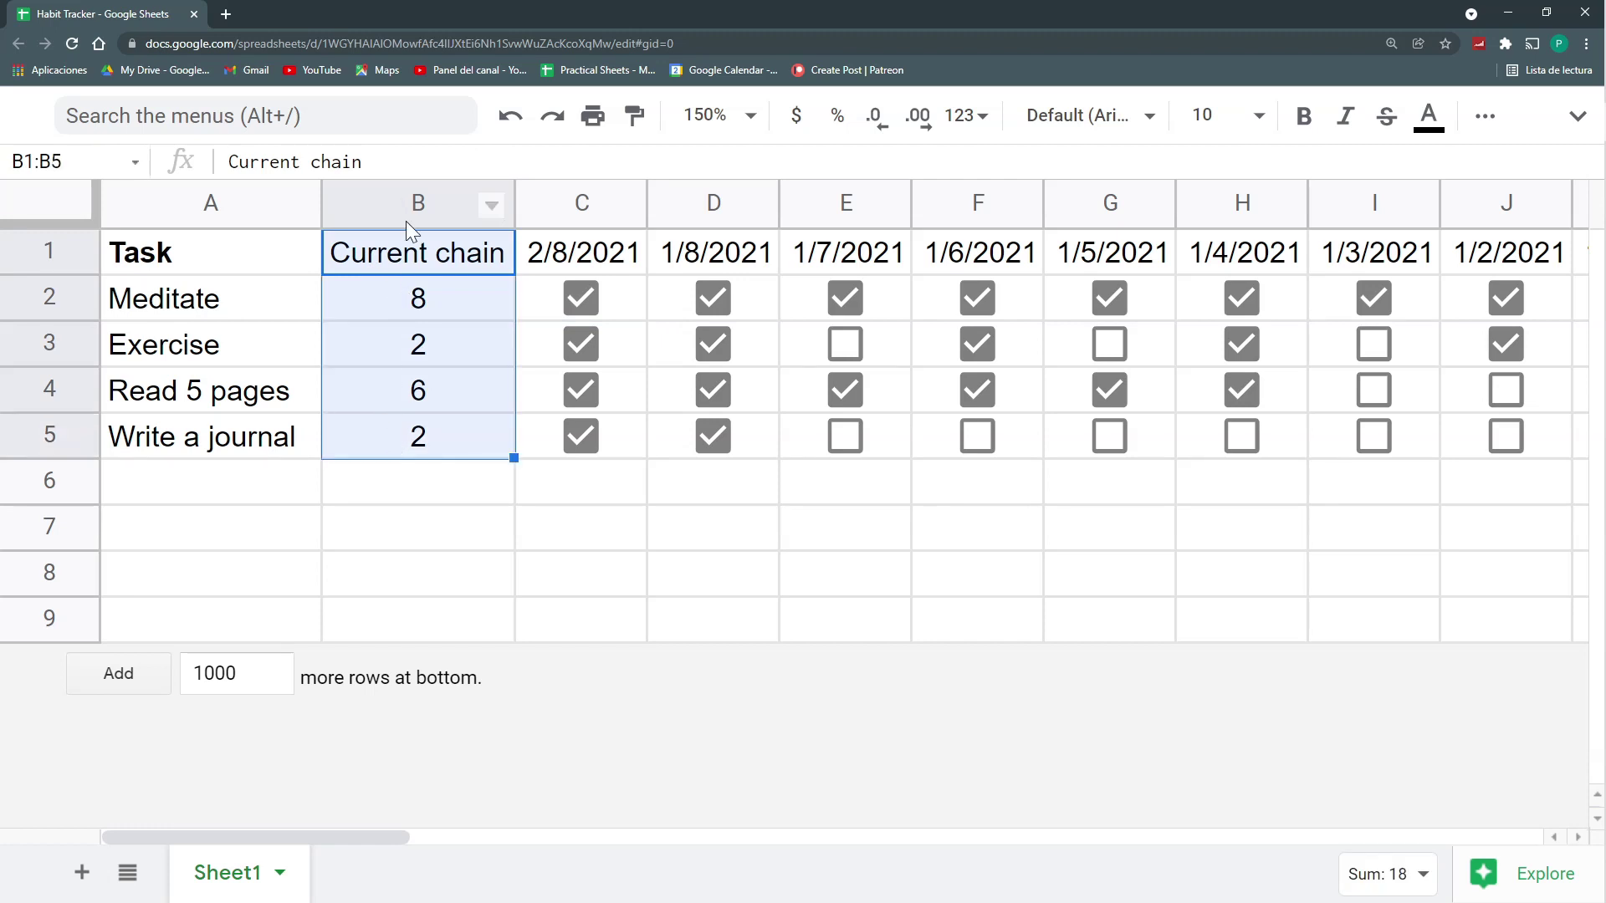
pyautogui.click(578, 435)
pyautogui.click(713, 437)
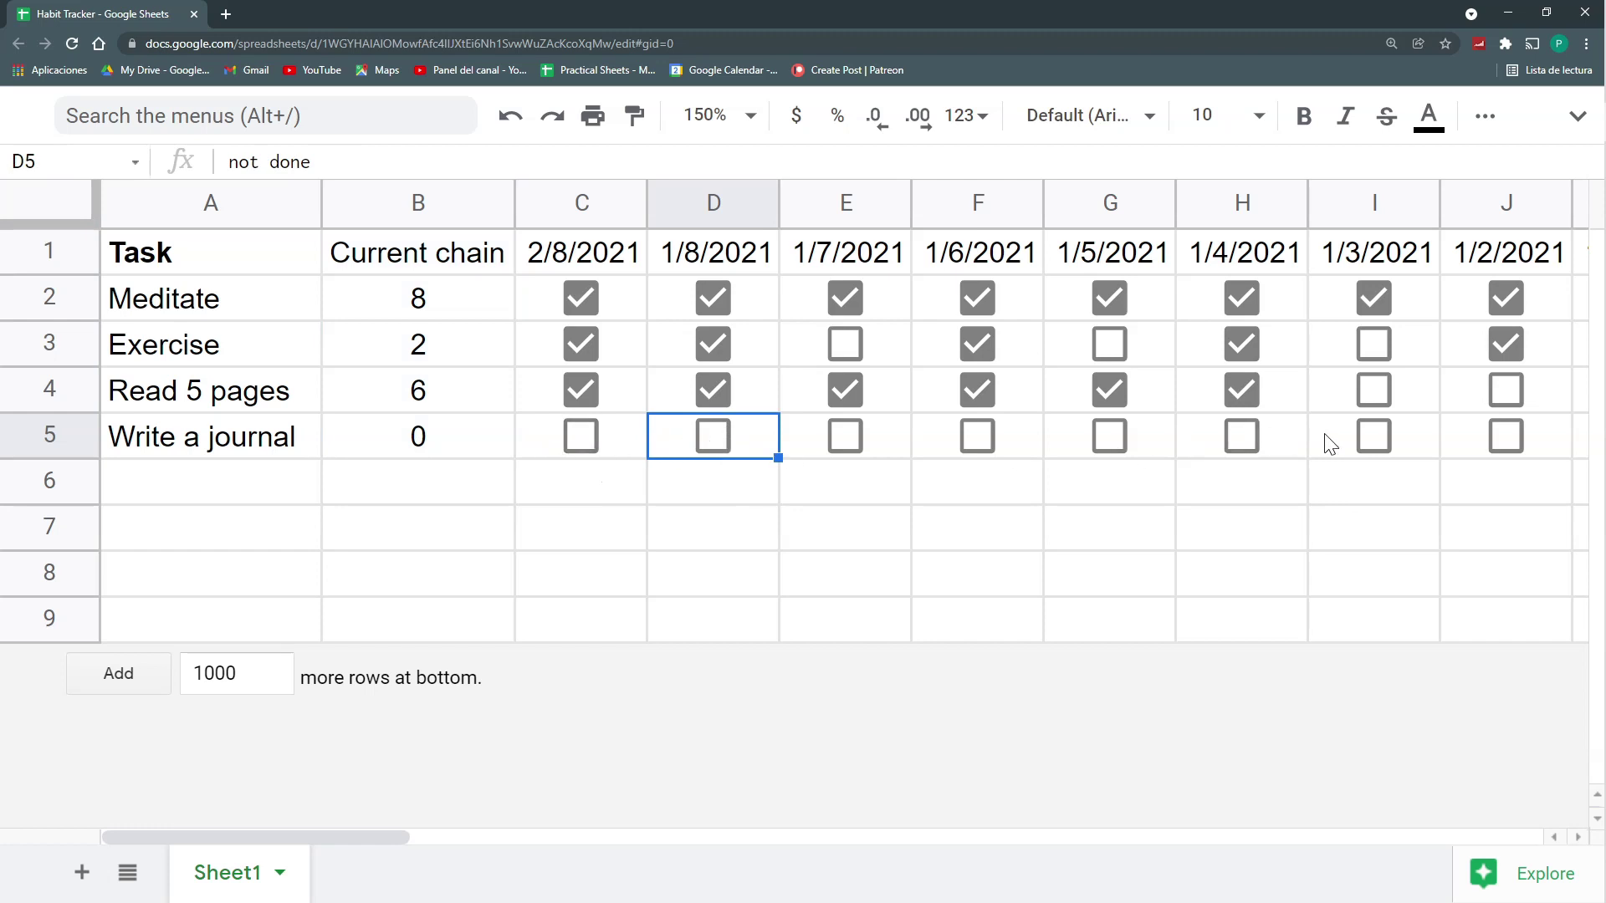
pyautogui.click(1372, 435)
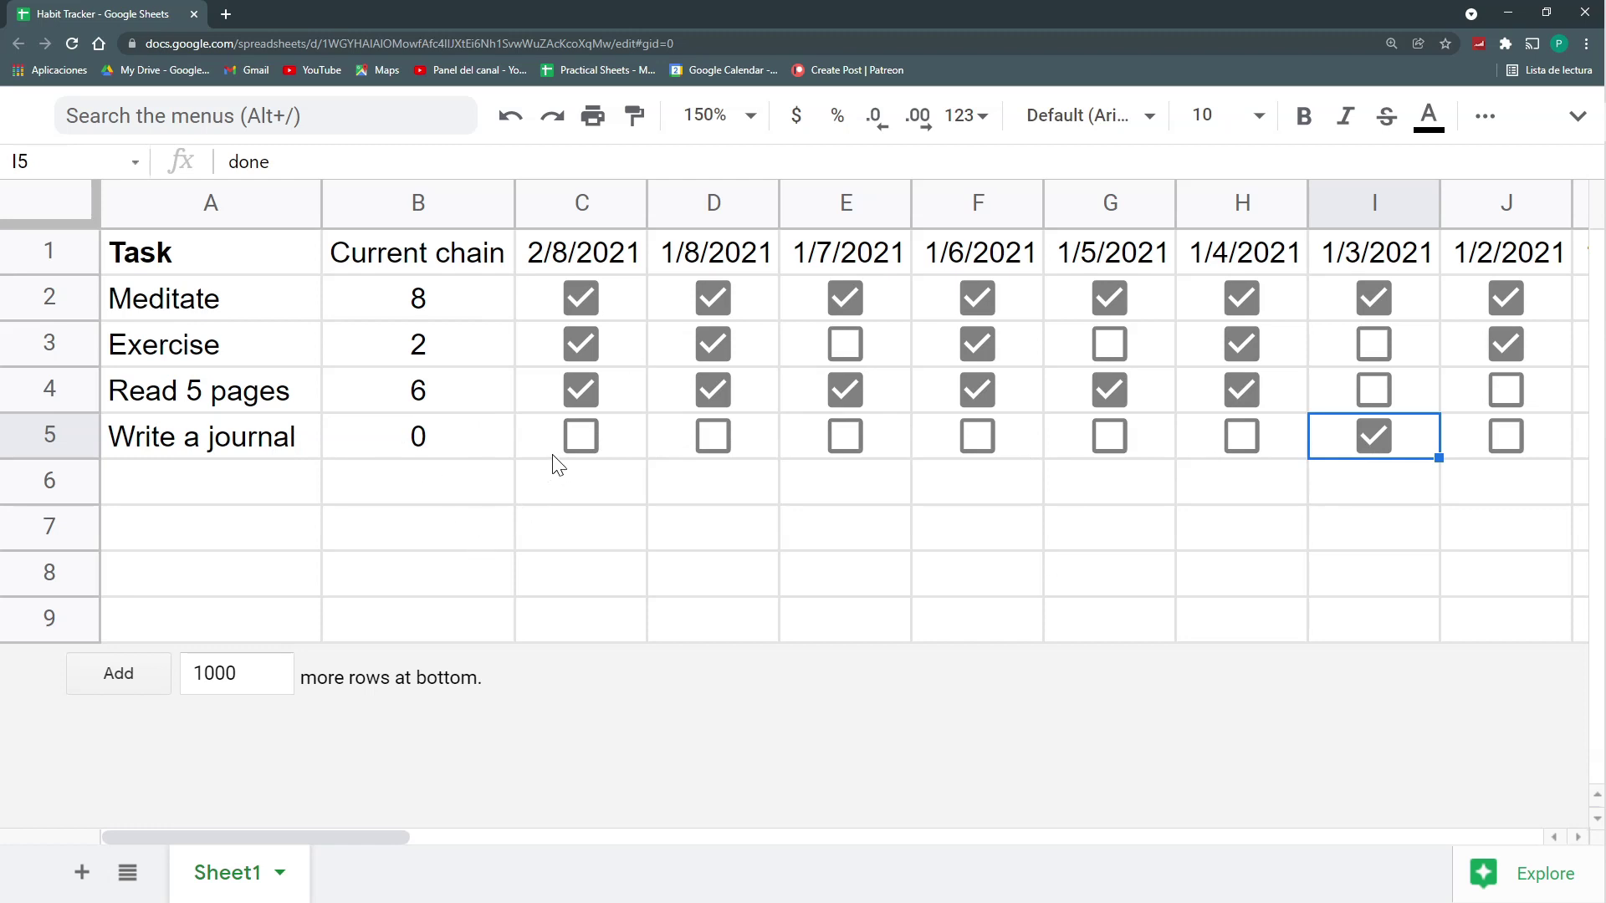
pyautogui.click(574, 441)
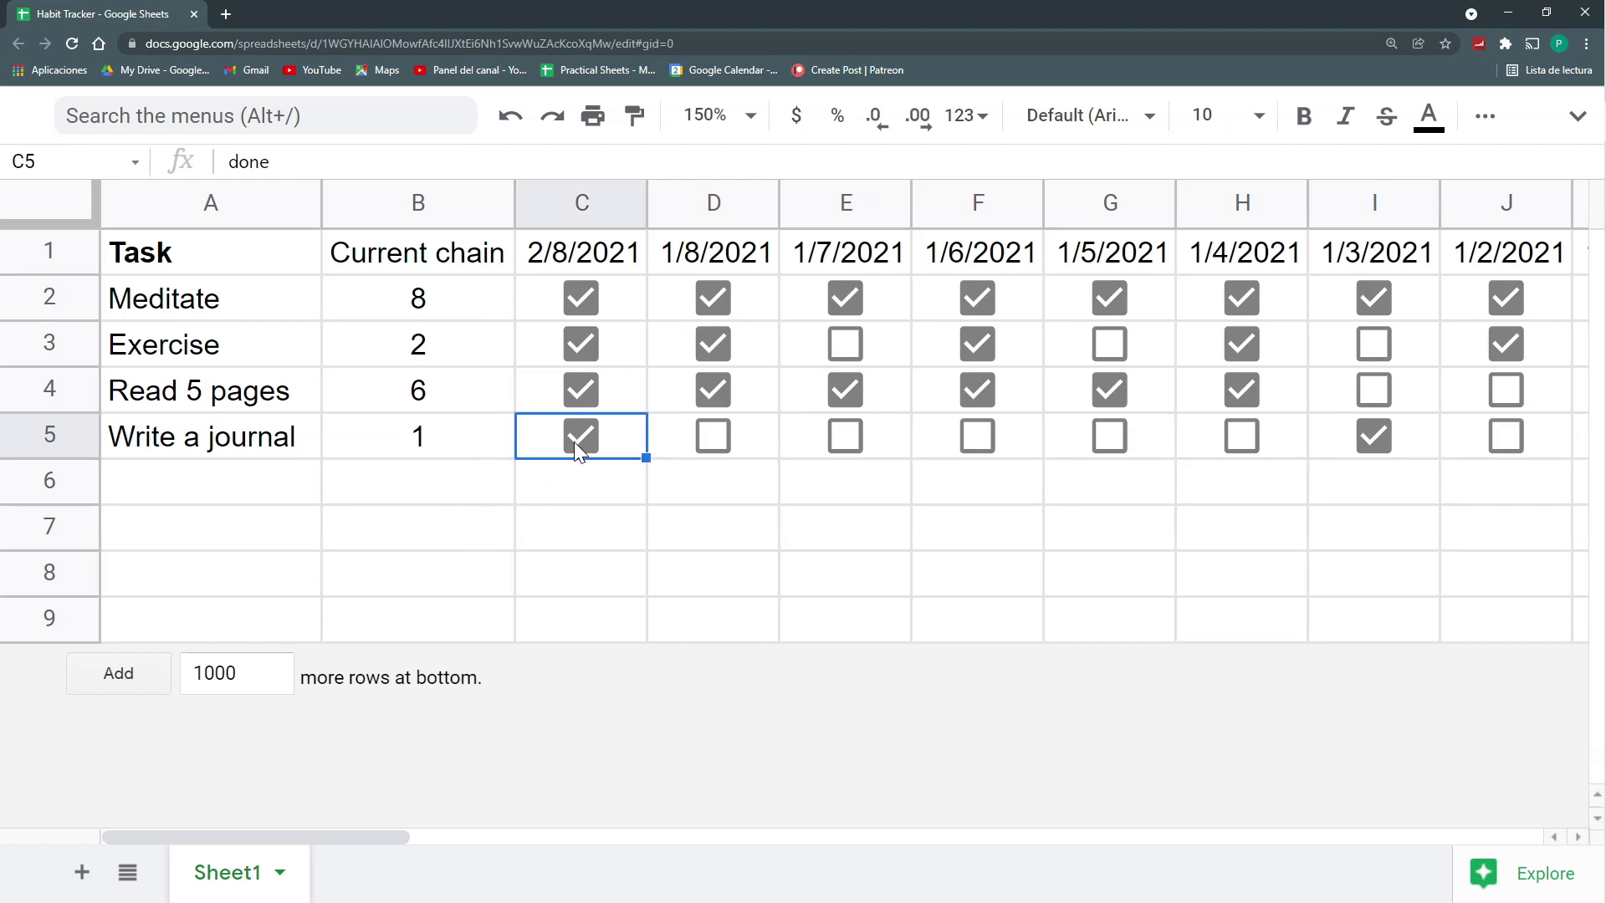
# Step: Insert an empty column left of the 2/8/2021 column, then undo the insertion
pyautogui.click(559, 197)
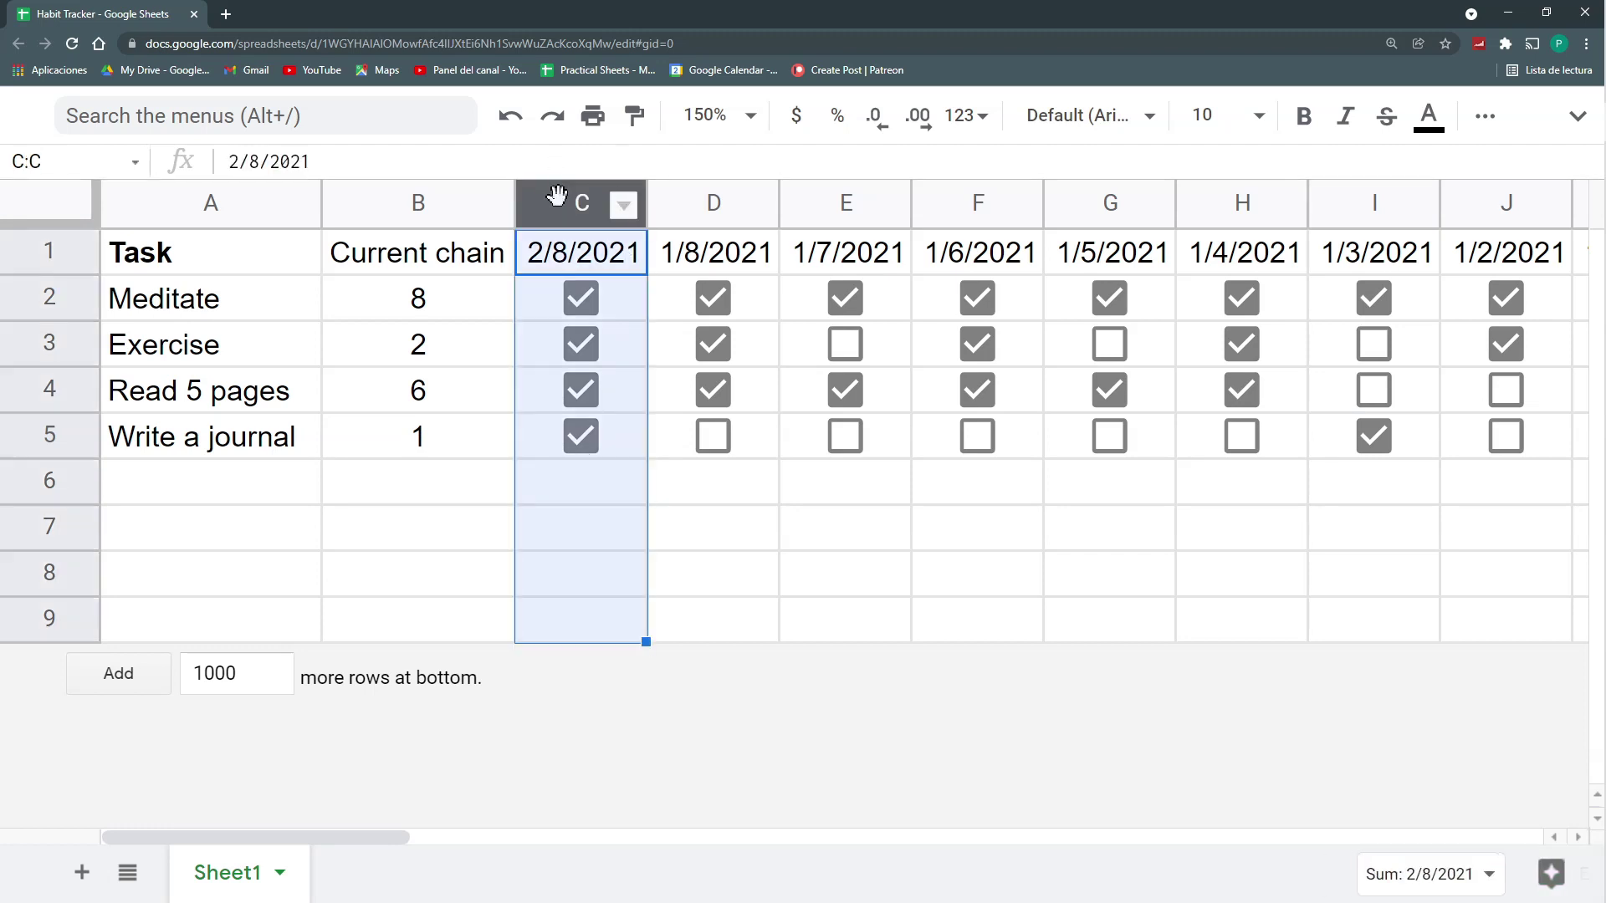
pyautogui.rightClick(557, 196)
pyautogui.click(669, 416)
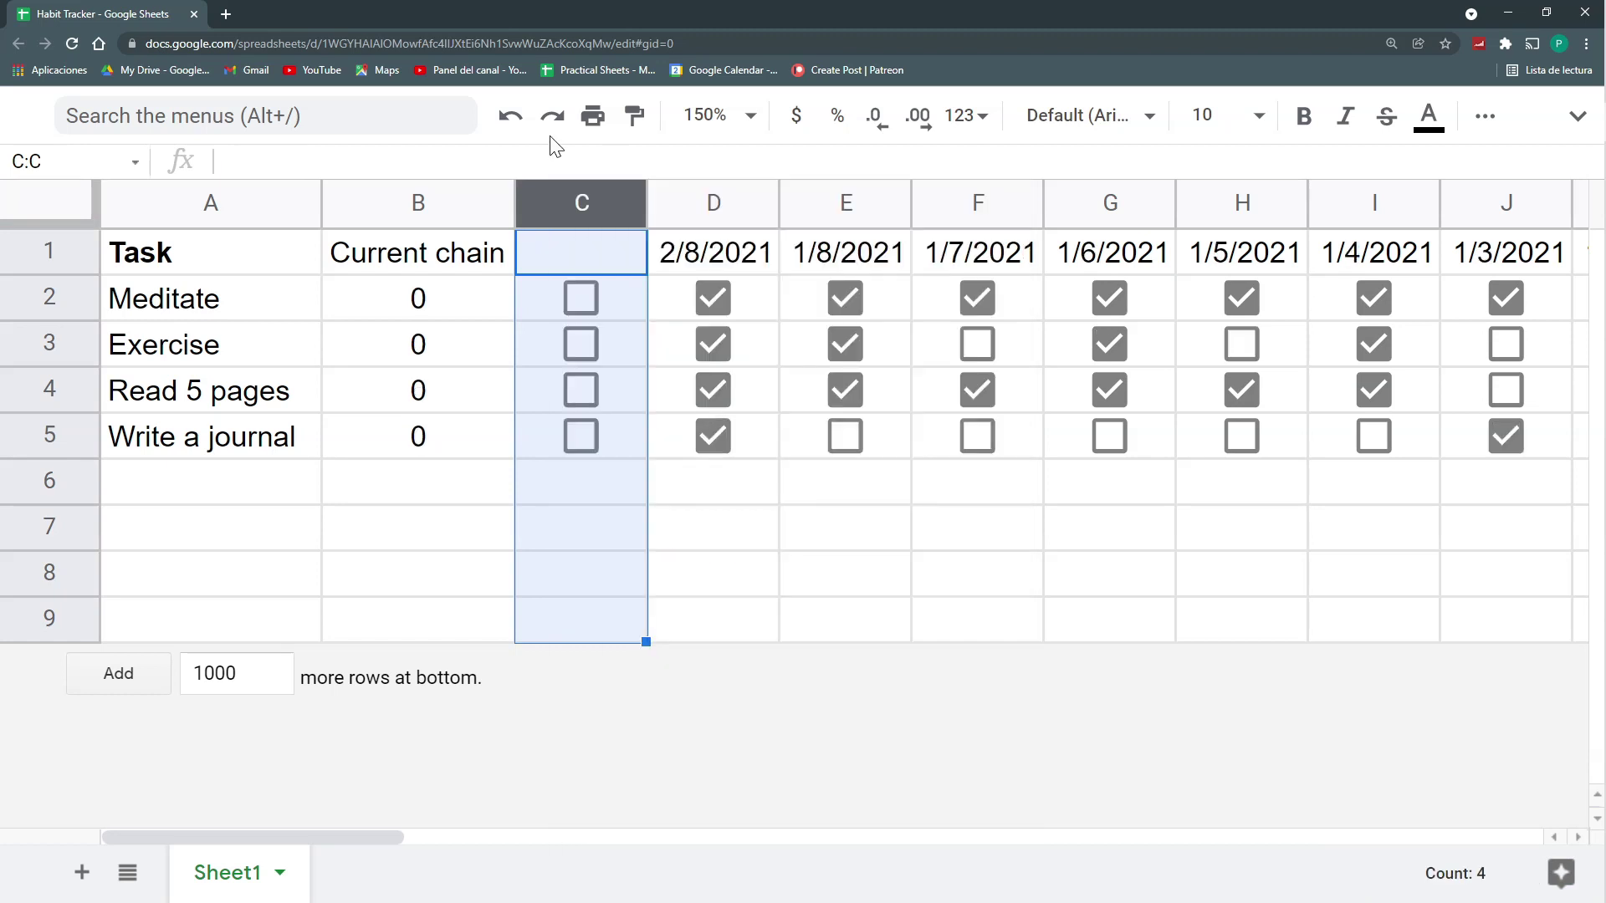
pyautogui.click(600, 249)
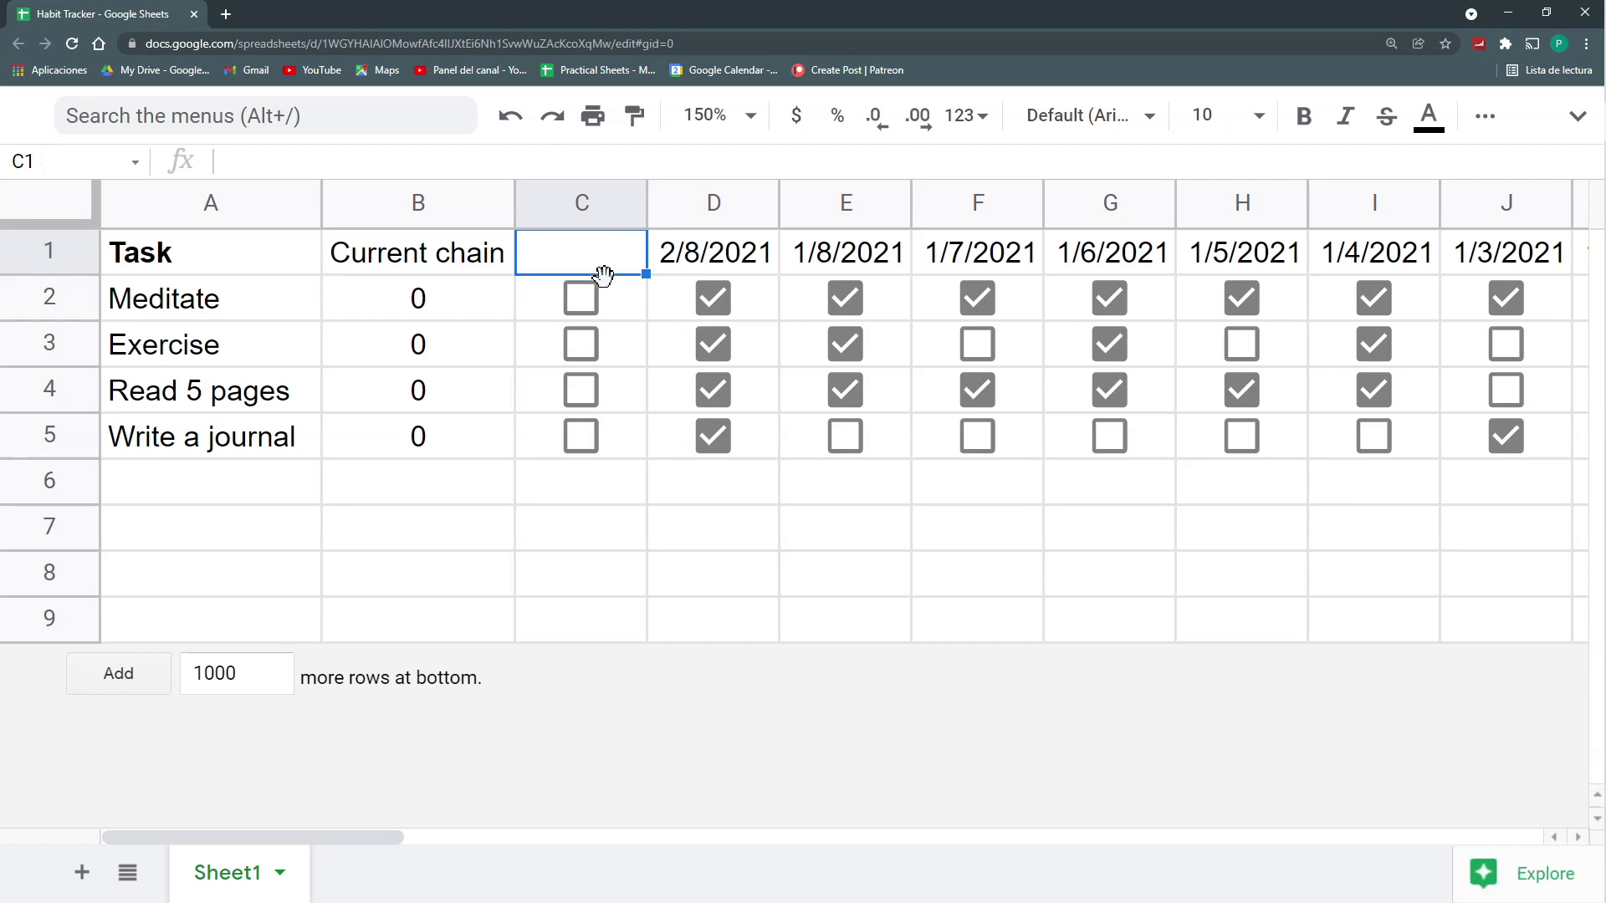
pyautogui.hotkey('ctrl', 'z')
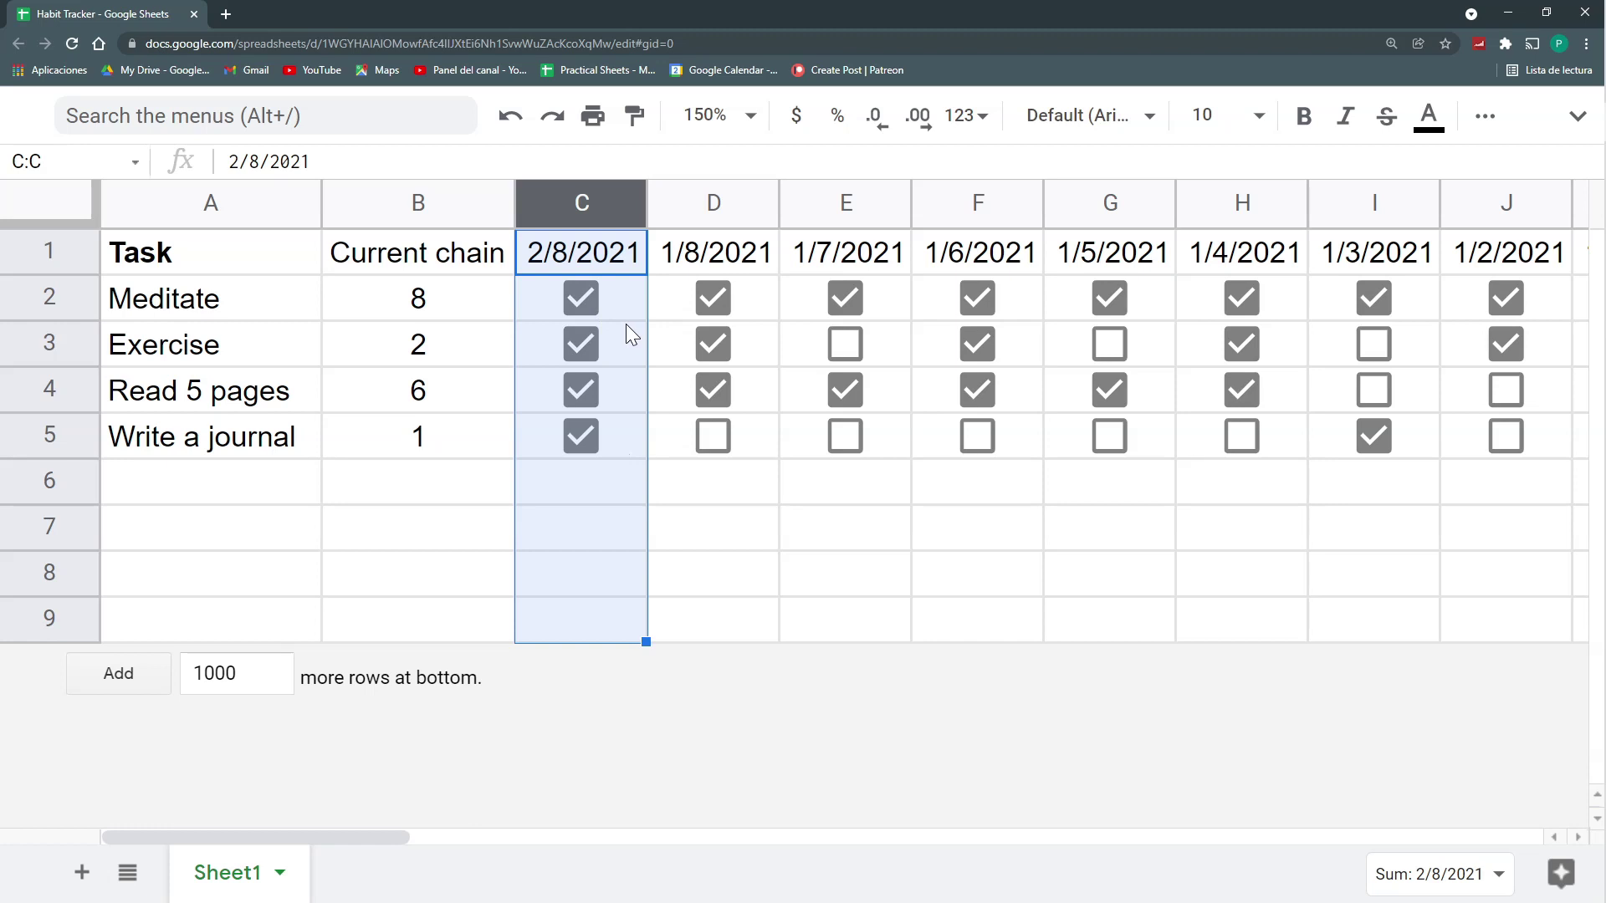
# Step: Add a conditional formatting rule on B2:B9 using the White to green preset color scale
pyautogui.click(451, 304)
pyautogui.moveTo(455, 313); pyautogui.dragTo(483, 617)
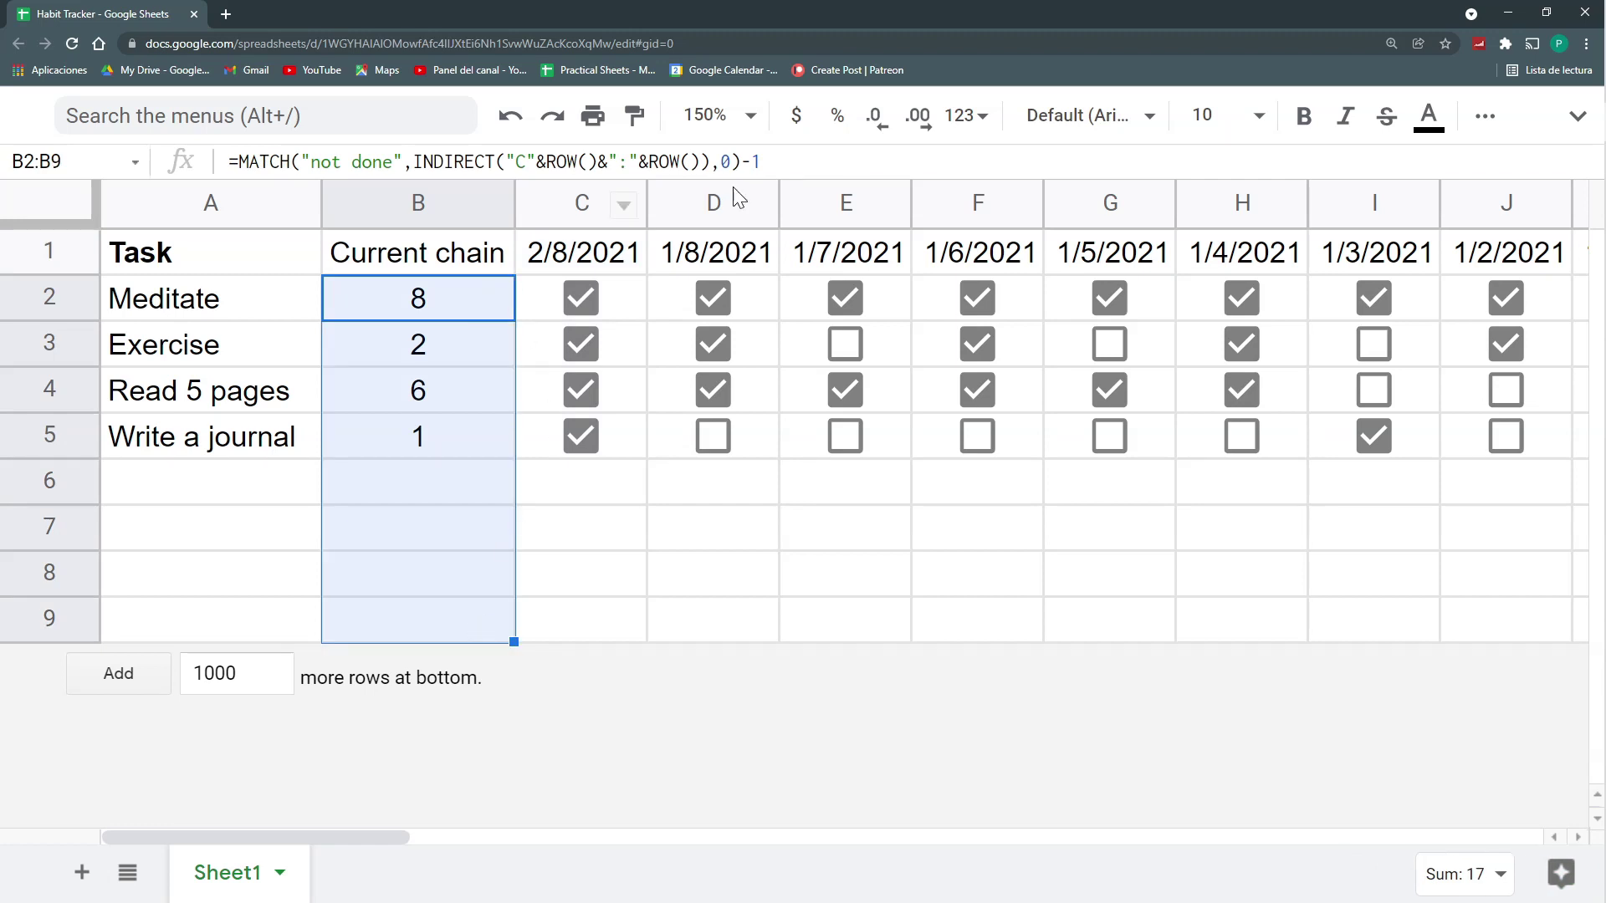
pyautogui.click(1575, 117)
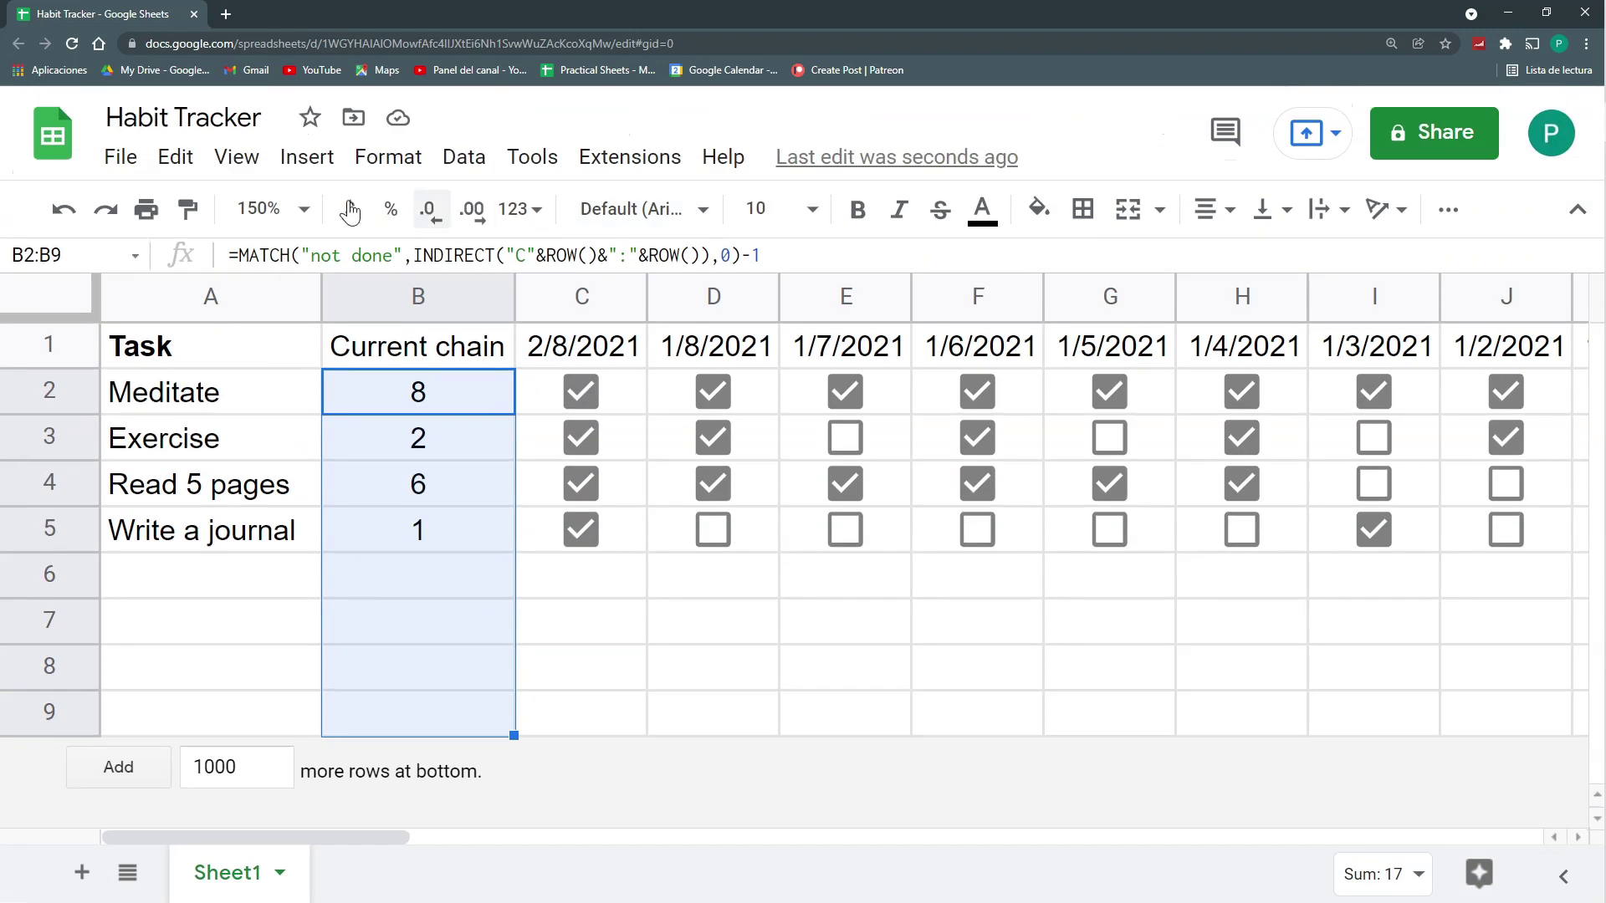
pyautogui.click(390, 159)
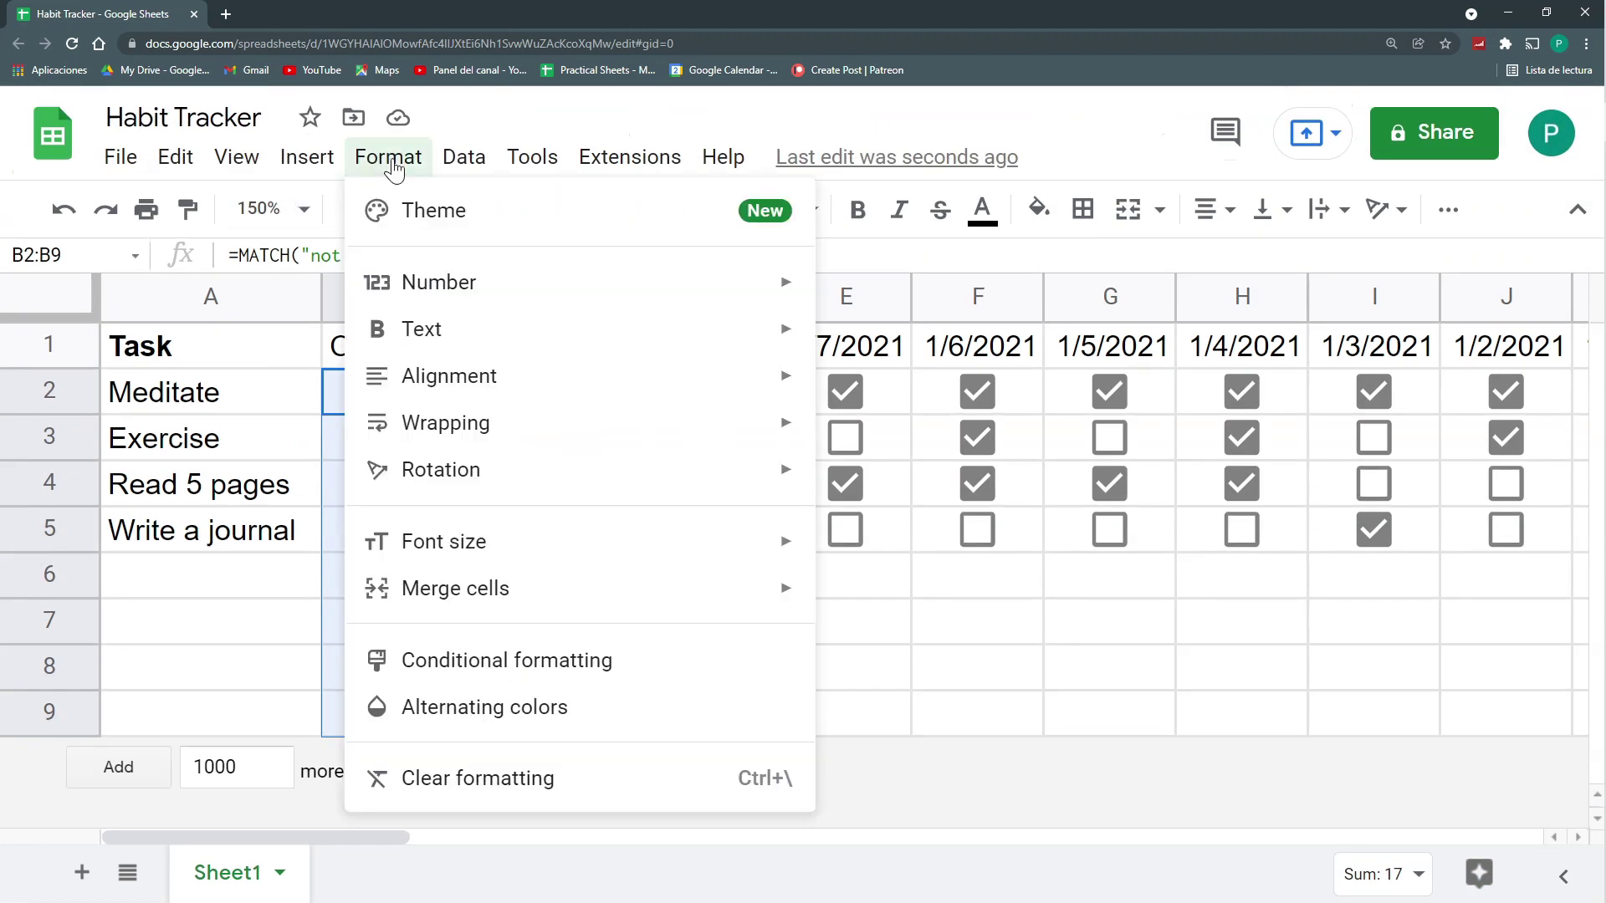
pyautogui.click(512, 660)
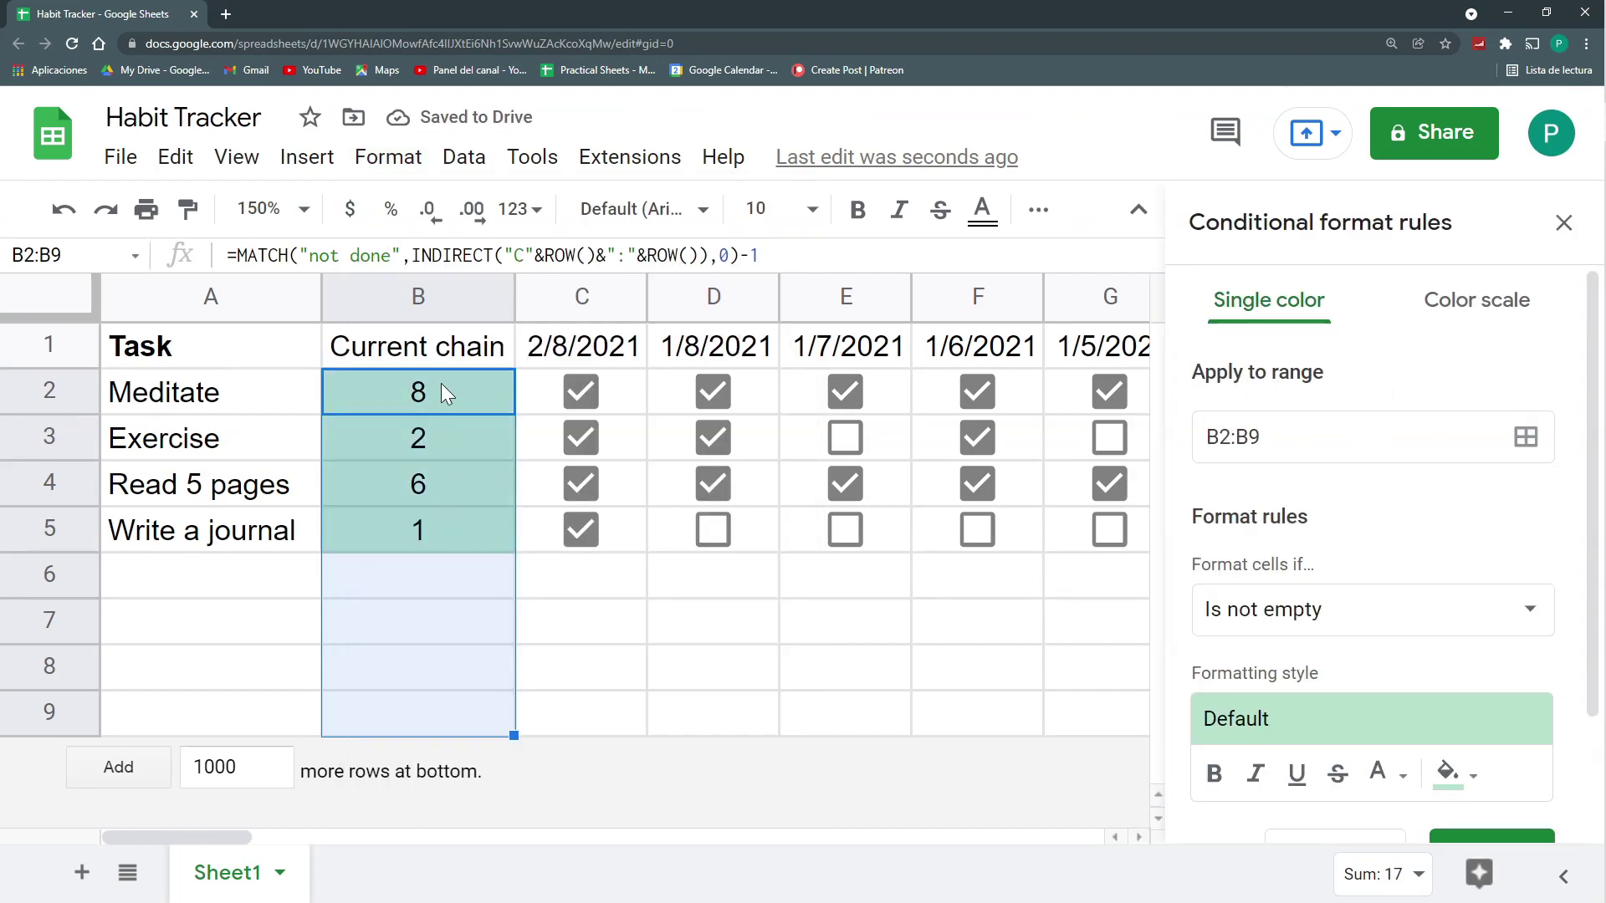
pyautogui.click(1452, 316)
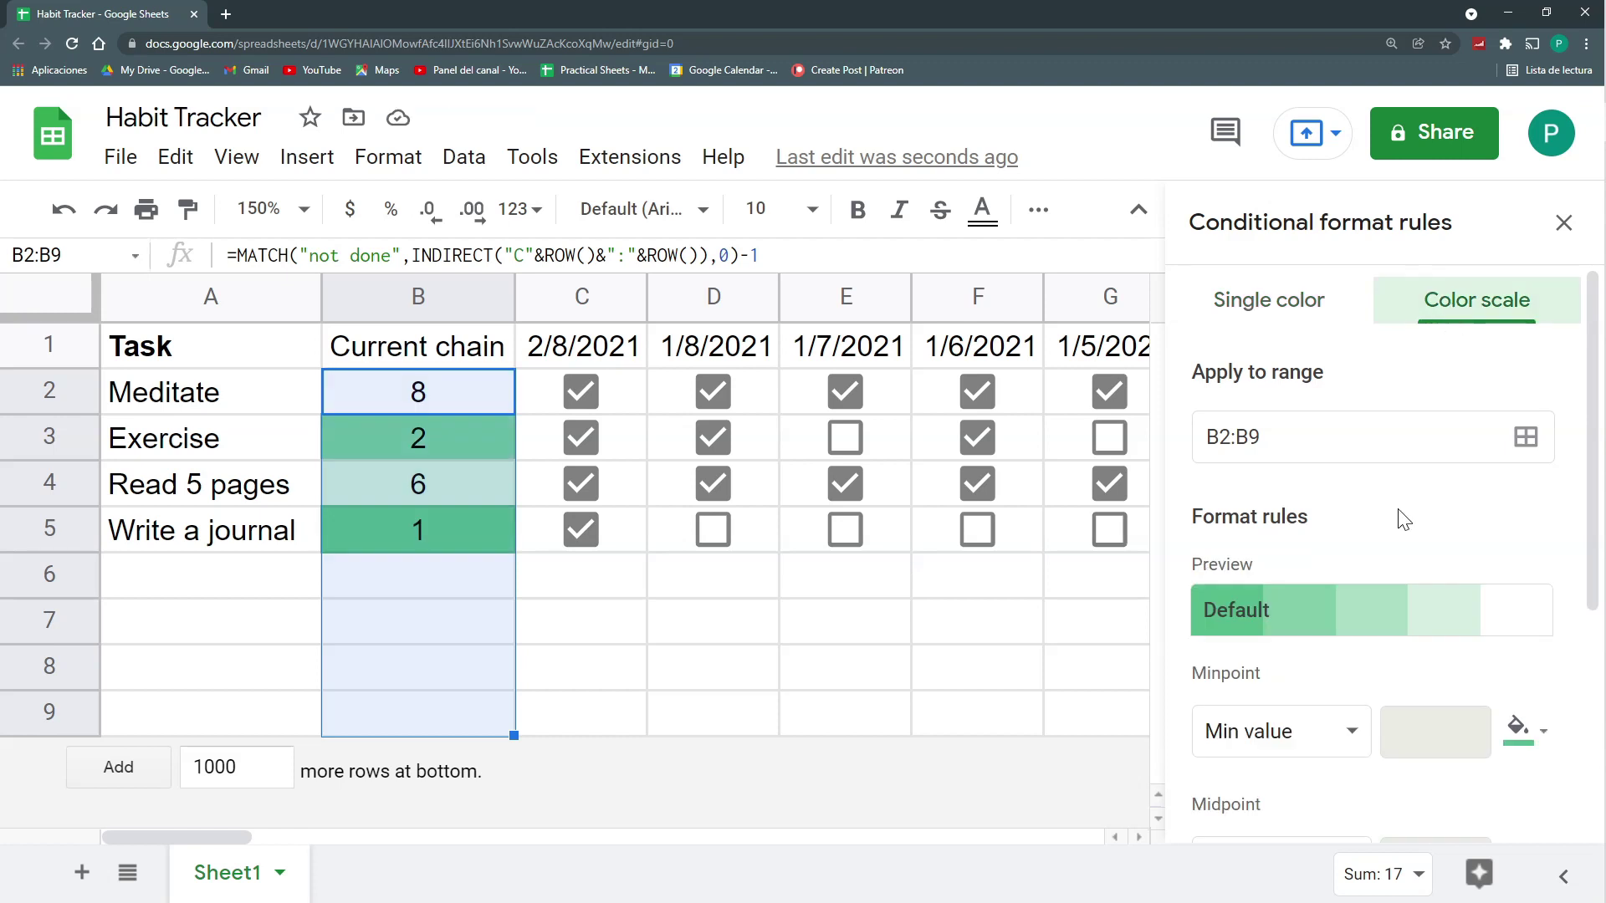
pyautogui.click(1335, 640)
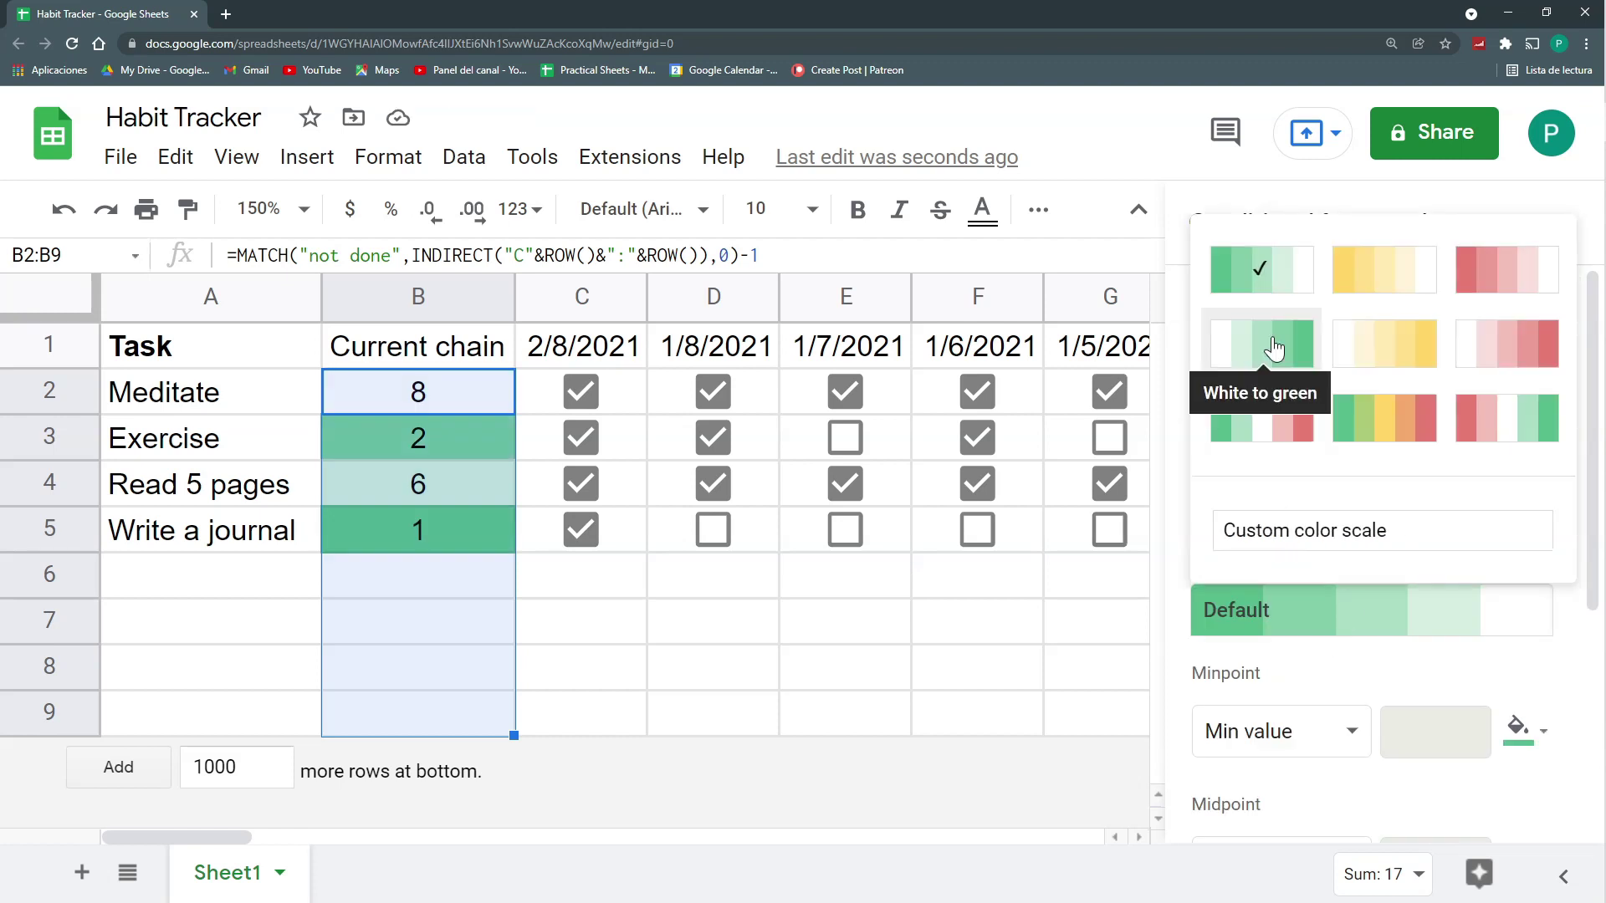
pyautogui.click(1274, 348)
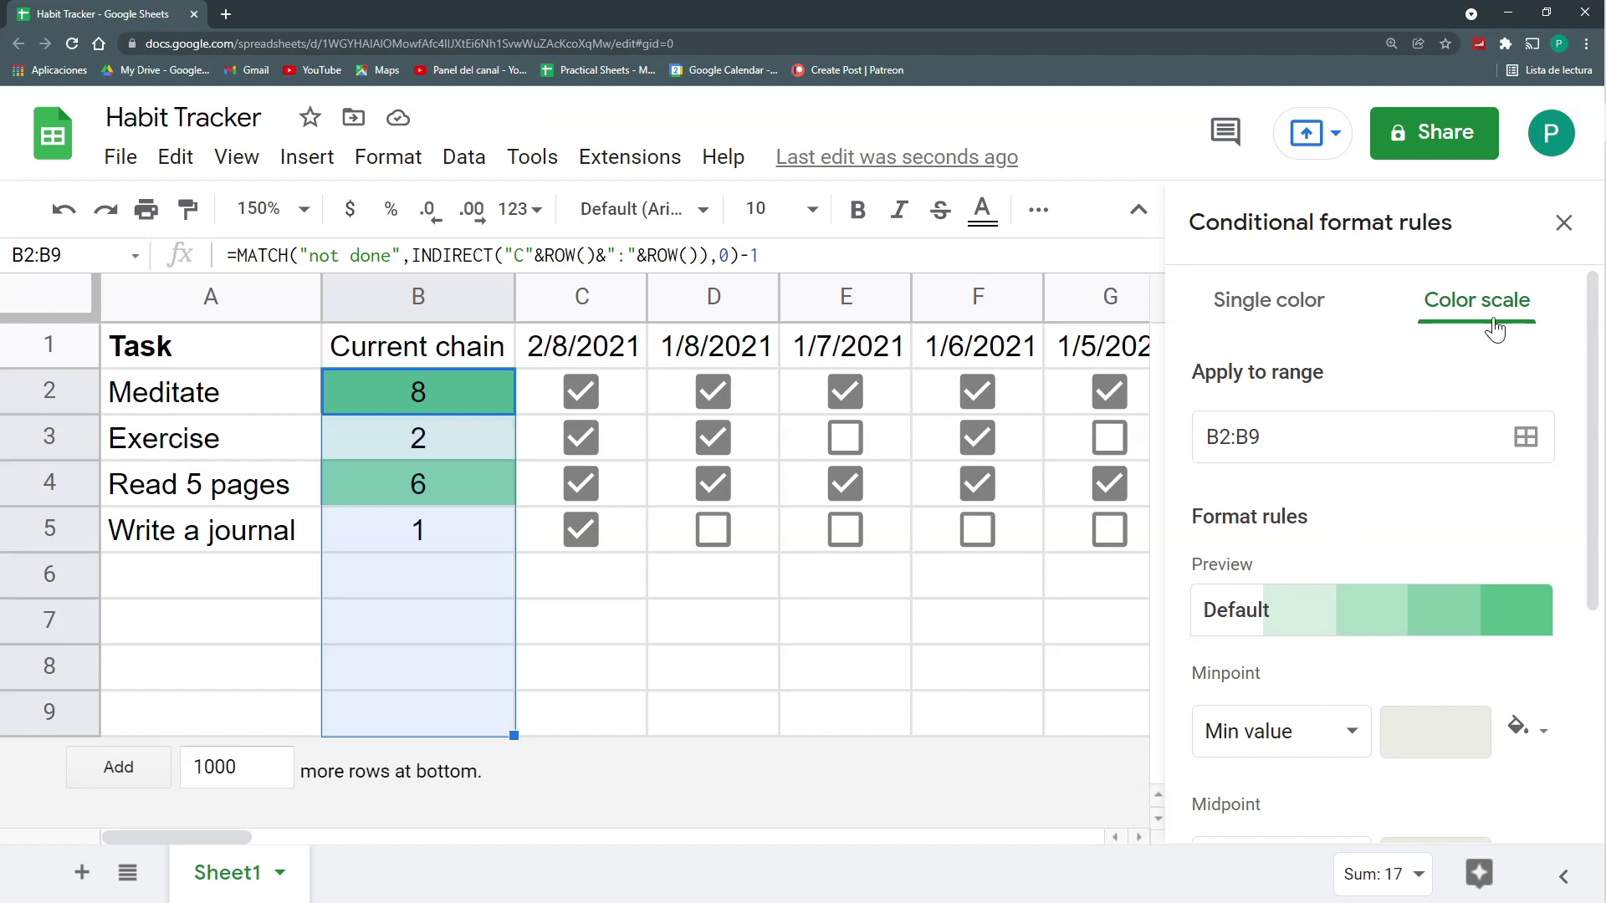
pyautogui.click(1562, 226)
pyautogui.click(720, 615)
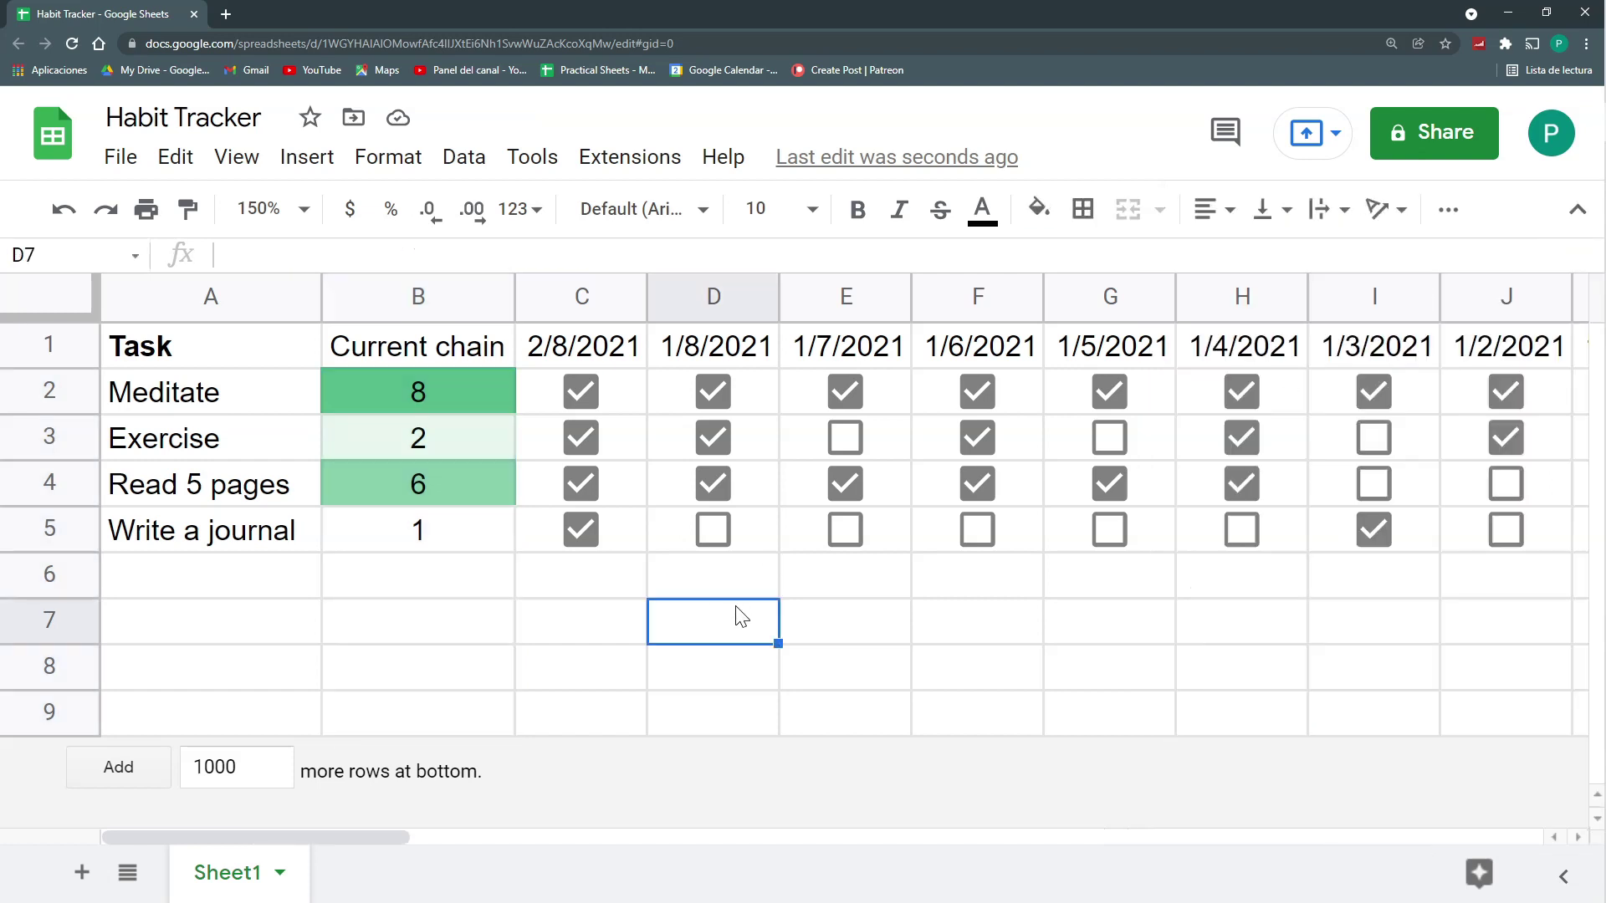
pyautogui.click(473, 395)
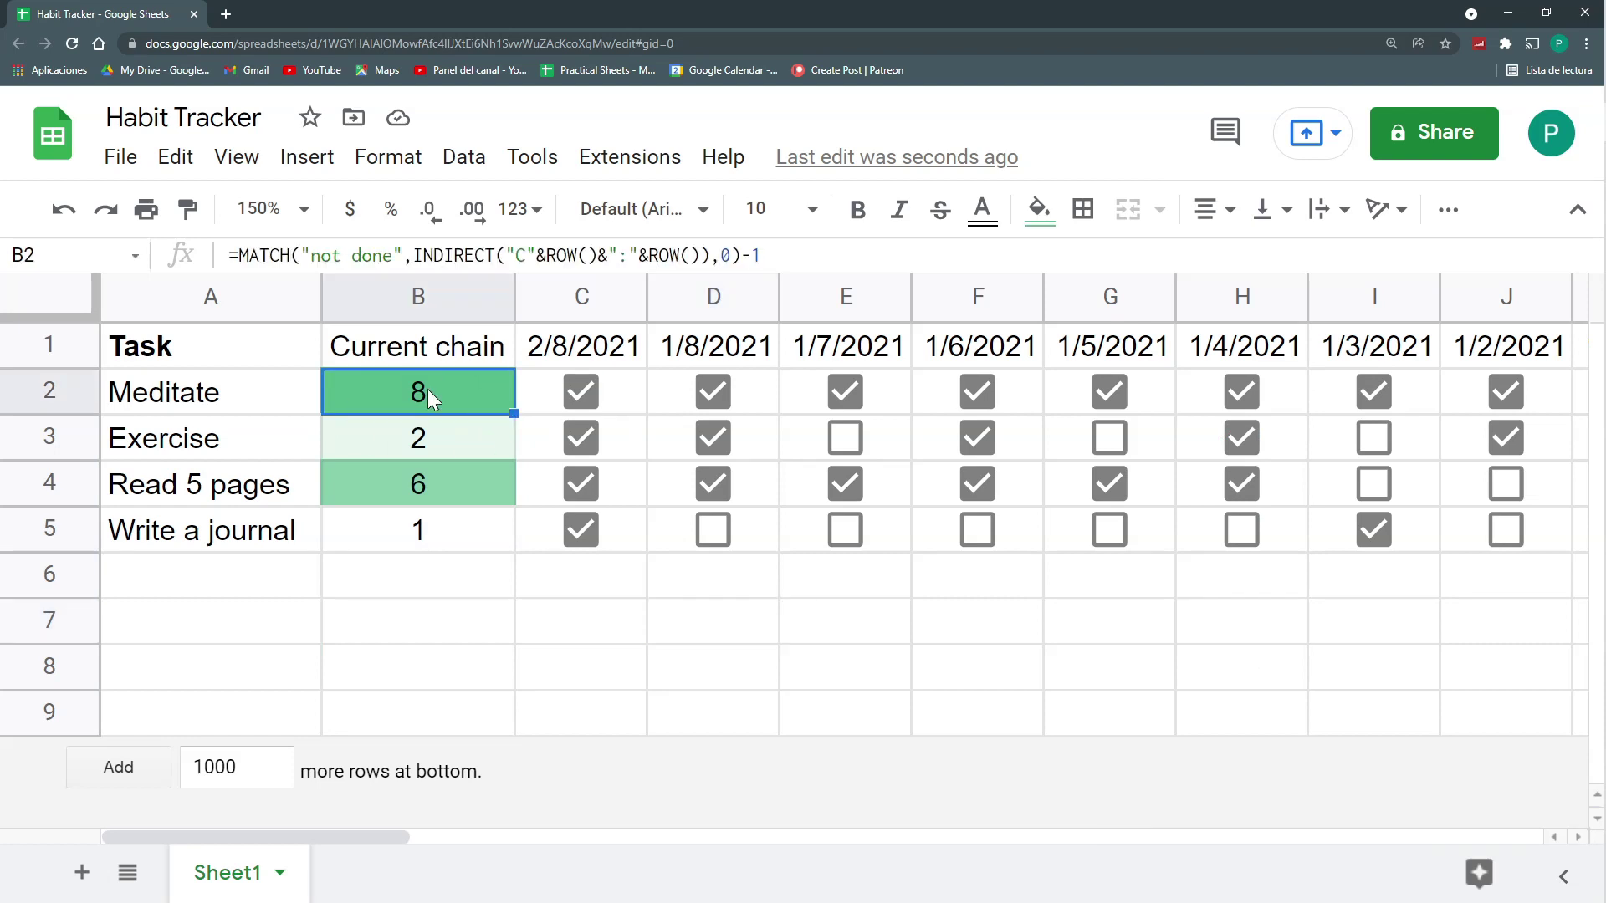
pyautogui.click(444, 539)
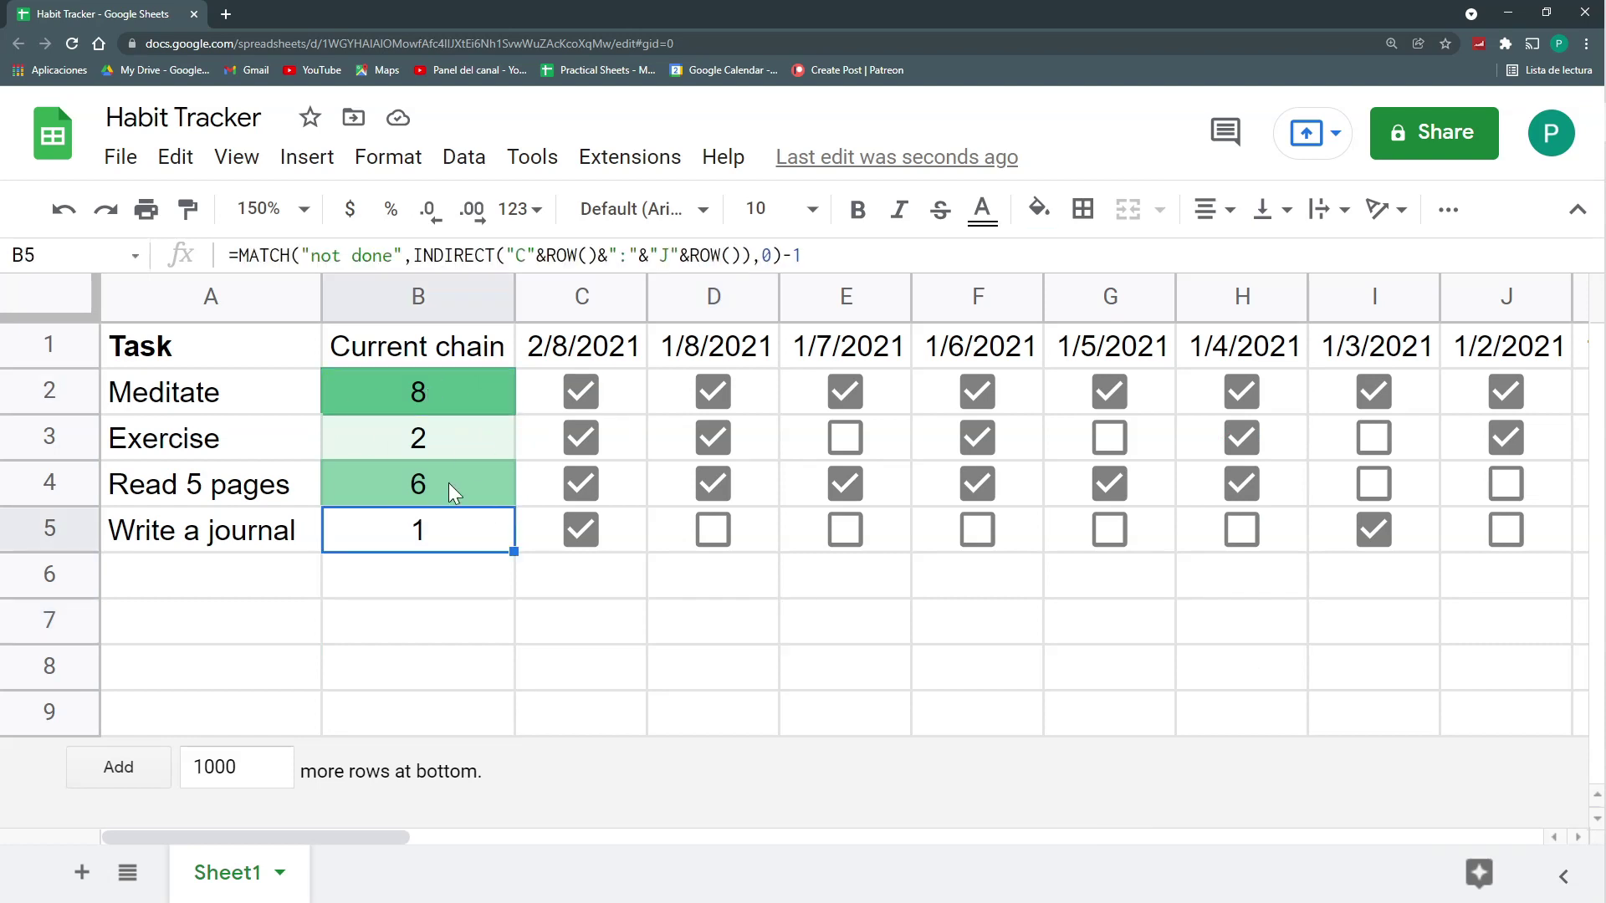